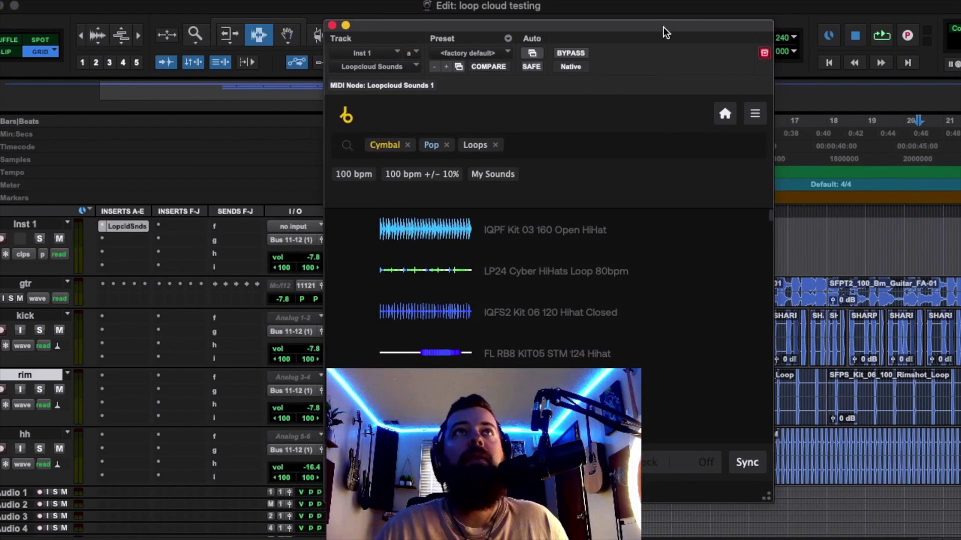
pyautogui.moveTo(666, 33); pyautogui.dragTo(528, 40)
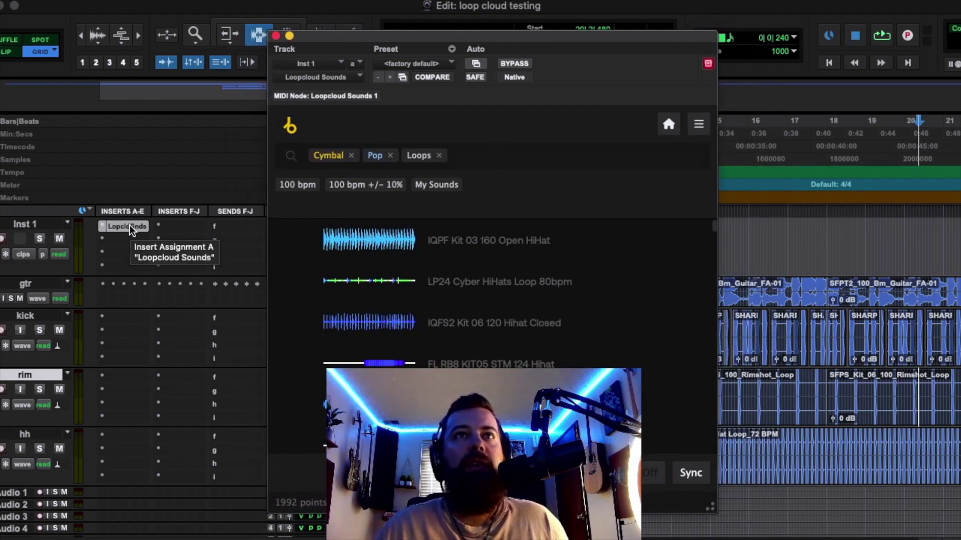
pyautogui.moveTo(534, 42); pyautogui.dragTo(555, 31)
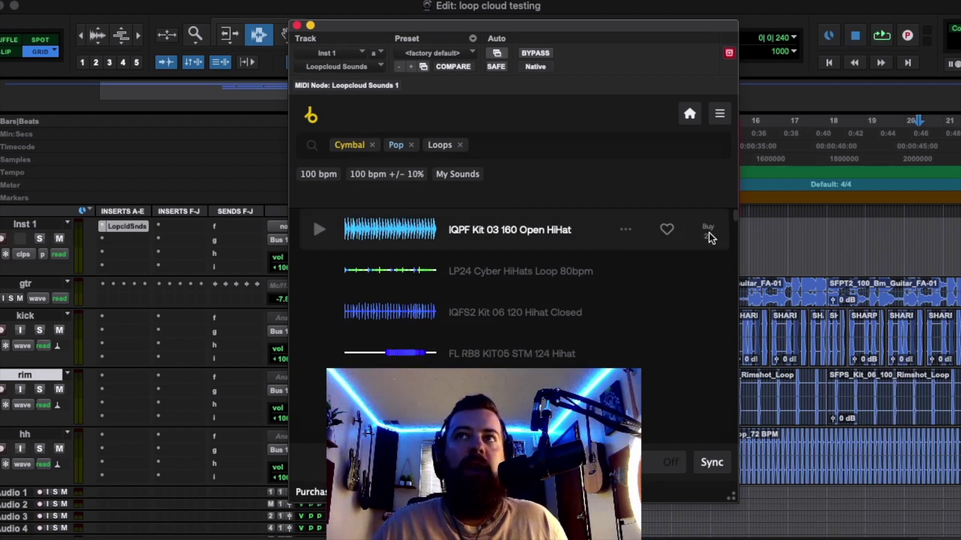
pyautogui.moveTo(543, 24); pyautogui.dragTo(503, 57)
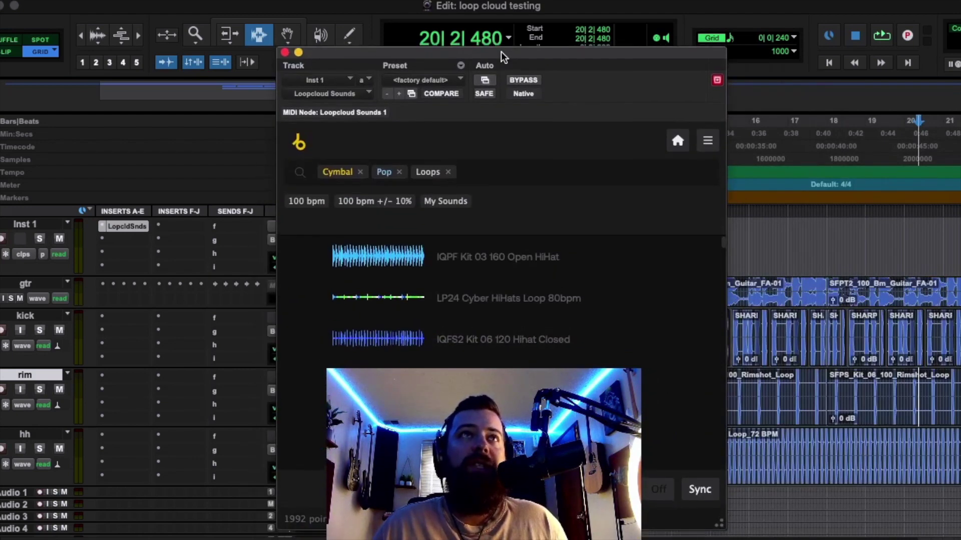
pyautogui.moveTo(328, 56); pyautogui.dragTo(390, 43)
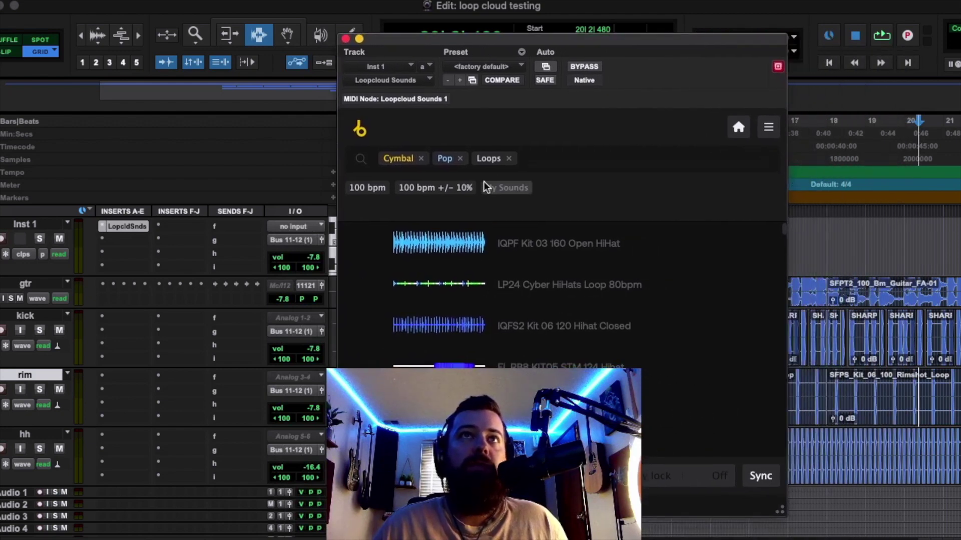
# Remove the Cymbal, Pop and Loops filters from the Loopcloud sound search.
pyautogui.click(421, 159)
pyautogui.click(406, 160)
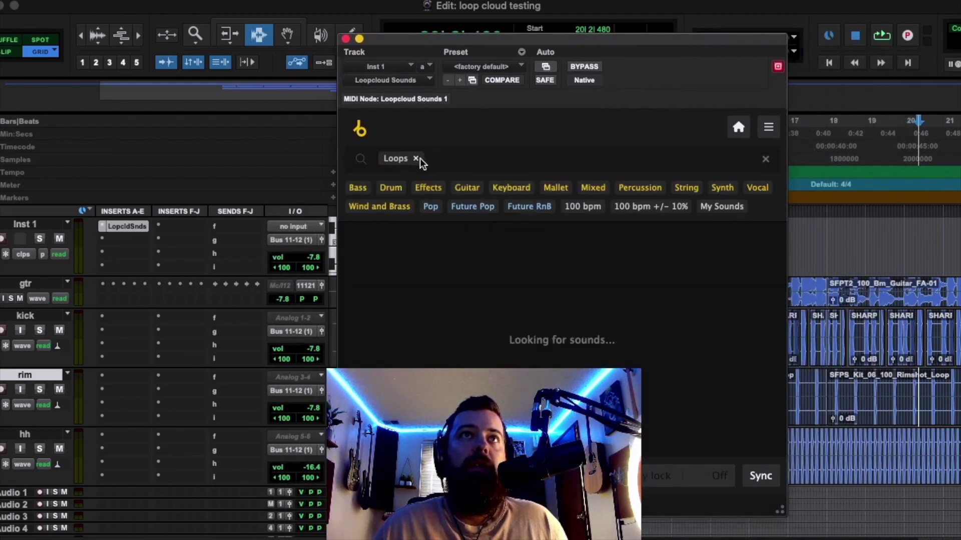
pyautogui.click(421, 159)
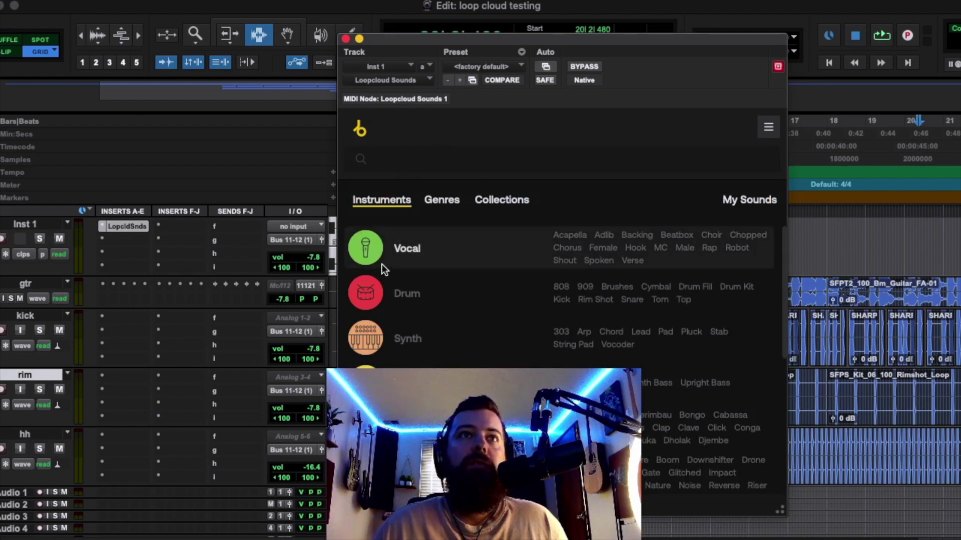
# Look through the Genres and Collections categories, then return to Instruments.
pyautogui.click(443, 201)
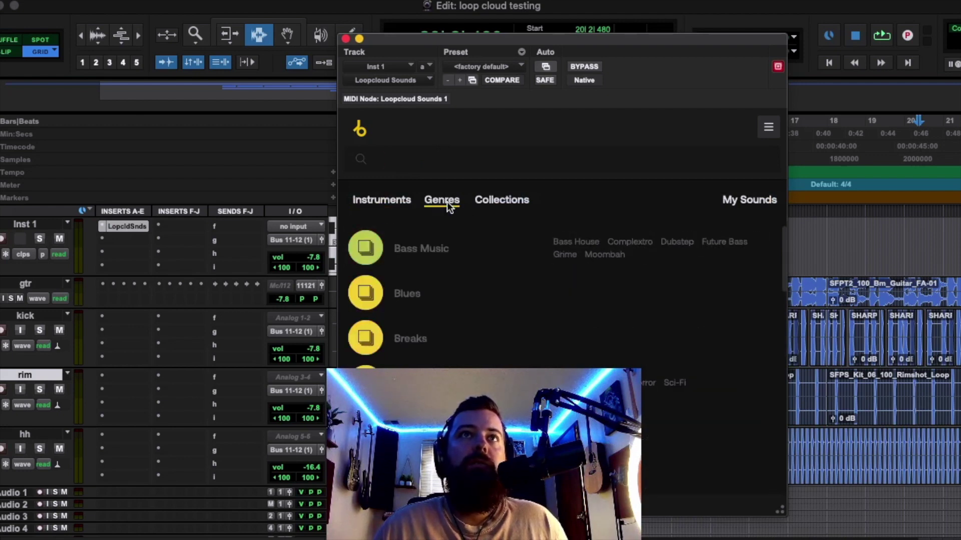
pyautogui.click(508, 201)
pyautogui.click(399, 204)
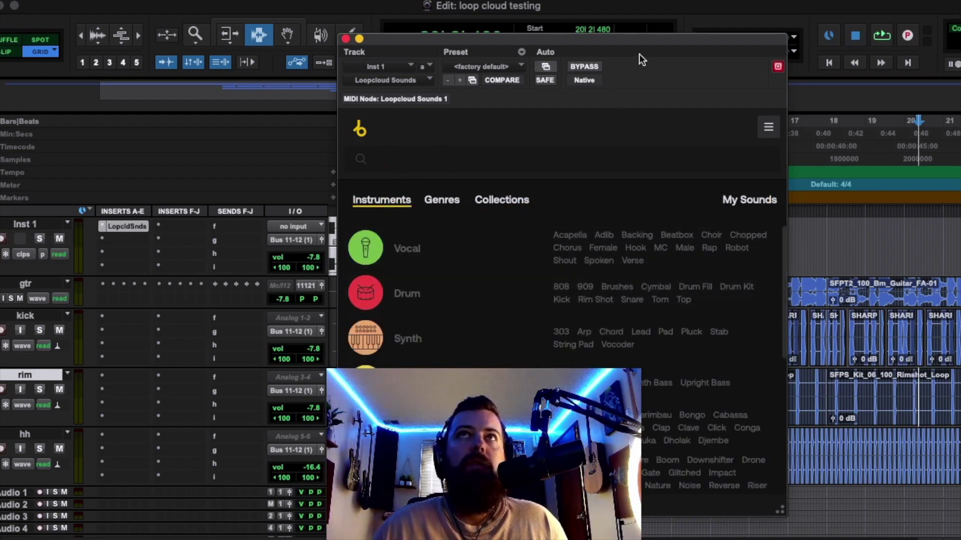
# Move the plug-in window clear of the tracks and play the guitar intro from 1|4|720, then stop playback.
pyautogui.moveTo(643, 40); pyautogui.dragTo(416, 401)
pyautogui.click(554, 274)
pyautogui.click(518, 274)
pyautogui.hscroll(-5, 450, 270)
pyautogui.click(377, 268)
pyautogui.press('space')
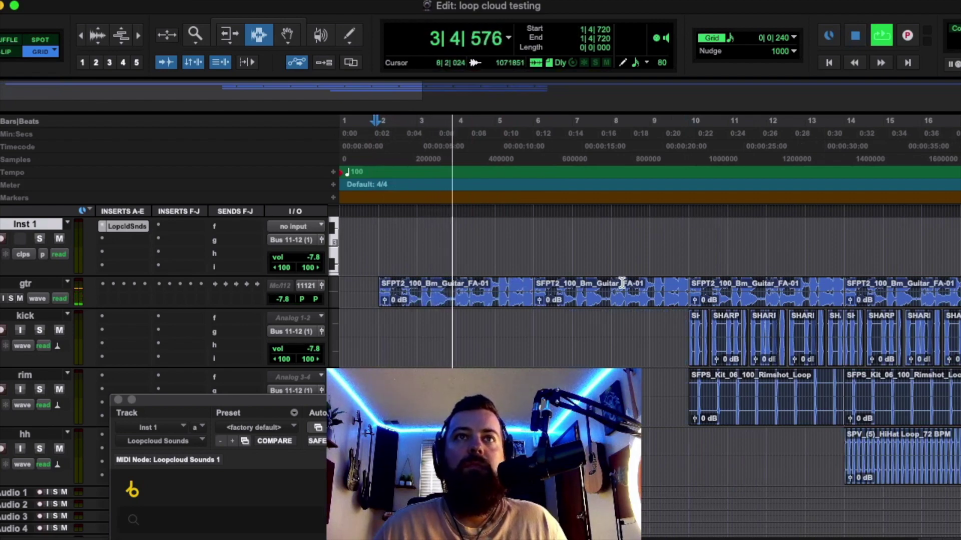
pyautogui.hscroll(3, 569, 334)
pyautogui.moveTo(500, 403); pyautogui.dragTo(650, 409)
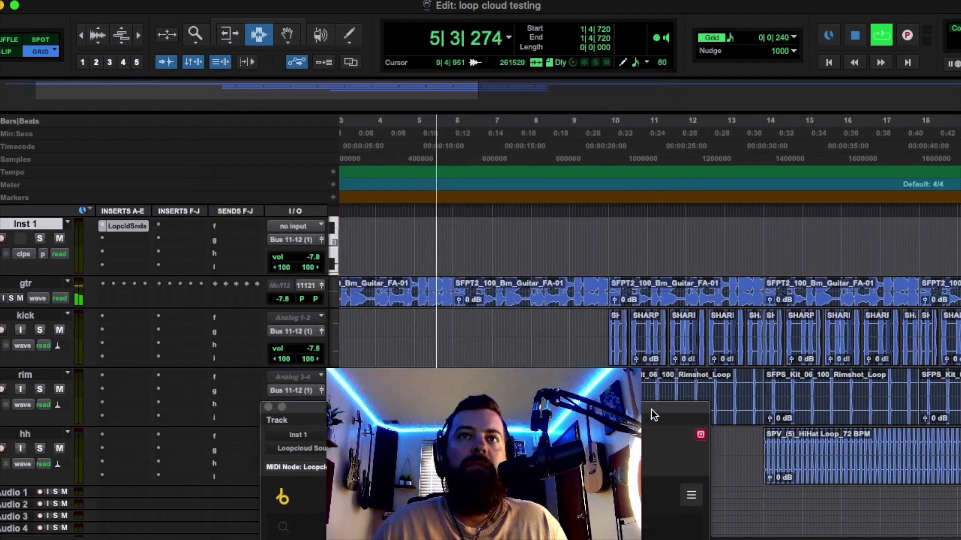
pyautogui.press('space')
# Play the arrangement from 9|4|240, just before the kick enters, stop it, and reposition the plug-in window.
pyautogui.click(615, 293)
pyautogui.click(648, 340)
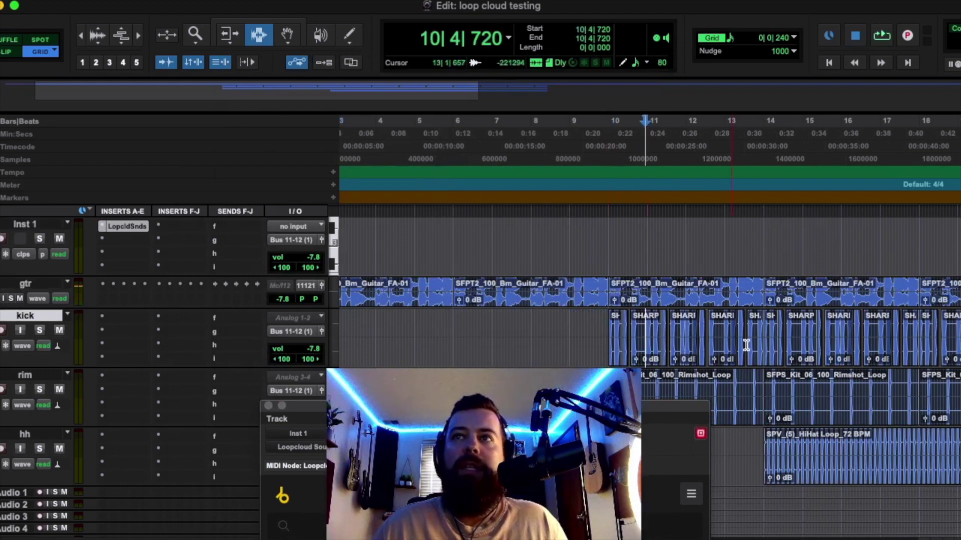
pyautogui.click(652, 334)
pyautogui.click(601, 326)
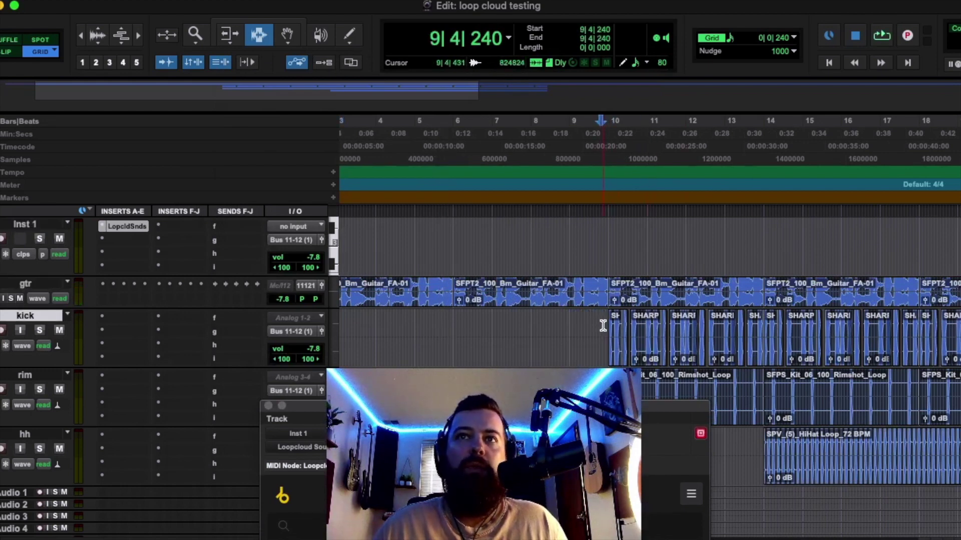
pyautogui.press('space')
pyautogui.moveTo(647, 404); pyautogui.dragTo(460, 65)
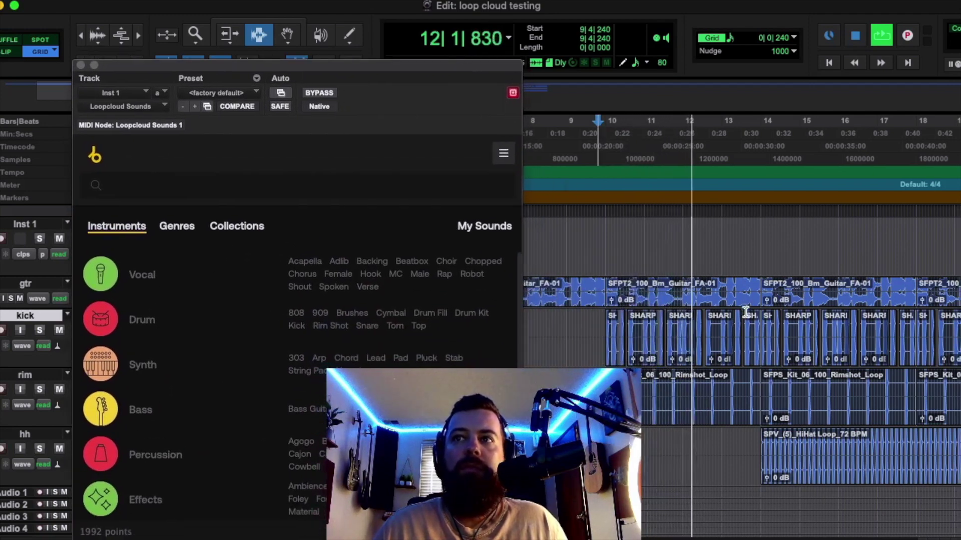
pyautogui.hscroll(5, 745, 312)
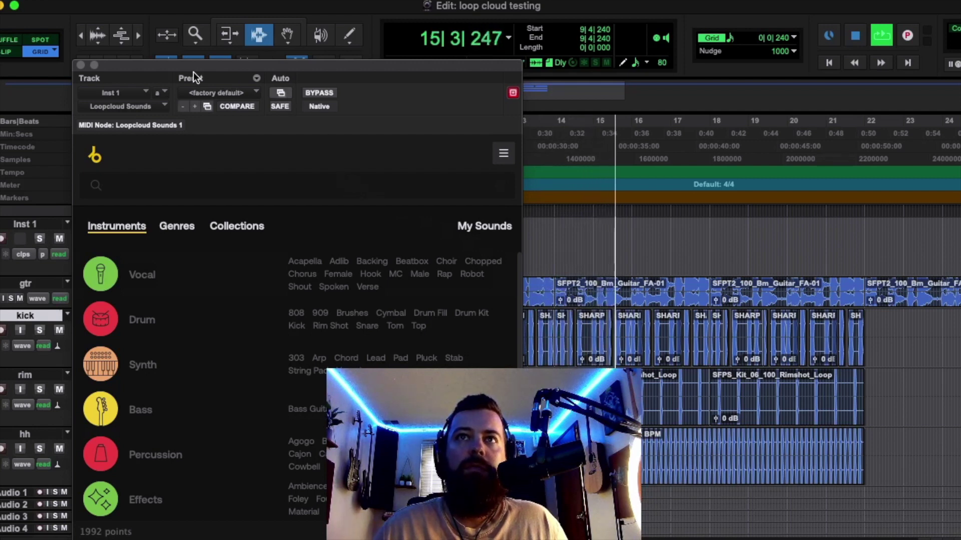
pyautogui.press('space')
pyautogui.moveTo(277, 64); pyautogui.dragTo(519, 64)
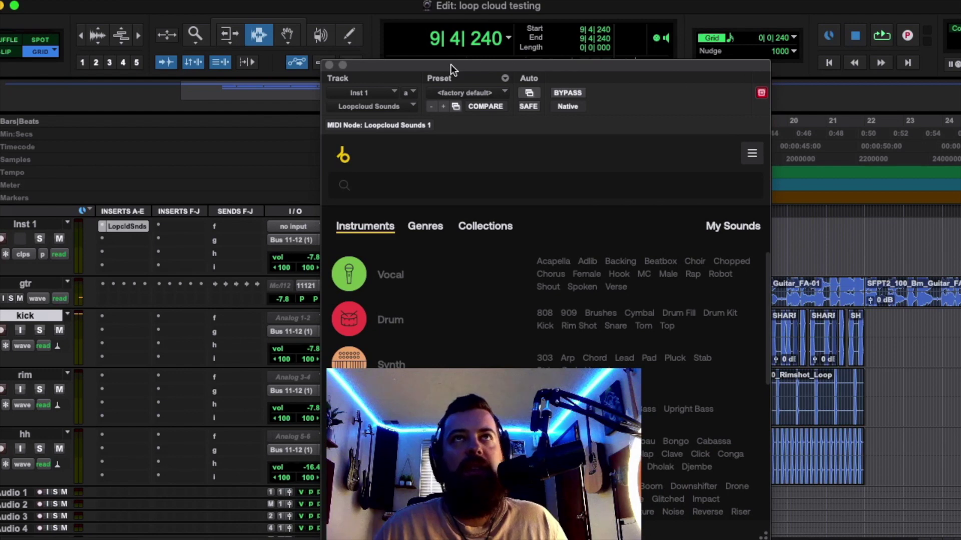
pyautogui.moveTo(451, 65); pyautogui.dragTo(454, 31)
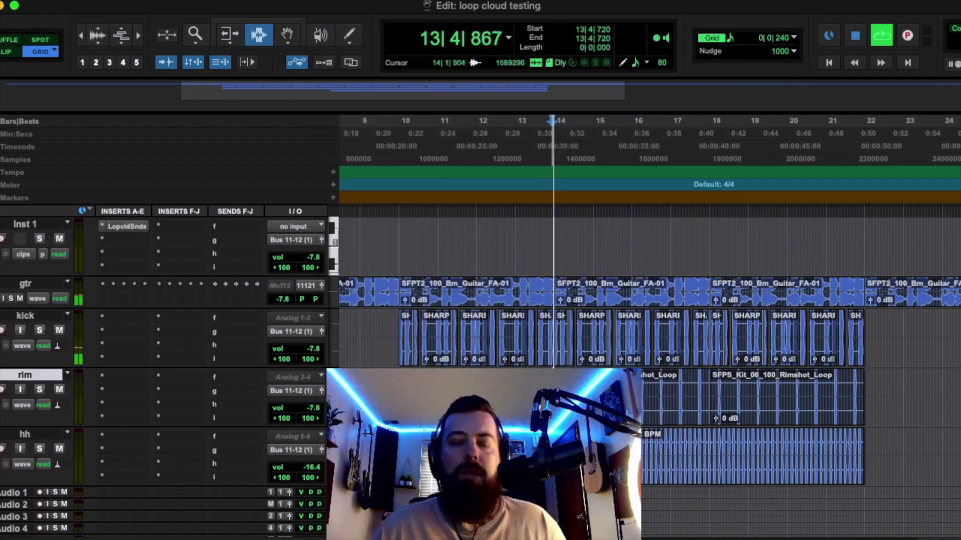
# Zoom the timeline in around the hi-hat loop and place the edit cursor at 14|1|000 on the hh track.
pyautogui.moveTo(578, 441); pyautogui.dragTo(584, 442)
pyautogui.press('t')
pyautogui.press('t')
pyautogui.press('t')
pyautogui.press('r')
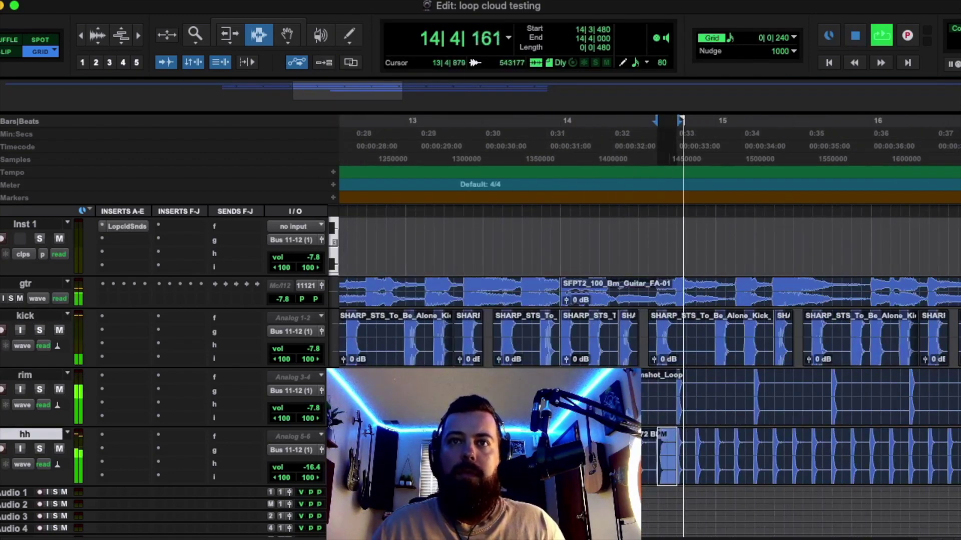
pyautogui.click(562, 443)
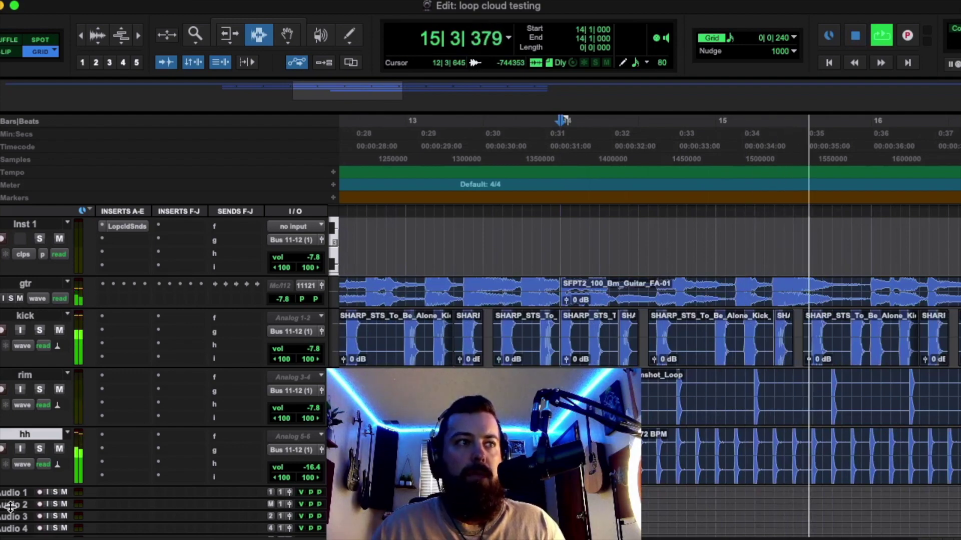
# Enlarge the Audio 1 track's height and stop playback.
pyautogui.moveTo(332, 499); pyautogui.dragTo(332, 533)
pyautogui.scroll(-3, 189, 450)
pyautogui.press('space')
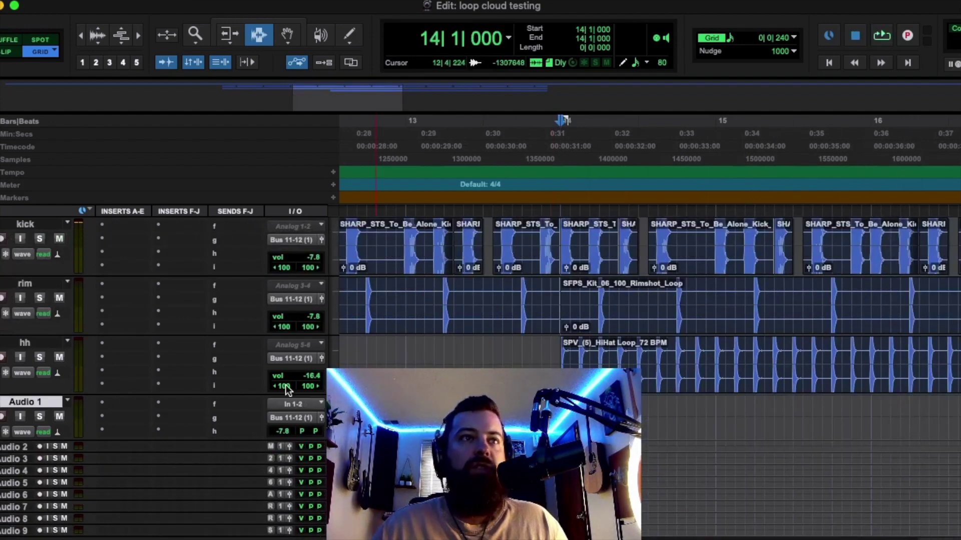
pyautogui.scroll(3, 118, 311)
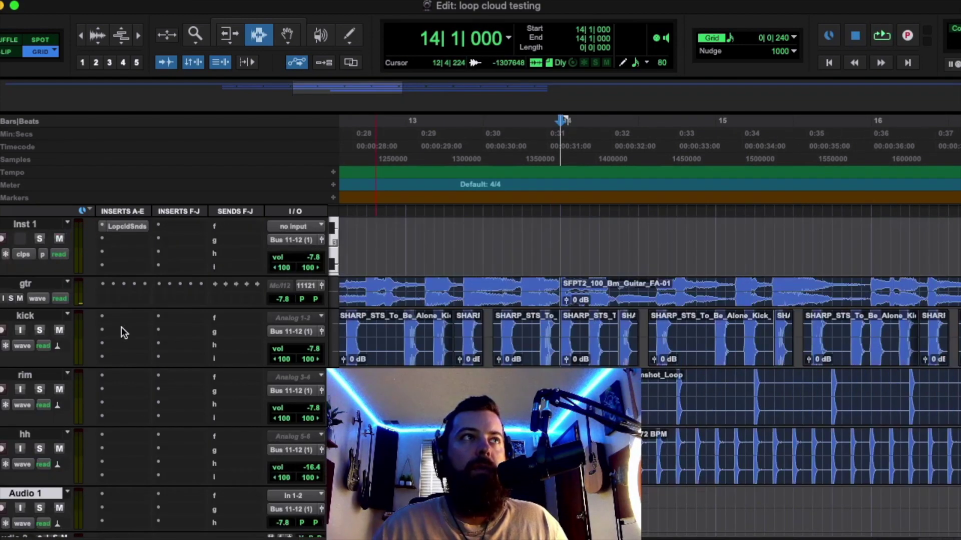
# Open the Loopcloud Sounds insert on Inst 1, filter the Bass sounds to Sub, and set the key lock to A.
pyautogui.click(125, 224)
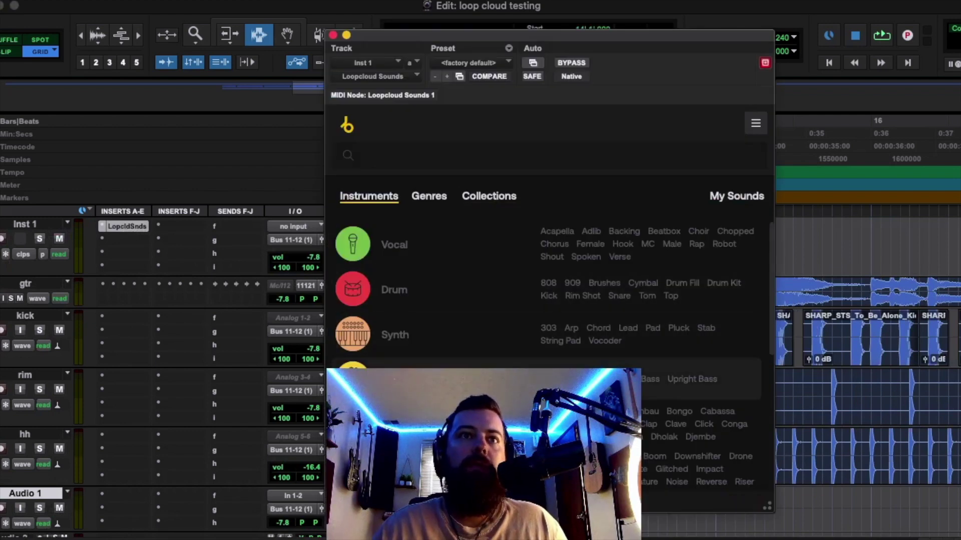
pyautogui.click(392, 380)
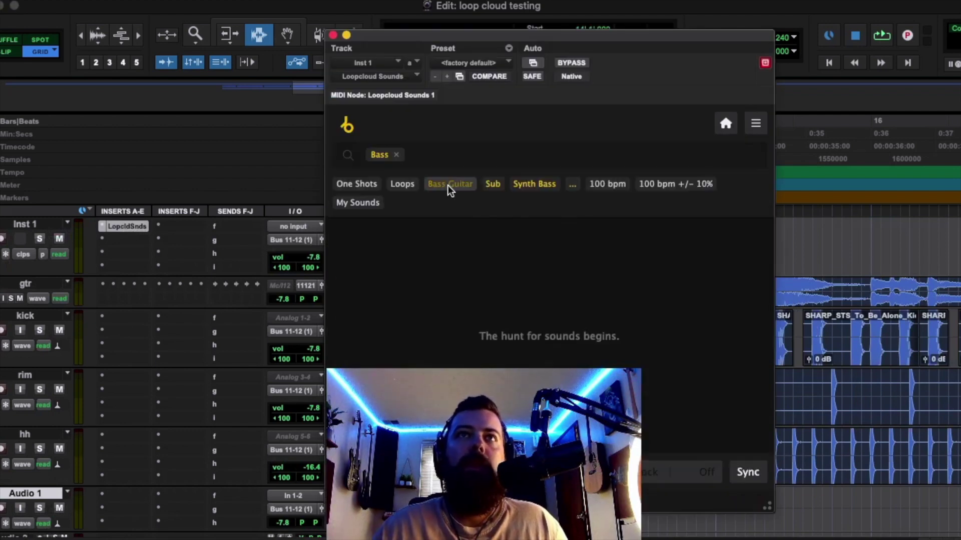
pyautogui.click(494, 185)
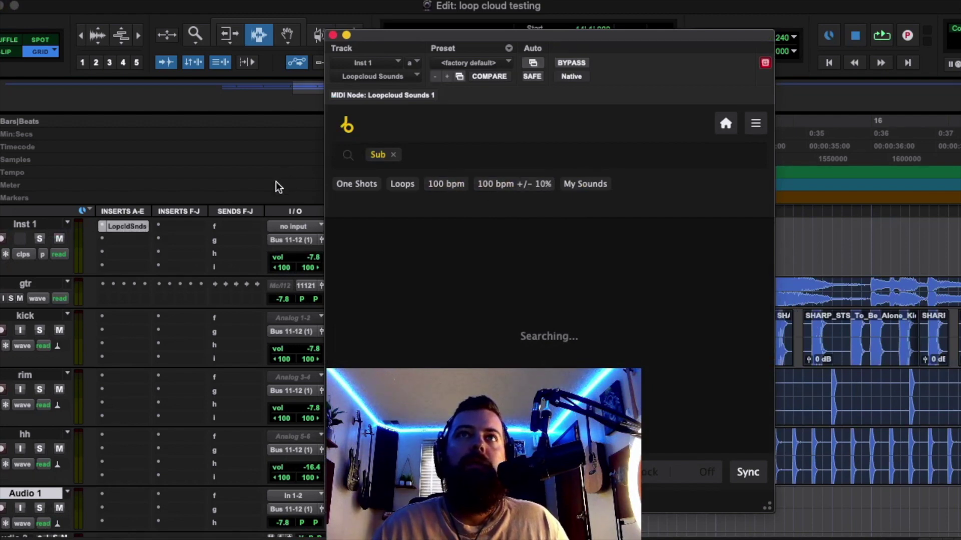
pyautogui.click(644, 478)
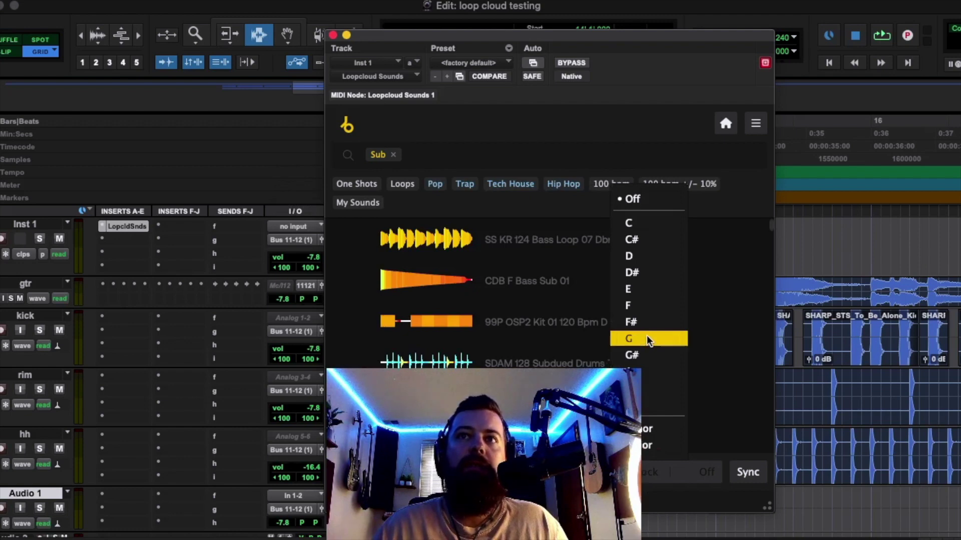
pyautogui.click(644, 373)
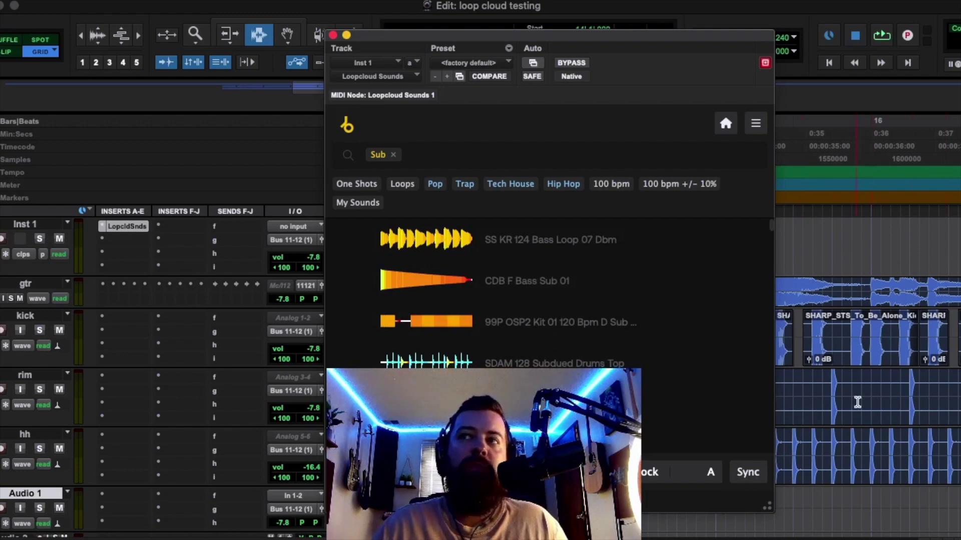
pyautogui.moveTo(740, 36)
pyautogui.mouseDown()
pyautogui.moveTo(609, 17)
pyautogui.moveTo(644, 53)
pyautogui.moveTo(735, 54)
pyautogui.mouseUp()
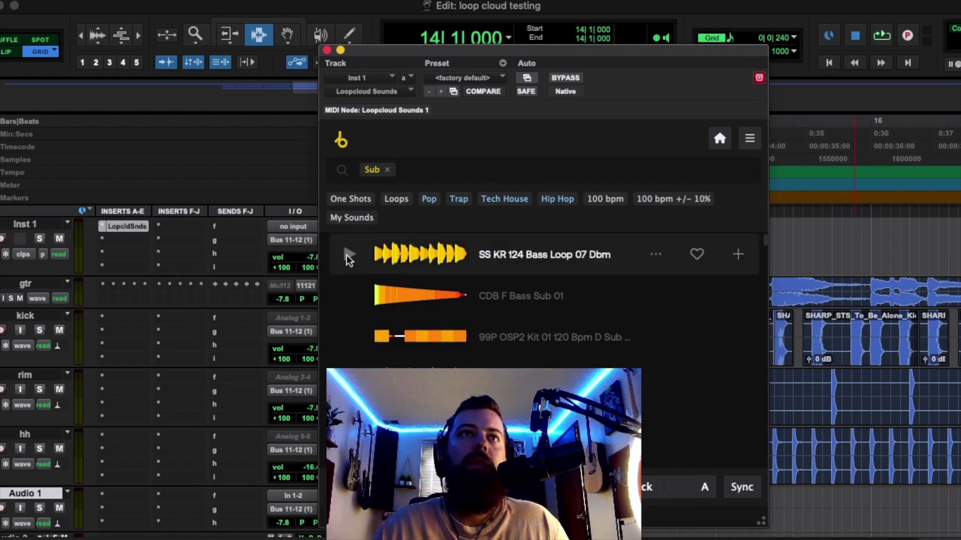
# Audition the first Sub results, including SS KR 124 Bass Loop 07 Dbm, CDB F Bass Sub 01 and the 99P OSP2 Kit 01 sub.
pyautogui.click(349, 256)
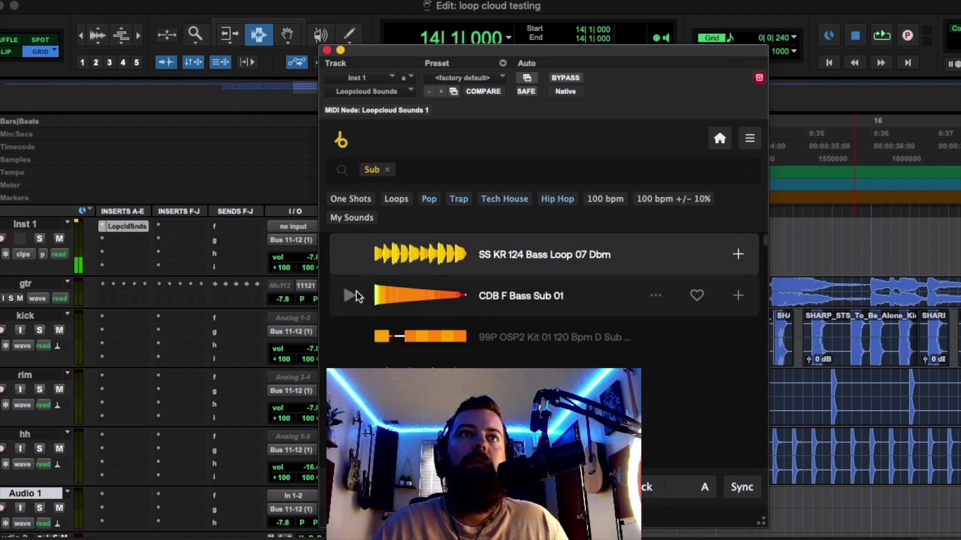
pyautogui.click(350, 294)
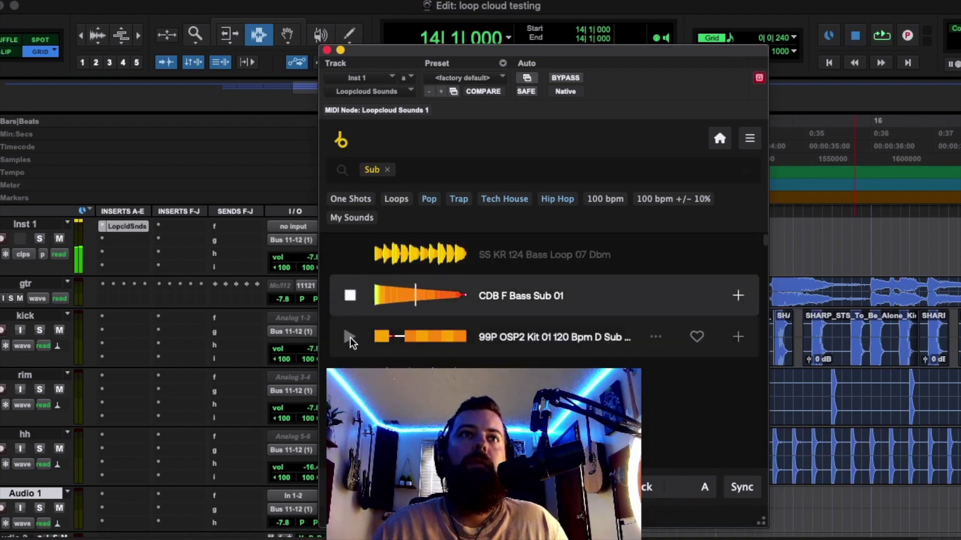
pyautogui.click(348, 337)
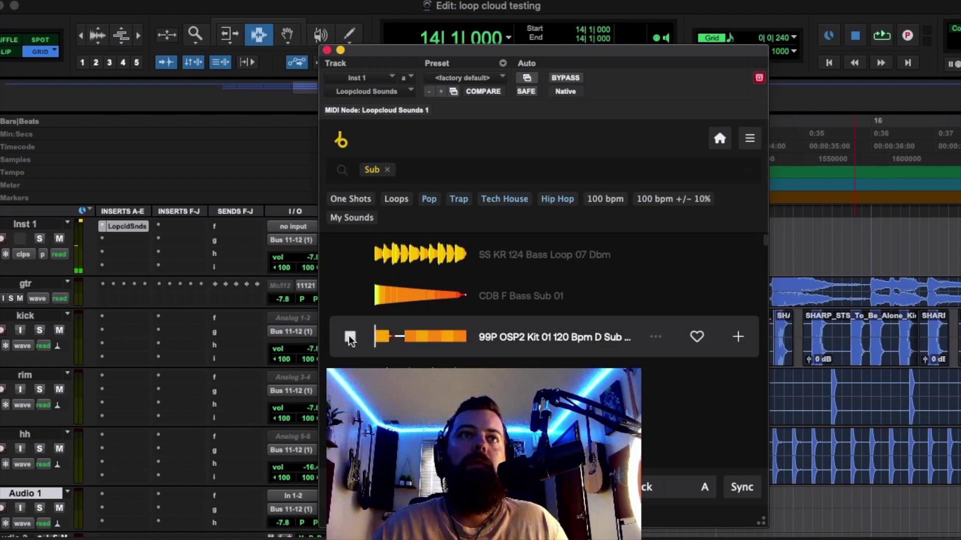
pyautogui.click(350, 338)
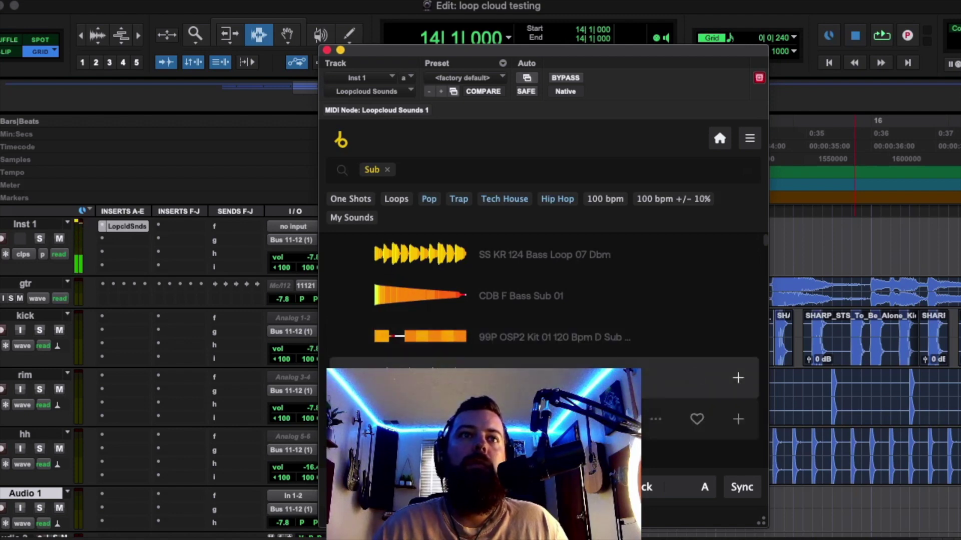
pyautogui.scroll(-3, 543, 300)
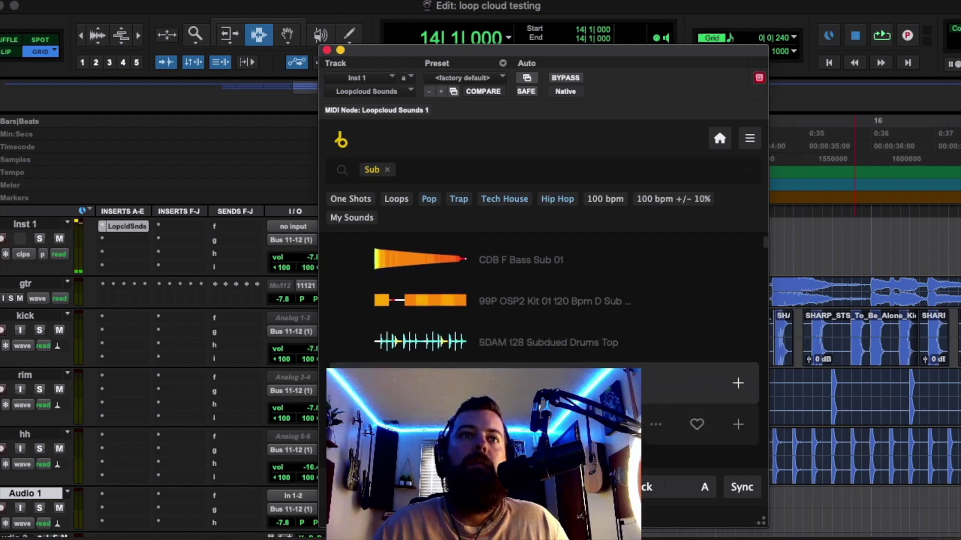
pyautogui.click(351, 430)
# Audition more Sub results further down the list, including Caffee Sub 1.115 and NESU1 MS A1 HeavySub.
pyautogui.scroll(-6, 351, 431)
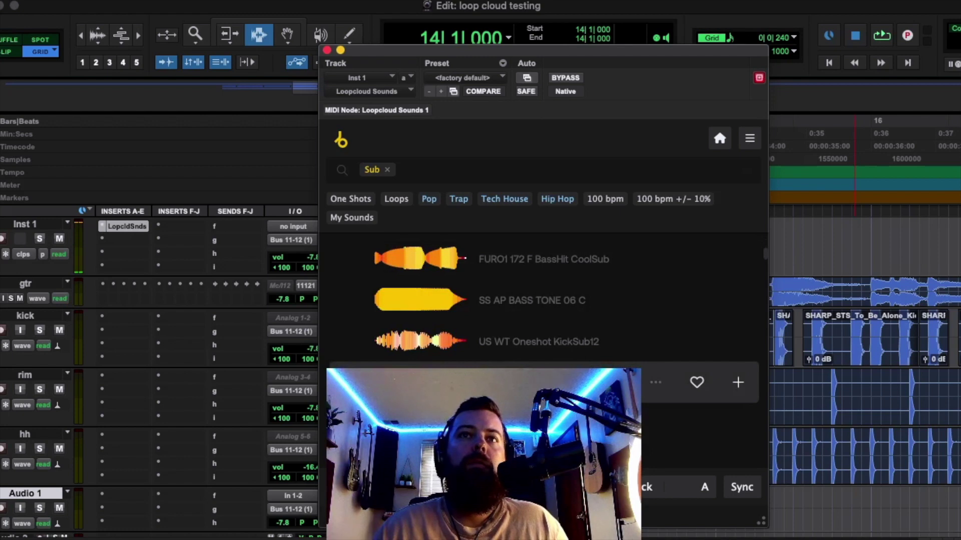
pyautogui.click(351, 383)
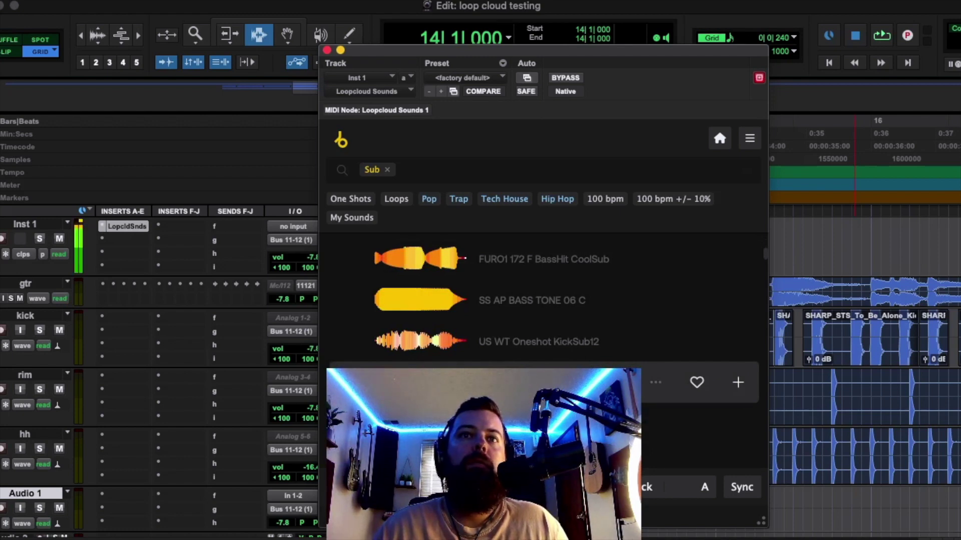
pyautogui.click(351, 429)
pyautogui.scroll(-4, 350, 430)
pyautogui.scroll(-2, 354, 335)
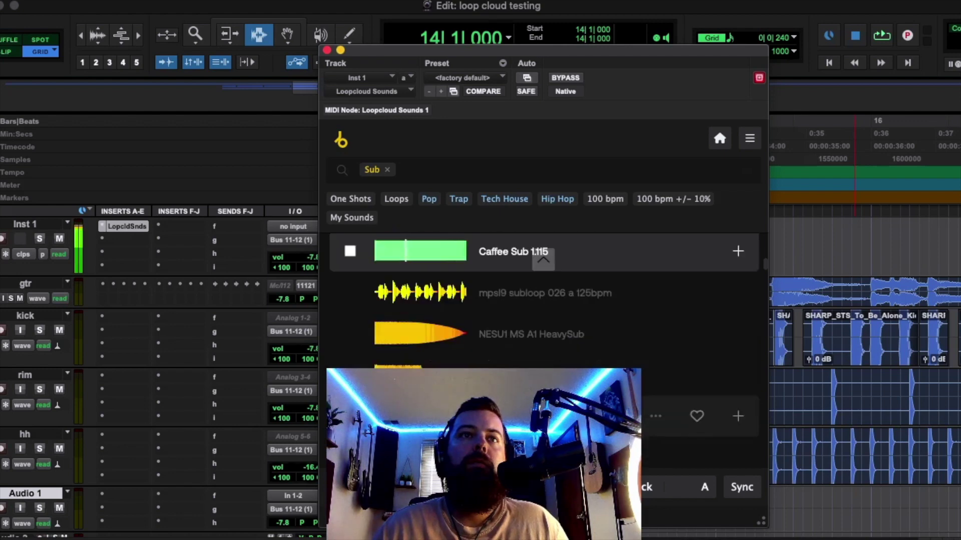
pyautogui.click(349, 335)
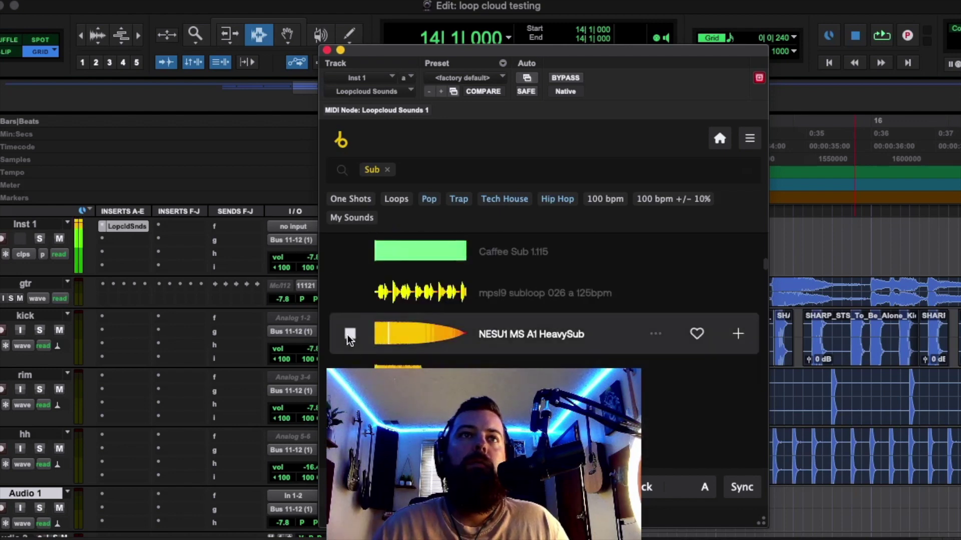
# Audition the Sub results from AS2 G1 SHORT DB through 15 LP-124 Em SUB BASSLINE and ESO SUBS 62 Cm to ZHS 126 D# Sub Syn Bass 2 SC.
pyautogui.click(350, 375)
pyautogui.click(350, 417)
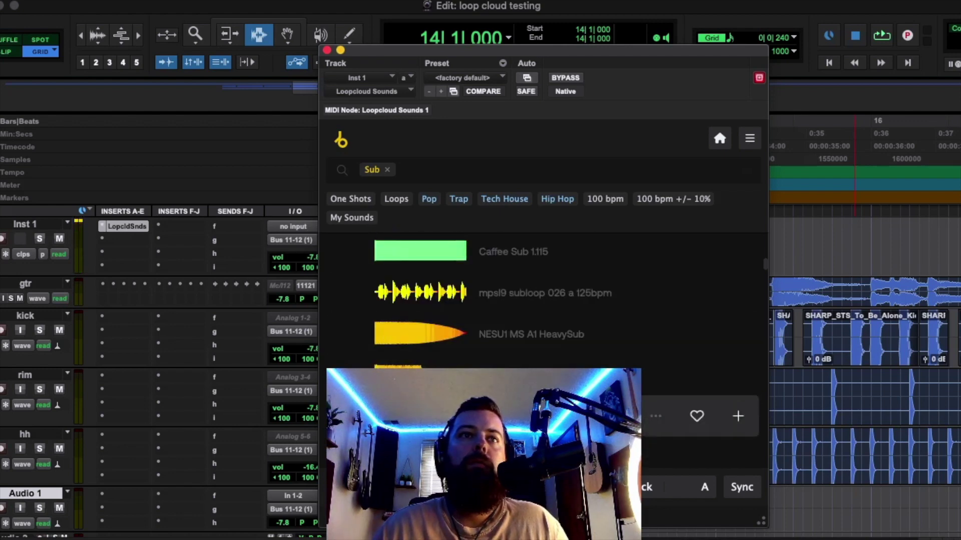
pyautogui.click(351, 454)
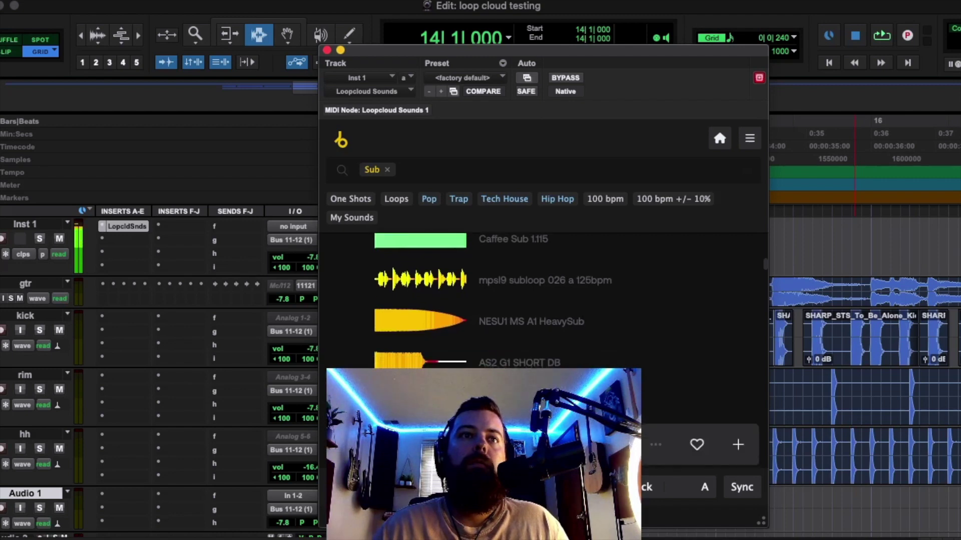
pyautogui.scroll(-3, 350, 454)
pyautogui.click(351, 398)
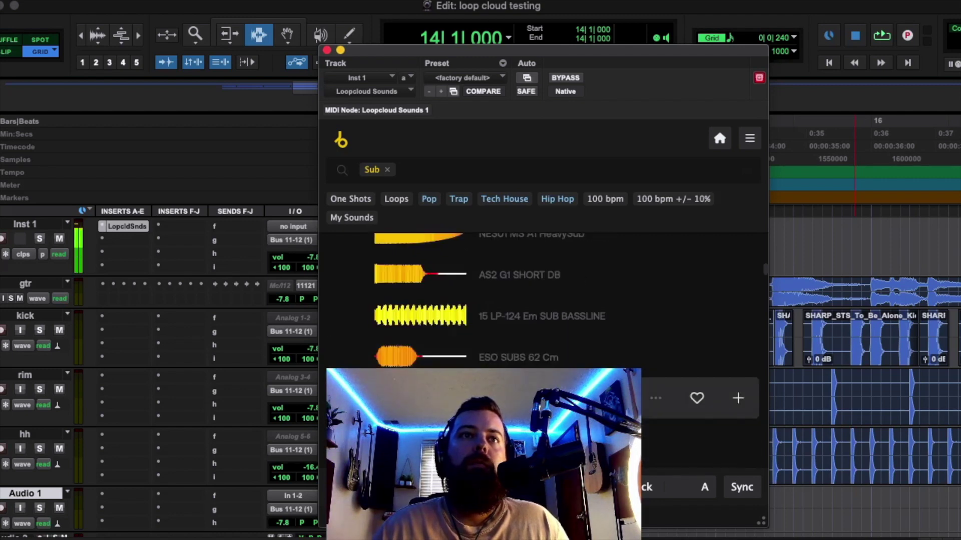
pyautogui.scroll(-1, 351, 398)
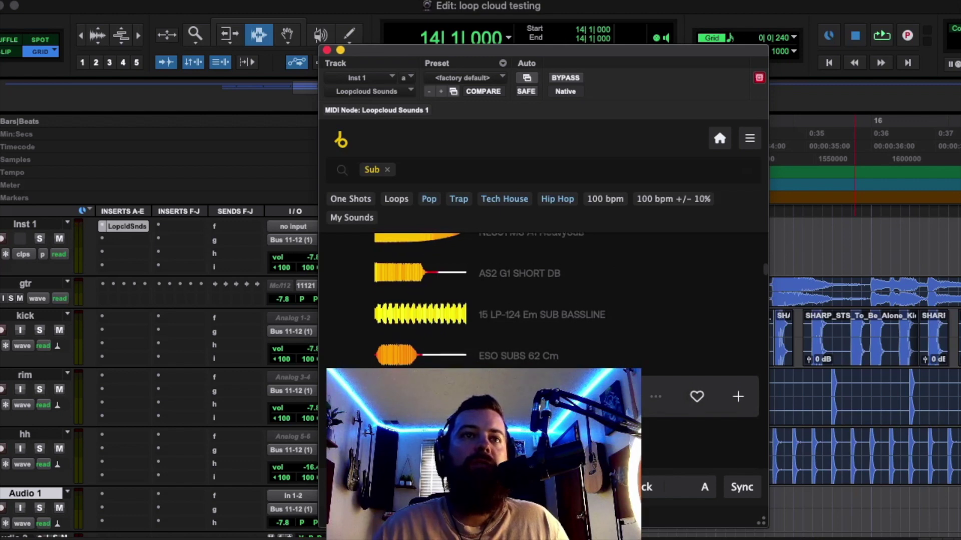
# Audition both ht2 sub needle e 140bpm sounds, DGATR 11 OS SUB and UDN F#1 Syn Bass Mod Sub.
pyautogui.click(350, 430)
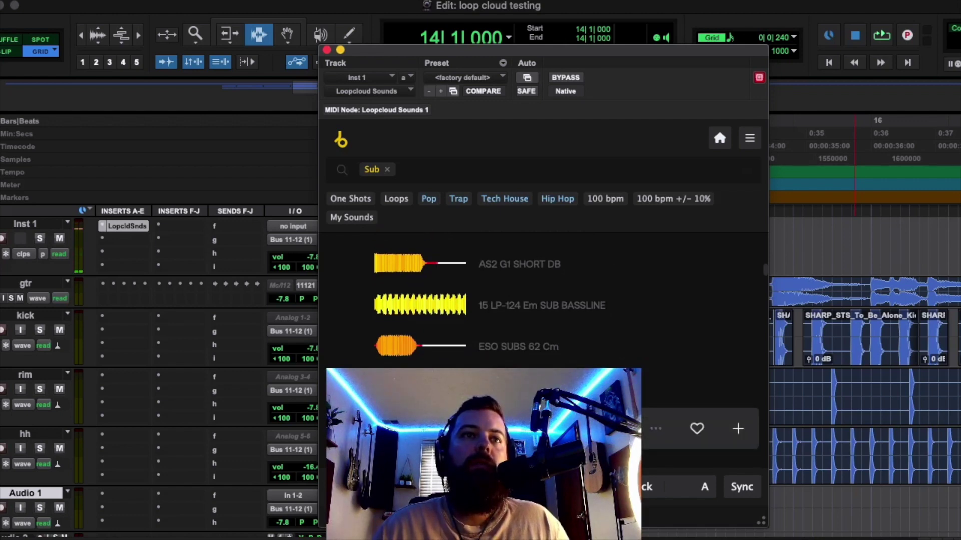
pyautogui.scroll(-3, 350, 431)
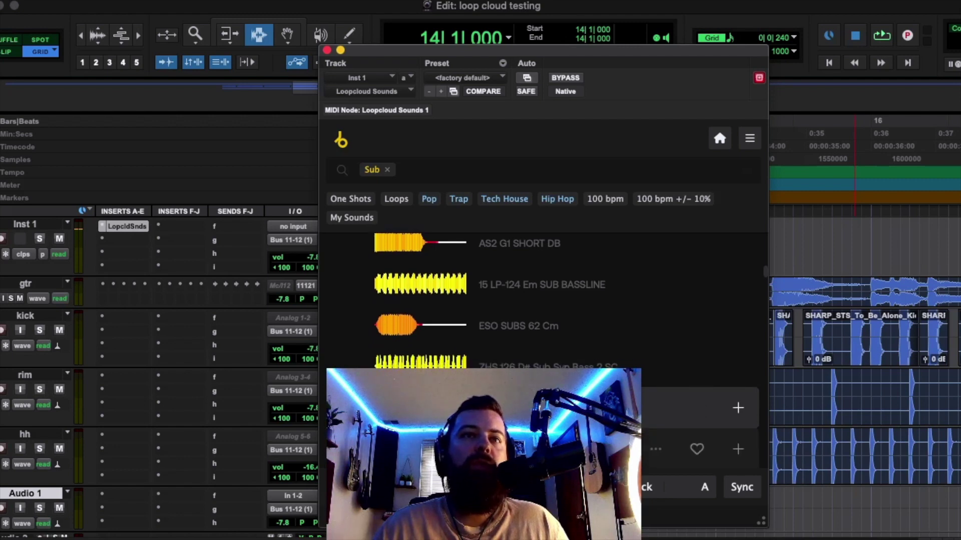
pyautogui.scroll(-5, 543, 300)
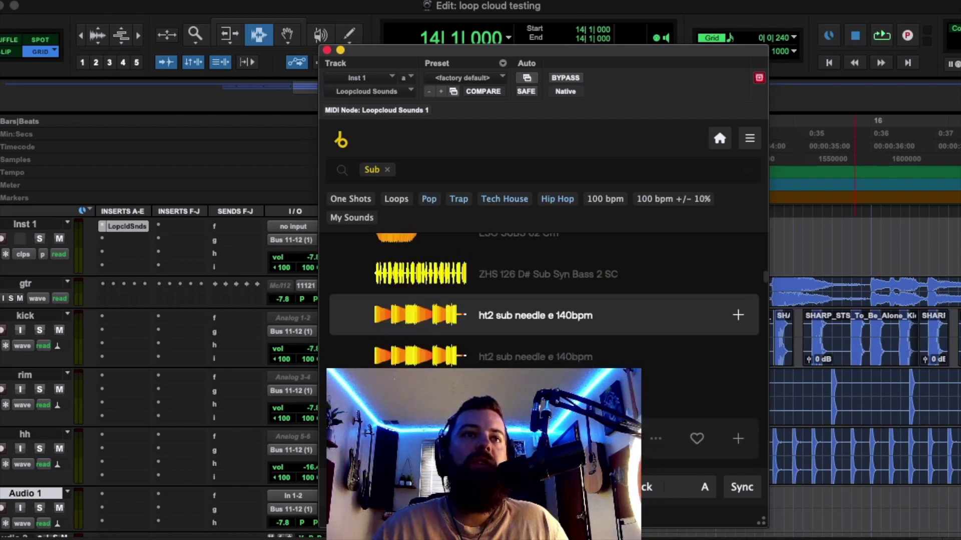
pyautogui.click(349, 317)
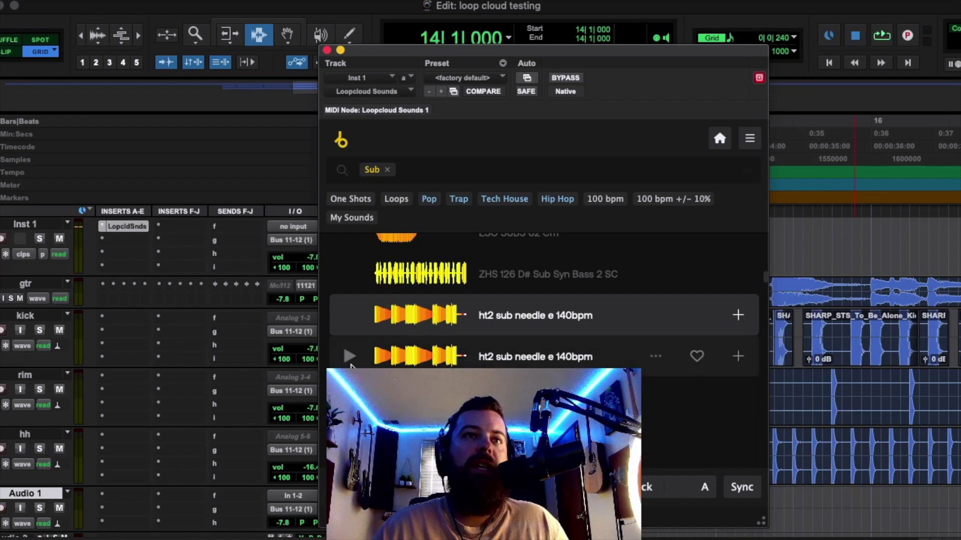
pyautogui.click(349, 358)
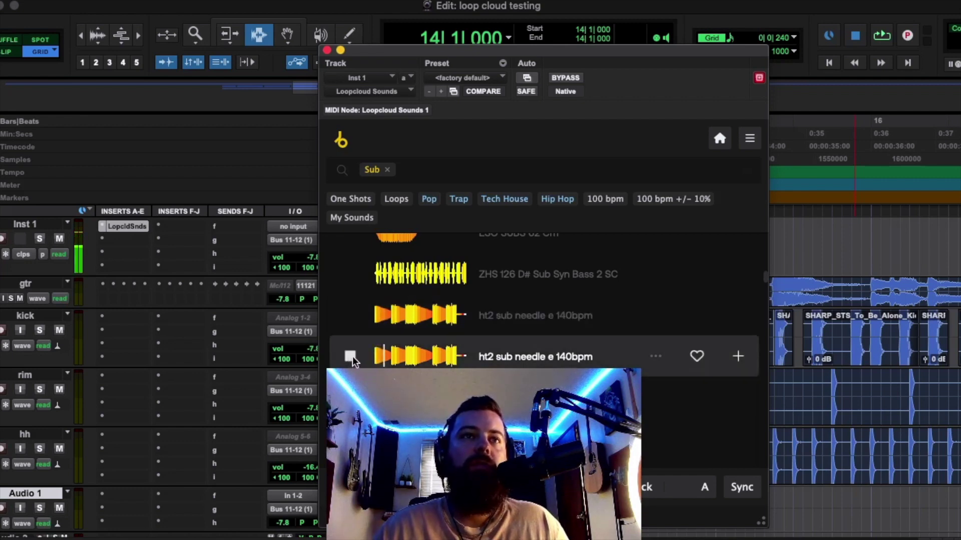
pyautogui.click(350, 398)
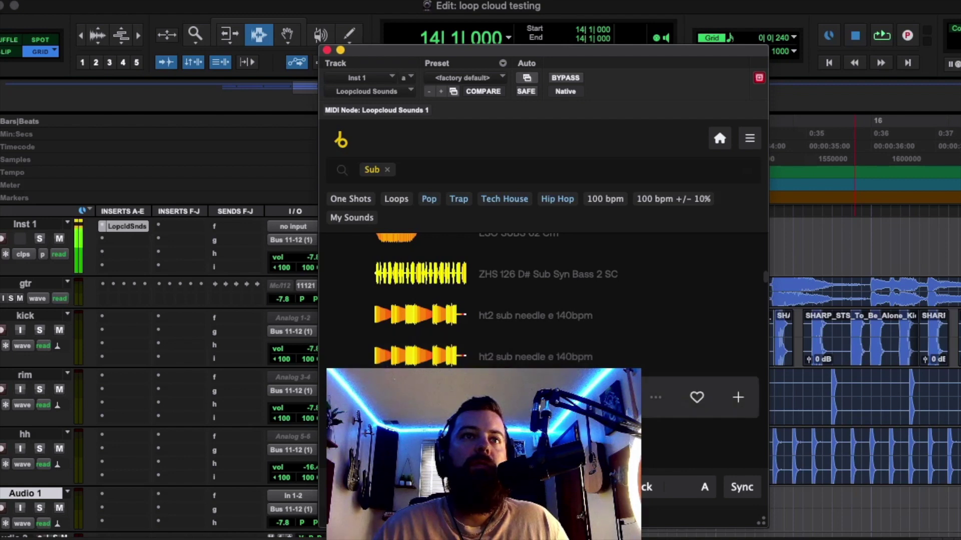
pyautogui.click(349, 439)
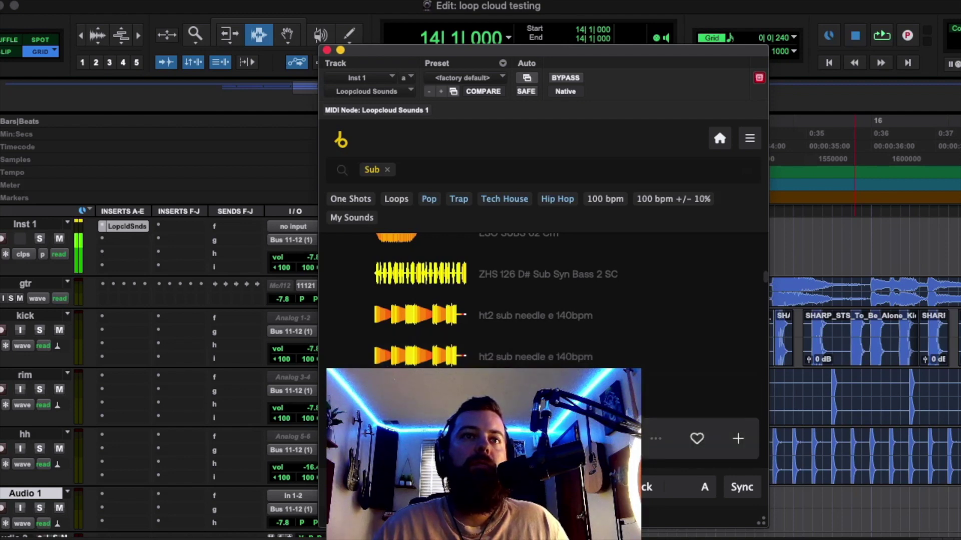
pyautogui.scroll(-3, 546, 301)
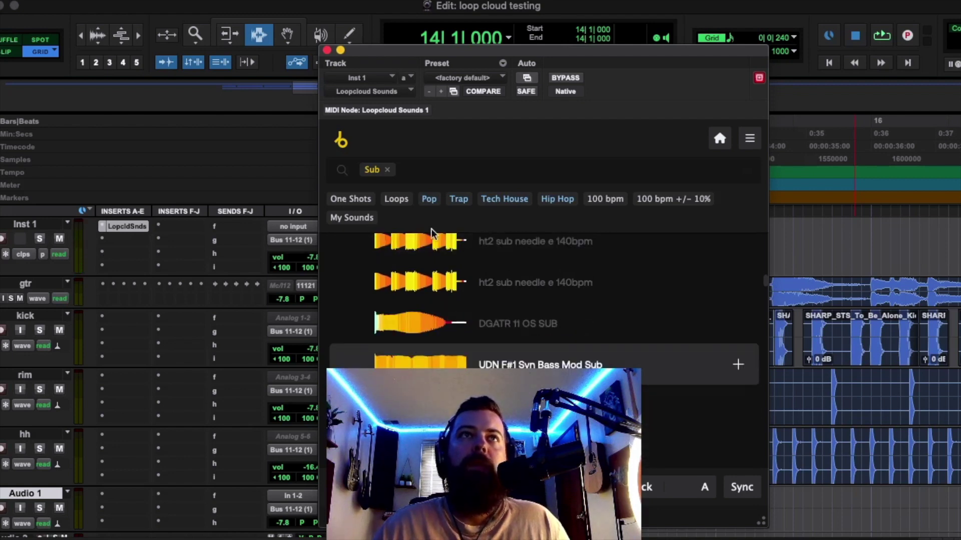
# Add the Trap genre filter to the Sub search and audition the results down to SSX2 D# Sub Shot 06.
pyautogui.click(459, 199)
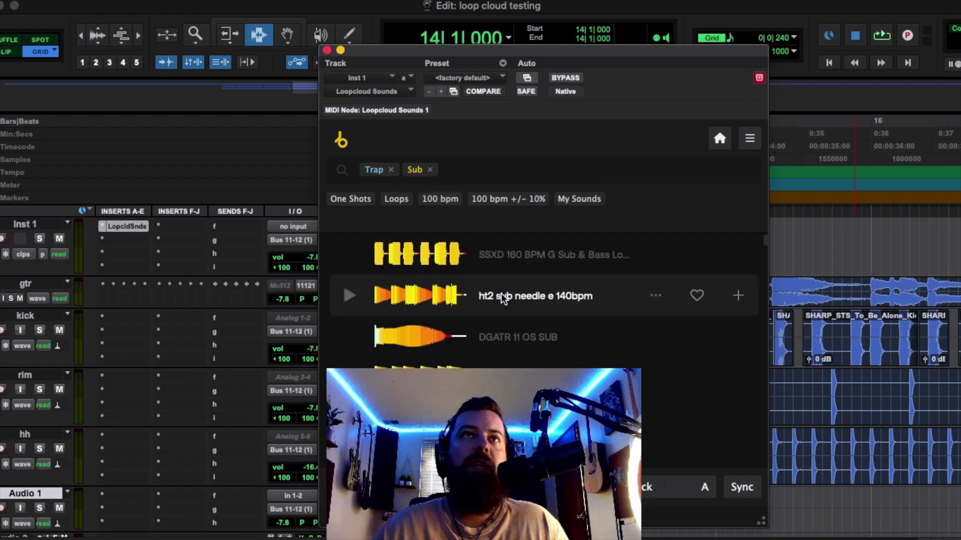
pyautogui.click(349, 297)
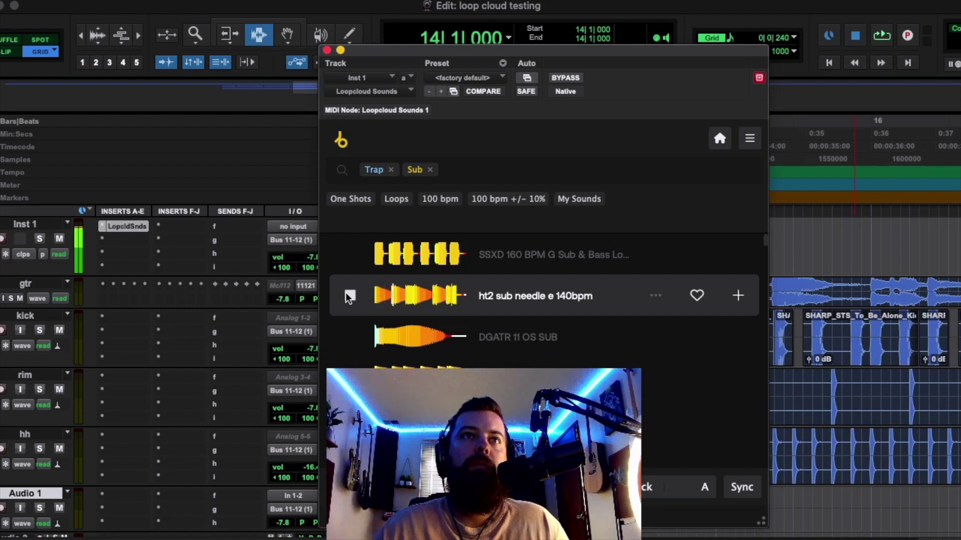
pyautogui.click(350, 255)
pyautogui.click(350, 378)
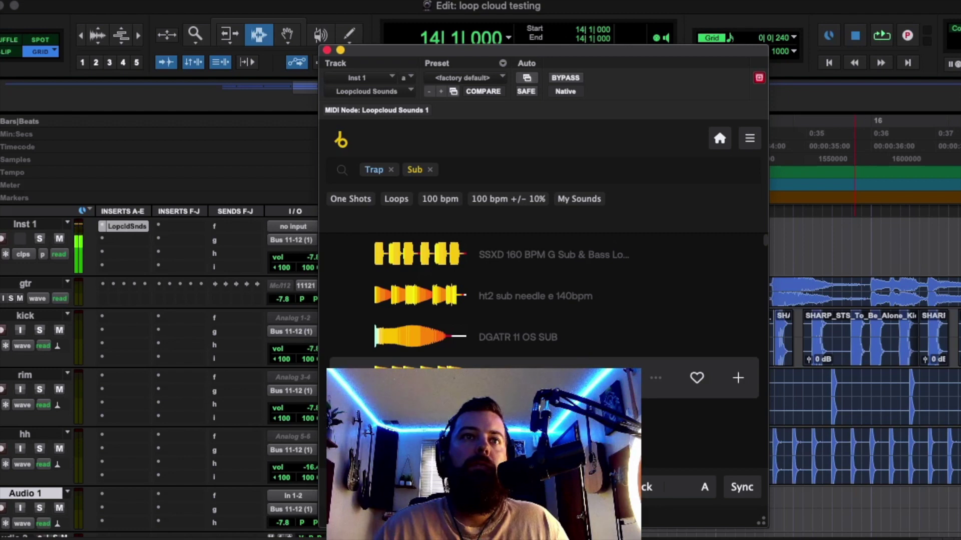
pyautogui.click(349, 419)
pyautogui.scroll(-2, 350, 420)
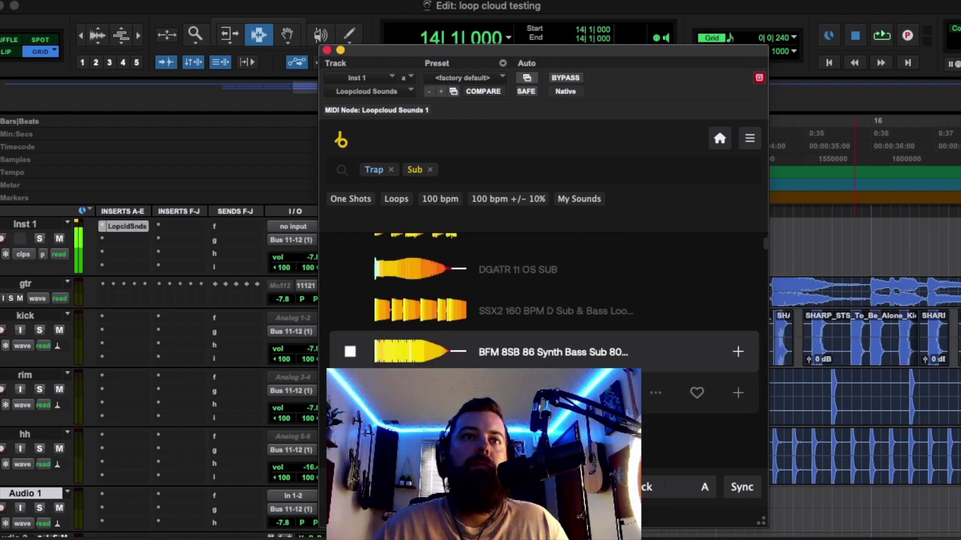
pyautogui.scroll(-1, 543, 351)
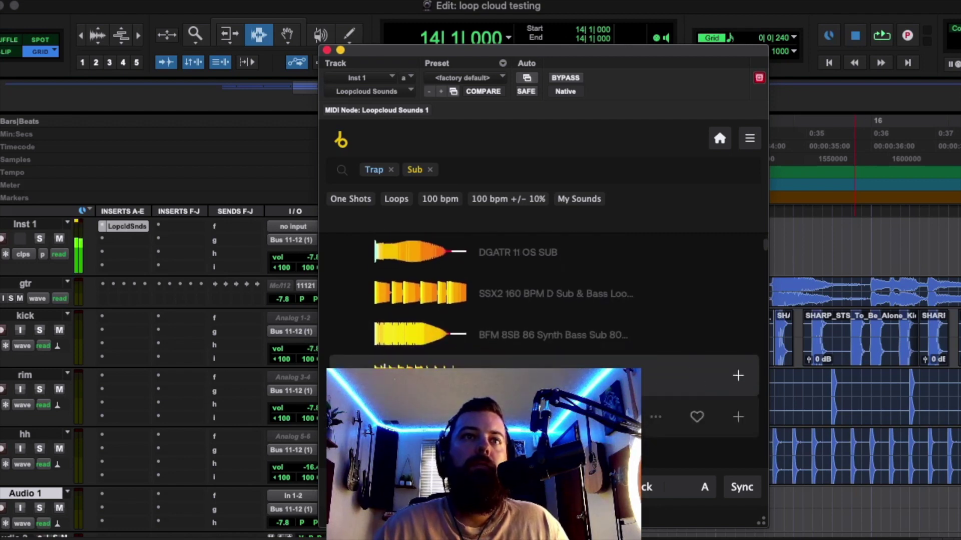
pyautogui.scroll(-3, 543, 350)
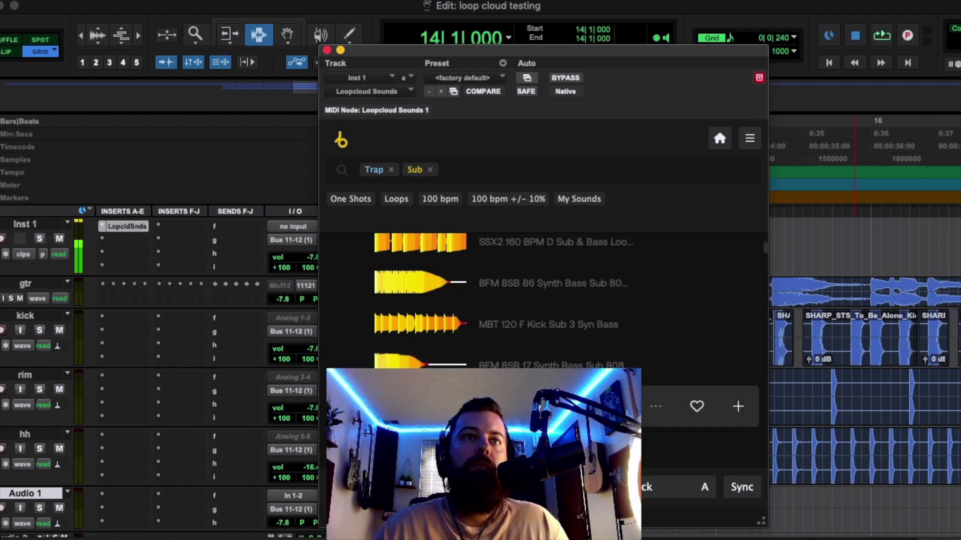
pyautogui.scroll(-2, 543, 350)
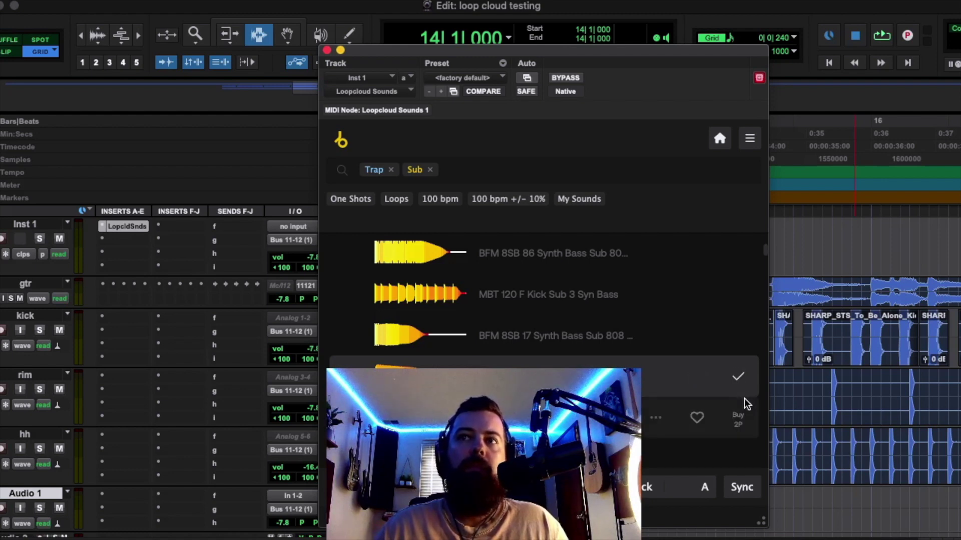
# Place SSX2 D# Sub Shot 06 on the Audio 1 track near bar 14 and close the Loopcloud Sounds window.
pyautogui.moveTo(718, 53); pyautogui.dragTo(452, 56)
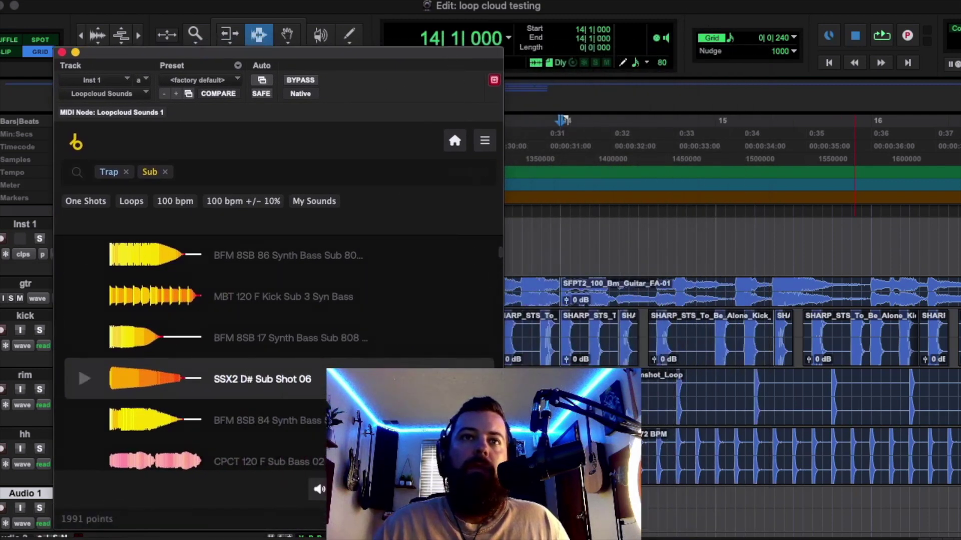
pyautogui.moveTo(395, 380); pyautogui.dragTo(590, 508)
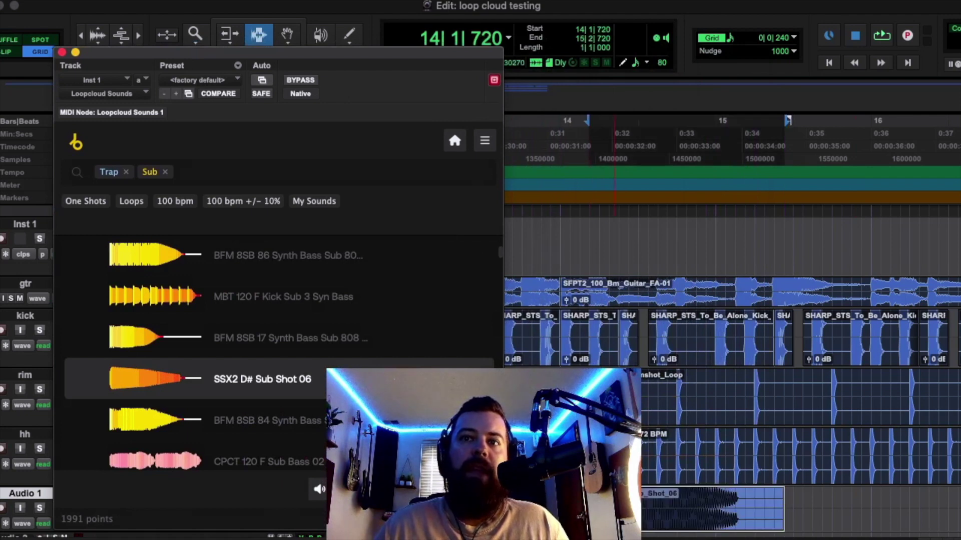
pyautogui.click(63, 52)
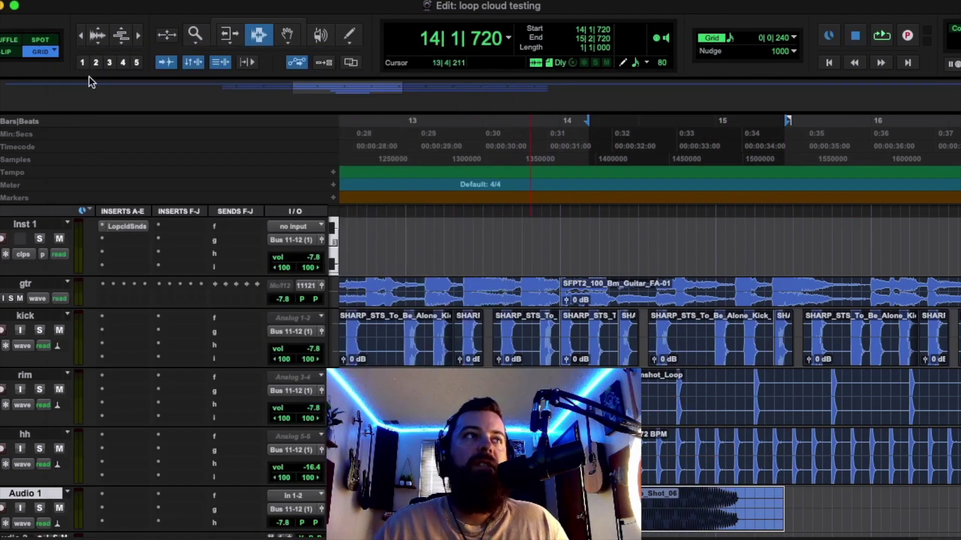
# Lower the Audio 1 volume to -9.1 dB and play back from 14|1|000.
pyautogui.scroll(-5, 280, 295)
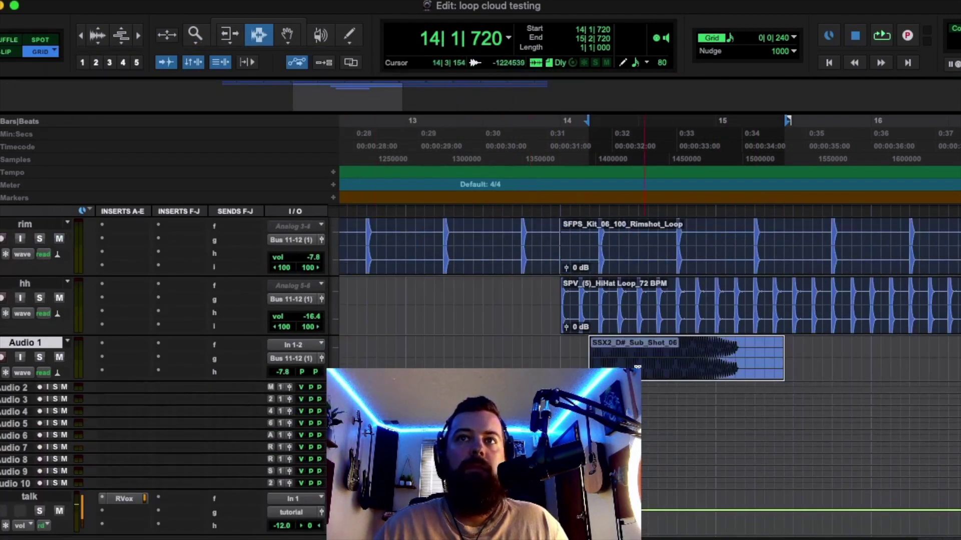
pyautogui.click(615, 353)
pyautogui.press('super+bracketright')
pyautogui.click(676, 366)
pyautogui.click(557, 351)
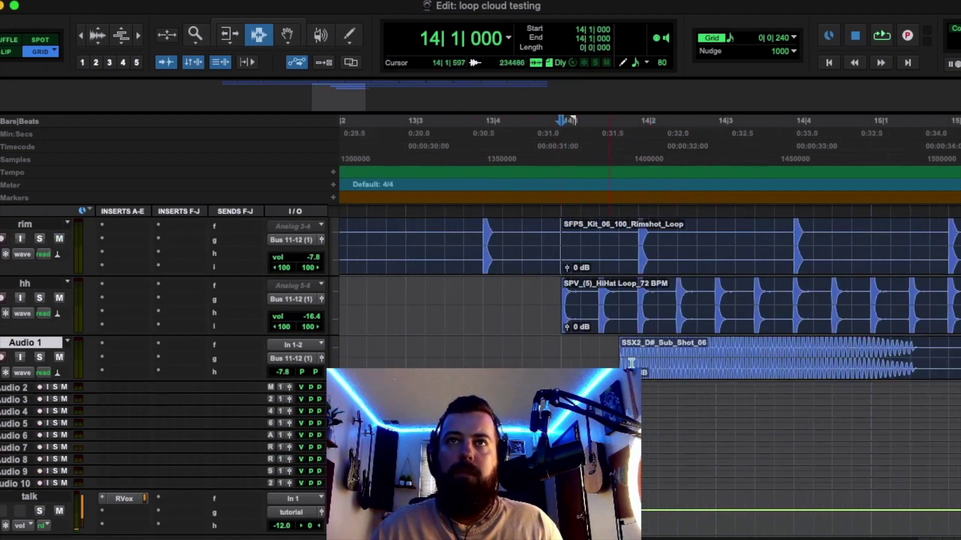
pyautogui.moveTo(286, 371); pyautogui.dragTo(285, 373)
pyautogui.press('space')
pyautogui.press('space')
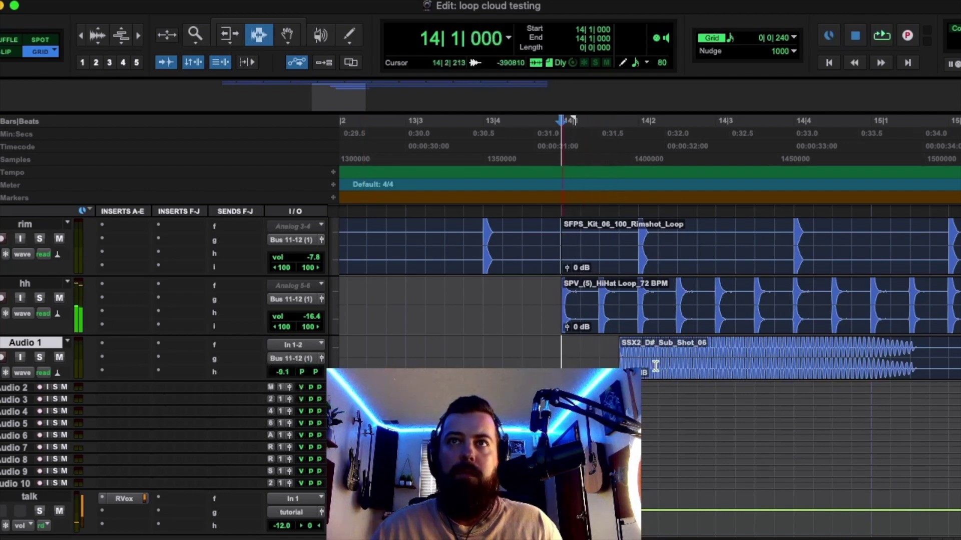
# Move the SSX2_D#_Sub_Shot_06 clip to start at 14|1|000 and play it back.
pyautogui.press('F8')
pyautogui.moveTo(656, 365); pyautogui.dragTo(604, 368)
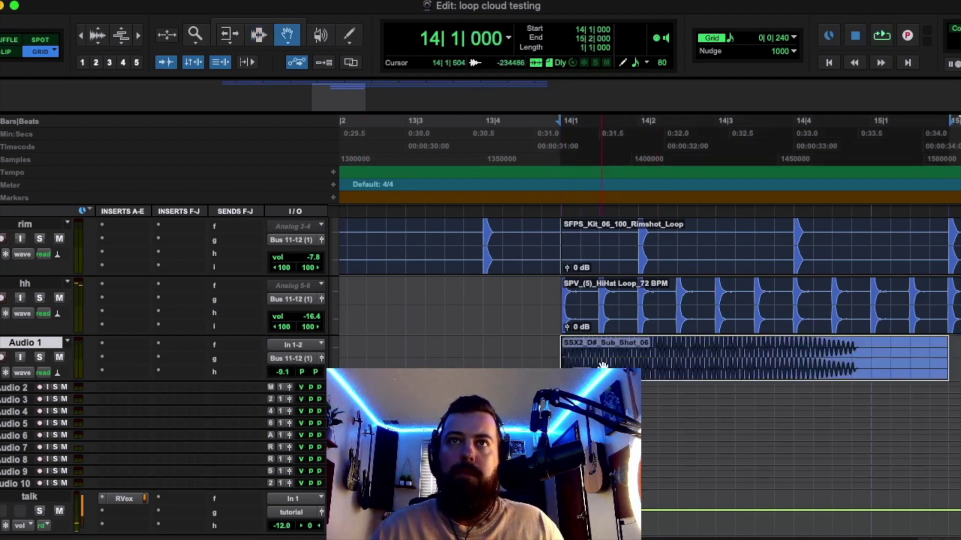
pyautogui.press('space')
pyautogui.press('space')
# Listen to the sub clip from 14|1|000, first with Audio 1 soloed and again with the other tracks.
pyautogui.click(40, 359)
pyautogui.press('space')
pyautogui.press('space')
pyautogui.click(40, 358)
pyautogui.press('space')
pyautogui.press('space')
pyautogui.press('space')
pyautogui.press('space')
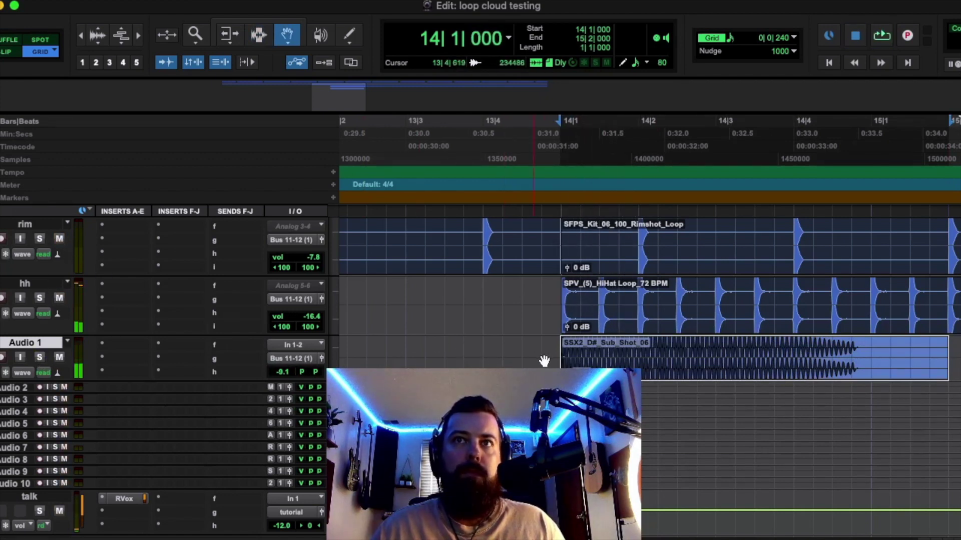
pyautogui.press('F7')
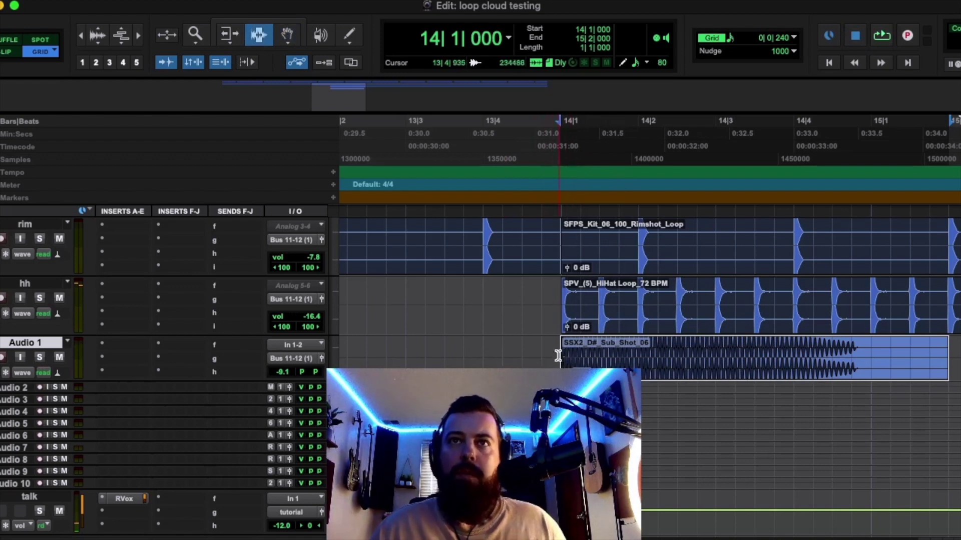
pyautogui.click(560, 359)
pyautogui.press('space')
pyautogui.press('space')
# Try duplicating the first 480 ticks of the sub clip directly after itself, play it, and undo the duplicate.
pyautogui.click(599, 346)
pyautogui.moveTo(600, 346); pyautogui.dragTo(562, 353)
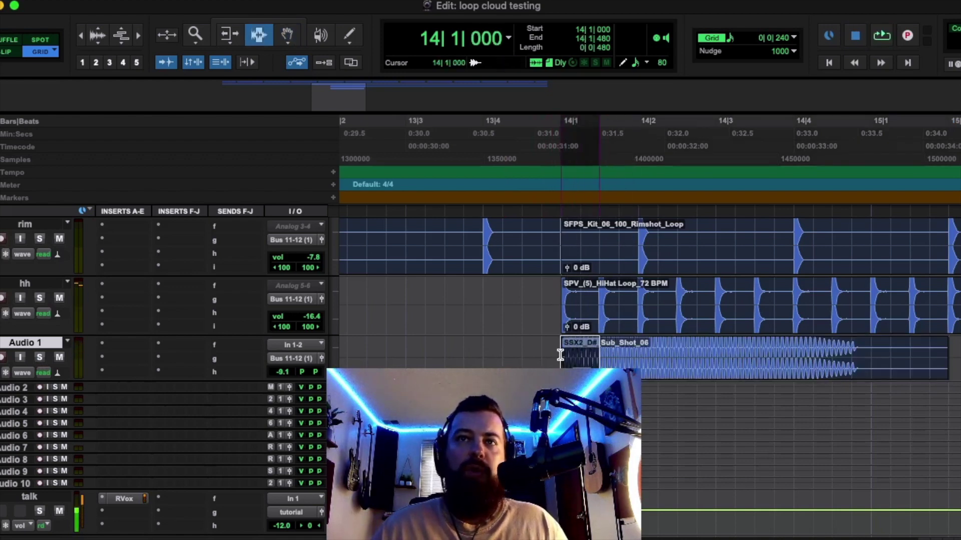
pyautogui.press('super+d')
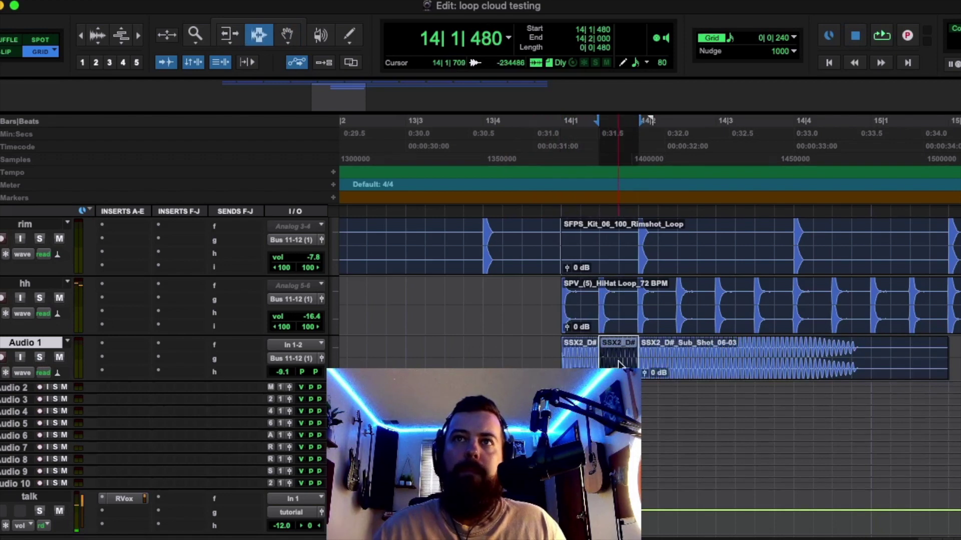
pyautogui.click(564, 358)
pyautogui.press('space')
pyautogui.press('space')
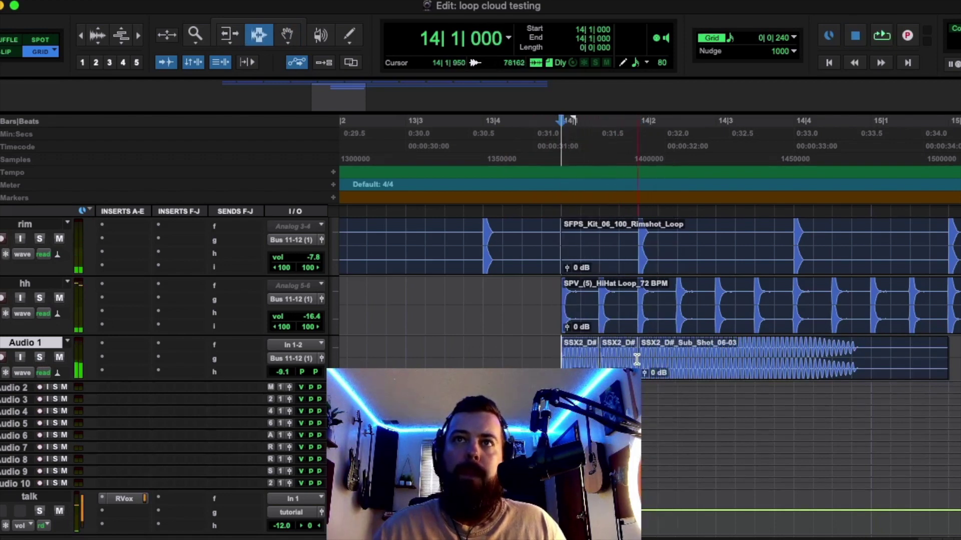
pyautogui.press('super+z')
# Move the kick track to just above Audio 1 and rename Audio 1 as sub.
pyautogui.scroll(3, 113, 274)
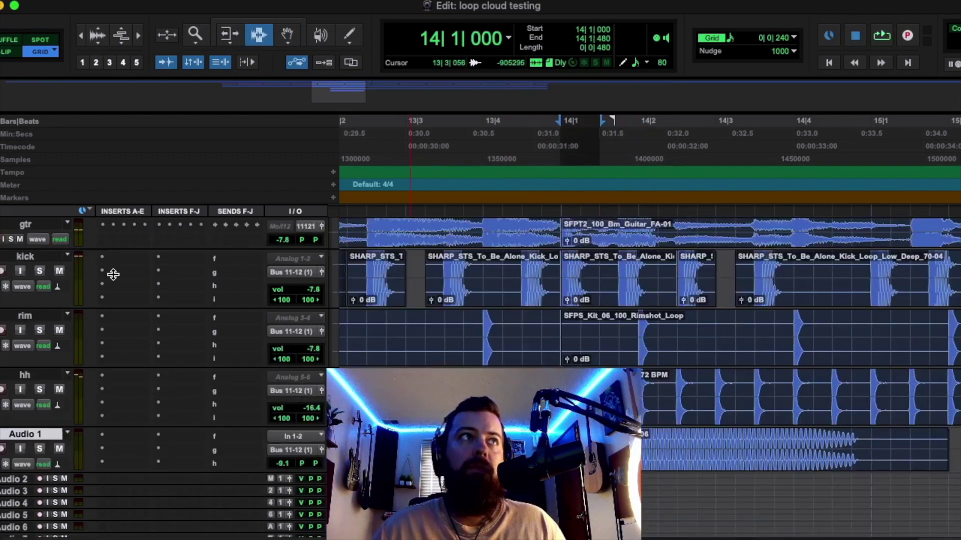
pyautogui.moveTo(25, 260); pyautogui.dragTo(41, 415)
pyautogui.doubleClick(26, 344)
pyautogui.write('sub')
pyautogui.press('Return')
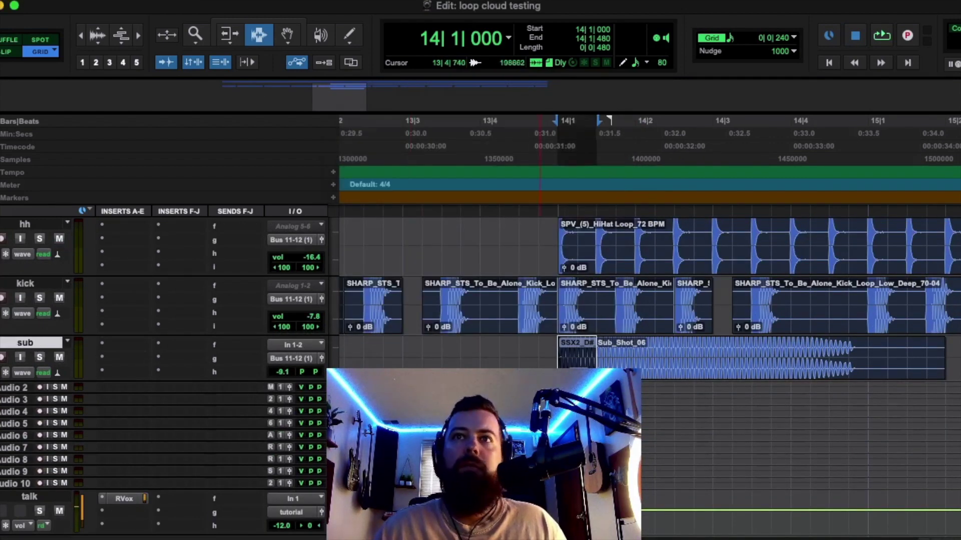
# Play the section, and paste the copied 480-tick start of the sub clip at 14|1|720 to match the kick.
pyautogui.press('space')
pyautogui.press('space')
pyautogui.click(623, 353)
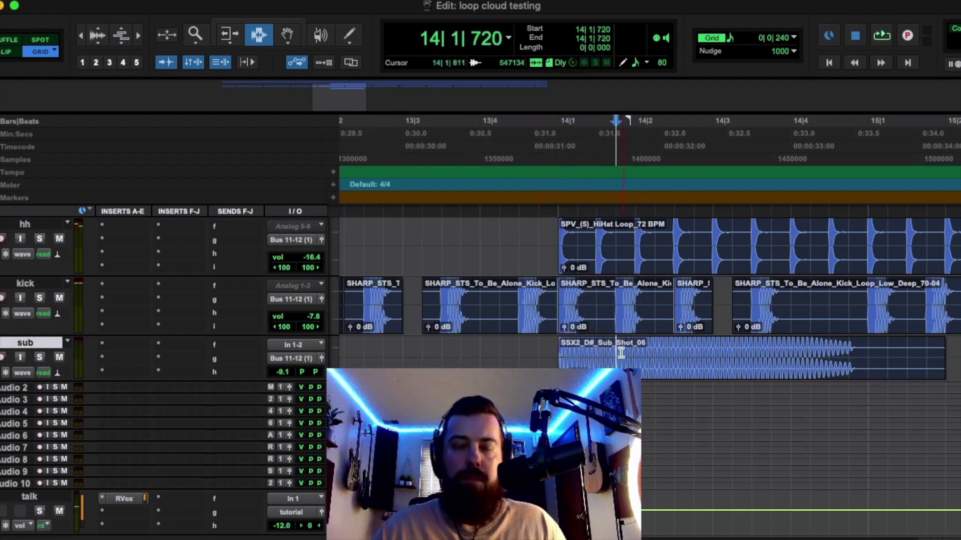
pyautogui.press('super+v')
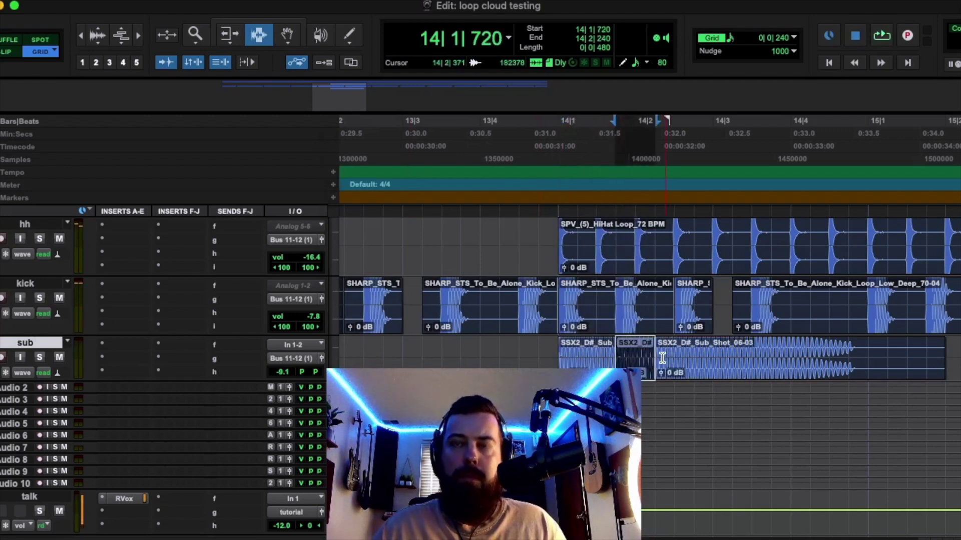
# Extend the second sub clip to 14|2|480, paste the copied sub start at 14|2|480, and play from 13|4|240.
pyautogui.moveTo(649, 353); pyautogui.dragTo(668, 354)
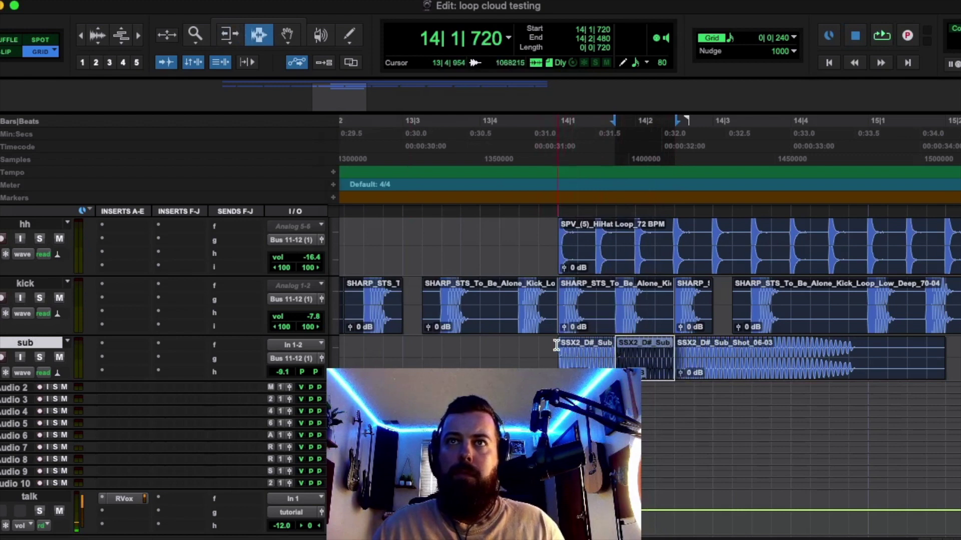
pyautogui.click(557, 346)
pyautogui.press('space')
pyautogui.press('space')
pyautogui.click(676, 346)
pyautogui.press('super+v')
pyautogui.click(504, 345)
pyautogui.press('space')
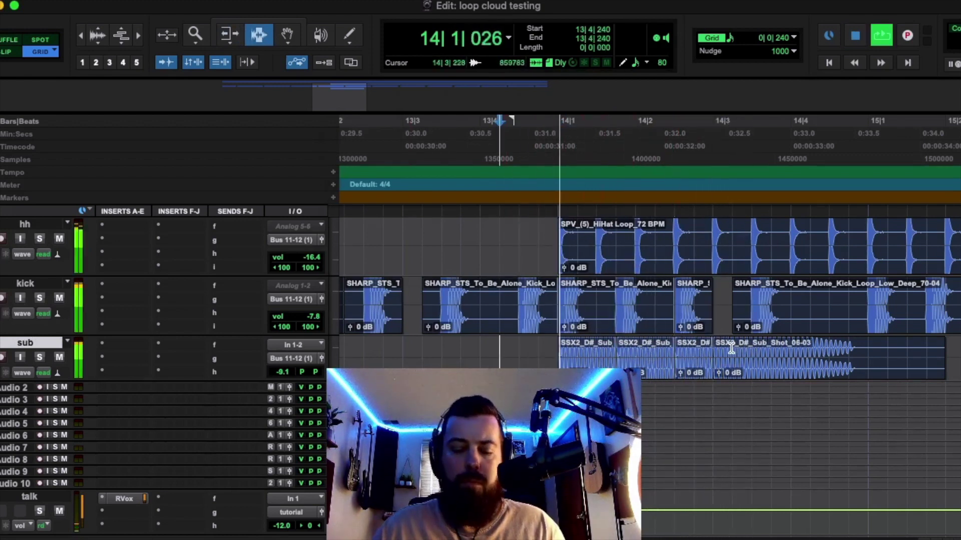
# Lengthen the third sub clip so it ends at 14|3|480, and play from 14|1|000.
pyautogui.click(729, 346)
pyautogui.press('space')
pyautogui.moveTo(705, 348); pyautogui.dragTo(742, 351)
pyautogui.press('F7')
pyautogui.click(561, 348)
pyautogui.press('space')
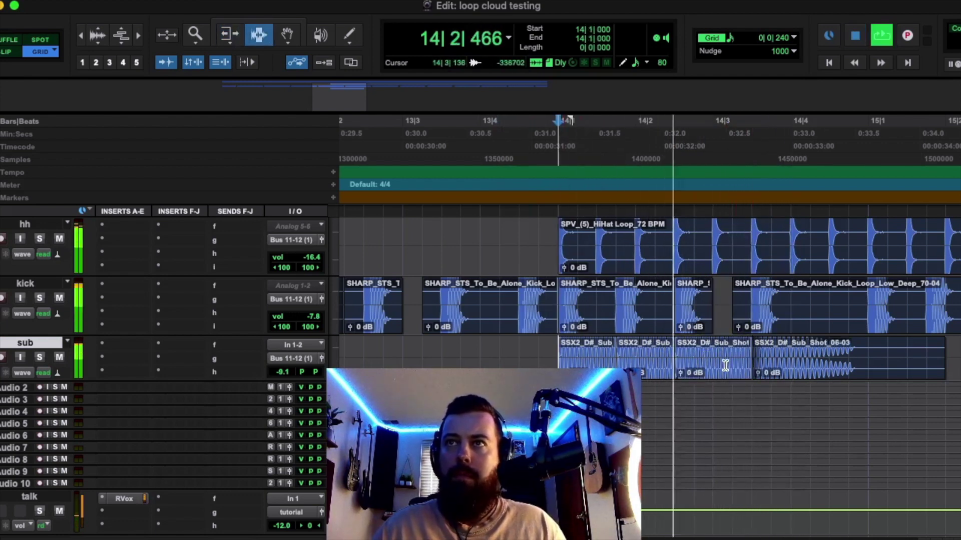
# Add a sub hit at 14|3|480 that holds until 15|1|000, and play from 13|4|720.
pyautogui.press('space')
pyautogui.click(753, 350)
pyautogui.moveTo(753, 349); pyautogui.dragTo(861, 357)
pyautogui.press('b')
pyautogui.press('F6')
pyautogui.press('F7')
pyautogui.click(538, 356)
pyautogui.press('space')
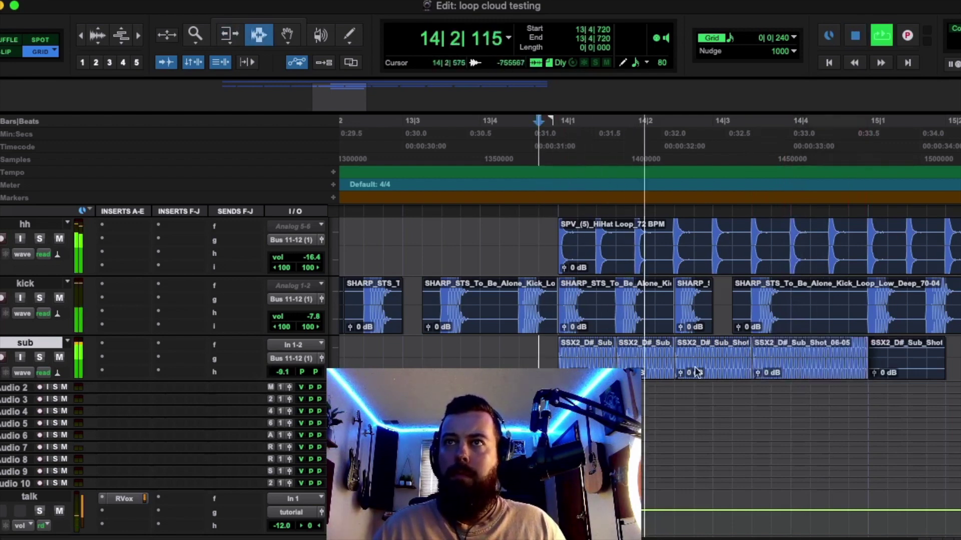
# Play the pattern from 14|1|000, paste the sub start at 15|1|000, and extend it to 15|1|720.
pyautogui.press('space')
pyautogui.click(871, 350)
pyautogui.press('space')
pyautogui.press('space')
pyautogui.click(556, 350)
pyautogui.press('space')
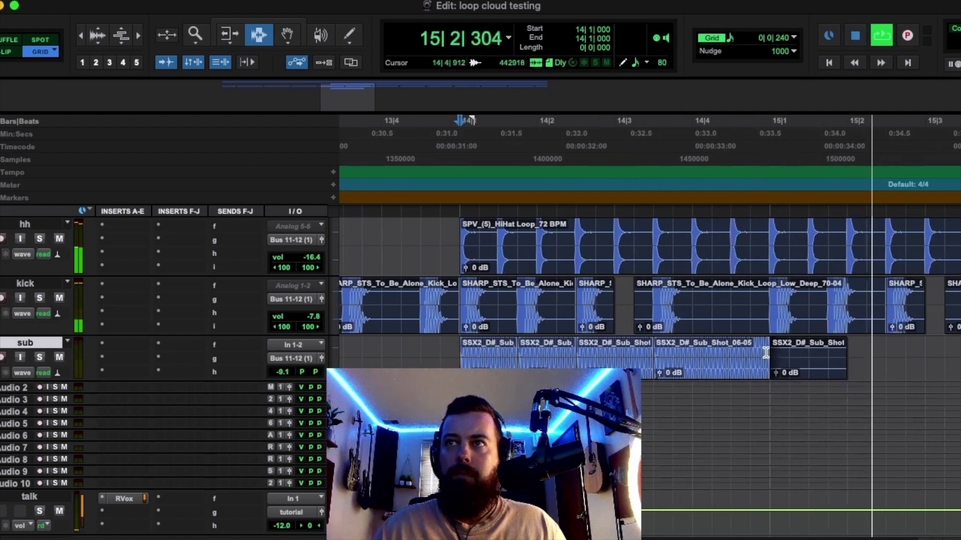
pyautogui.press('space')
pyautogui.click(791, 355)
pyautogui.press('super+v')
pyautogui.moveTo(805, 353); pyautogui.dragTo(819, 349)
pyautogui.click(777, 348)
pyautogui.press('space')
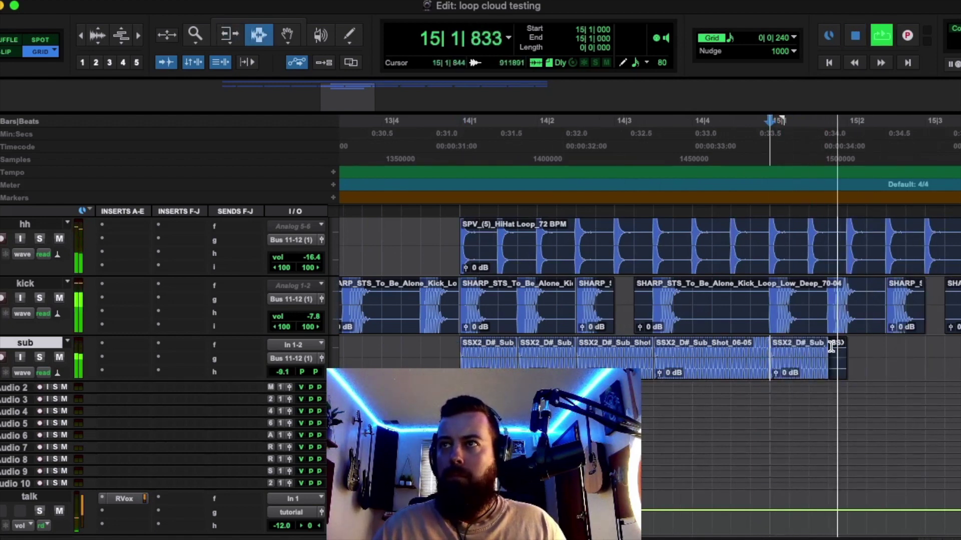
# Paste the sub start at 15|1|720, extend it to 15|2|480, and play it back against the kick.
pyautogui.press('space')
pyautogui.click(829, 344)
pyautogui.press('super+v')
pyautogui.click(712, 318)
pyautogui.press('space')
pyautogui.hscroll(1, 815, 392)
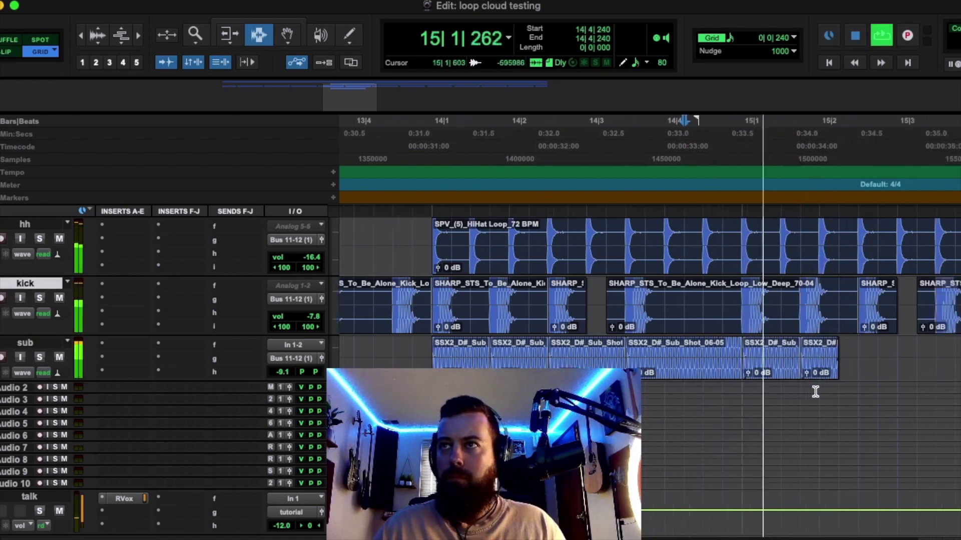
pyautogui.hscroll(1, 816, 392)
pyautogui.press('space')
pyautogui.doubleClick(787, 350)
pyautogui.moveTo(806, 349); pyautogui.dragTo(807, 349)
pyautogui.click(674, 343)
pyautogui.press('space')
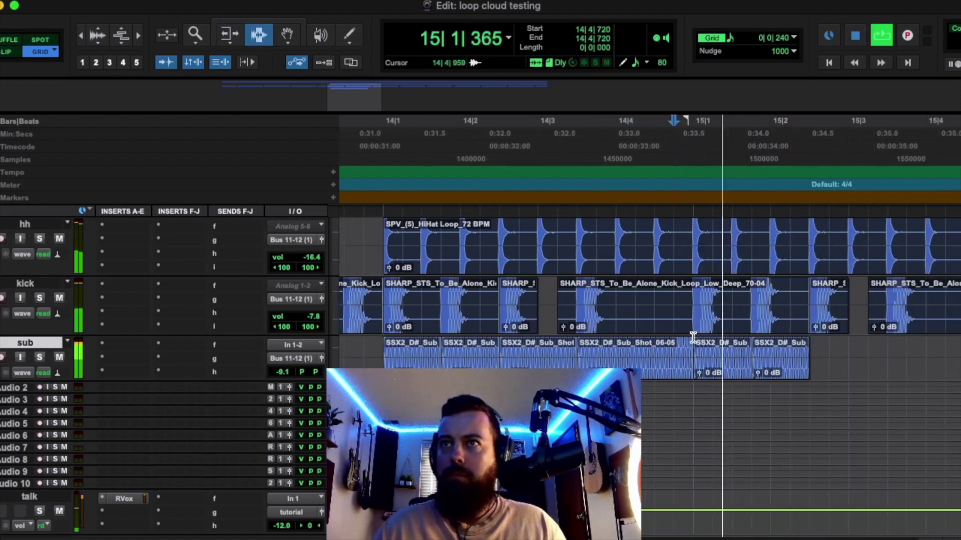
# Paste the sub start at 15|2|480, extend it to 15|3|480, and listen to the result.
pyautogui.press('space')
pyautogui.click(811, 348)
pyautogui.press('super+v')
pyautogui.moveTo(847, 356); pyautogui.dragTo(888, 356)
pyautogui.click(773, 348)
pyautogui.press('space')
pyautogui.hscroll(2, 774, 384)
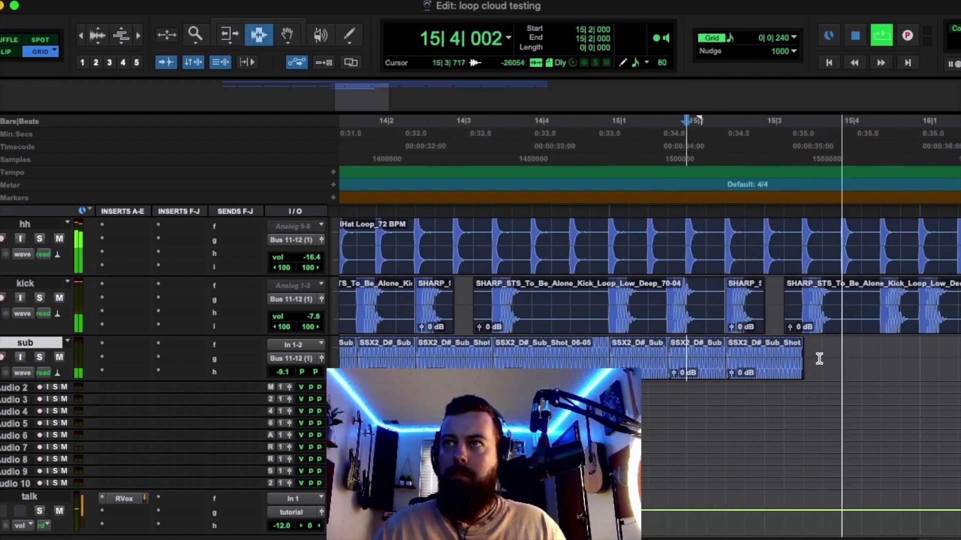
# Paste the sub start at 15|3|480, extend it to 15|4|480, and play from 15|2|720.
pyautogui.press('space')
pyautogui.click(706, 325)
pyautogui.press('space')
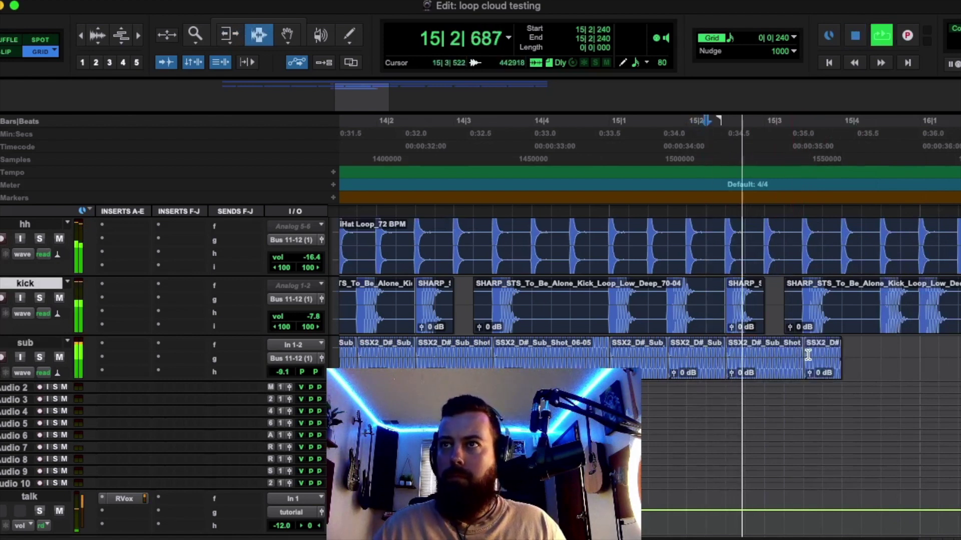
pyautogui.press('space')
pyautogui.moveTo(842, 356); pyautogui.dragTo(875, 353)
pyautogui.press('F7')
pyautogui.click(746, 346)
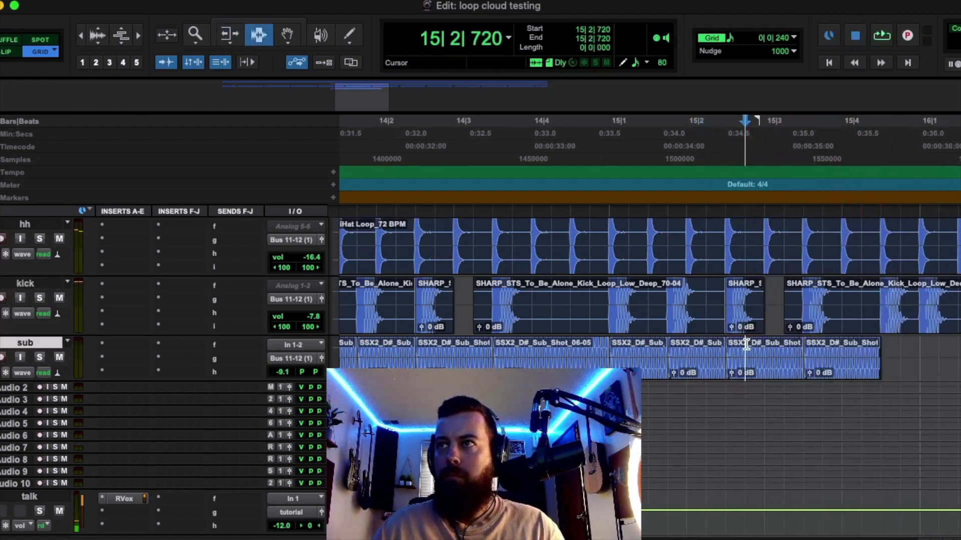
pyautogui.press('space')
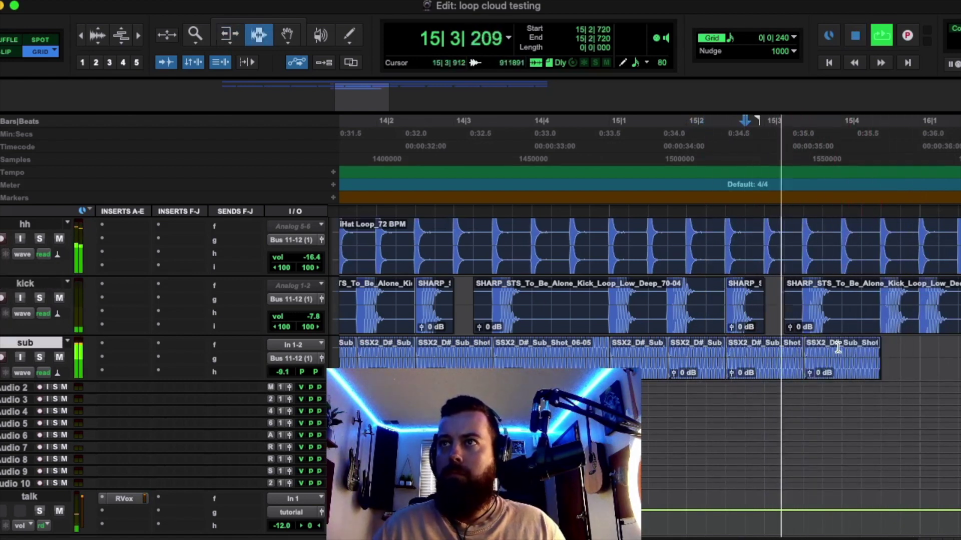
# Paste the 480-tick sub start at 15|4|480 to finish the two-bar pattern.
pyautogui.press('space')
pyautogui.click(881, 345)
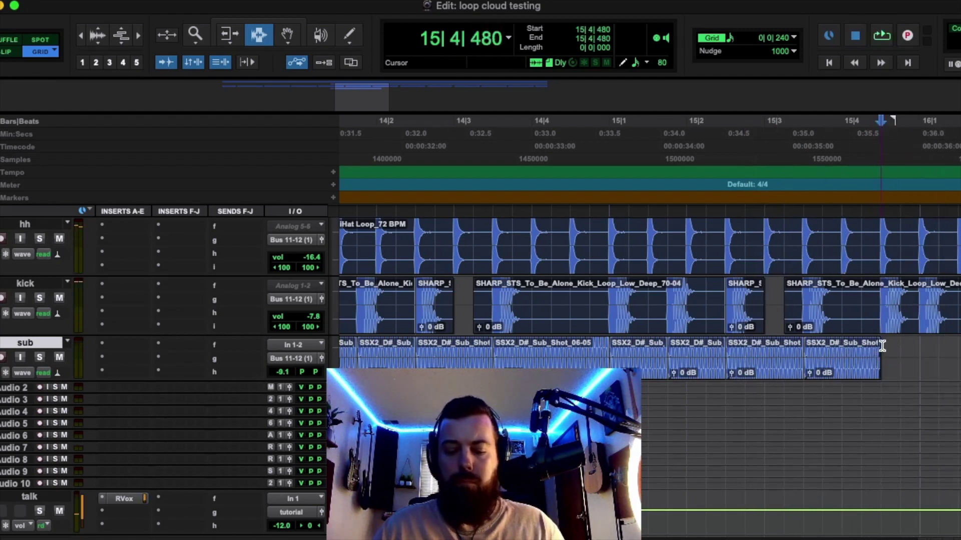
pyautogui.press('super+v')
pyautogui.press('r')
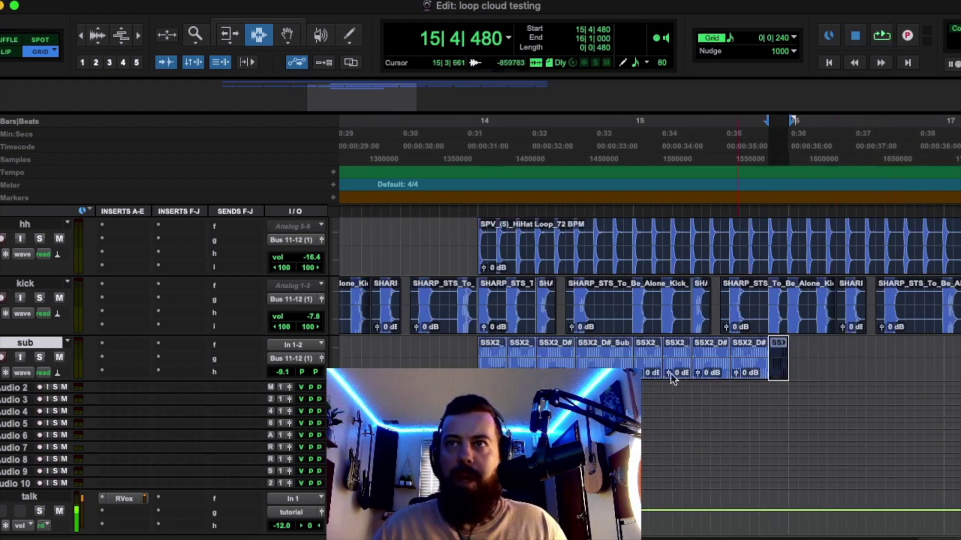
# Apply batch fades to the sub clips across 13|4|720 to 16|2|480, and play the section from 13|4|720.
pyautogui.moveTo(472, 360); pyautogui.dragTo(842, 369)
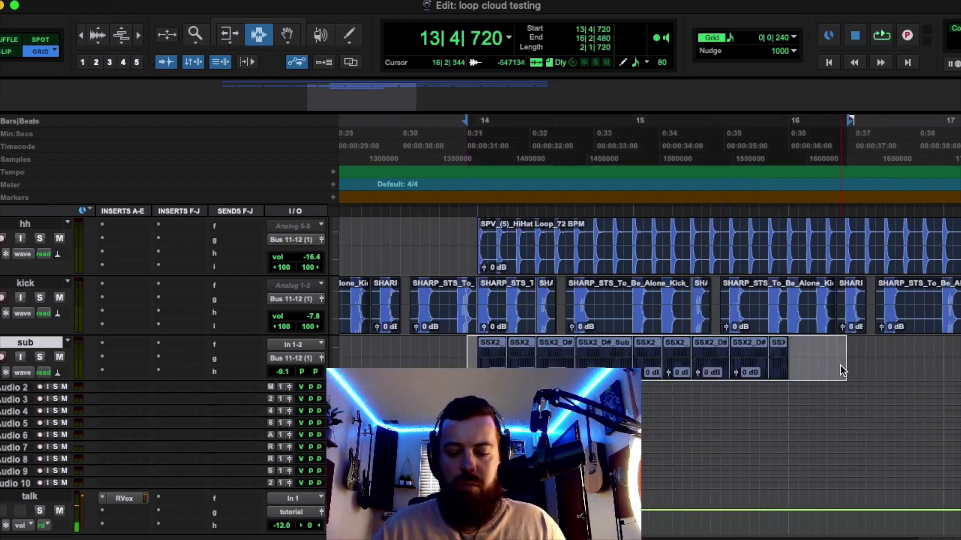
pyautogui.press('super+f')
pyautogui.click(628, 245)
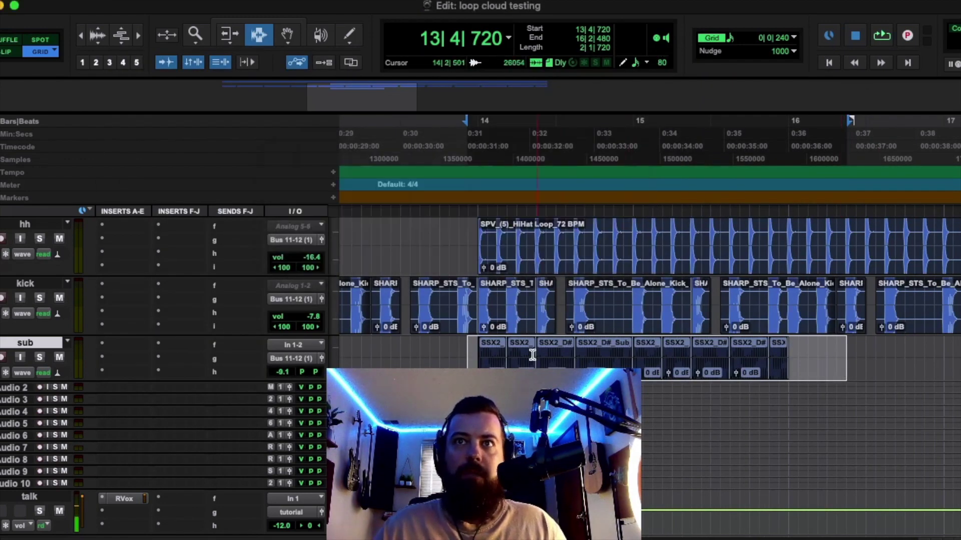
pyautogui.click(471, 345)
pyautogui.press('space')
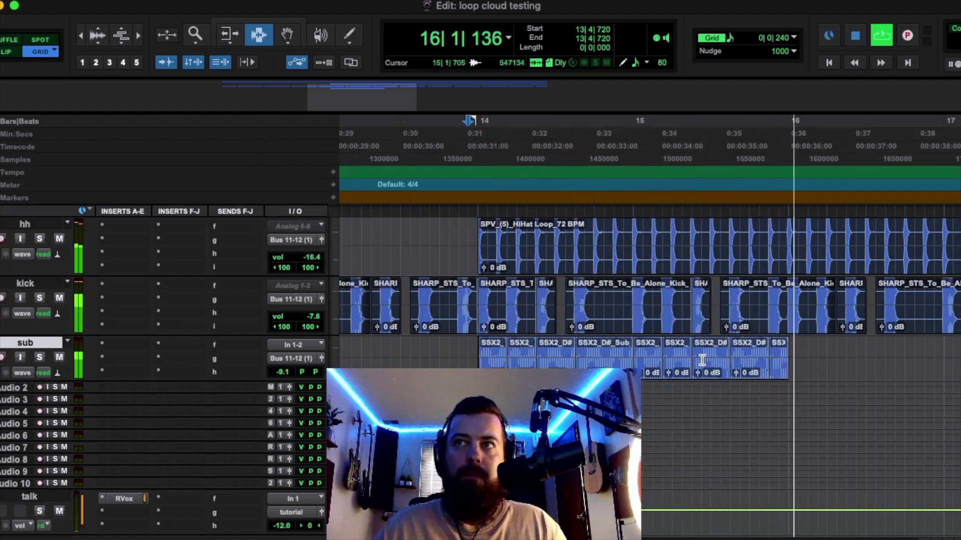
pyautogui.press('space')
pyautogui.click(459, 358)
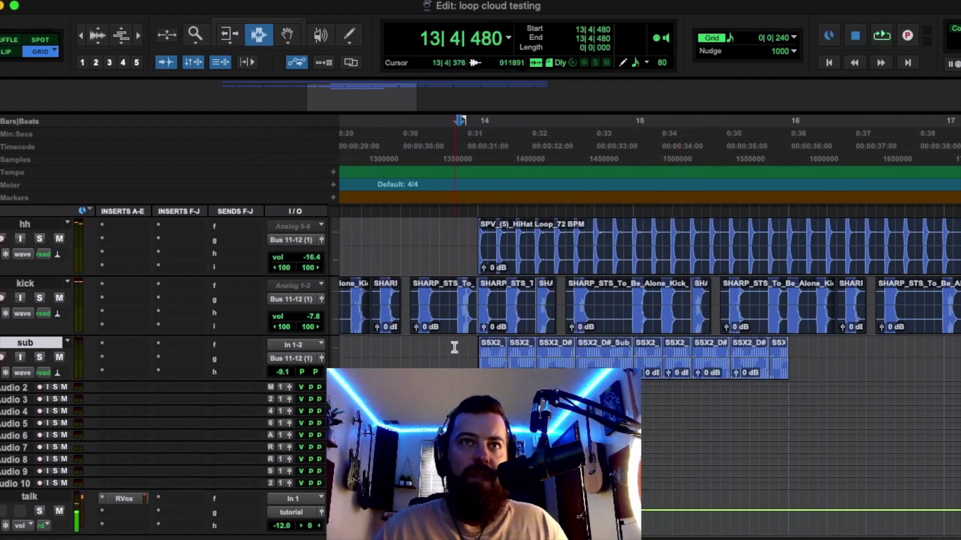
# Insert Melodyne in the first insert slot of the sub track.
pyautogui.click(121, 341)
pyautogui.moveTo(175, 346)
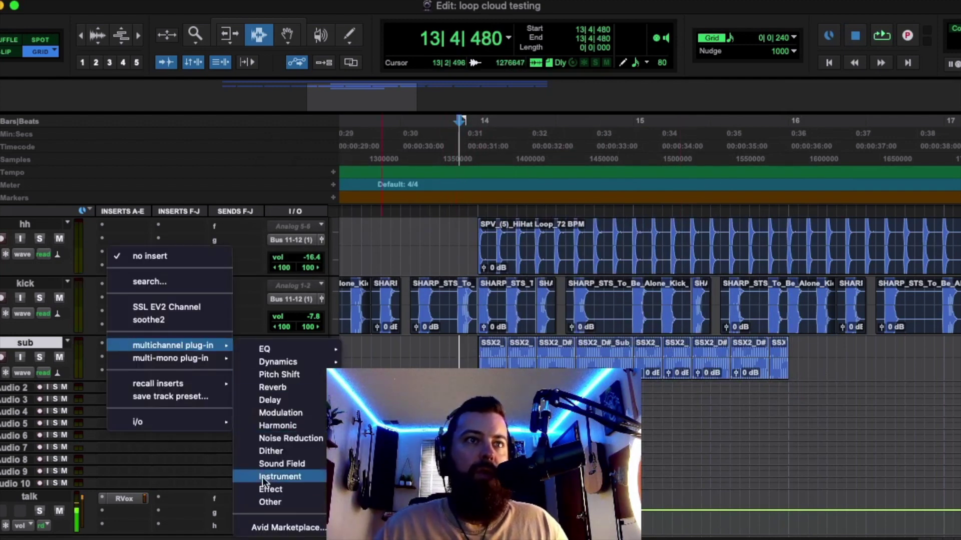
pyautogui.click(475, 451)
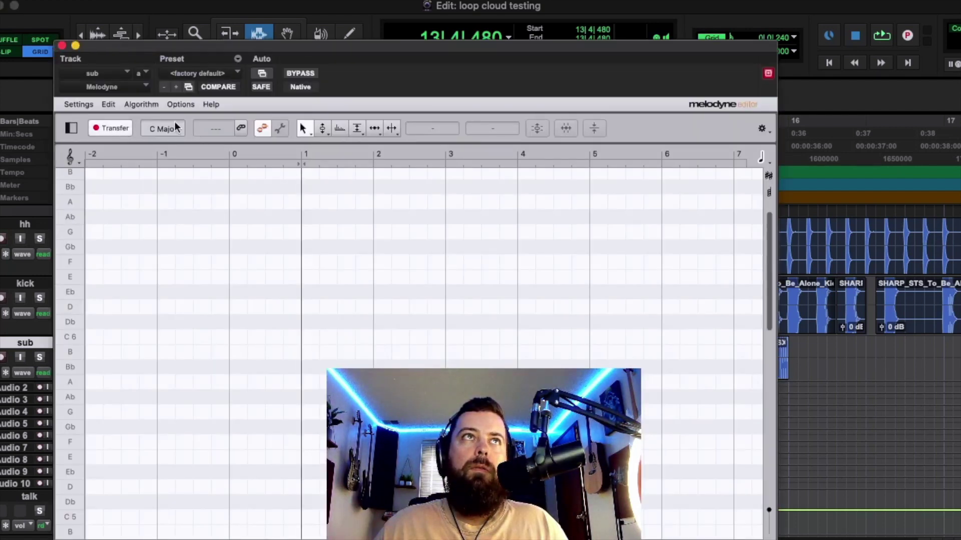
pyautogui.click(182, 104)
pyautogui.moveTo(220, 150)
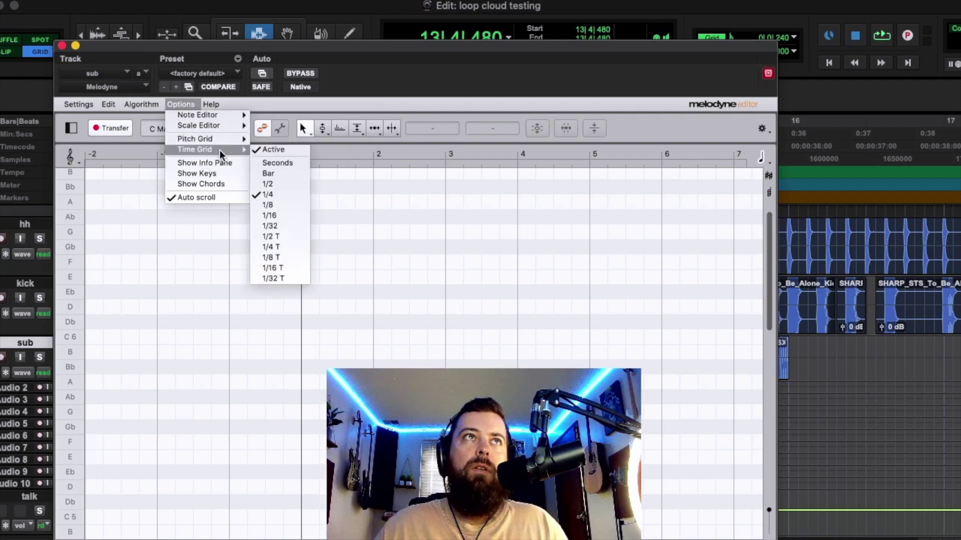
pyautogui.moveTo(142, 105)
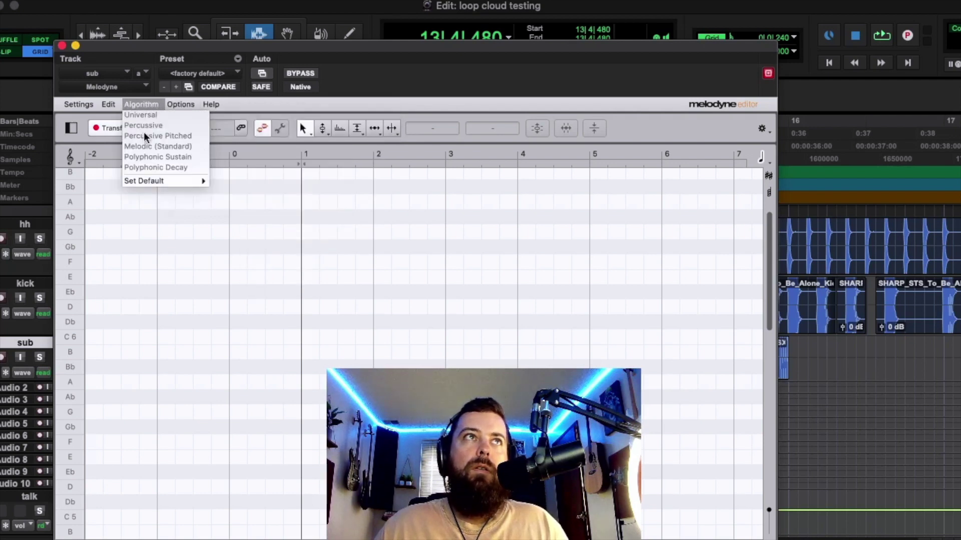
pyautogui.click(359, 77)
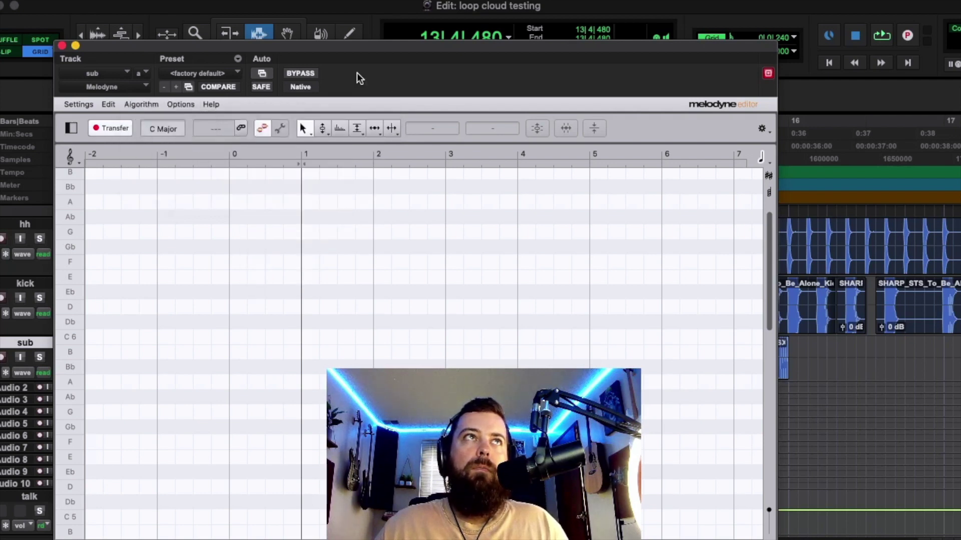
# Close the Melodyne window, play the sub pattern from 13|4|480 to transfer it, and return to 13|4|720.
pyautogui.click(62, 46)
pyautogui.press('space')
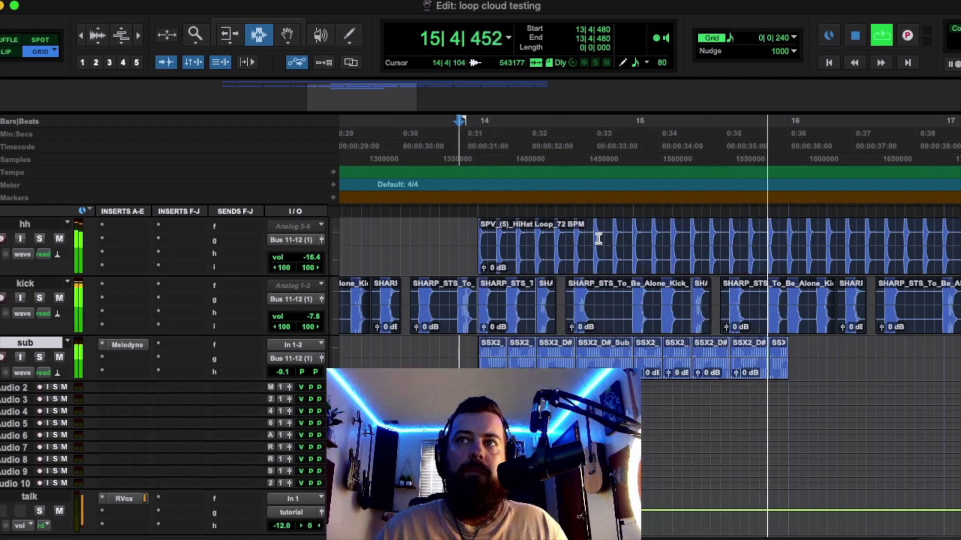
pyautogui.press('space')
pyautogui.click(470, 358)
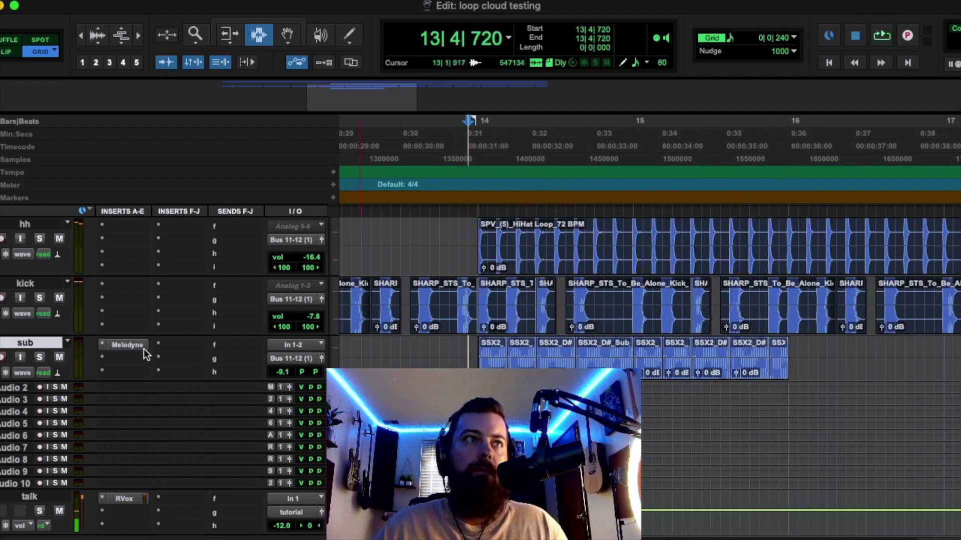
# Reopen Melodyne on the sub track, raise the first note at bar 14 to G#1, and audition it.
pyautogui.click(124, 344)
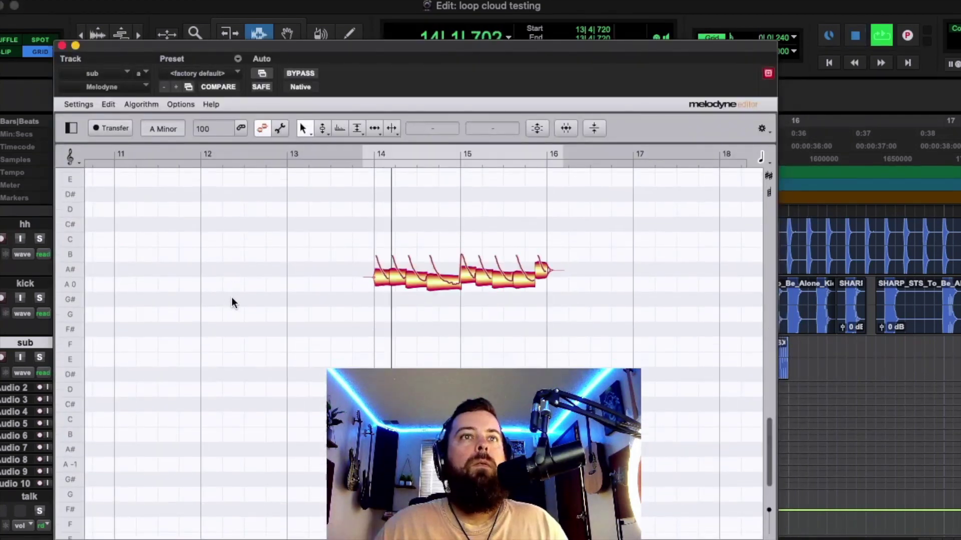
pyautogui.press('space')
pyautogui.click(304, 129)
pyautogui.click(305, 162)
pyautogui.press('space')
pyautogui.press('space')
pyautogui.moveTo(389, 274); pyautogui.dragTo(472, 172)
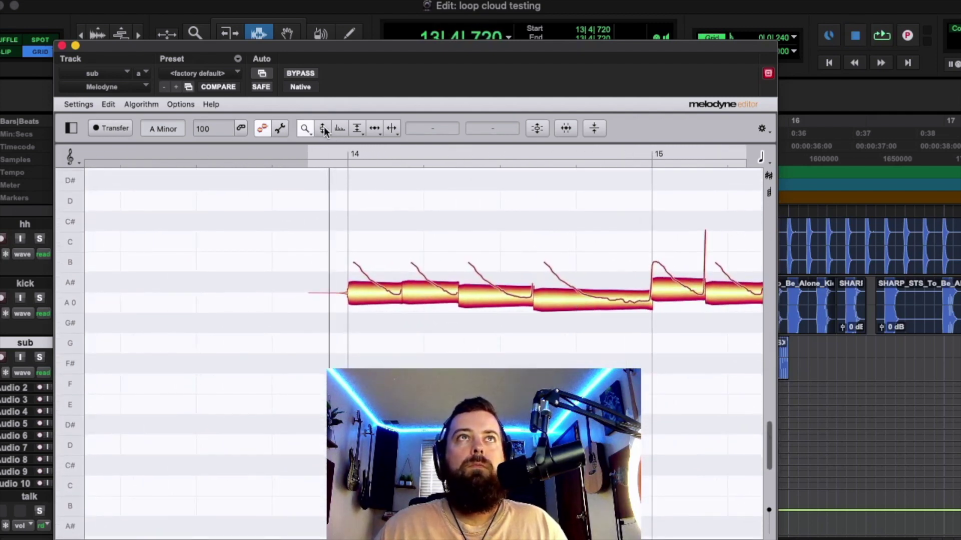
pyautogui.moveTo(367, 278); pyautogui.dragTo(390, 209)
pyautogui.press('space')
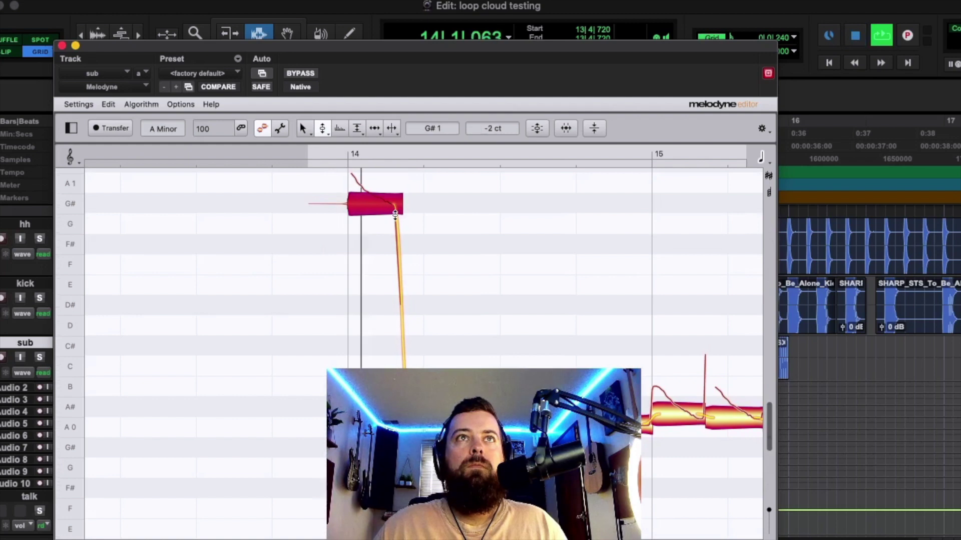
pyautogui.press('space')
# Raise the second sub note and the first sub note to A1, and play them from 13|4|720.
pyautogui.moveTo(426, 385); pyautogui.dragTo(427, 193)
pyautogui.press('space')
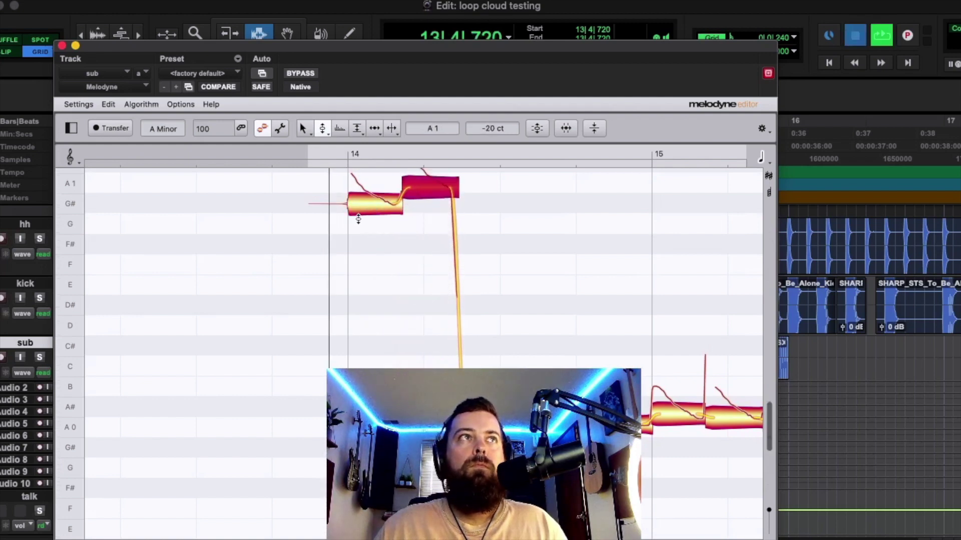
pyautogui.click(368, 200)
pyautogui.press('space')
pyautogui.moveTo(371, 200); pyautogui.dragTo(380, 186)
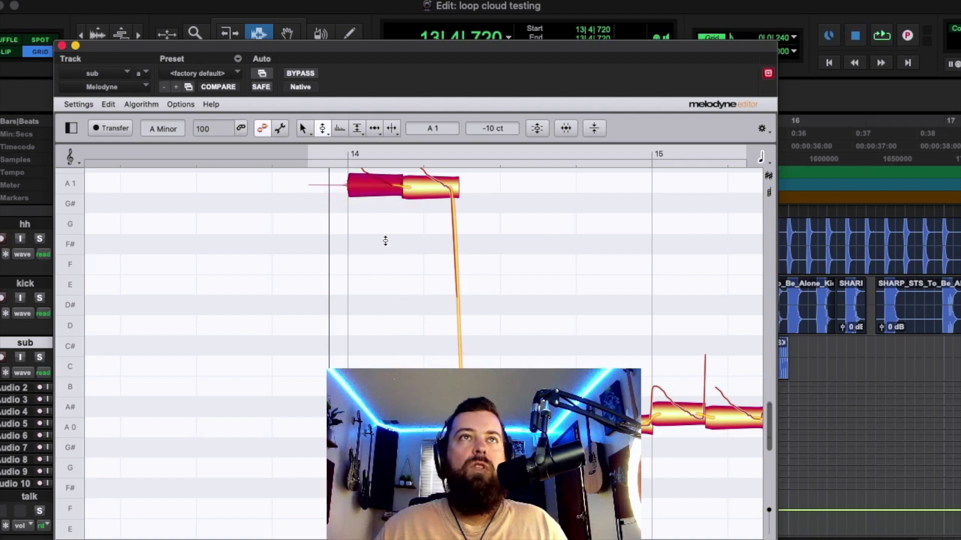
pyautogui.scroll(3, 394, 286)
pyautogui.click(451, 258)
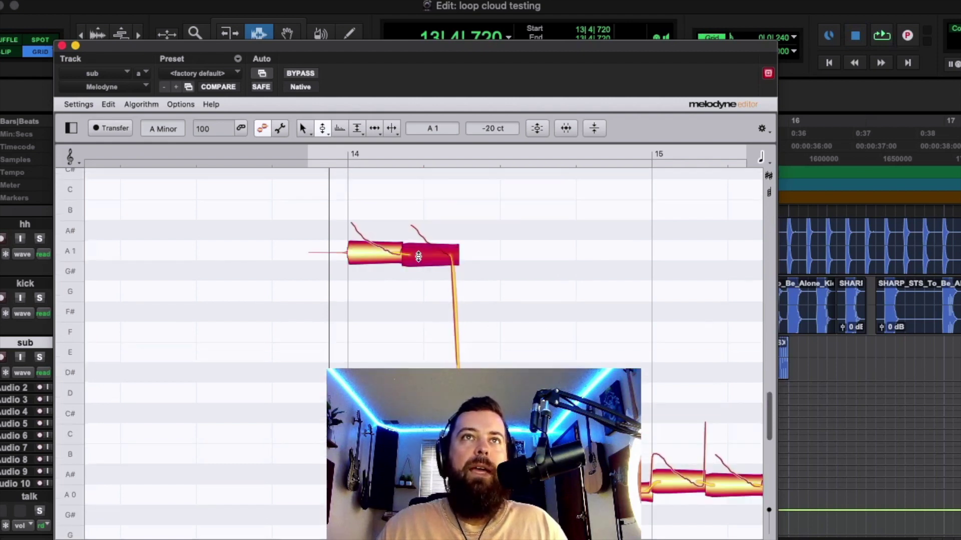
pyautogui.press('space')
pyautogui.click(372, 258)
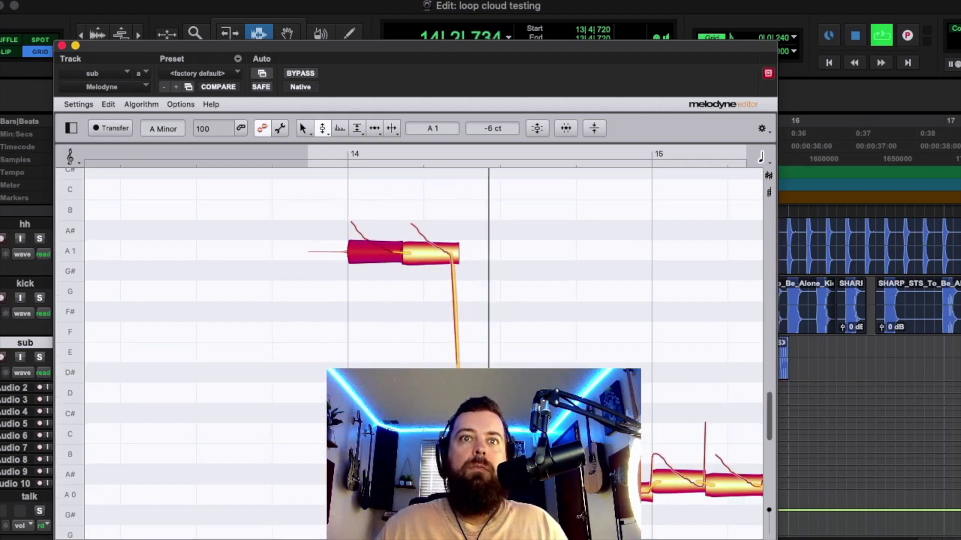
pyautogui.press('space')
# Raise the third and fourth sub notes of bar 14 to E1, playing the section between the two changes.
pyautogui.moveTo(498, 453); pyautogui.dragTo(498, 355)
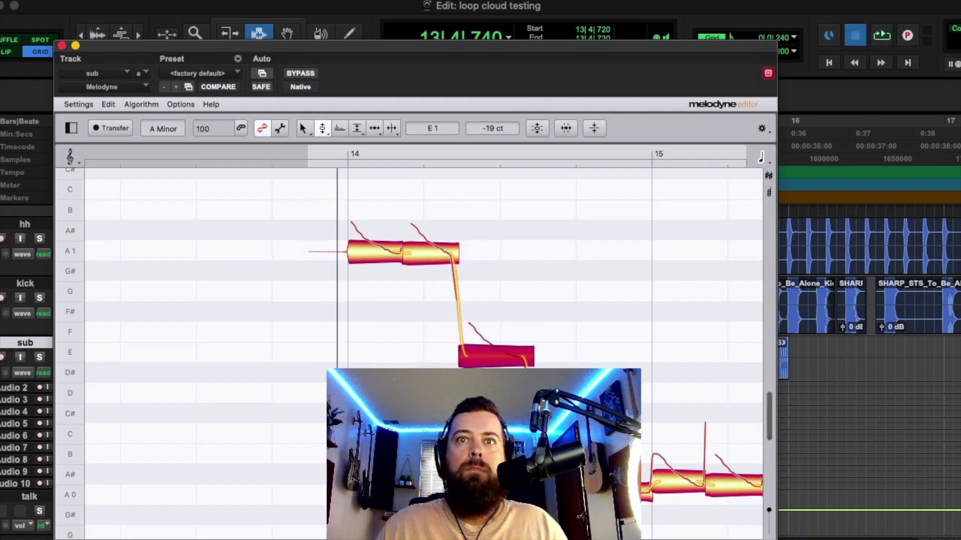
pyautogui.press('space')
pyautogui.press('space')
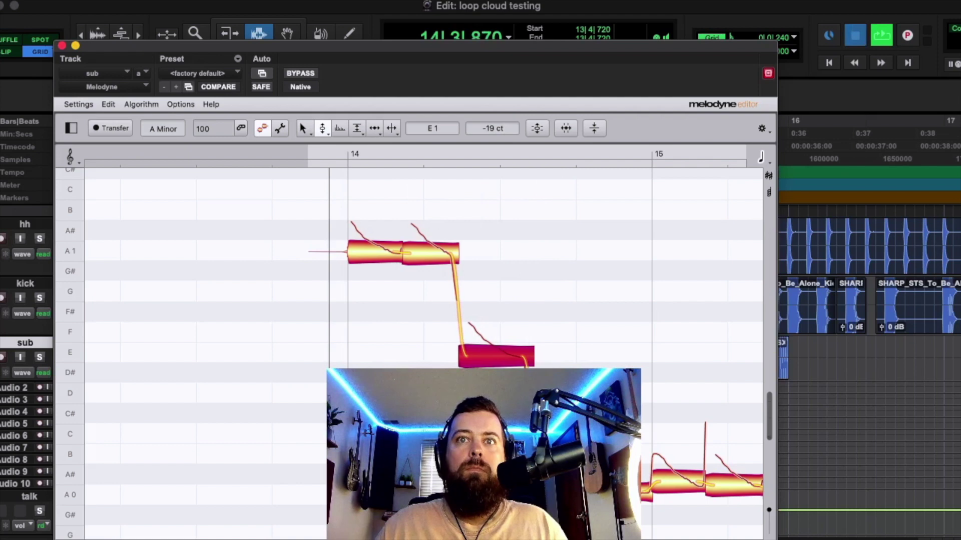
pyautogui.moveTo(567, 483); pyautogui.dragTo(567, 356)
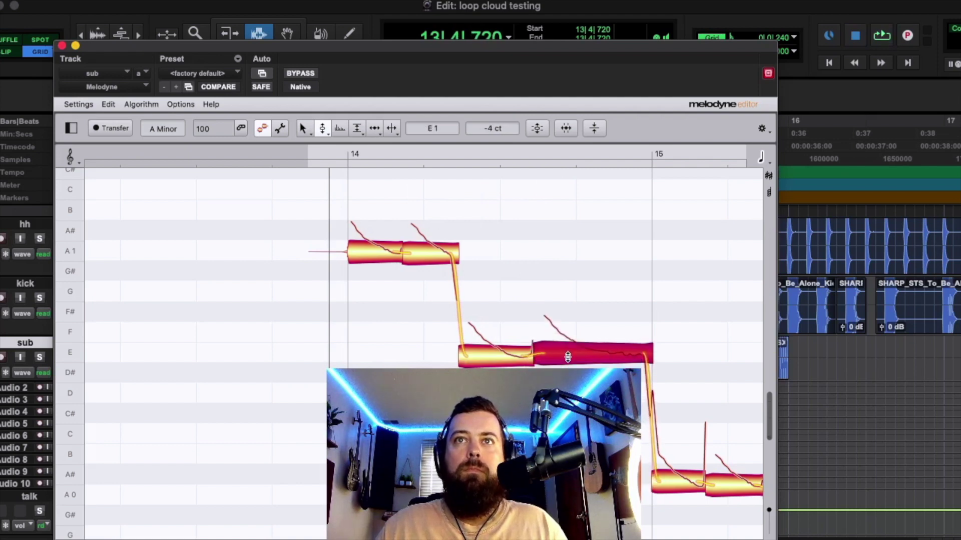
# Check the retuned sub notes in bars 14 and 15, then close the Melodyne window.
pyautogui.press('space')
pyautogui.click(500, 355)
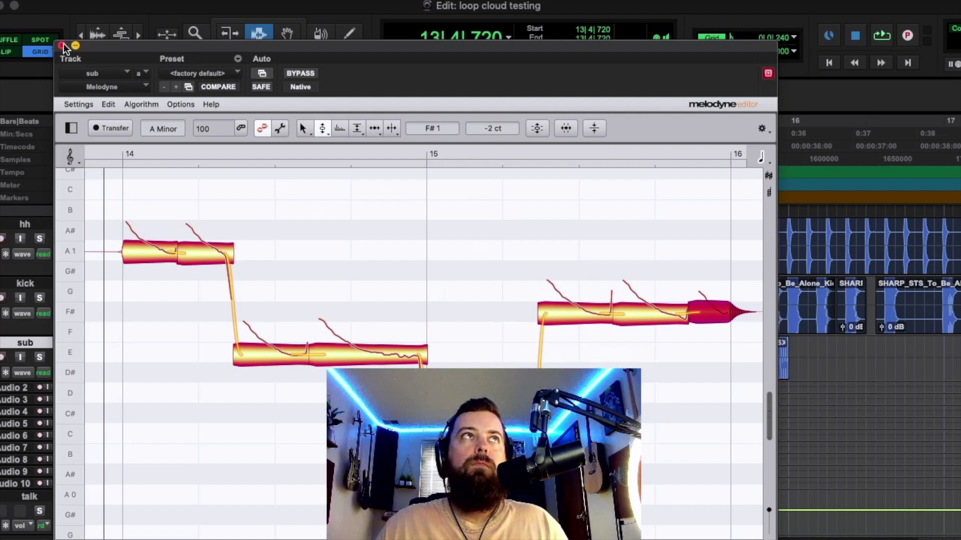
pyautogui.click(61, 46)
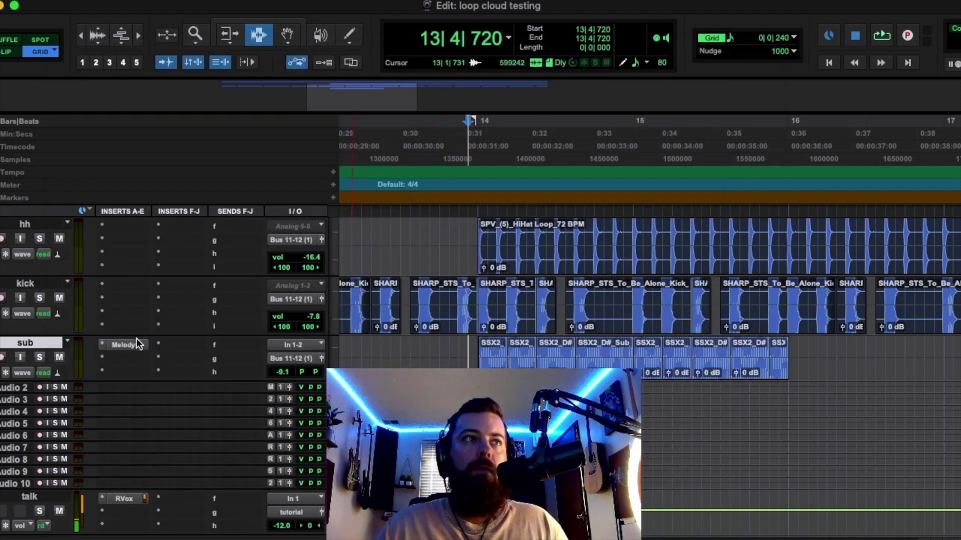
# Insert Auto-Tune Pro on the sub track in the slot below Melodyne.
pyautogui.click(113, 358)
pyautogui.moveTo(170, 359)
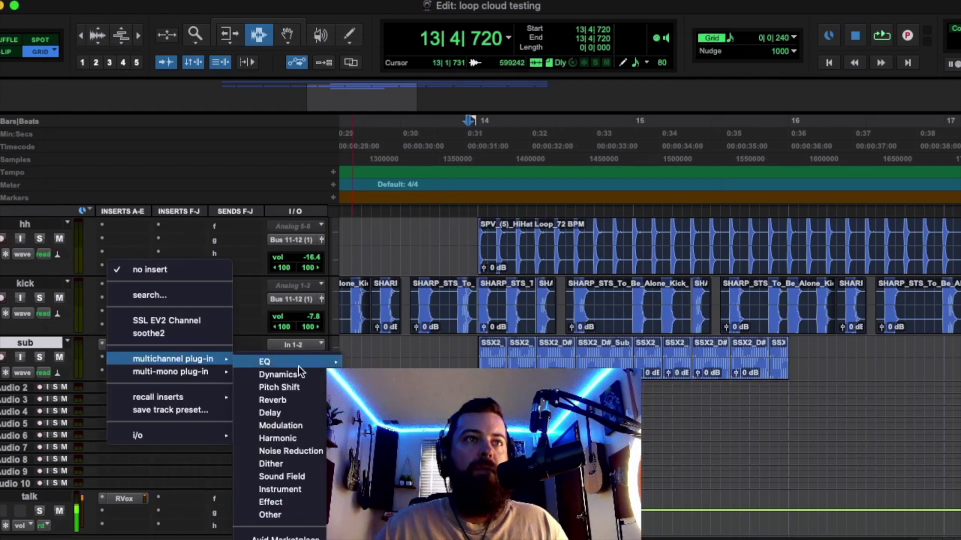
pyautogui.moveTo(323, 388)
pyautogui.click(420, 425)
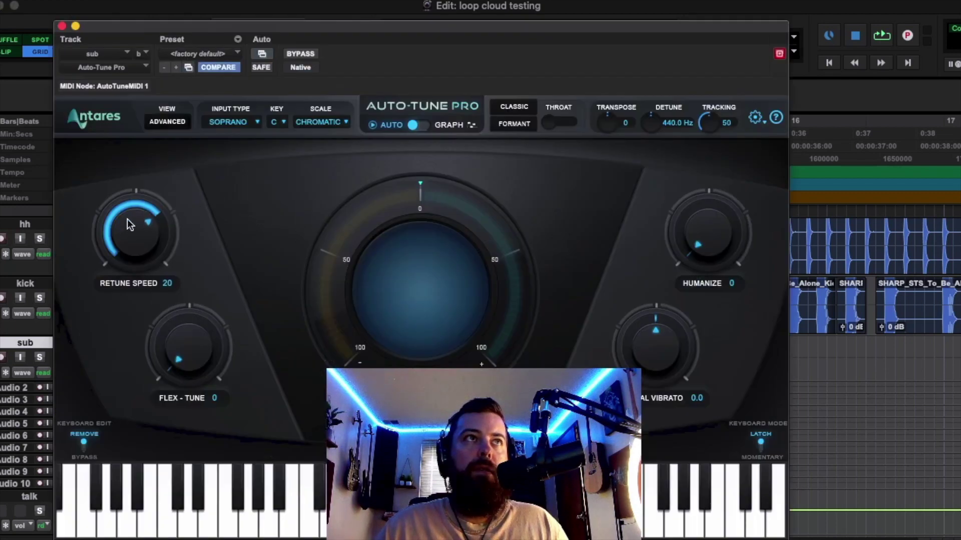
# Configure Auto-Tune Pro with the Bass Inst input type, a key and scale, and an adjusted retune speed, closing its window.
pyautogui.moveTo(127, 224); pyautogui.dragTo(129, 221)
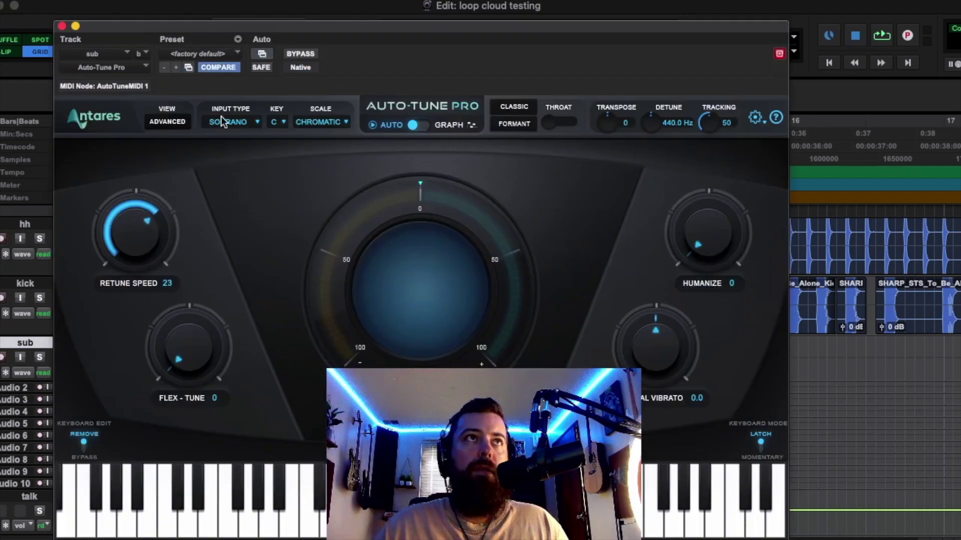
pyautogui.click(228, 121)
pyautogui.click(258, 175)
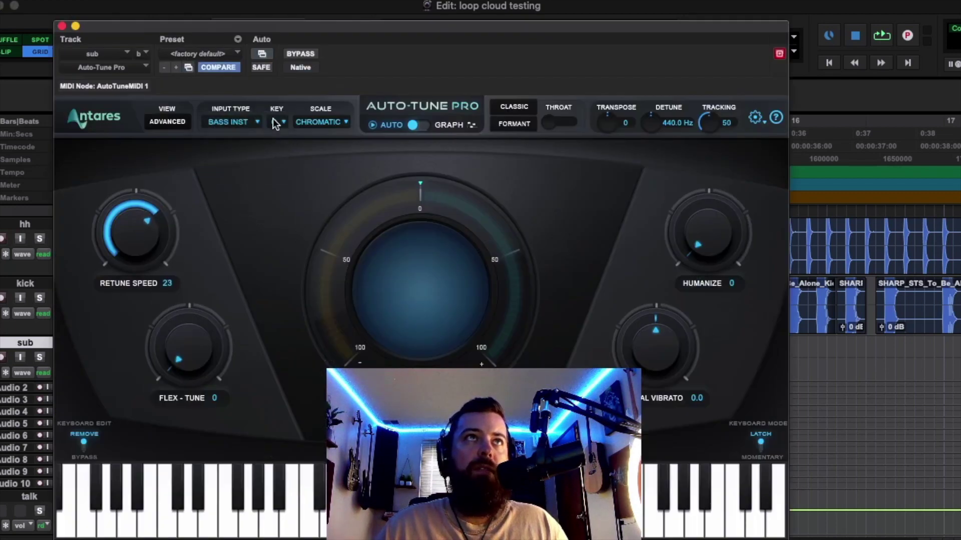
pyautogui.click(277, 122)
pyautogui.click(280, 245)
pyautogui.click(312, 120)
pyautogui.click(318, 95)
pyautogui.moveTo(148, 231); pyautogui.dragTo(148, 236)
pyautogui.click(61, 26)
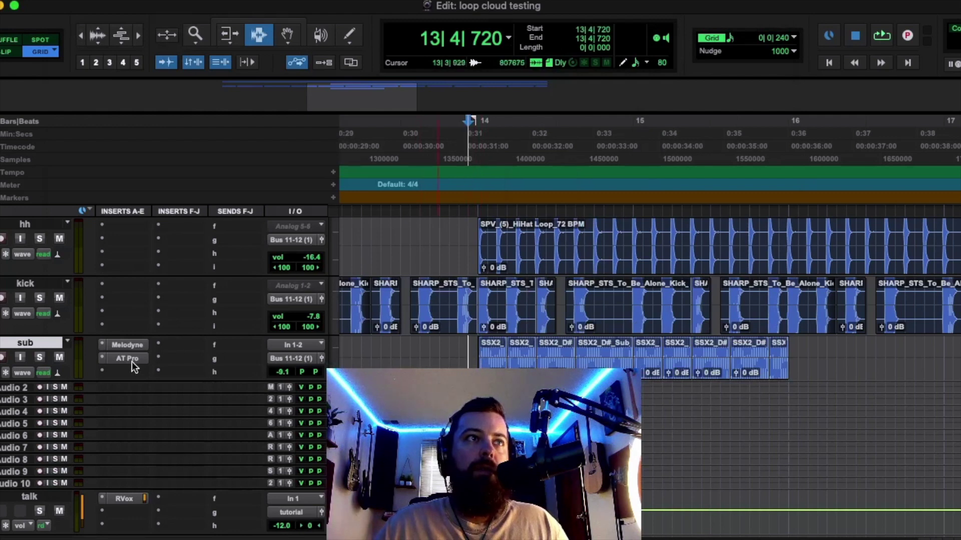
# Commit the sub track offline with its sends copied, inserting the result after it and making the source track inactive.
pyautogui.click(461, 346)
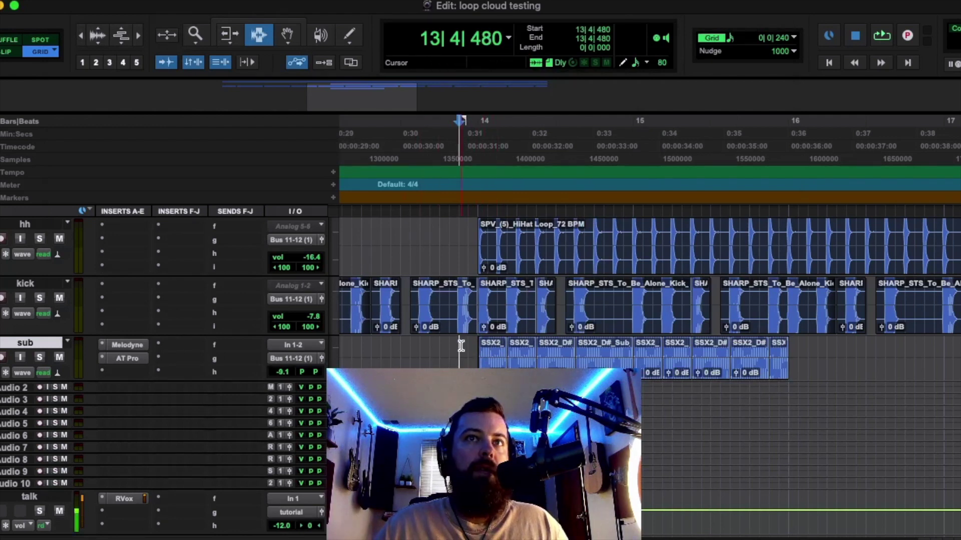
pyautogui.rightClick(25, 344)
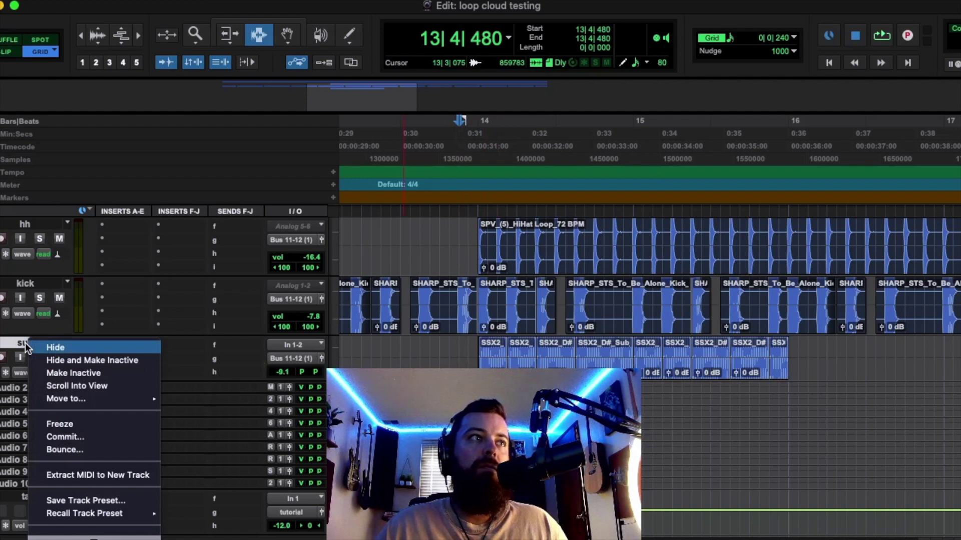
pyautogui.click(79, 437)
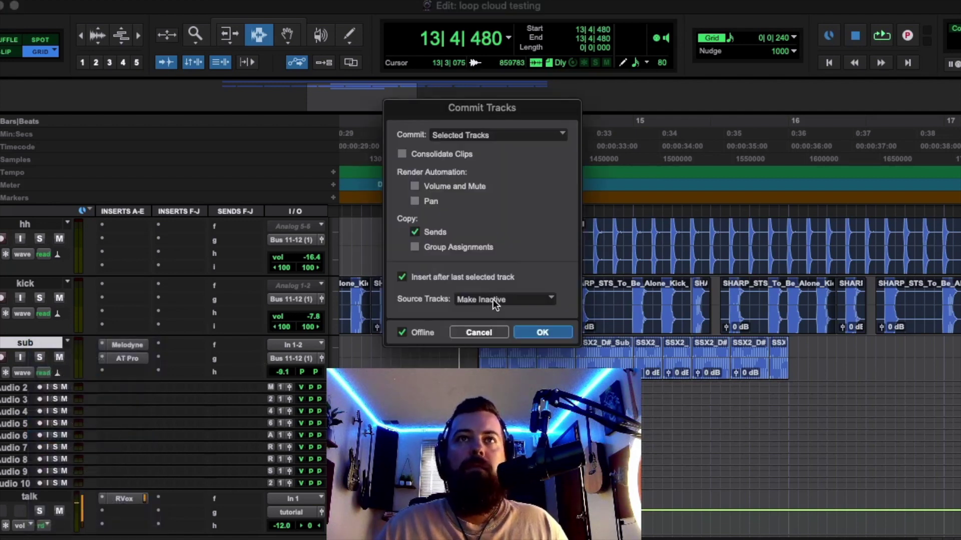
pyautogui.click(559, 335)
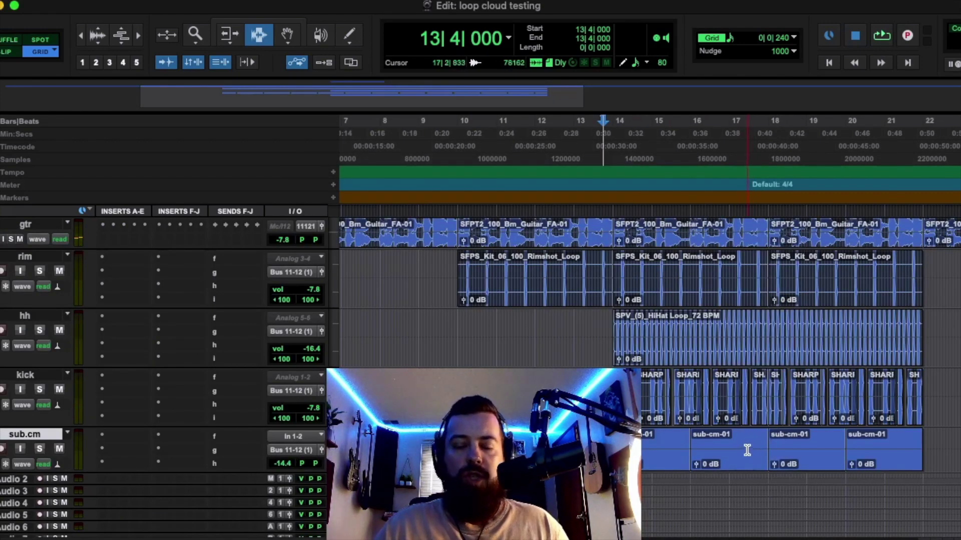
# Audition the committed sub with the arrangement around 17|2|480.
pyautogui.click(747, 451)
pyautogui.press('super+bracketright')
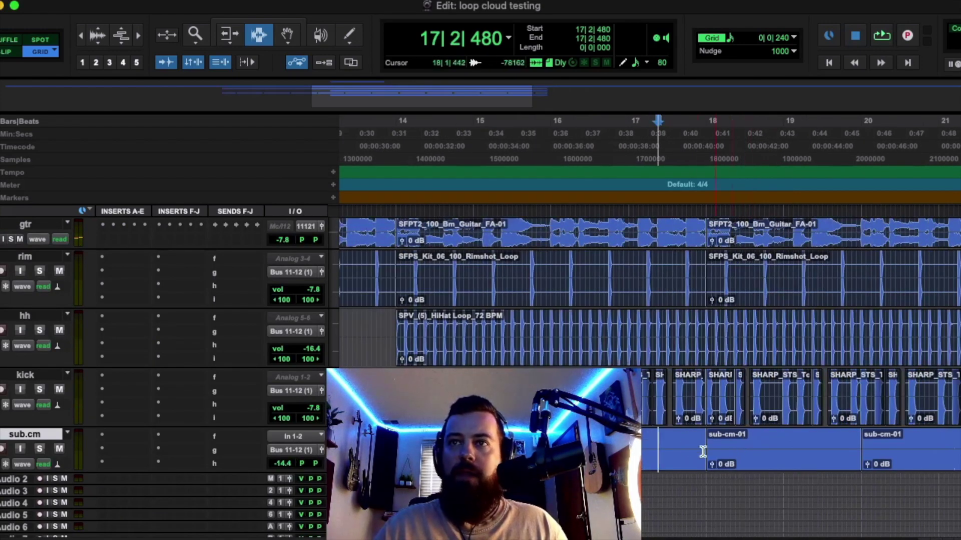
pyautogui.press('space')
pyautogui.press('super+bracketright')
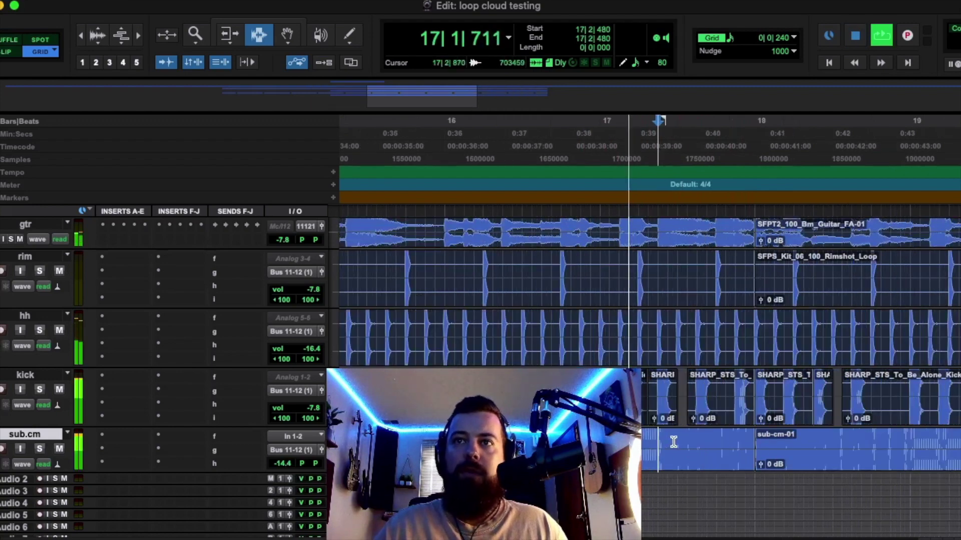
pyautogui.press('space')
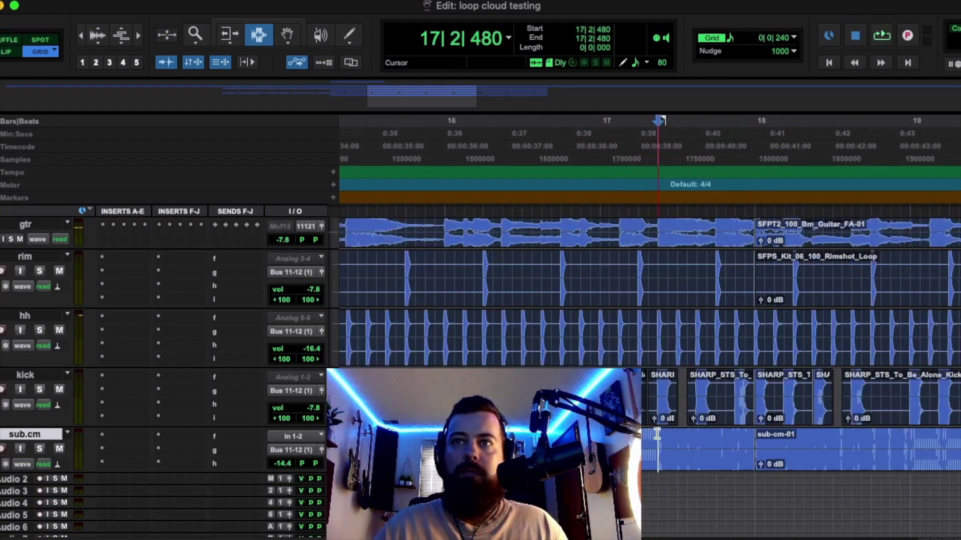
pyautogui.press('space')
pyautogui.press('space')
pyautogui.press('space')
pyautogui.press('space')
# Play the arrangement from 15|2|720 into bar 17 to check the committed sub's notes.
pyautogui.moveTo(665, 440); pyautogui.dragTo(760, 441)
pyautogui.press('super+bracketleft')
pyautogui.click(513, 441)
pyautogui.press('space')
pyautogui.press('super+bracketright')
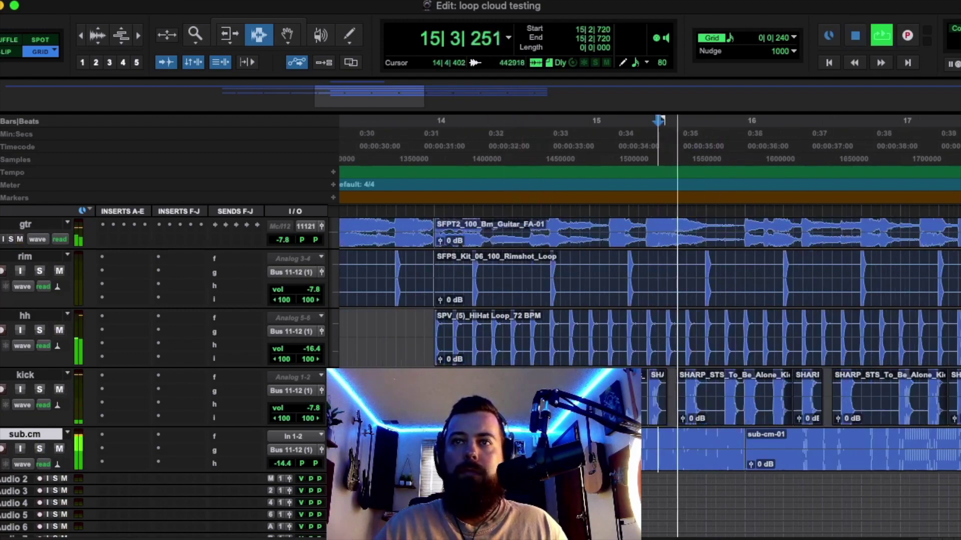
pyautogui.hscroll(5, 716, 441)
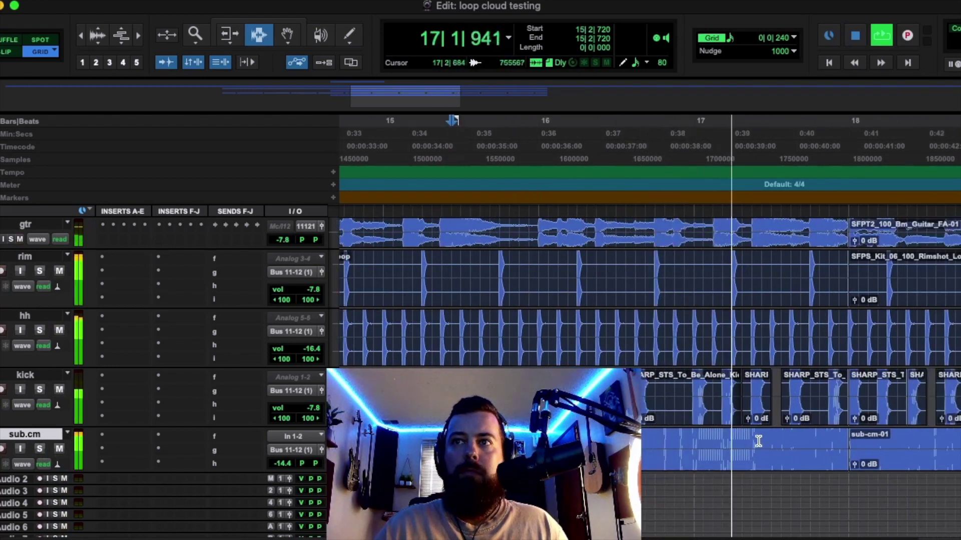
pyautogui.press('space')
# Select the sub.cm section from 17|2|480 to 18|1|000 and audition it with the gtr track muted.
pyautogui.moveTo(755, 440); pyautogui.dragTo(846, 440)
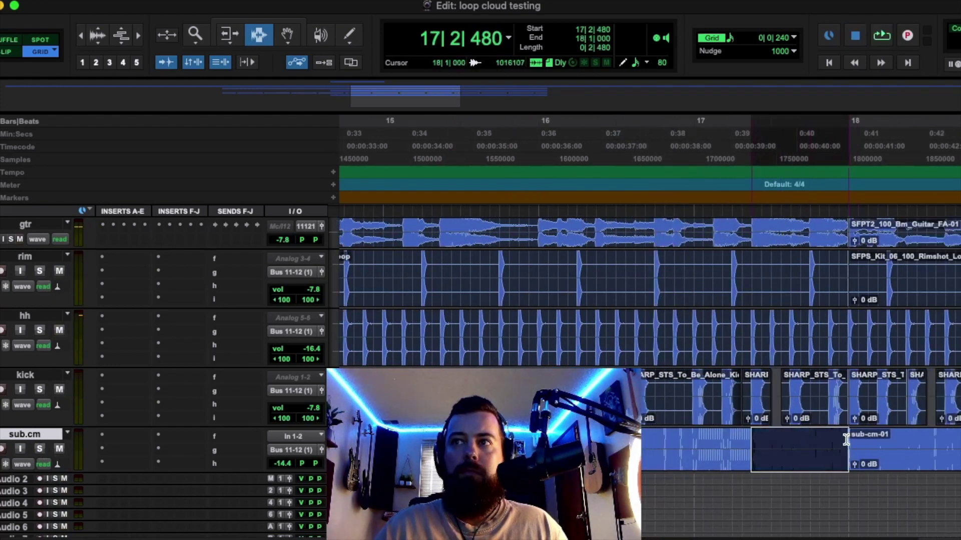
pyautogui.scroll(3, 62, 270)
pyautogui.press('space')
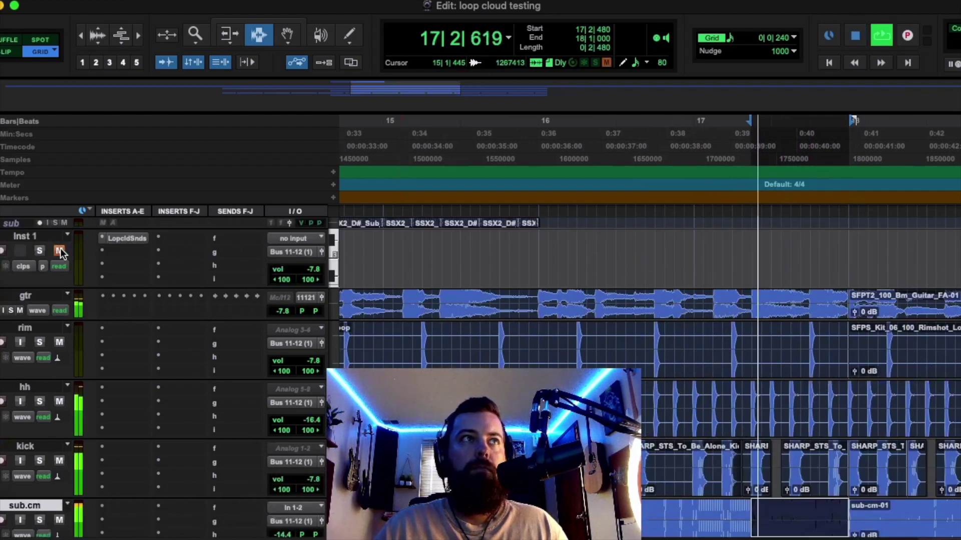
pyautogui.click(20, 310)
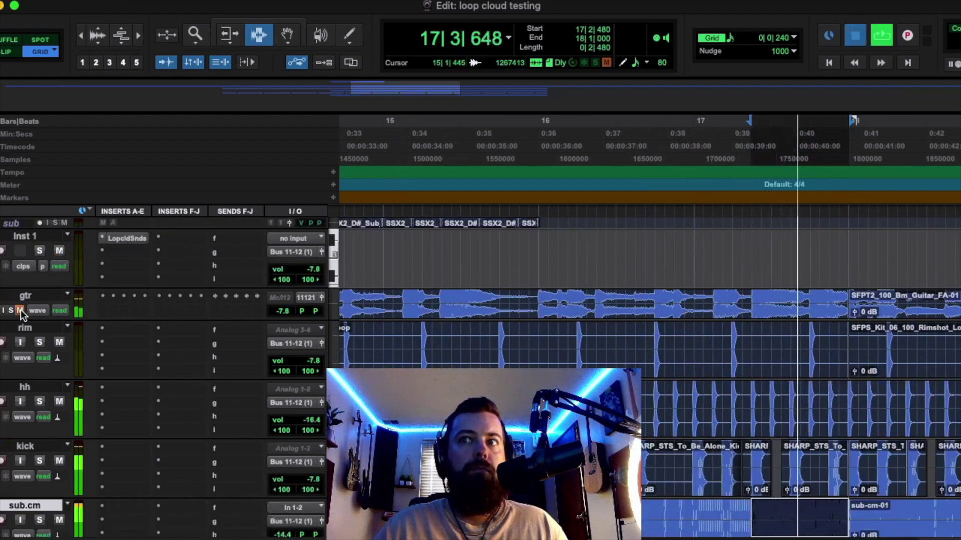
pyautogui.press('space')
# Render the selected sub.cm section 3 semitones higher with SoundShifter Pitch Stereo and play it.
pyautogui.click(315, 0)
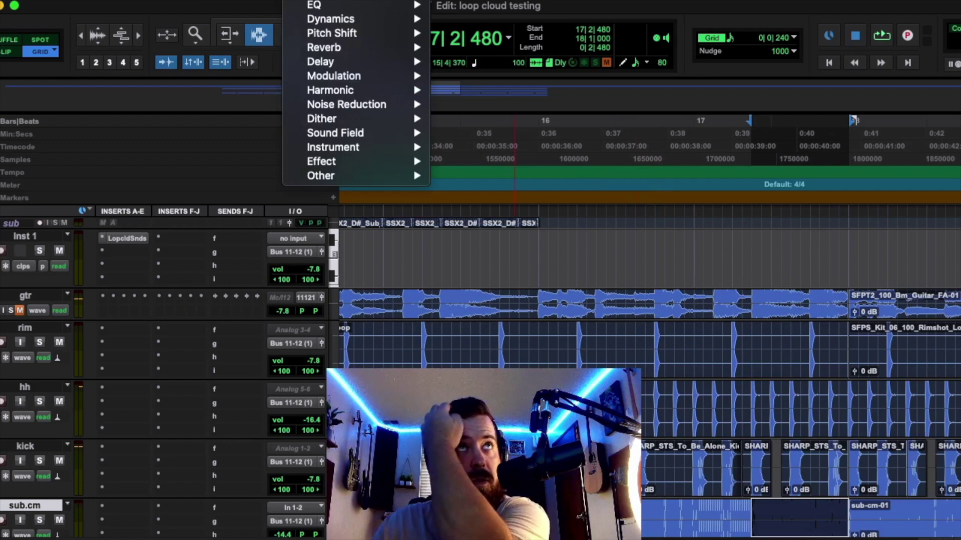
pyautogui.moveTo(403, 38)
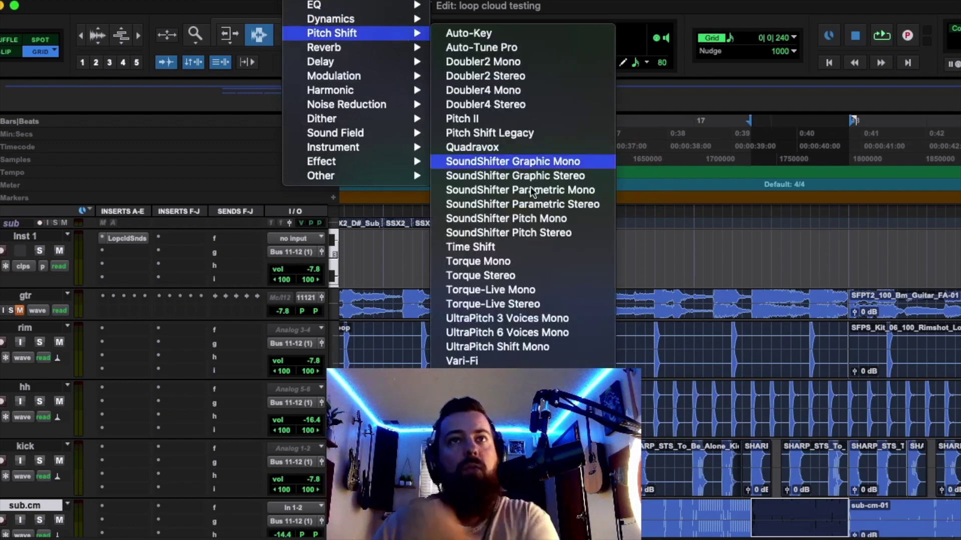
pyautogui.click(538, 231)
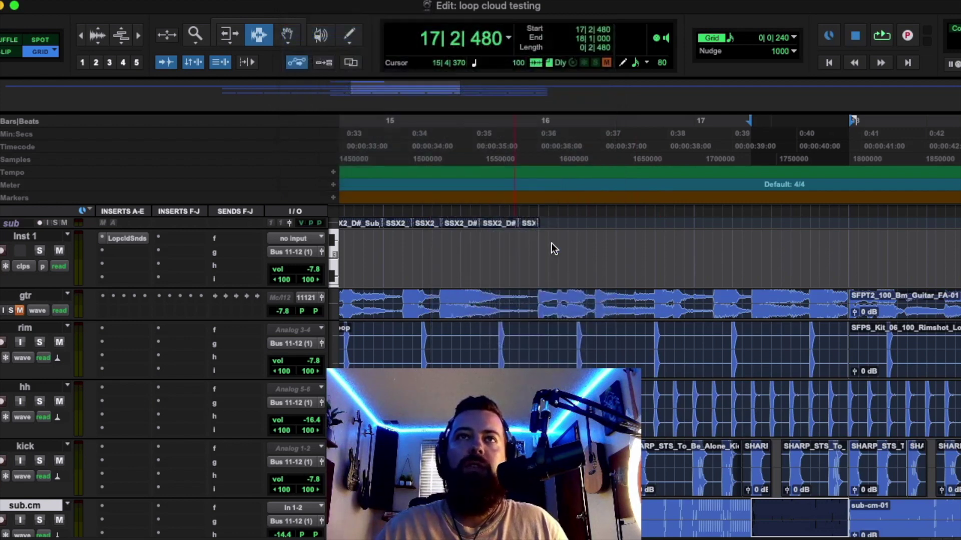
pyautogui.click(285, 269)
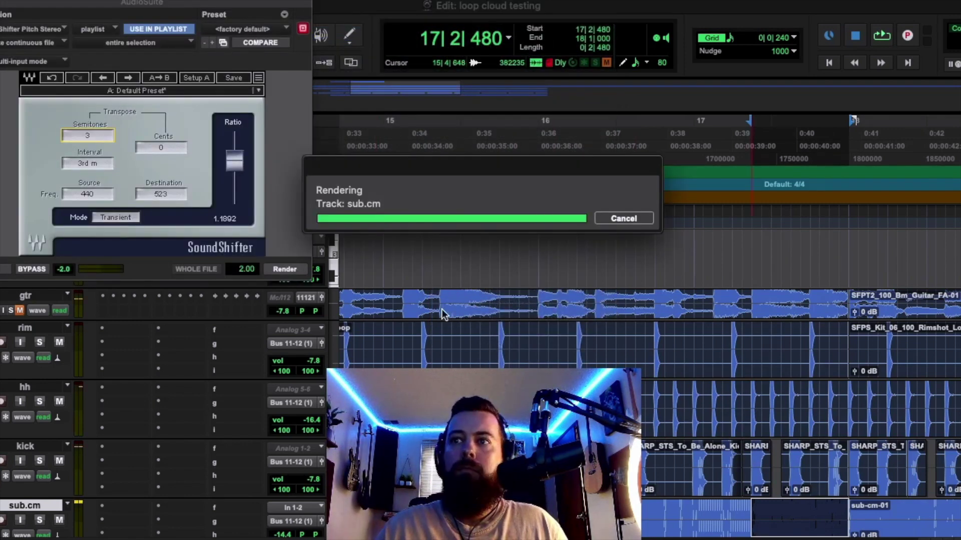
pyautogui.press('space')
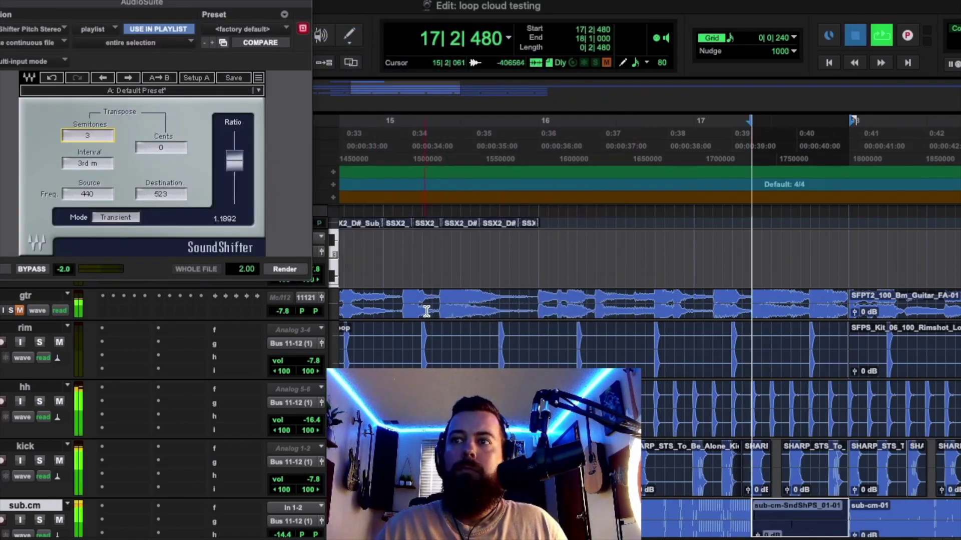
# Unmute the gtr track and audition the pitch-shifted sub section with the full arrangement.
pyautogui.click(20, 309)
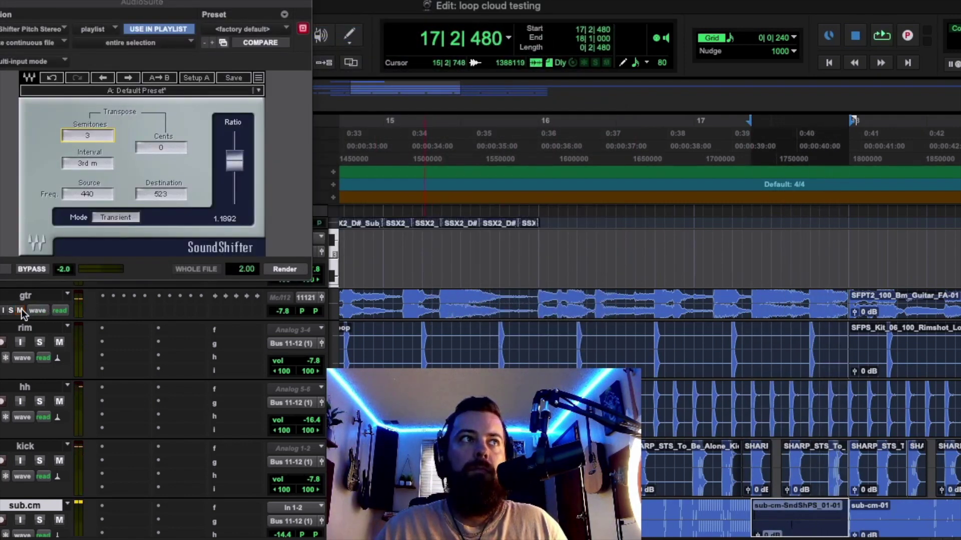
pyautogui.press('space')
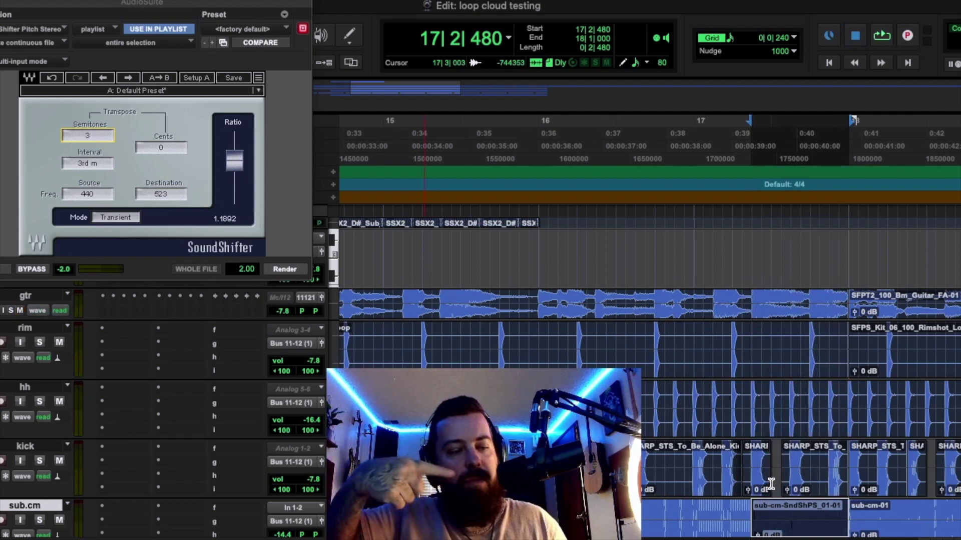
pyautogui.click(731, 503)
pyautogui.press('space')
pyautogui.press('space')
# Duplicate the four-bar sub.cm section from 14|1|000 to 18|1|000 over the following four bars.
pyautogui.moveTo(848, 517); pyautogui.dragTo(773, 519)
pyautogui.press('r')
pyautogui.moveTo(699, 517); pyautogui.dragTo(441, 518)
pyautogui.scroll(-2, 442, 518)
pyautogui.press('r')
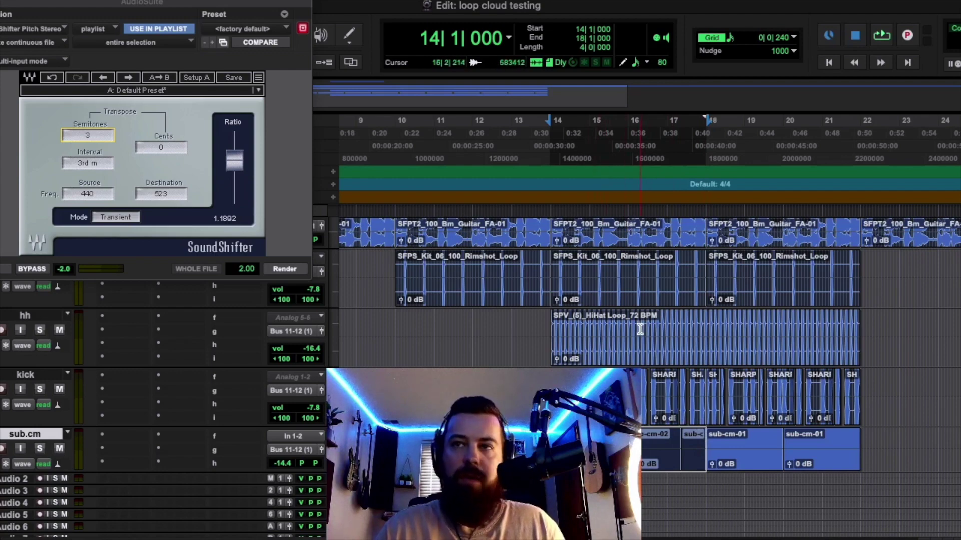
pyautogui.hotkey('ctrl', 'd')
# Apply fades to all sub.cm clips within the range 13|3|720 to 22|3|240.
pyautogui.moveTo(539, 449); pyautogui.dragTo(882, 451)
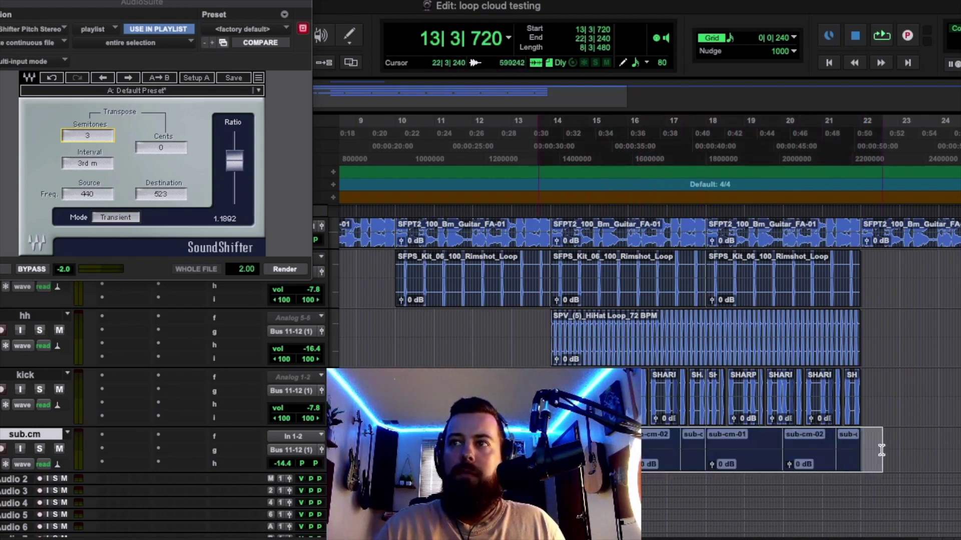
pyautogui.press('super+f')
pyautogui.press('Return')
pyautogui.press('Return')
# Set the sub.cm volume to -14.7 while playing from 13|4|720, and close the SoundShifter window.
pyautogui.click(548, 449)
pyautogui.press('space')
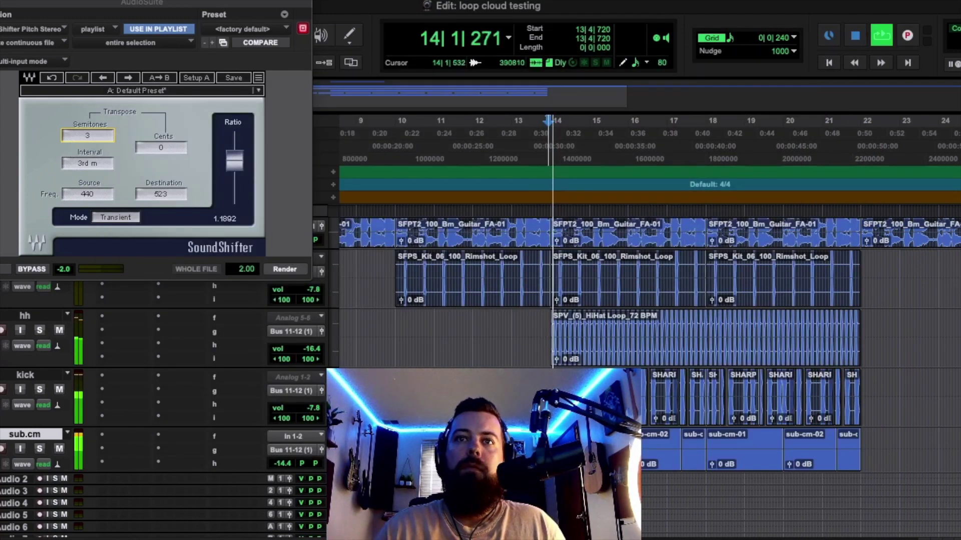
pyautogui.click(283, 463)
pyautogui.moveTo(283, 464); pyautogui.dragTo(284, 467)
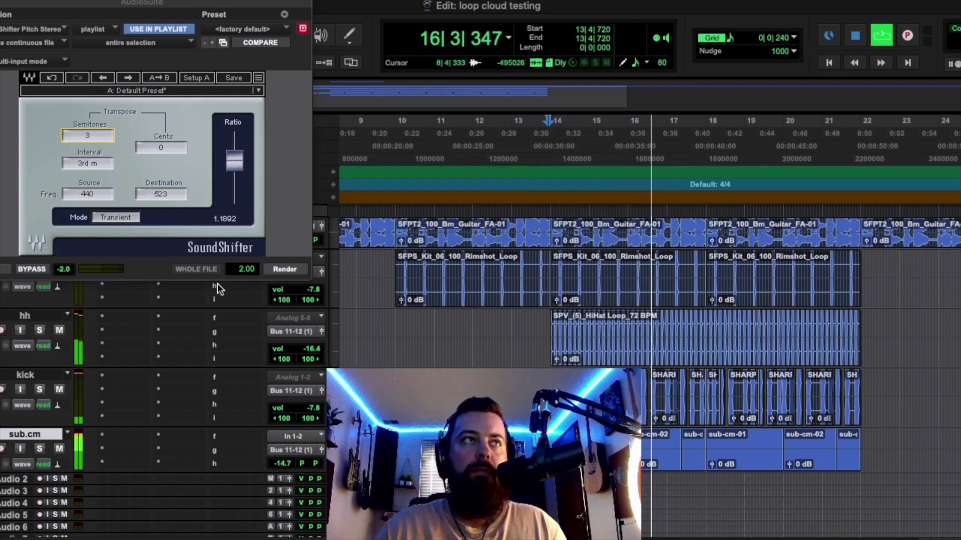
pyautogui.click(0, 3)
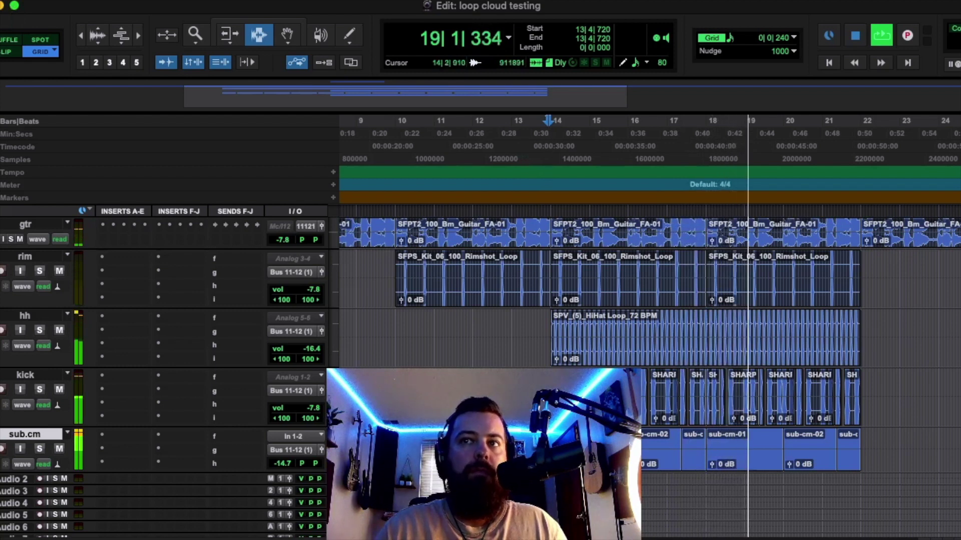
pyautogui.press('space')
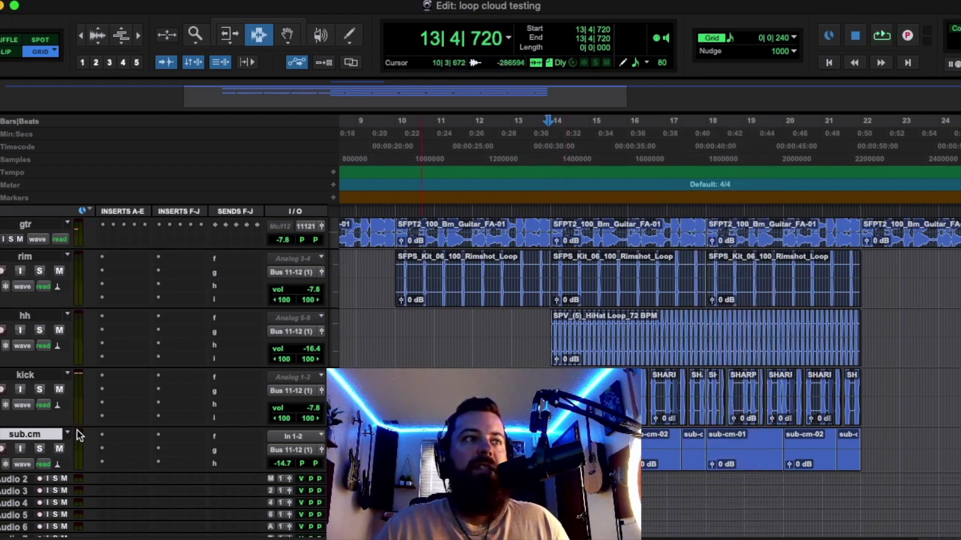
# Open the Loopcloud Sounds plug-in on the Inst 1 track and clear its Trap and Sub search filters.
pyautogui.scroll(3, 133, 231)
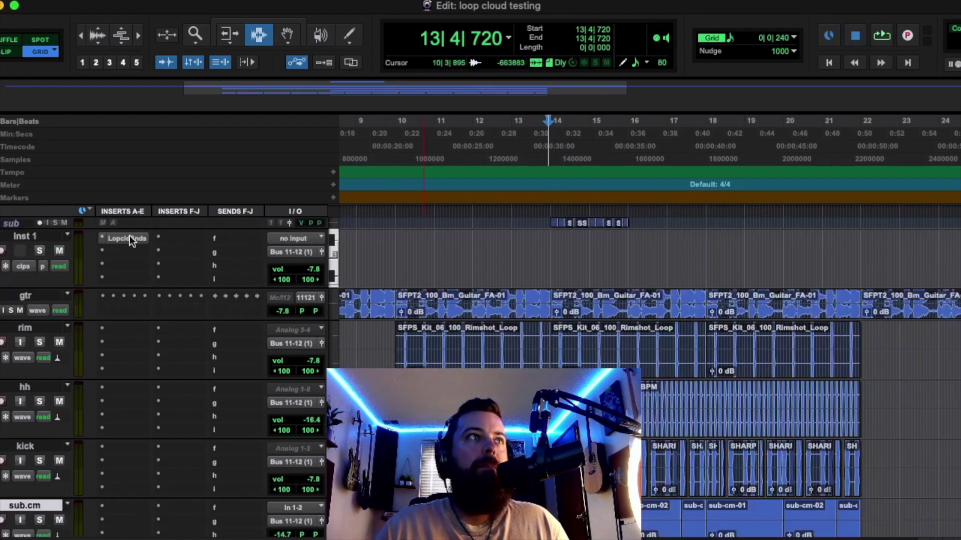
pyautogui.click(119, 233)
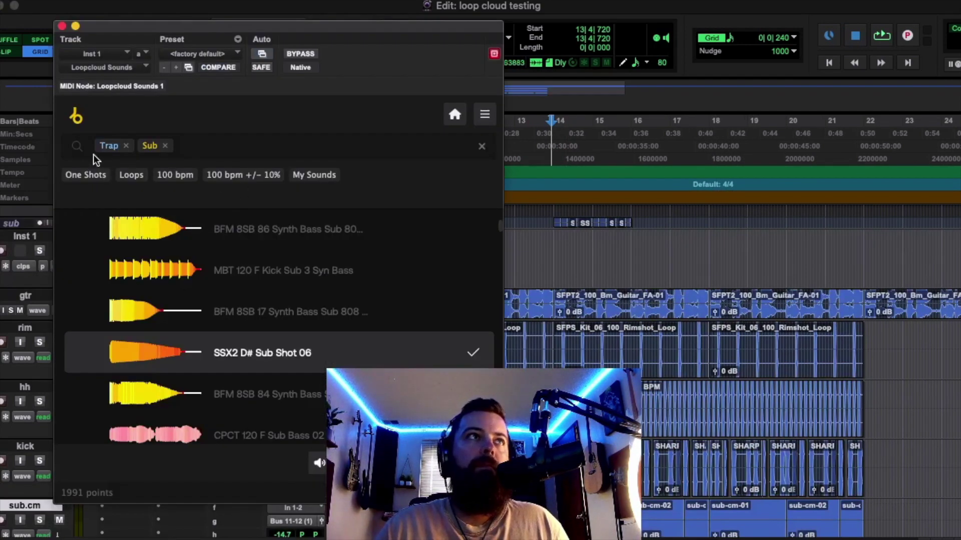
pyautogui.click(165, 146)
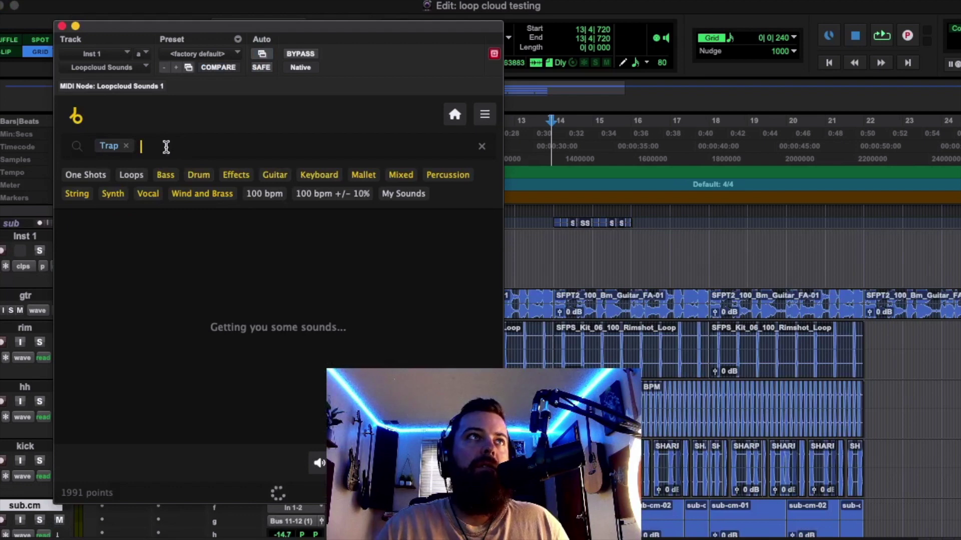
pyautogui.click(126, 146)
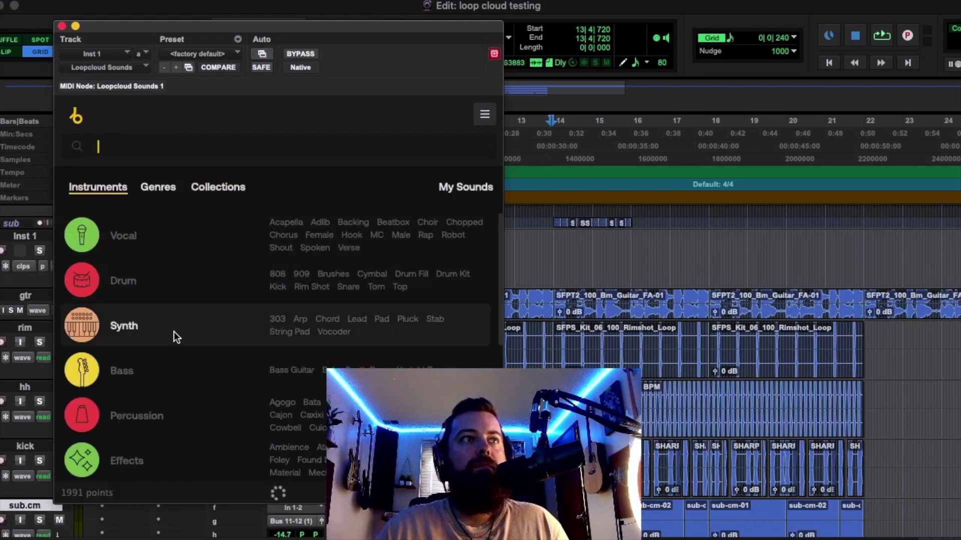
# Browse the instrument categories and filter the sounds by Synth and Pop, auditioning C42 F Synth Hit 15 along the way.
pyautogui.scroll(-5, 158, 385)
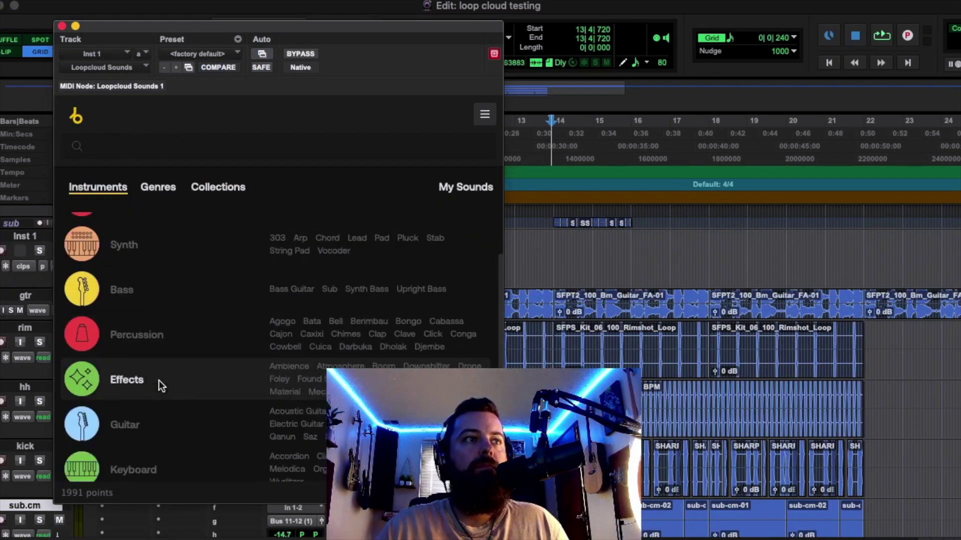
pyautogui.scroll(-6, 159, 387)
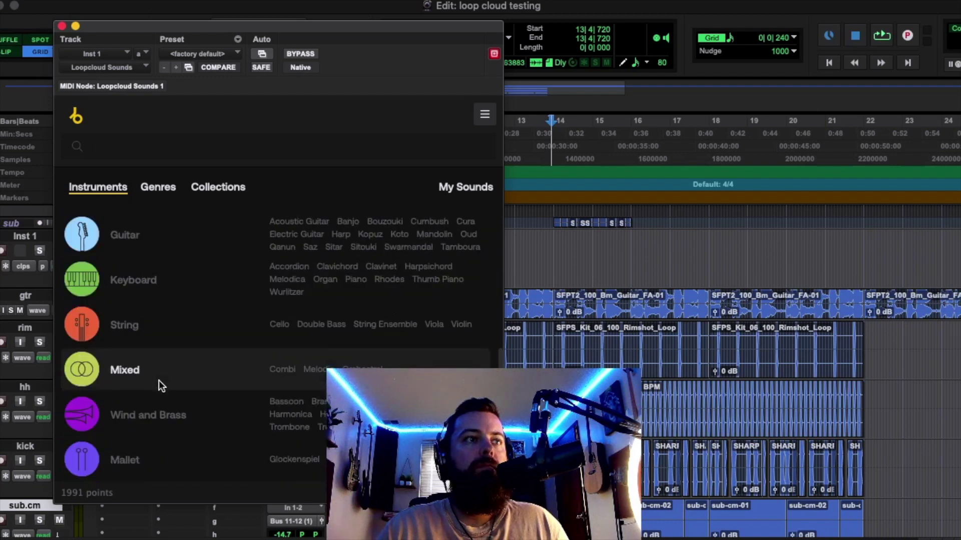
pyautogui.scroll(7, 158, 385)
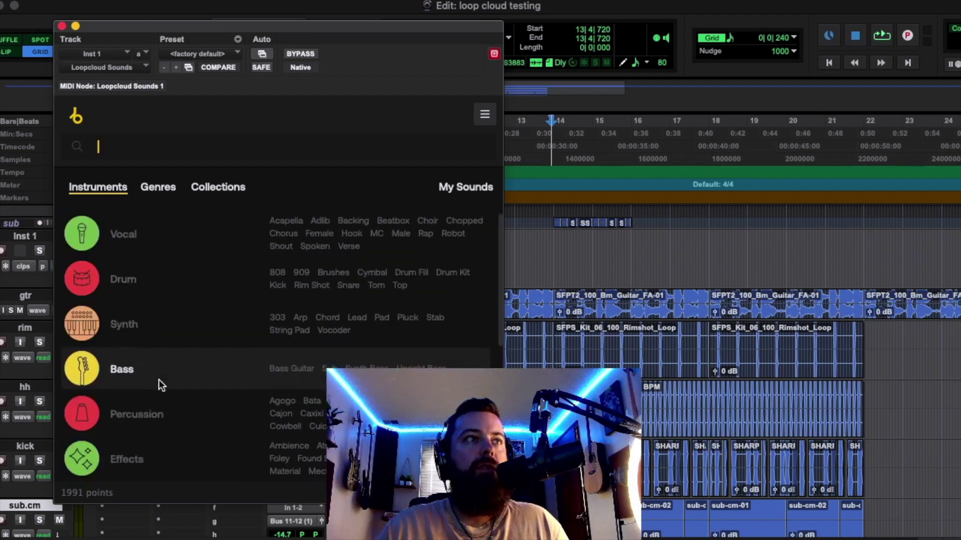
pyautogui.click(151, 325)
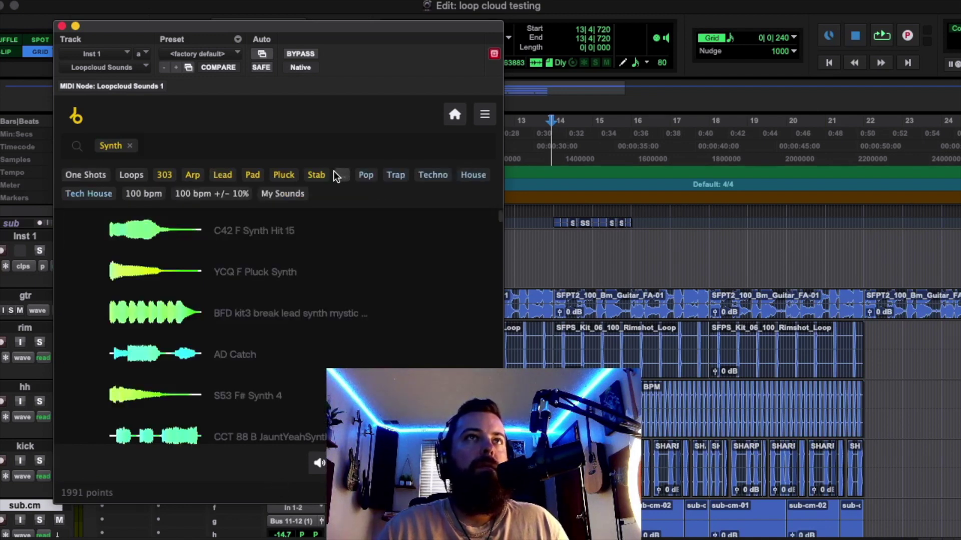
pyautogui.click(83, 231)
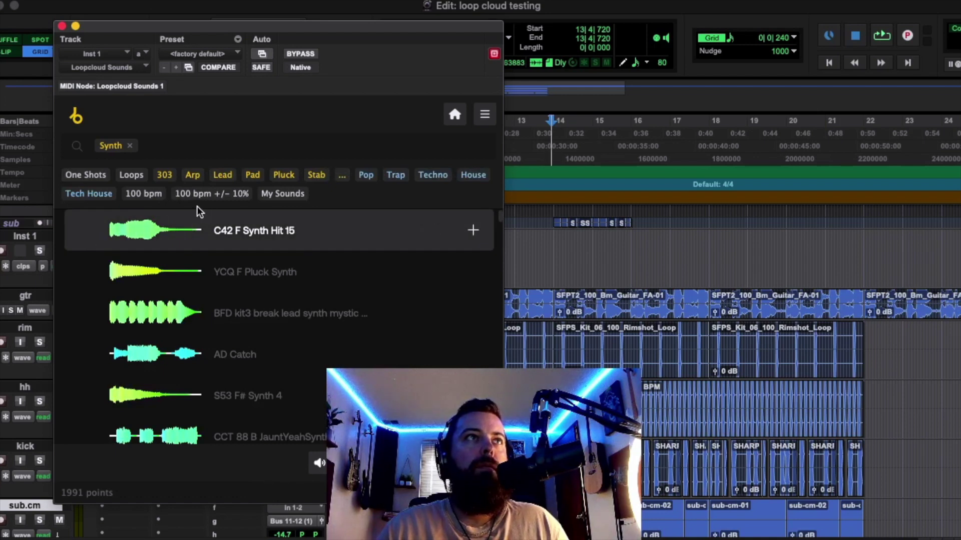
pyautogui.click(366, 180)
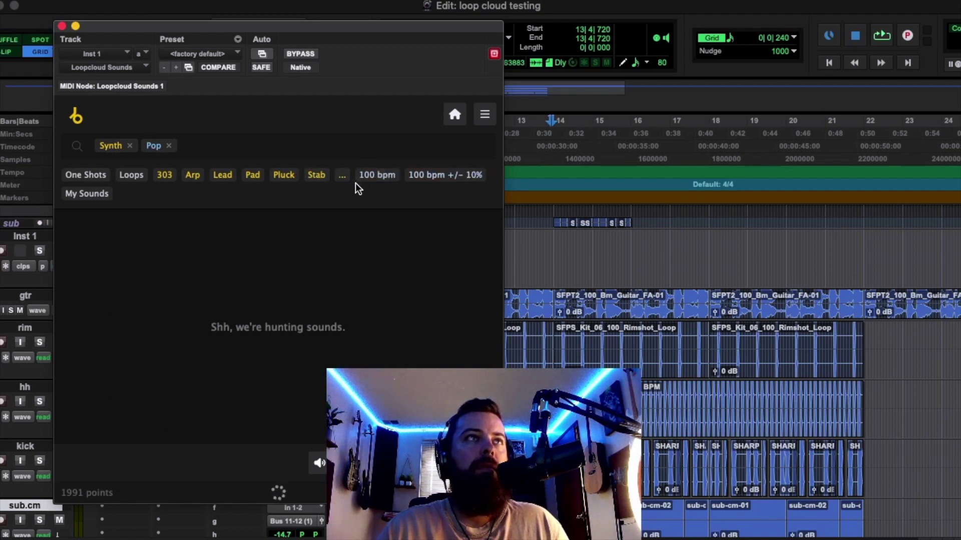
pyautogui.moveTo(279, 41); pyautogui.dragTo(434, 44)
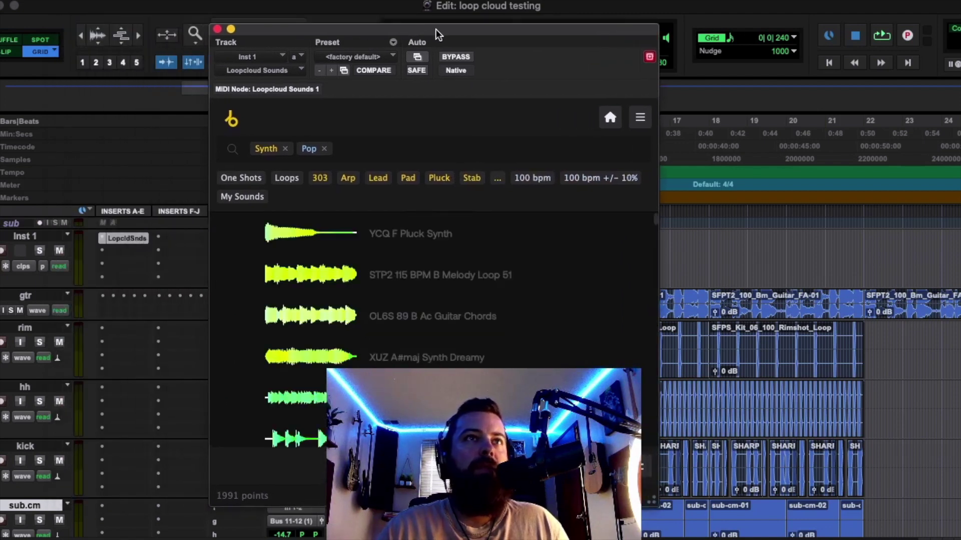
# Expand the synth subcategories and audition SNU2 Guitar Chord Em 03, CP Synth Chord 07 A# and the sample below them.
pyautogui.click(498, 181)
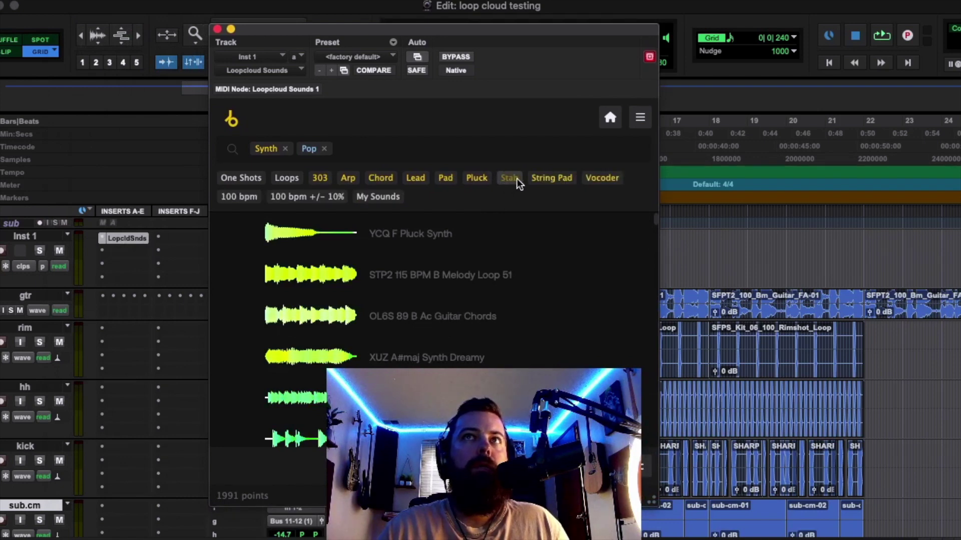
pyautogui.scroll(-3, 274, 333)
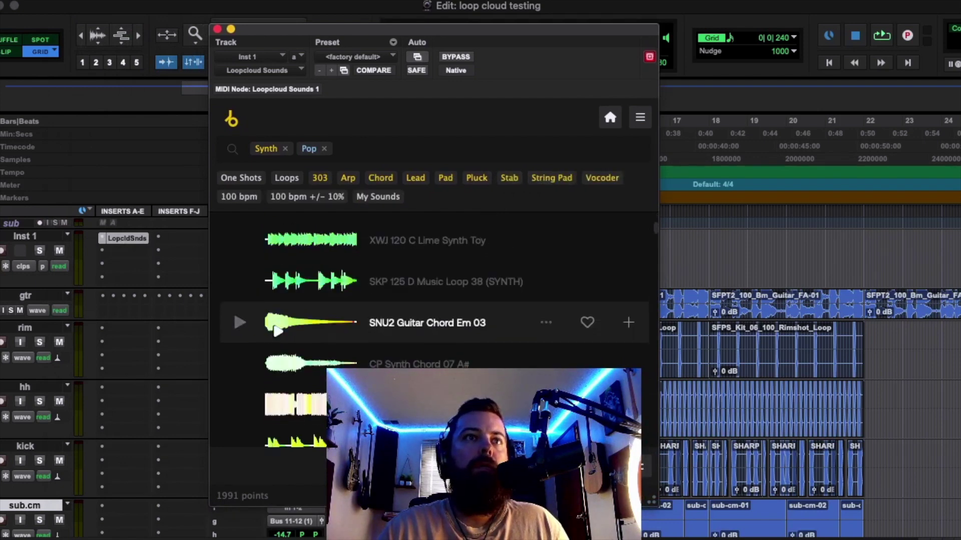
pyautogui.click(240, 324)
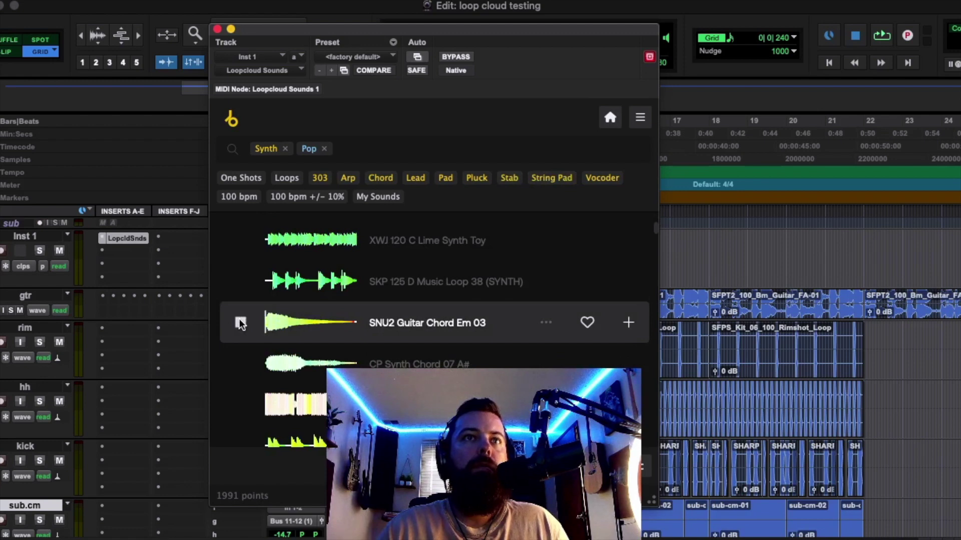
pyautogui.click(239, 365)
pyautogui.click(240, 408)
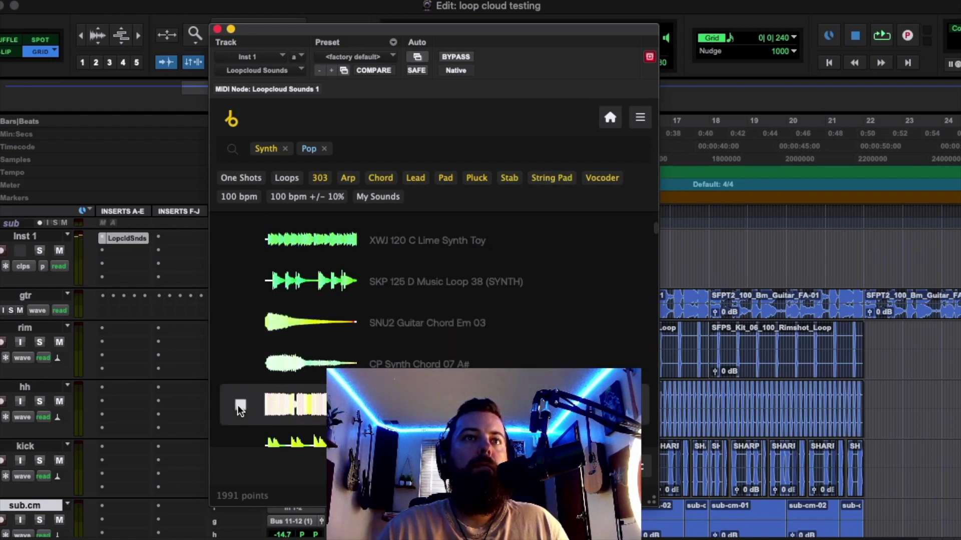
pyautogui.scroll(-5, 241, 405)
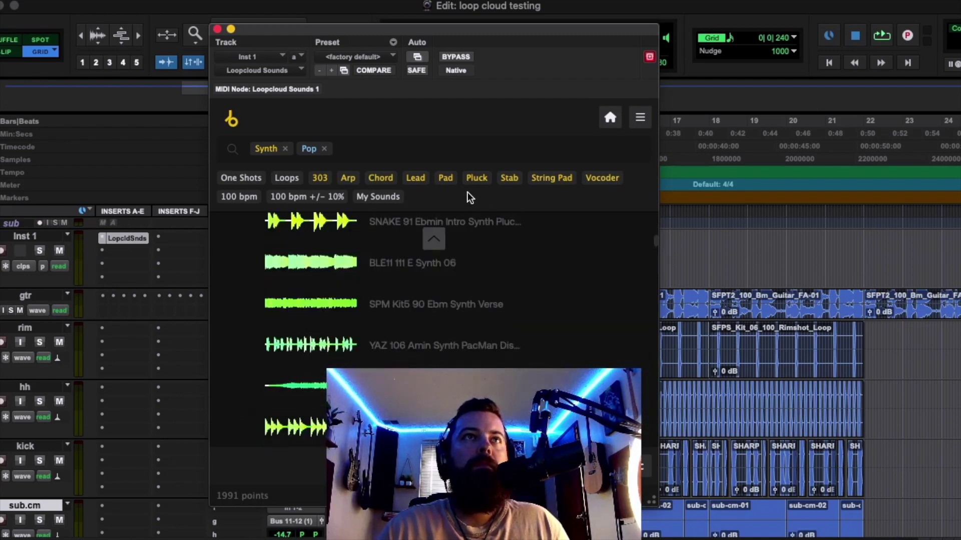
# Narrow the pop synth results to Pad and audition CP Pad Atmos 06 C#, IQFS Kit 04 130 Bbm Pad and the SP Pad 93 F#m sample.
pyautogui.click(445, 178)
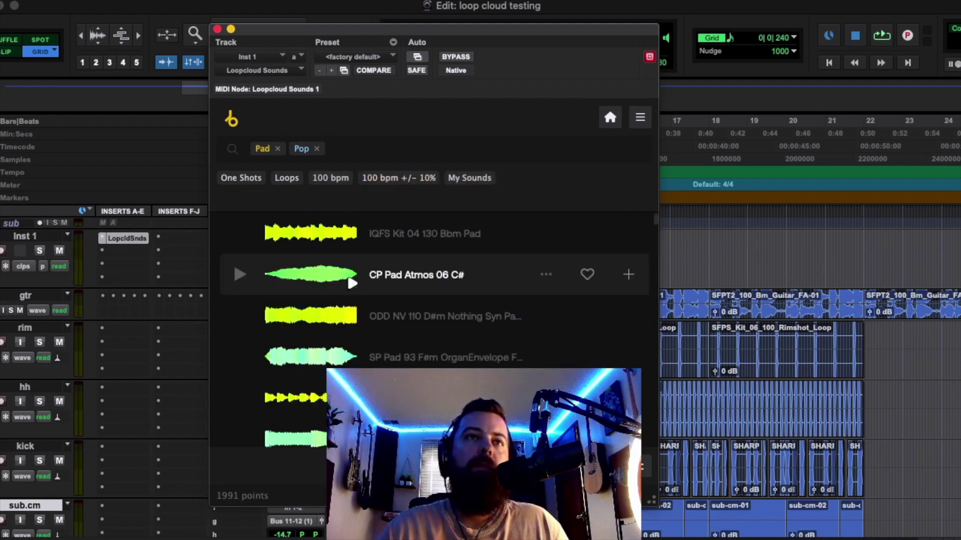
pyautogui.click(238, 276)
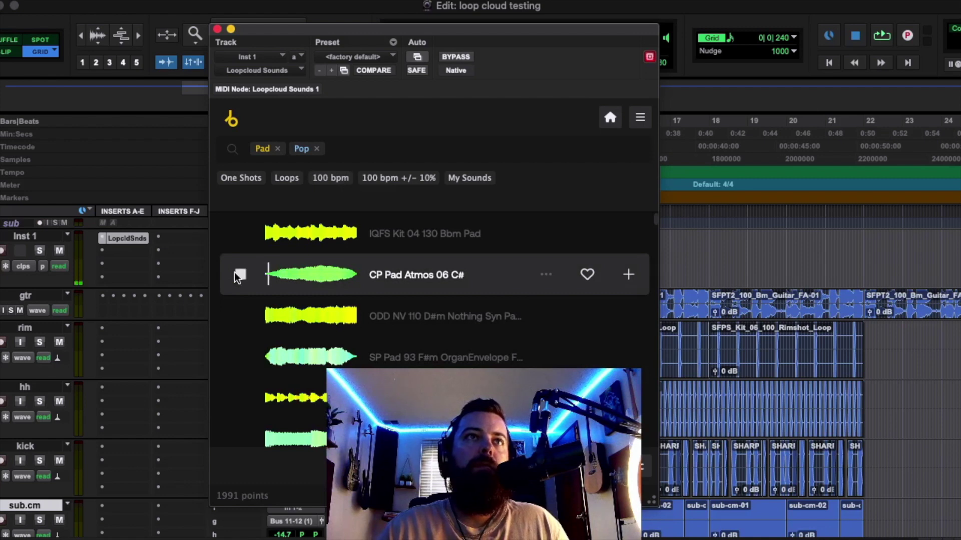
pyautogui.click(242, 235)
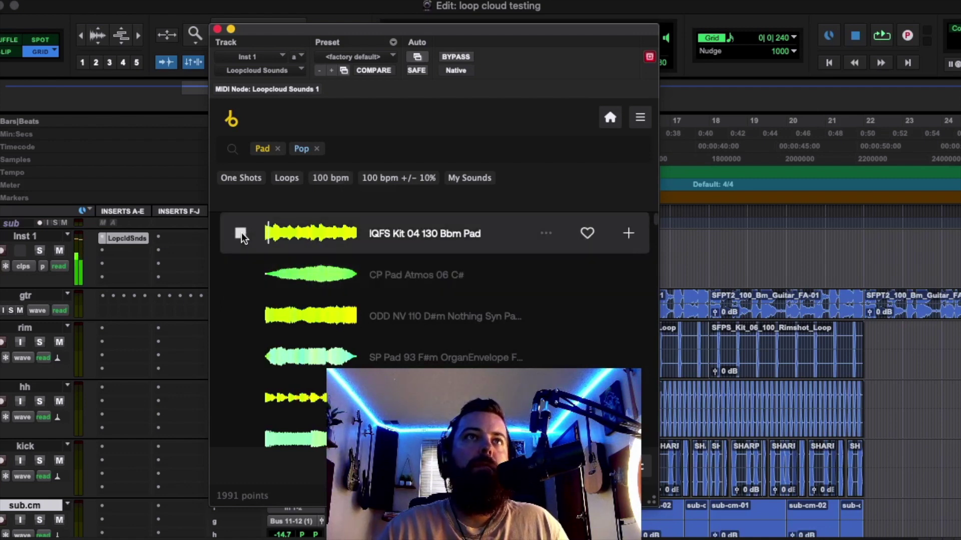
pyautogui.click(241, 358)
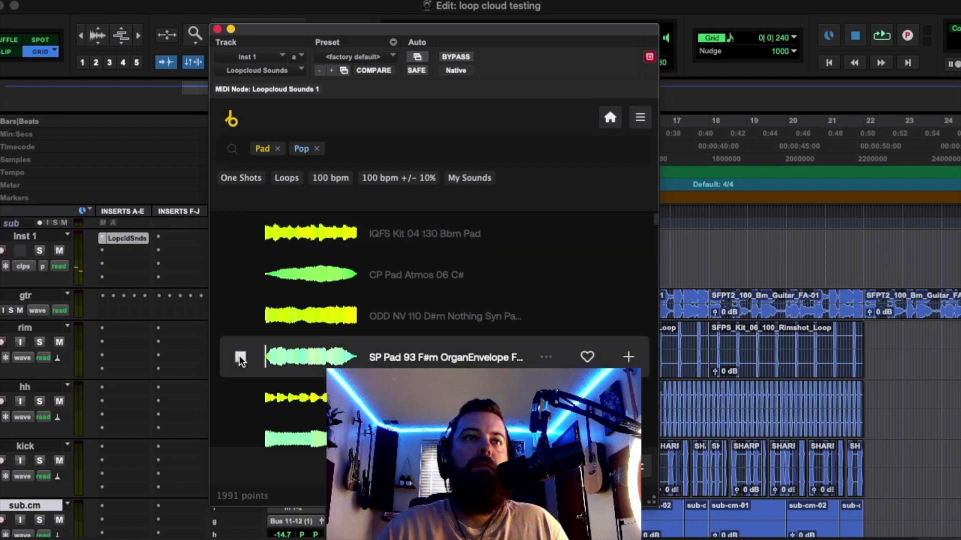
# Audition further pads: ODD NV 130 Am Flowers Syn Pad, XUU C Shimmer Pad and the sample listed after it.
pyautogui.scroll(-3, 240, 360)
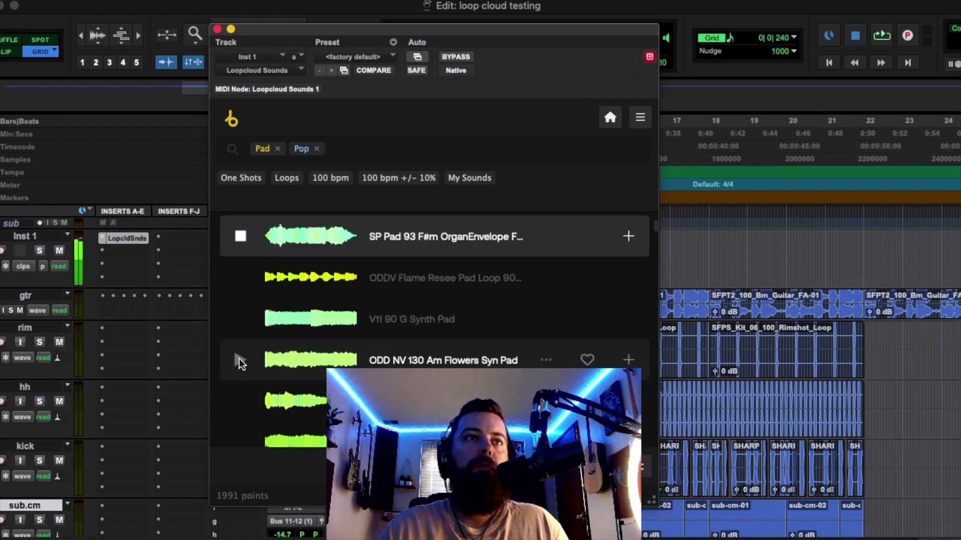
pyautogui.click(240, 361)
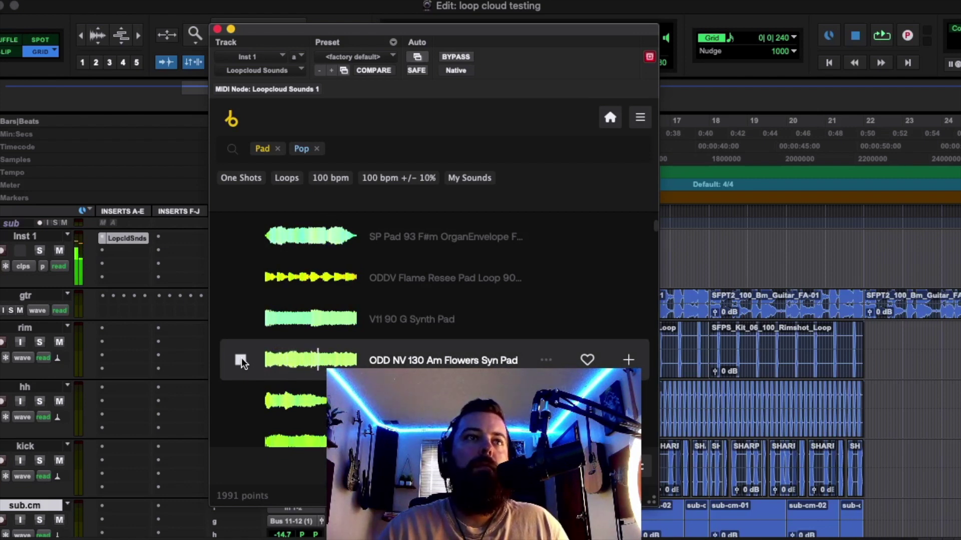
pyautogui.click(241, 403)
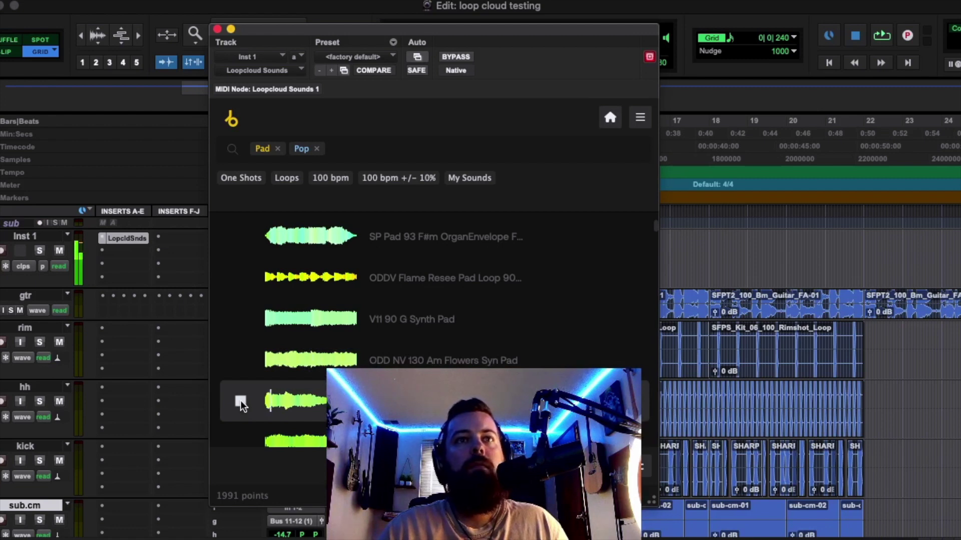
pyautogui.scroll(-2, 241, 405)
pyautogui.click(240, 380)
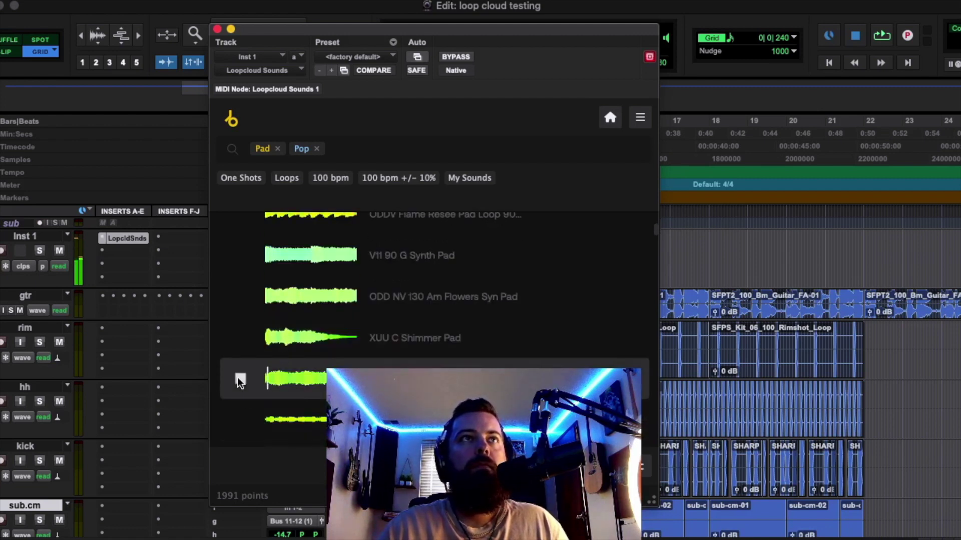
# Replace the Pad and Pop search filters with the Vocal instrument category.
pyautogui.click(317, 149)
pyautogui.click(278, 149)
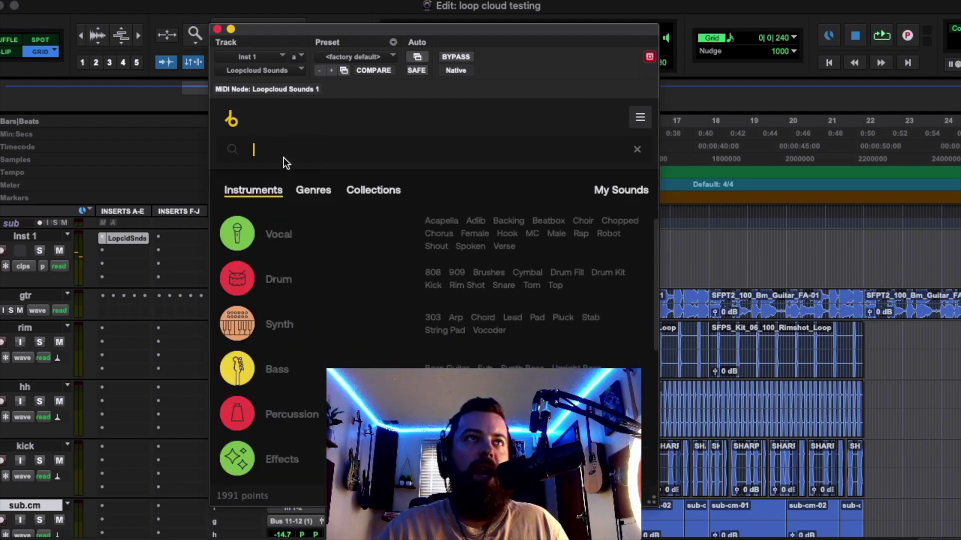
pyautogui.click(289, 229)
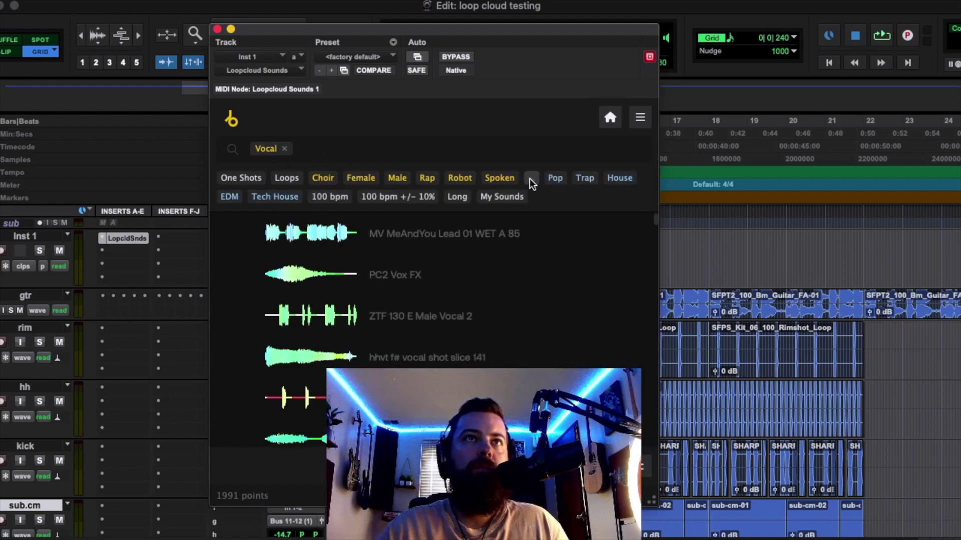
# Audition the first vocal samples, including PC2 Vox FX, MV MeAndYou Lead 01 WET A 85, hhvt f# vocal shot slice 141 and SB BDTN 124 VOXLP 07.
pyautogui.click(239, 274)
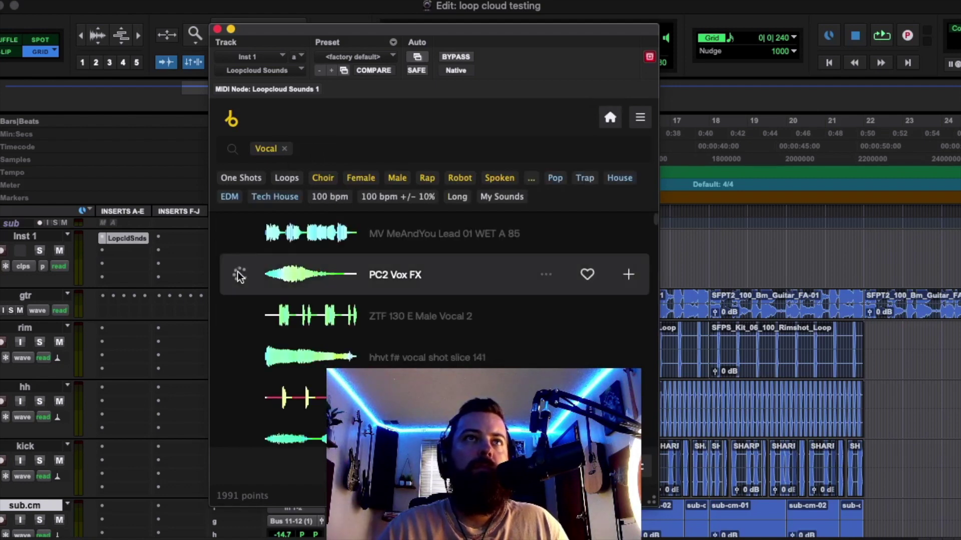
pyautogui.click(240, 233)
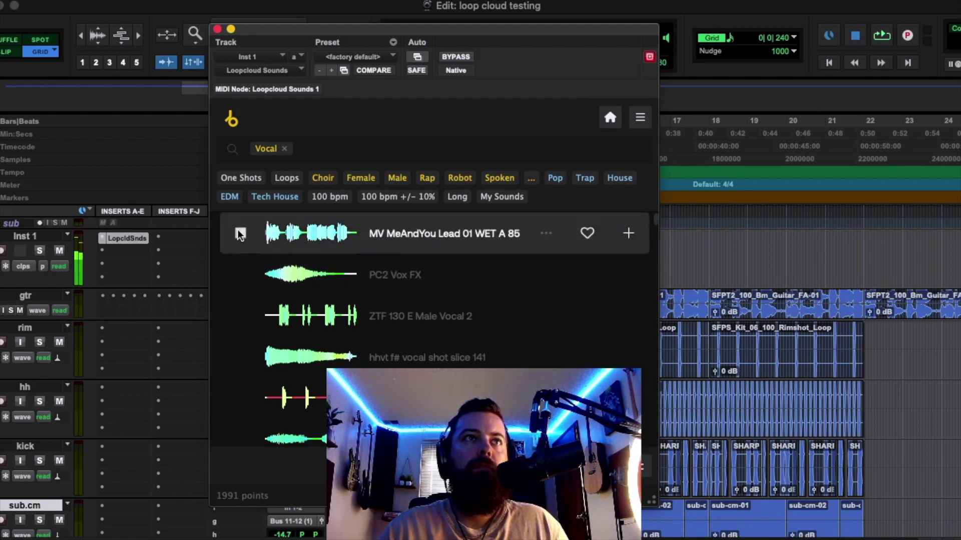
pyautogui.click(240, 234)
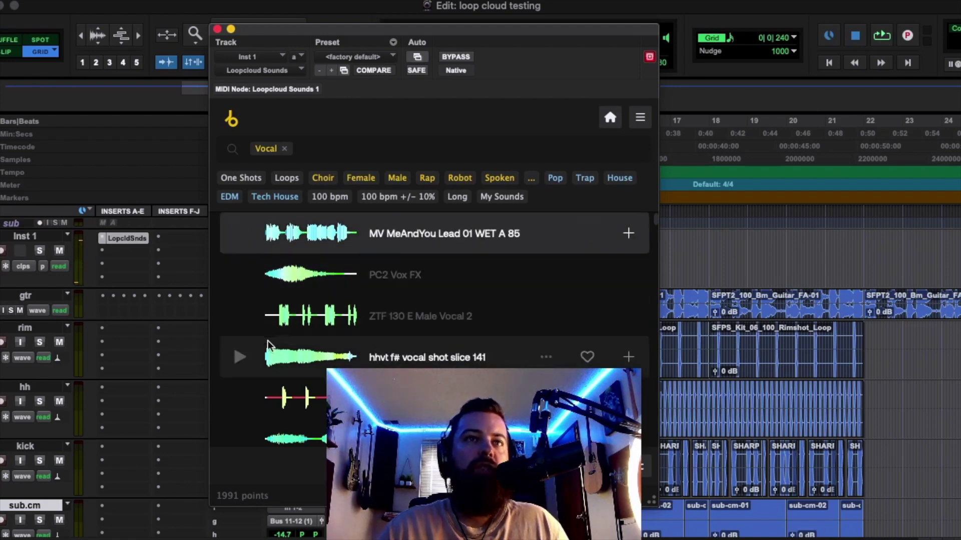
pyautogui.click(238, 355)
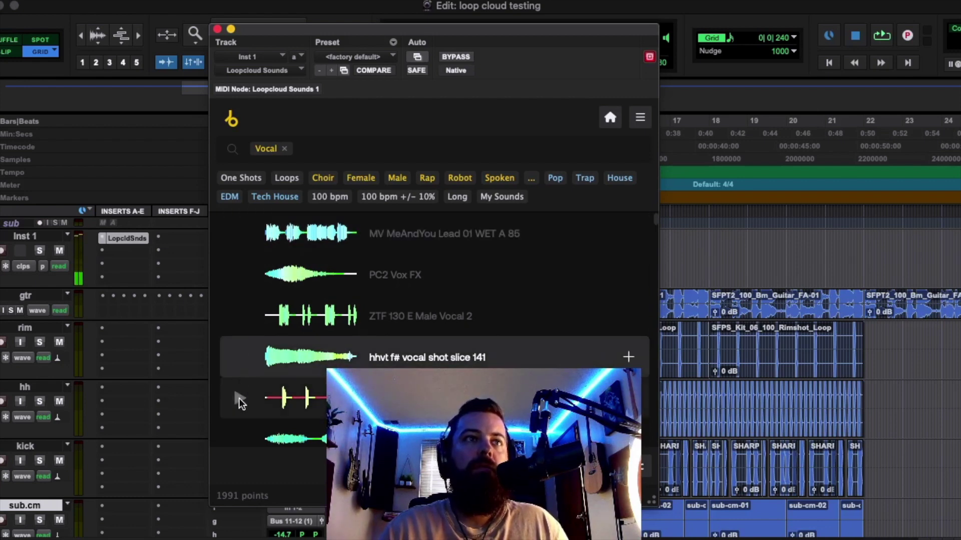
pyautogui.click(240, 399)
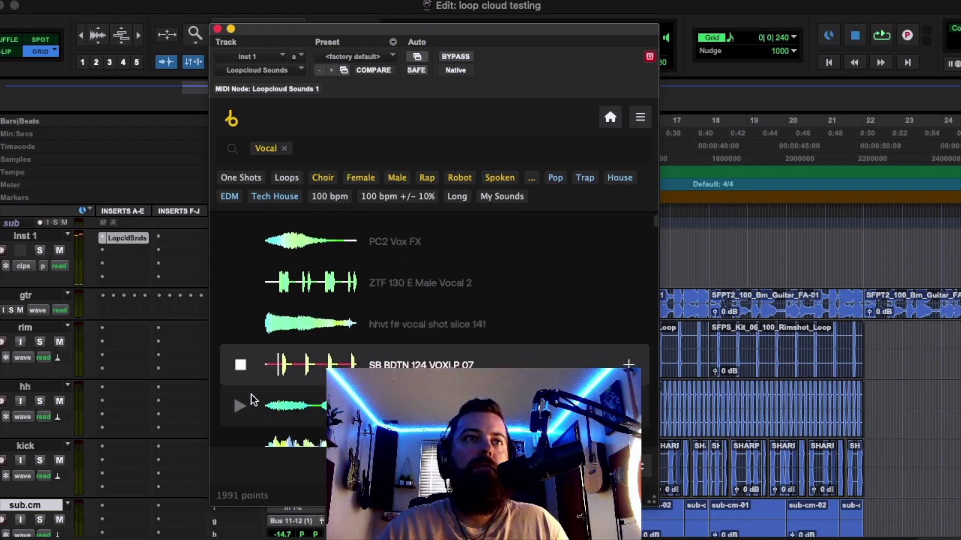
pyautogui.click(238, 410)
pyautogui.scroll(-1, 239, 410)
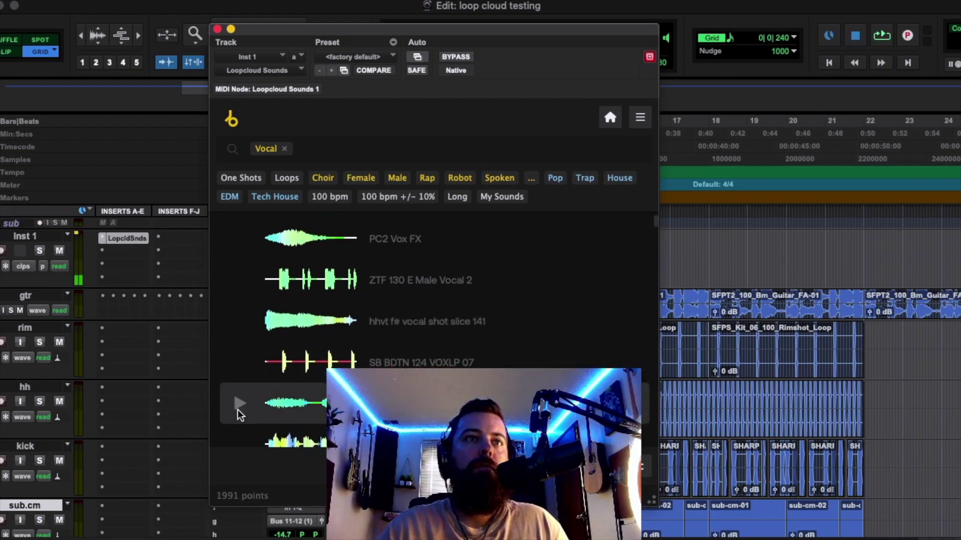
# Audition STVC Vocal Cut 155 C# and the vocal sample below it, then stop the preview.
pyautogui.scroll(-5, 239, 409)
pyautogui.click(240, 345)
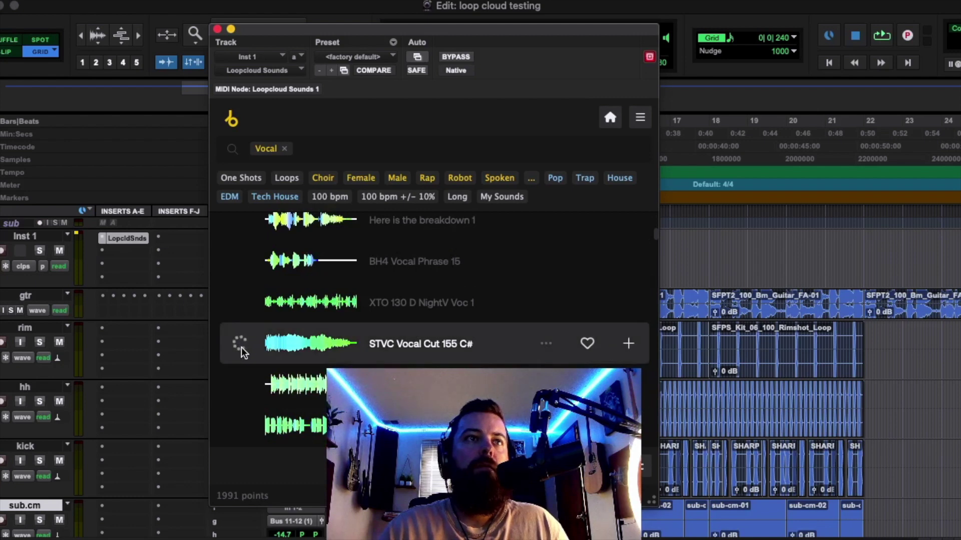
pyautogui.click(241, 386)
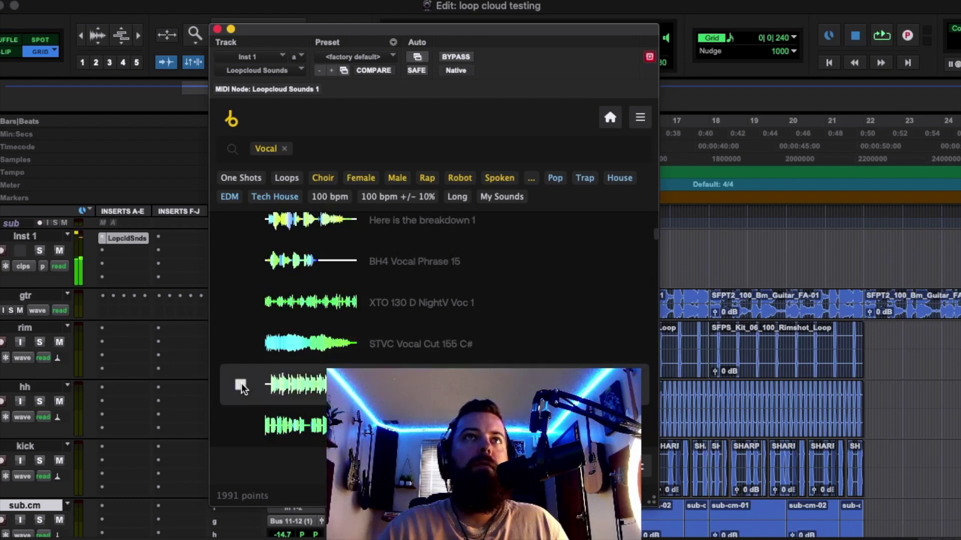
pyautogui.click(241, 385)
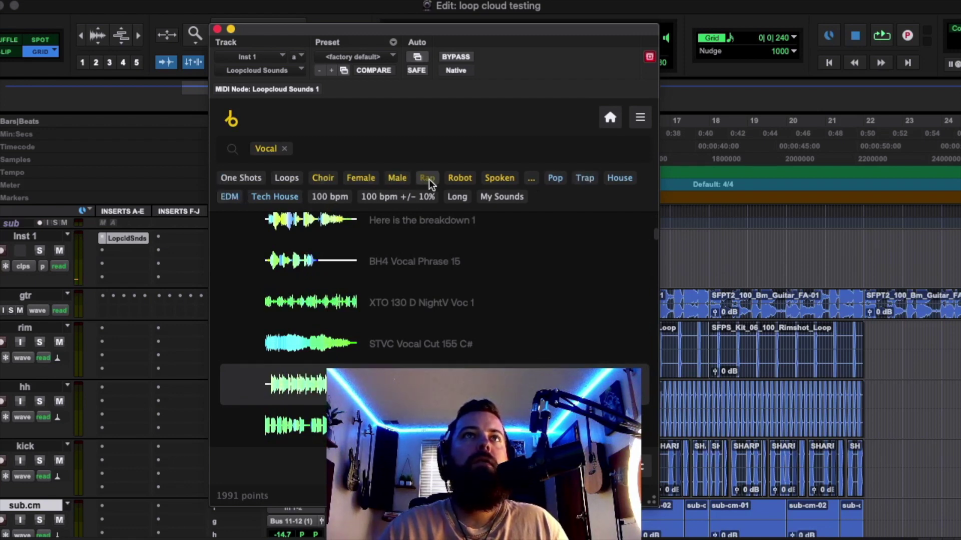
# Show all vocal tags, then audition GDB Atmos 172 Fm Choir FL R and US HG Vocal 139 gone.
pyautogui.click(531, 179)
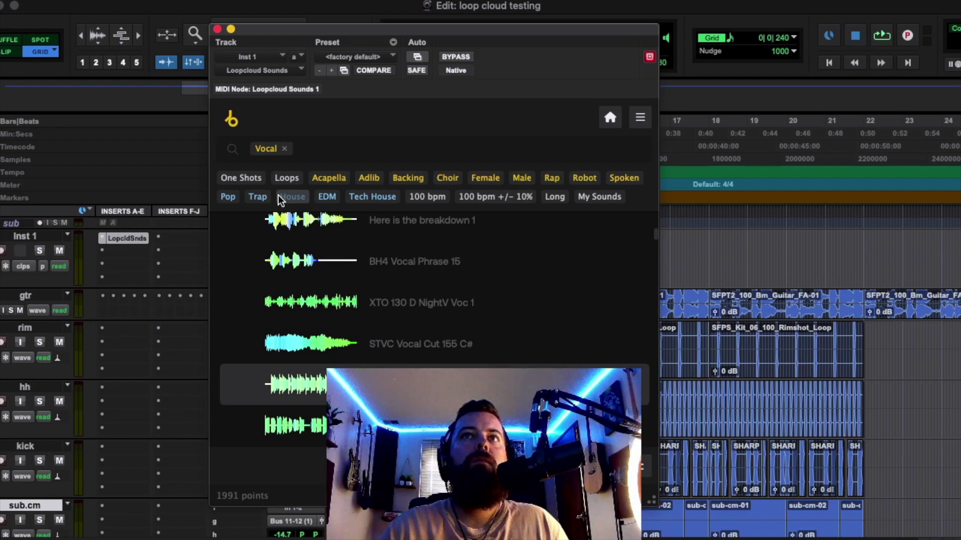
pyautogui.scroll(-5, 348, 353)
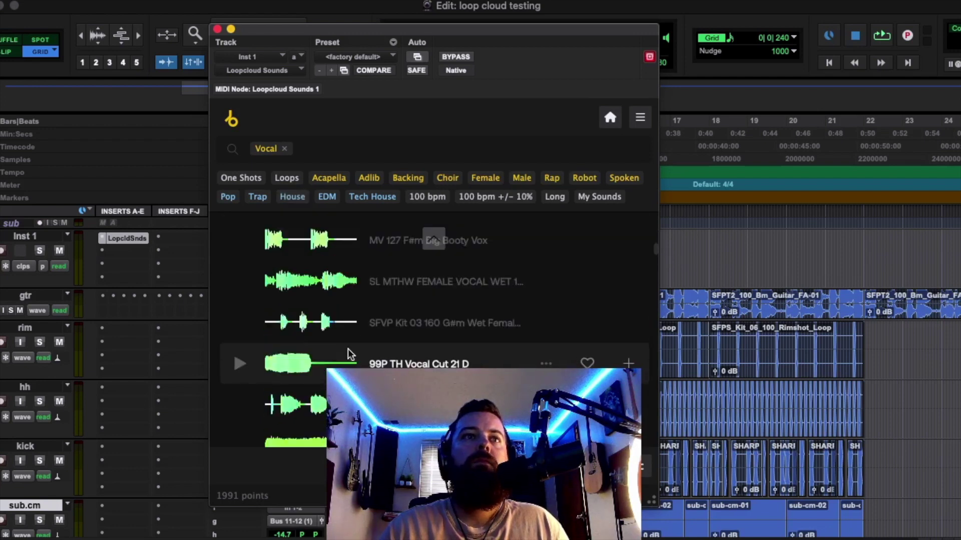
pyautogui.scroll(-3, 348, 353)
pyautogui.click(240, 361)
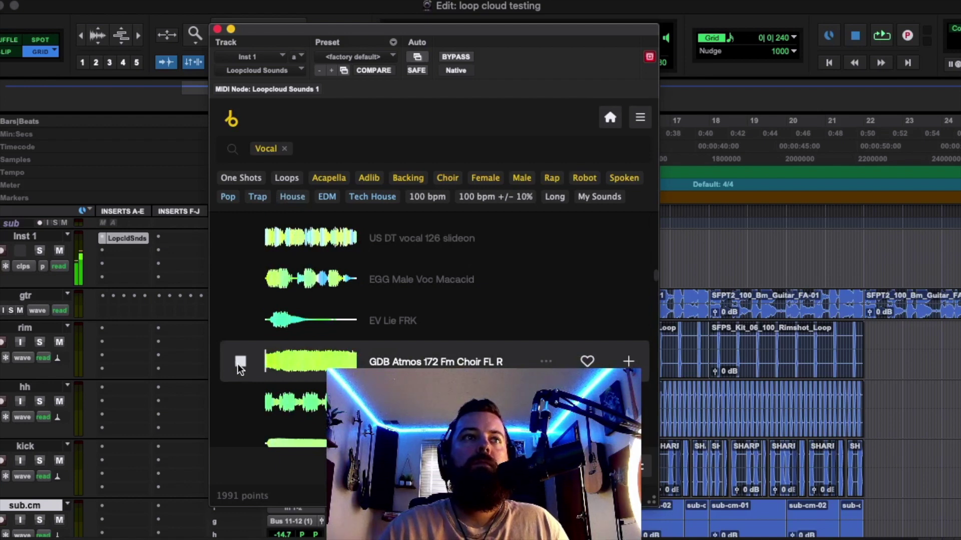
pyautogui.click(241, 404)
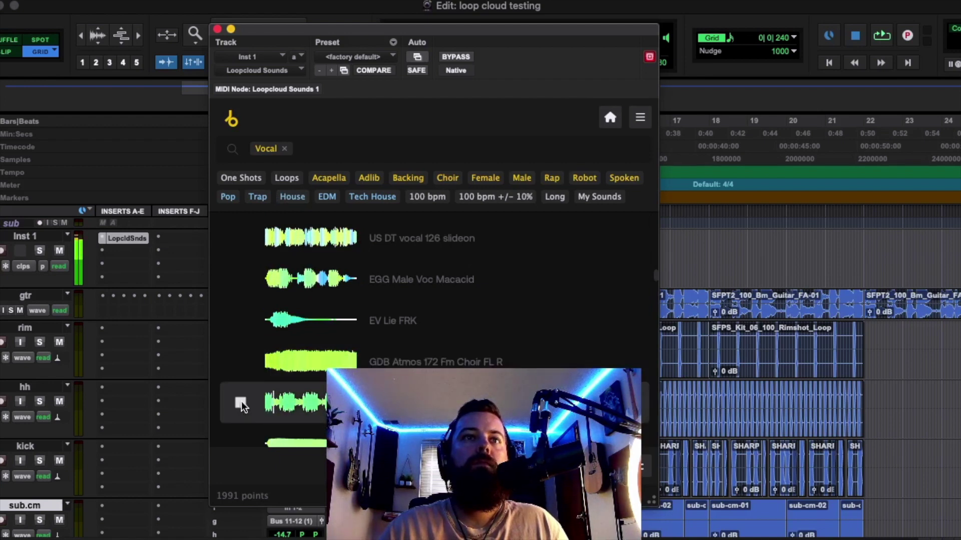
# Audition further vocal samples, including PSHVG5 - Vocal Loop 50 D# 125 and the sample listed below it.
pyautogui.scroll(-4, 241, 404)
pyautogui.click(239, 390)
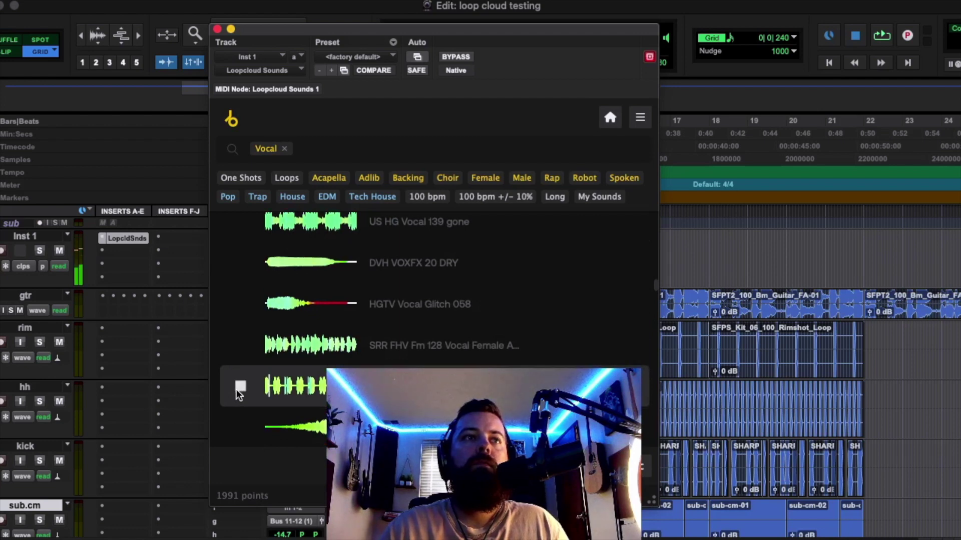
pyautogui.scroll(-5, 240, 393)
pyautogui.click(239, 387)
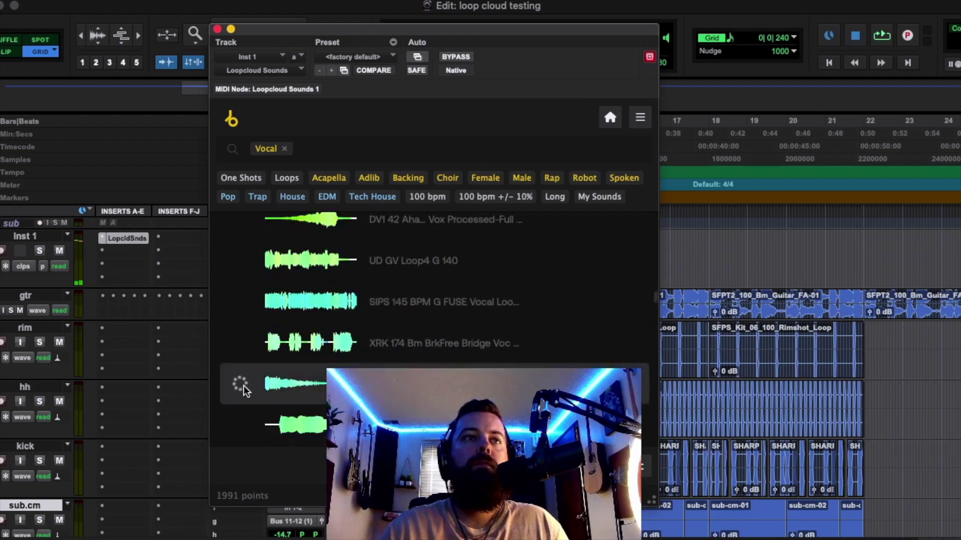
pyautogui.scroll(-5, 244, 391)
pyautogui.click(241, 369)
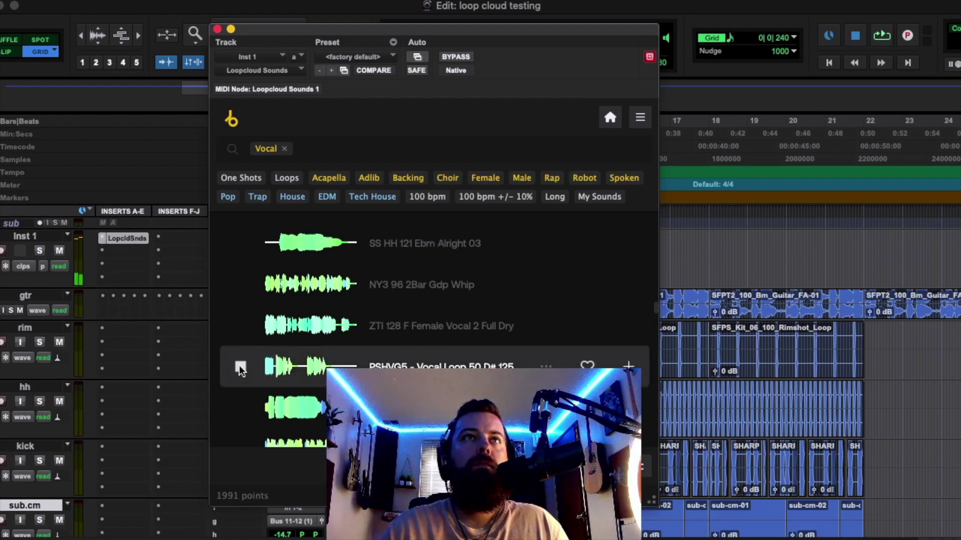
pyautogui.click(241, 369)
pyautogui.click(240, 407)
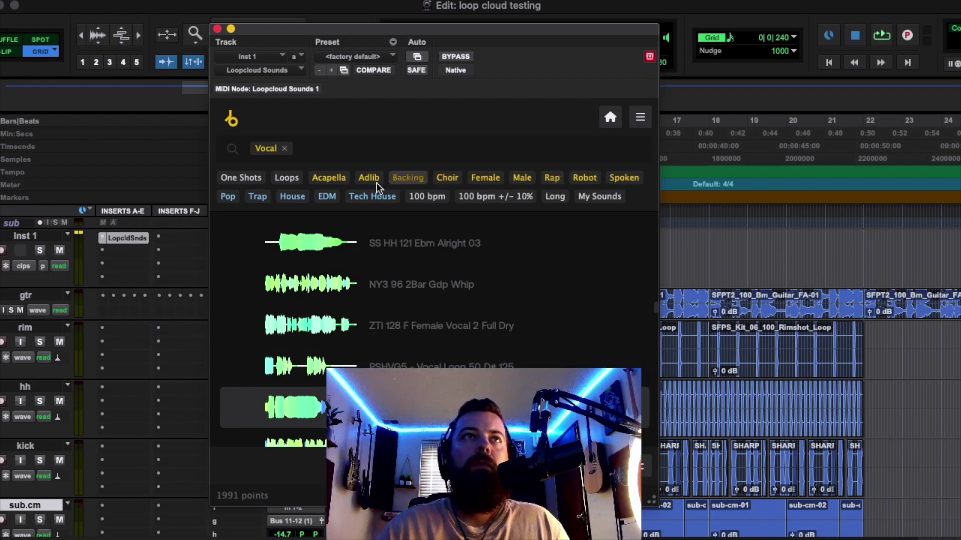
# Narrow the vocal samples to the Pop genre and the Female category.
pyautogui.click(226, 197)
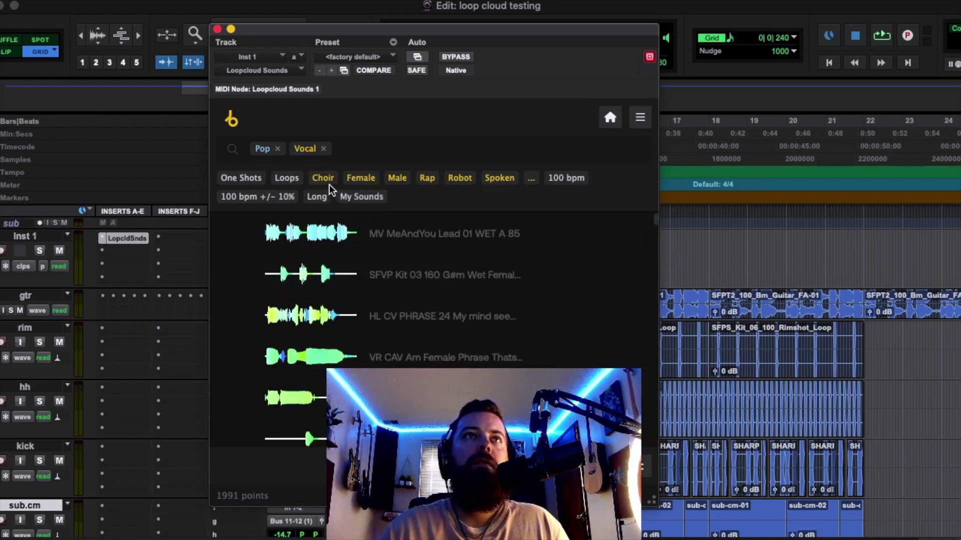
pyautogui.click(531, 178)
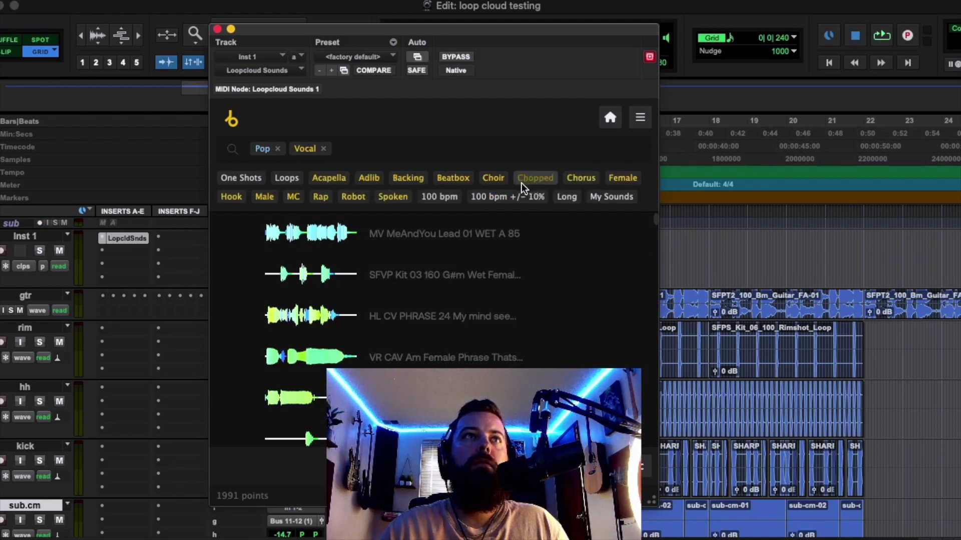
pyautogui.click(623, 178)
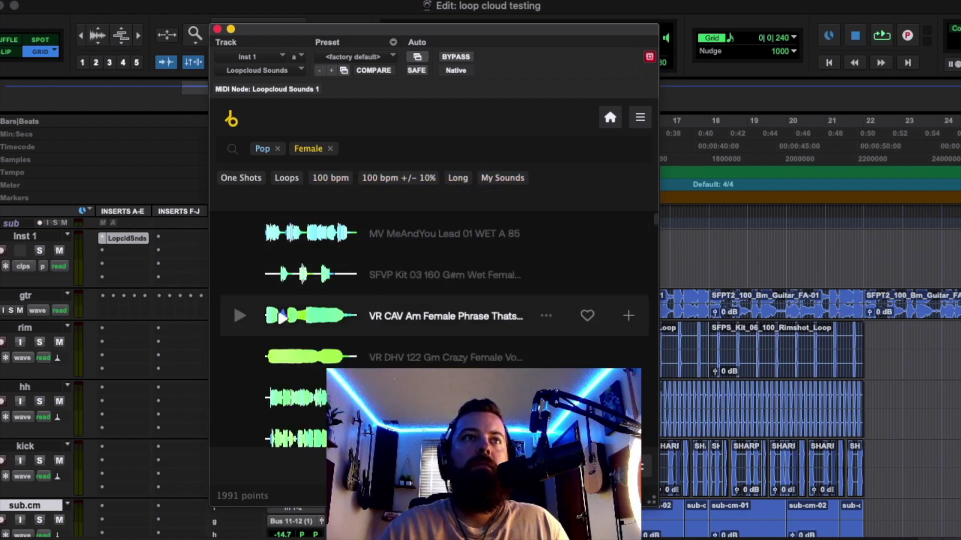
# Audition the female pop vocals from VR CAV Am Female Phrase through AP2 125 Gm YL Lead 2 Fem Voc 10 to XNK F# Fem Vox LetGo W 2.
pyautogui.click(233, 316)
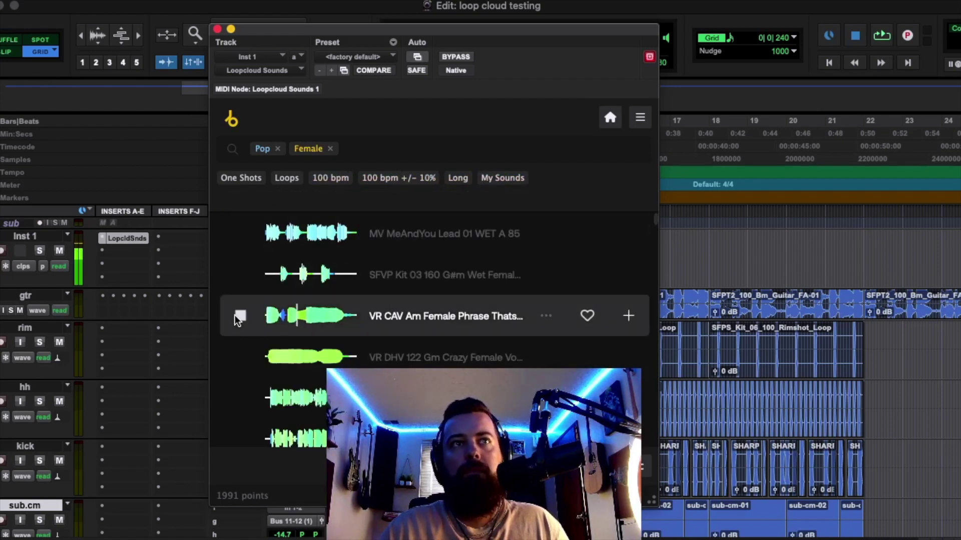
pyautogui.click(240, 358)
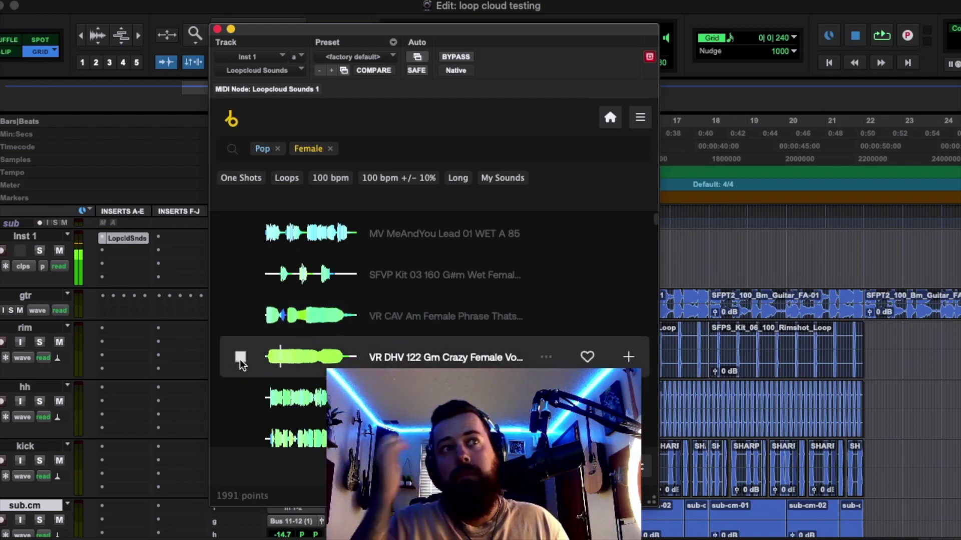
pyautogui.click(241, 399)
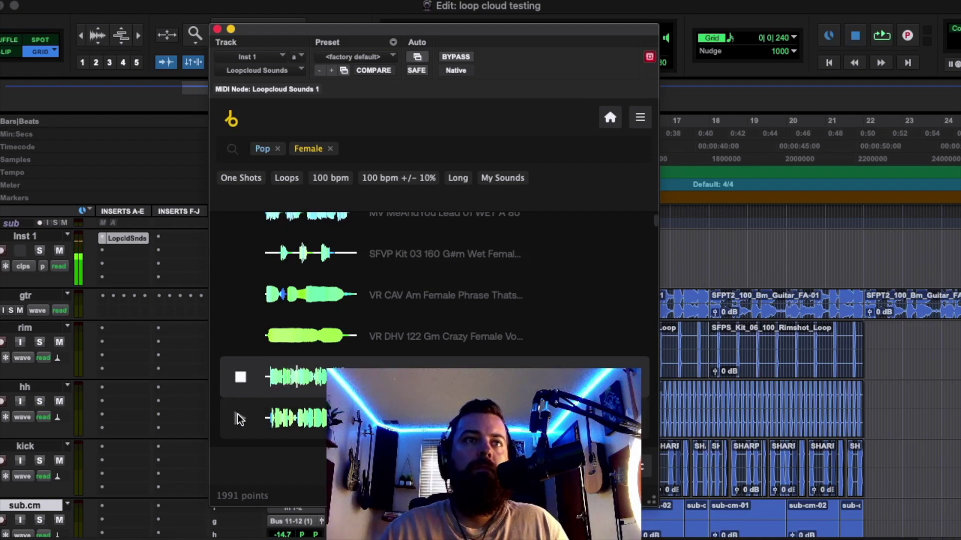
pyautogui.click(238, 418)
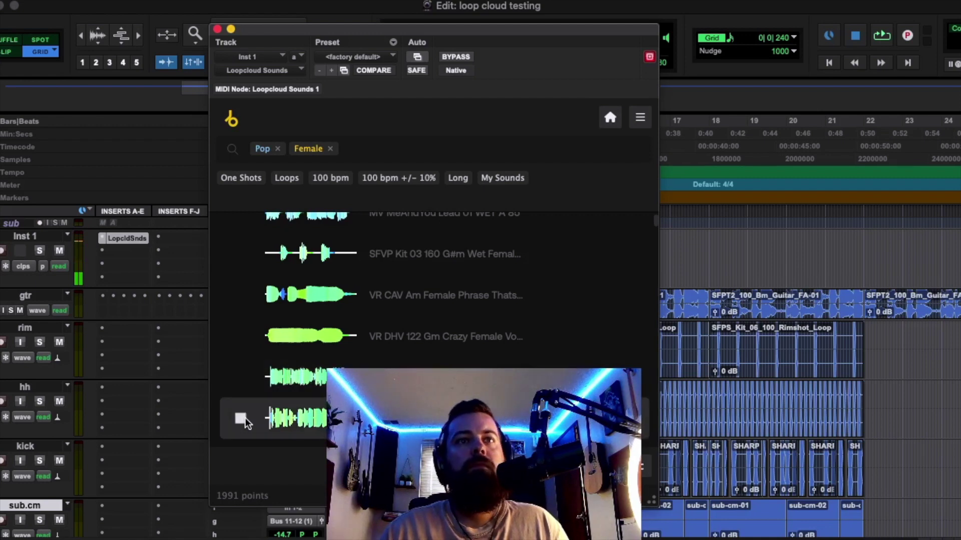
pyautogui.scroll(-2, 243, 420)
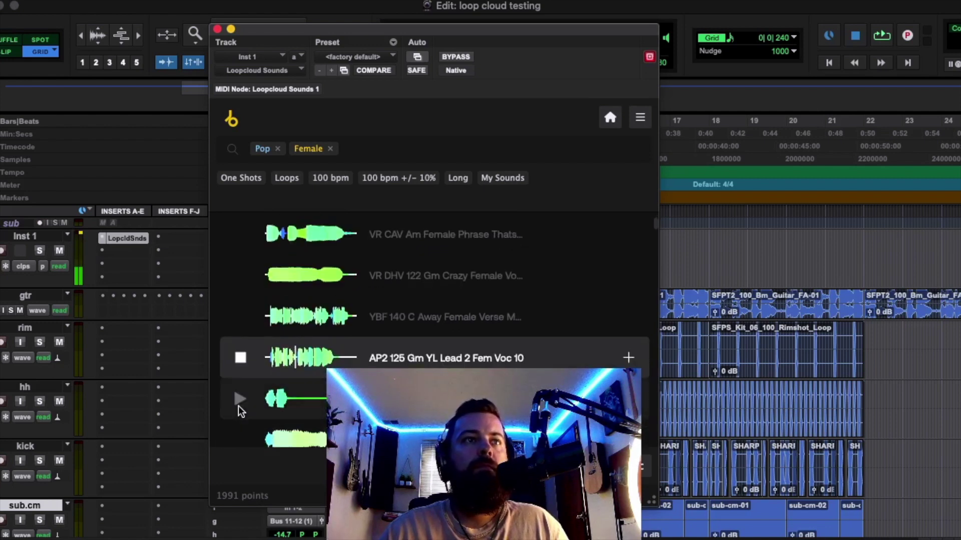
pyautogui.click(241, 402)
pyautogui.scroll(-1, 240, 408)
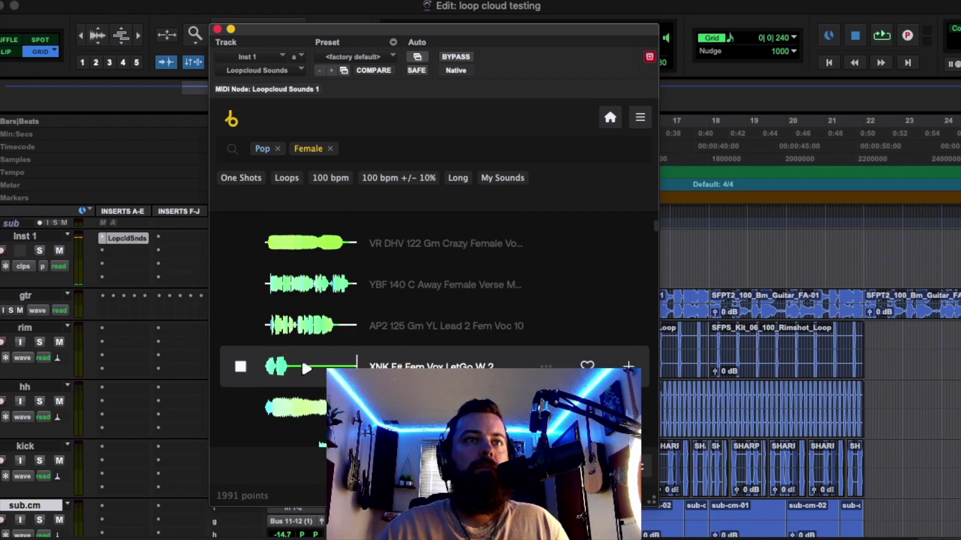
pyautogui.scroll(-2, 299, 376)
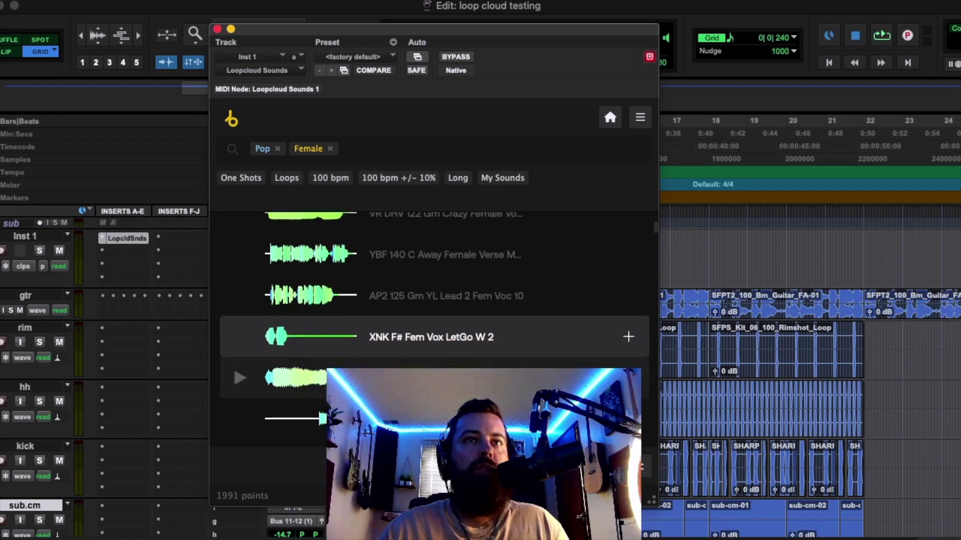
# Add XNK F# Fem Vox LetGo W 2 to the owned samples and reposition the plug-in window to expose the timeline beneath the sub.cm track.
pyautogui.click(630, 340)
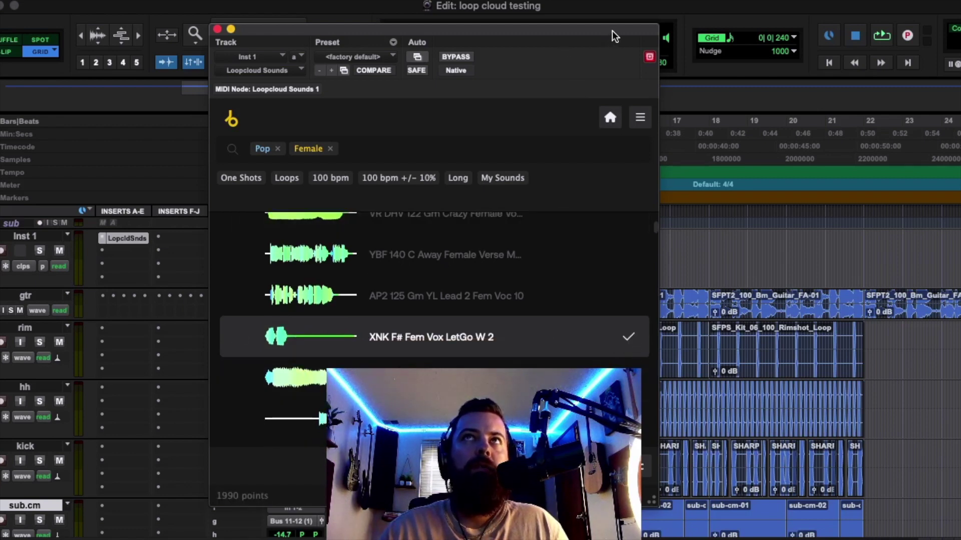
pyautogui.moveTo(612, 31); pyautogui.dragTo(437, 13)
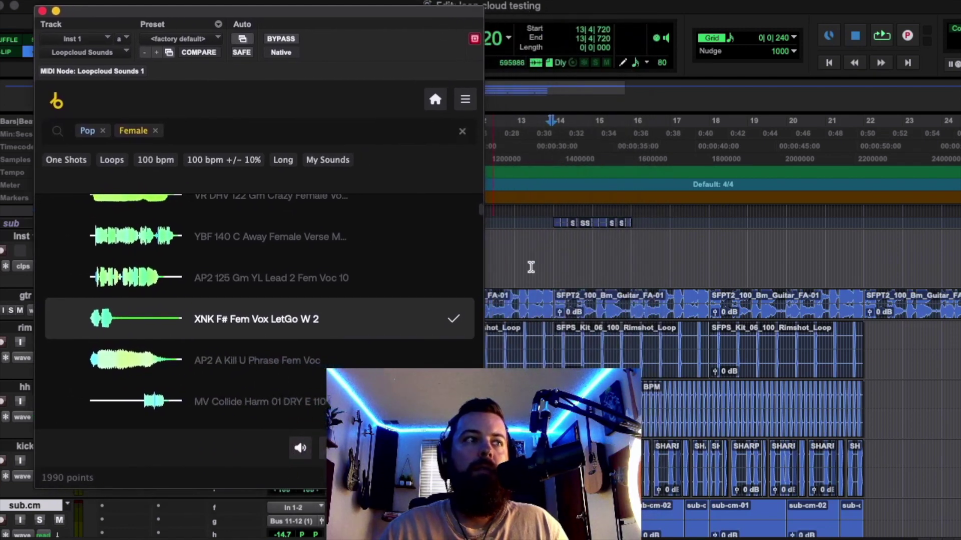
pyautogui.scroll(-5, 585, 301)
pyautogui.moveTo(203, 15); pyautogui.dragTo(509, 51)
pyautogui.moveTo(12, 392); pyautogui.dragTo(15, 443)
pyautogui.moveTo(769, 55); pyautogui.dragTo(448, 62)
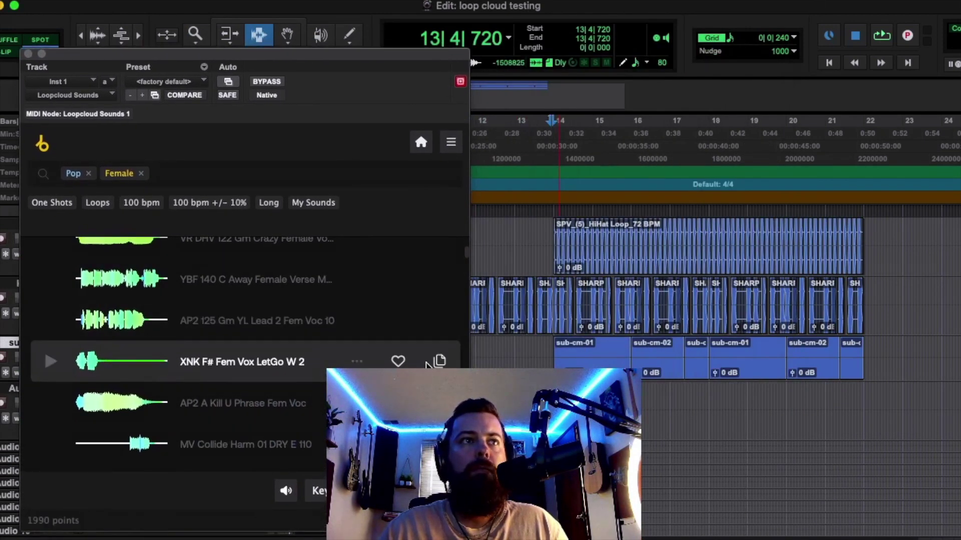
# Place the XNK F# Fem Vox LetGo W 2 sample on the Audio 2 track at 14|1|000.
pyautogui.click(439, 361)
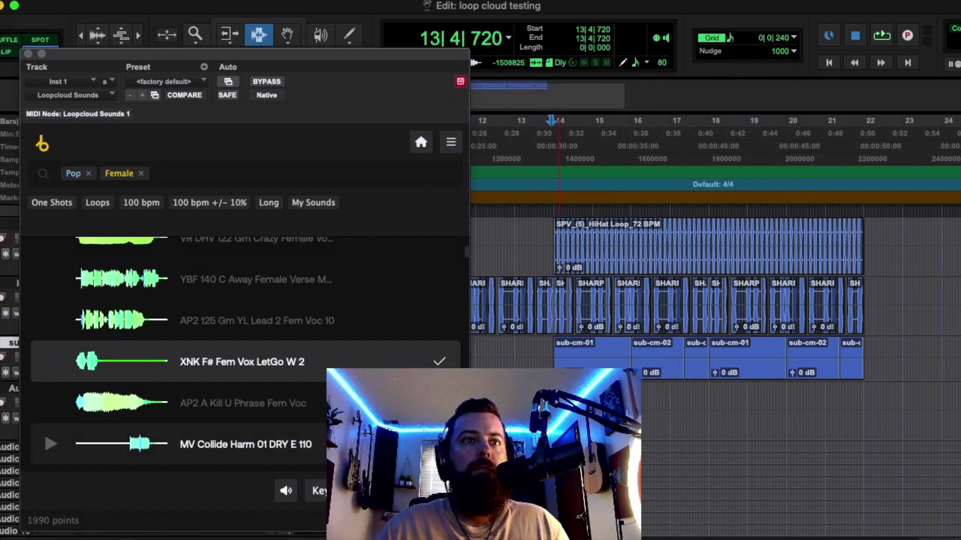
pyautogui.moveTo(370, 373); pyautogui.dragTo(561, 407)
pyautogui.press('t')
pyautogui.press('t')
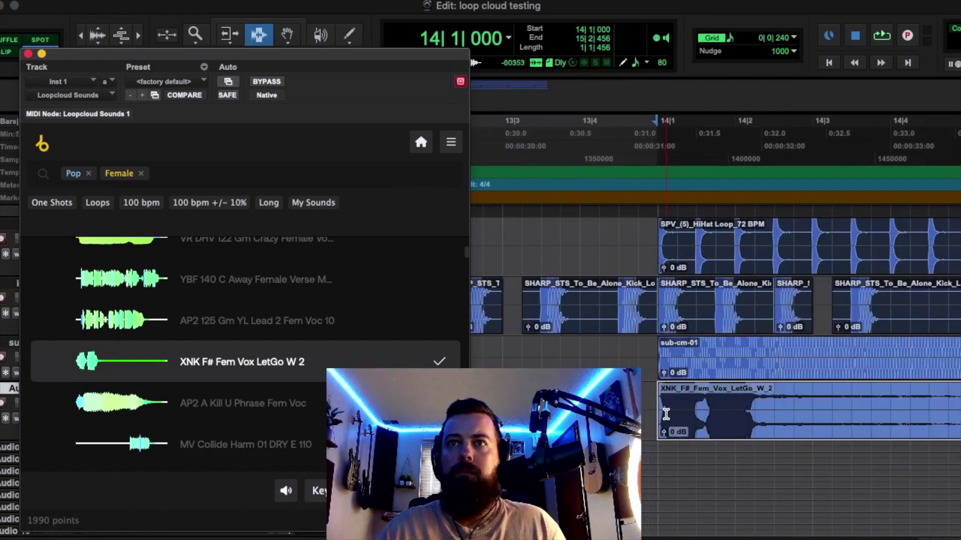
# Play the new vocal with the beat from bar 14 and move the plug-in window off the tracks.
pyautogui.click(666, 414)
pyautogui.press('space')
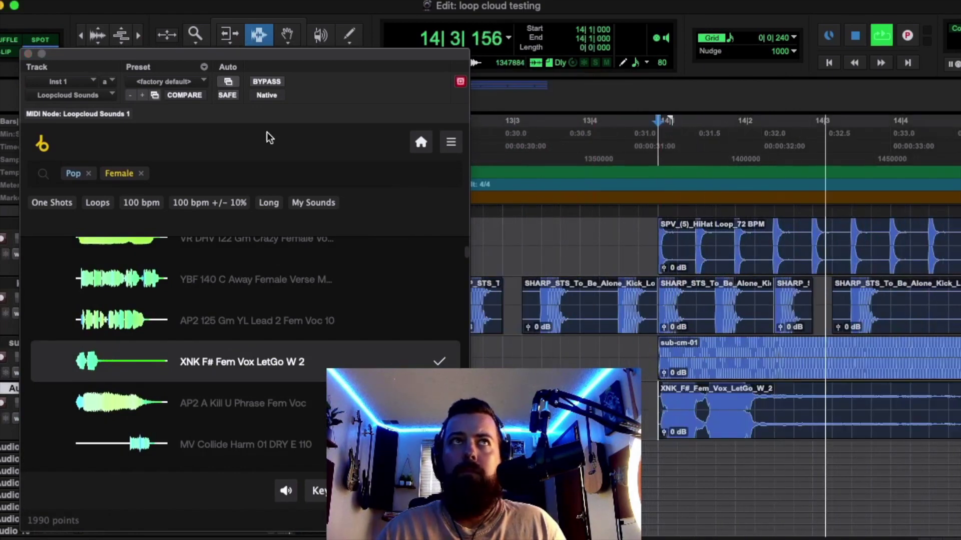
pyautogui.press('space')
pyautogui.moveTo(73, 53); pyautogui.dragTo(319, 531)
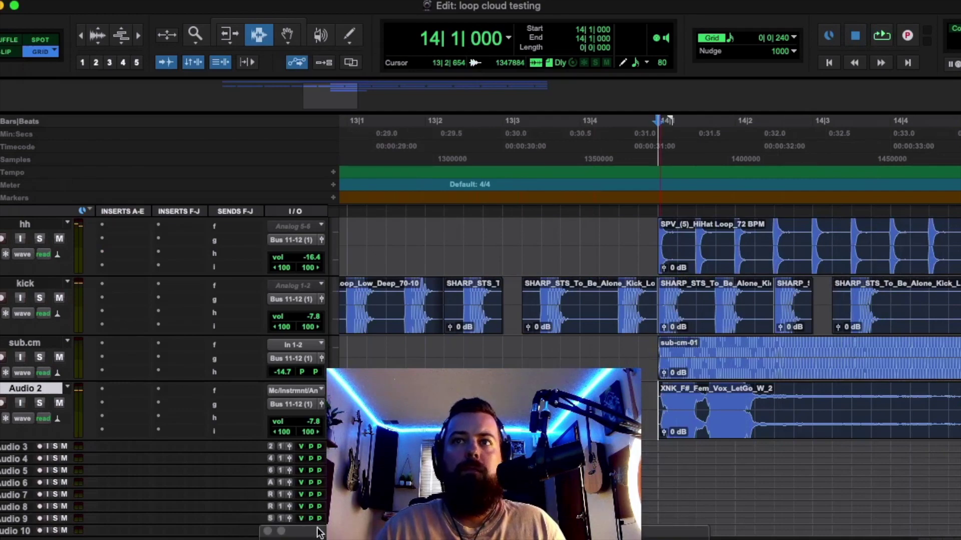
# Mute the Audio 2 vocal track and play the beat from just before bar 14.
pyautogui.press('r')
pyautogui.press('r')
pyautogui.press('r')
pyautogui.doubleClick(678, 410)
pyautogui.click(60, 403)
pyautogui.click(660, 391)
pyautogui.press('space')
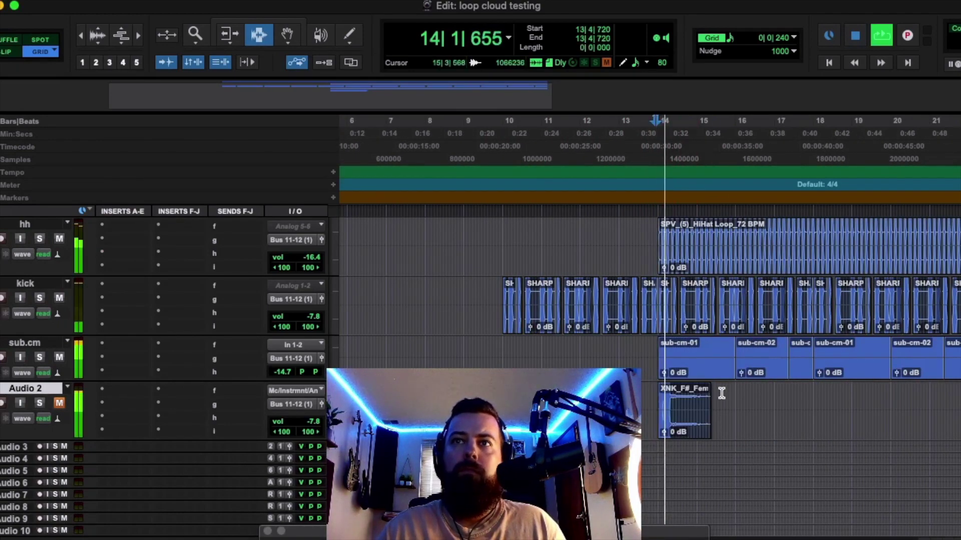
pyautogui.press('t')
pyautogui.press('t')
# Copy the vocal clip from bar 14 to 15|3|480 on Audio 2 and nudge the copy earlier to 15|3|444.
pyautogui.doubleClick(652, 410)
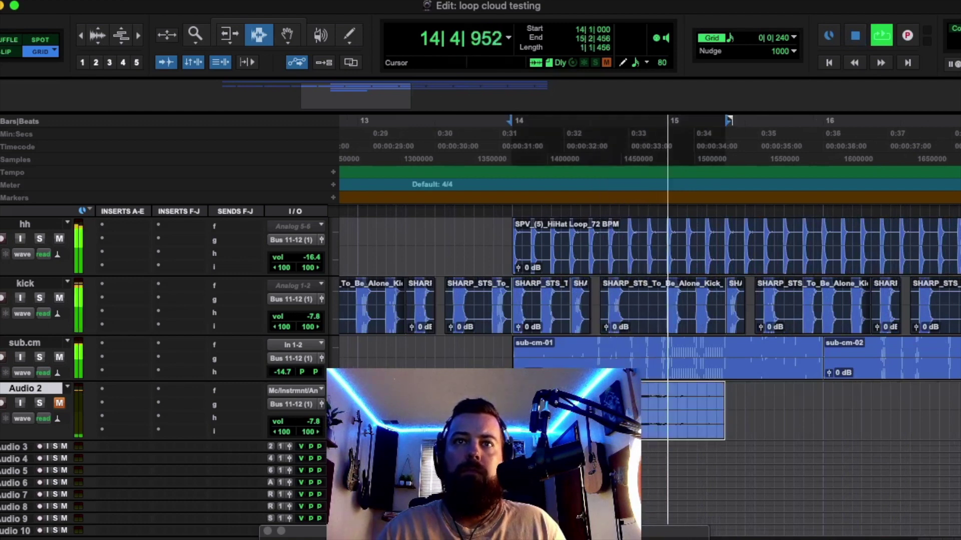
pyautogui.press('space')
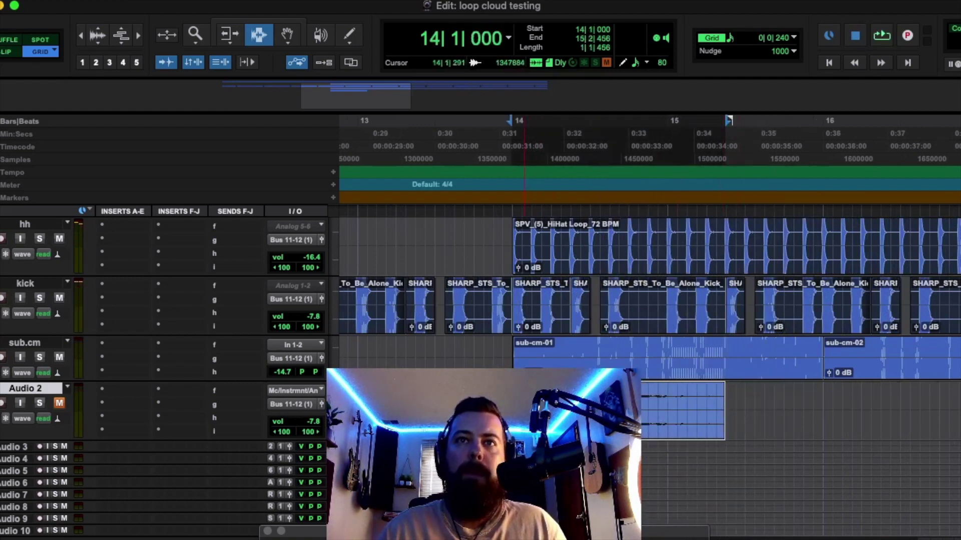
pyautogui.click(747, 395)
pyautogui.press('space')
pyautogui.press('t')
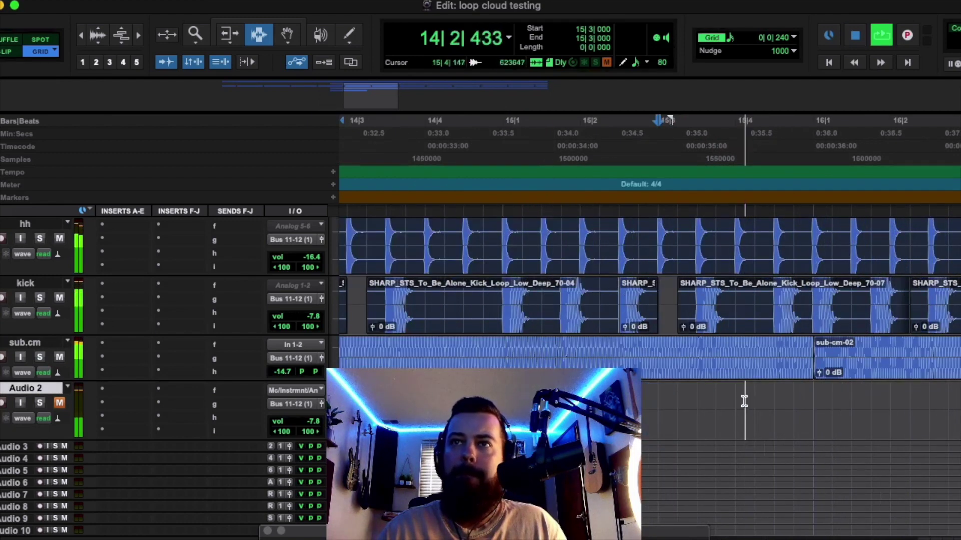
pyautogui.click(700, 400)
pyautogui.press('space')
pyautogui.press('super+v')
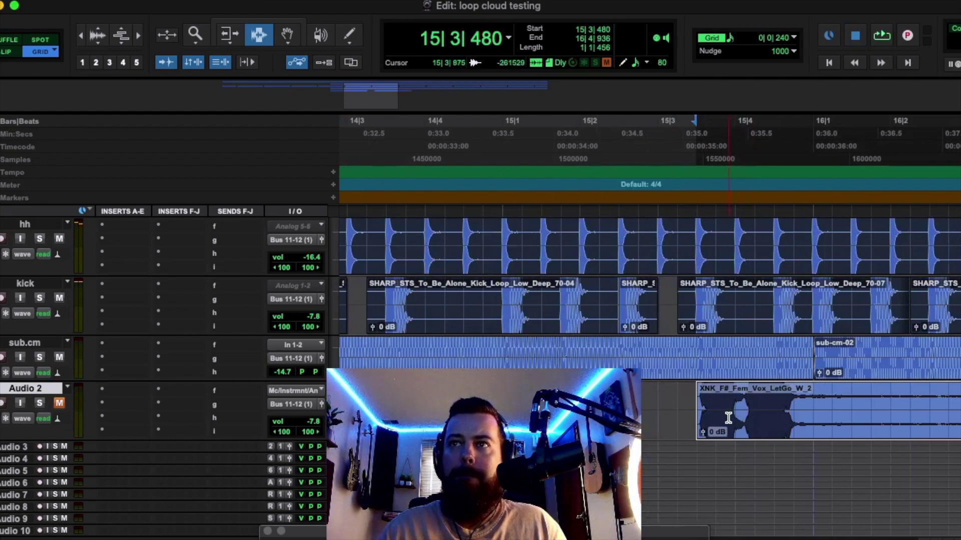
pyautogui.press('t')
pyautogui.press('-')
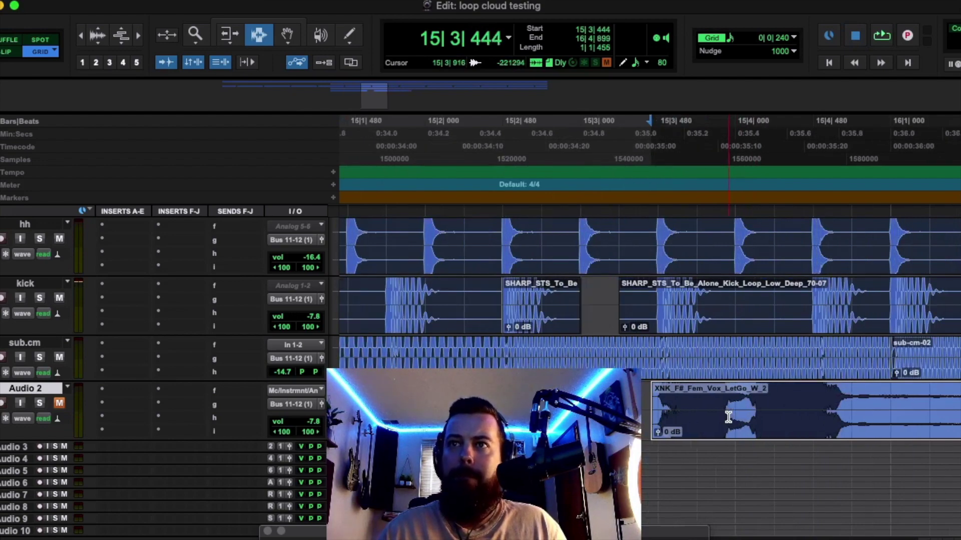
# Delete the original vocal clip at 14|1|000 from the Audio 2 track.
pyautogui.press('r')
pyautogui.press('r')
pyautogui.press('r')
pyautogui.doubleClick(561, 406)
pyautogui.press('BackSpace')
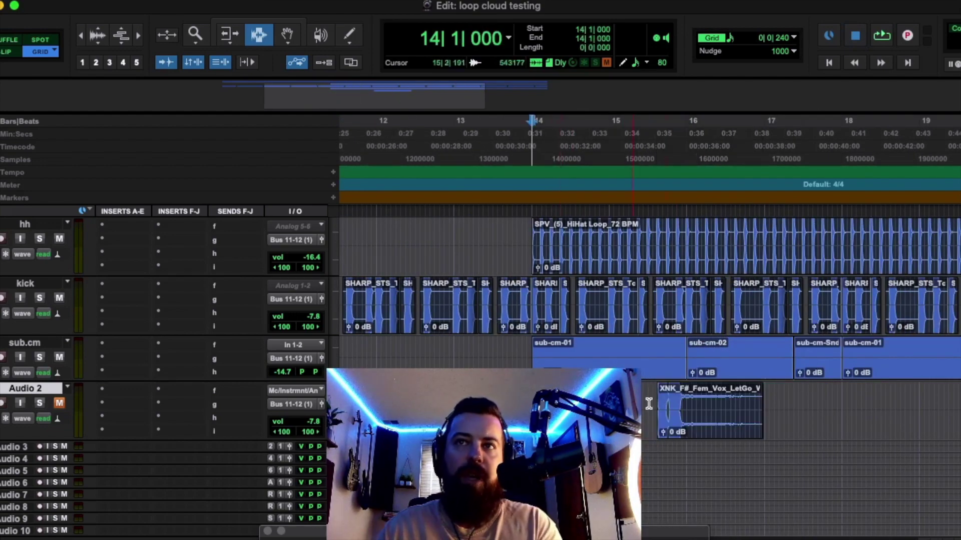
# Duplicate the vocal clip two bars further along on Audio 2 and unmute the track.
pyautogui.moveTo(656, 403); pyautogui.dragTo(807, 408)
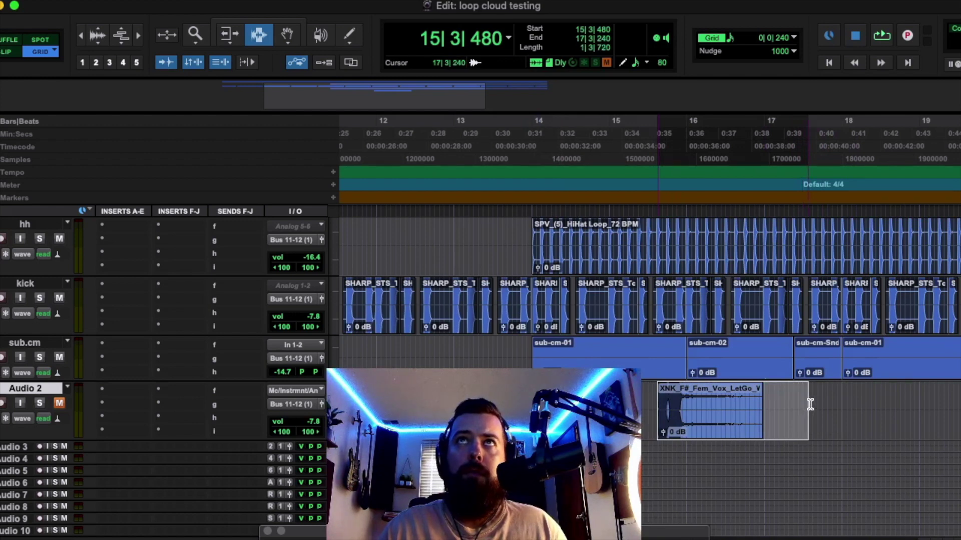
pyautogui.press('super+d')
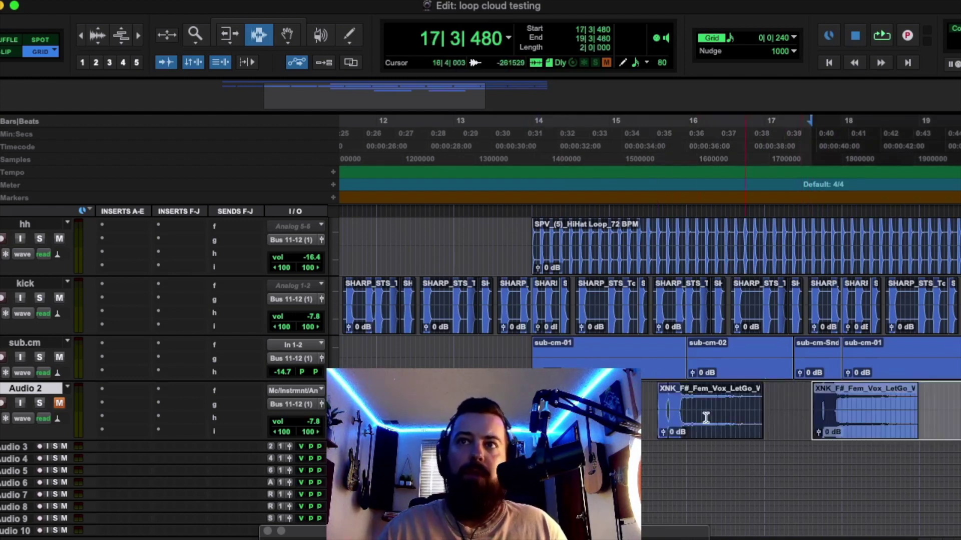
pyautogui.click(652, 406)
pyautogui.click(59, 402)
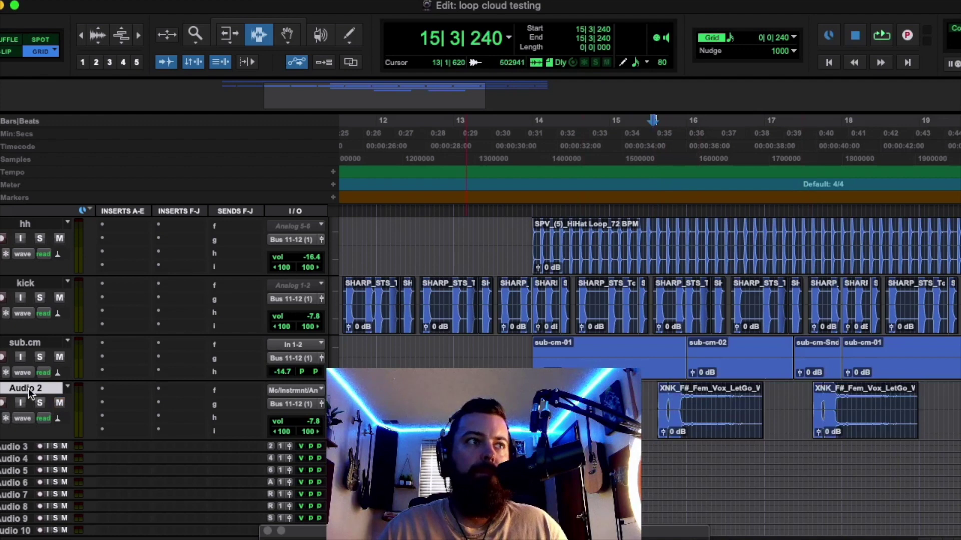
# Rename the Audio 2 track to "vox fx".
pyautogui.doubleClick(28, 388)
pyautogui.write('Vox fx')
pyautogui.press('Return')
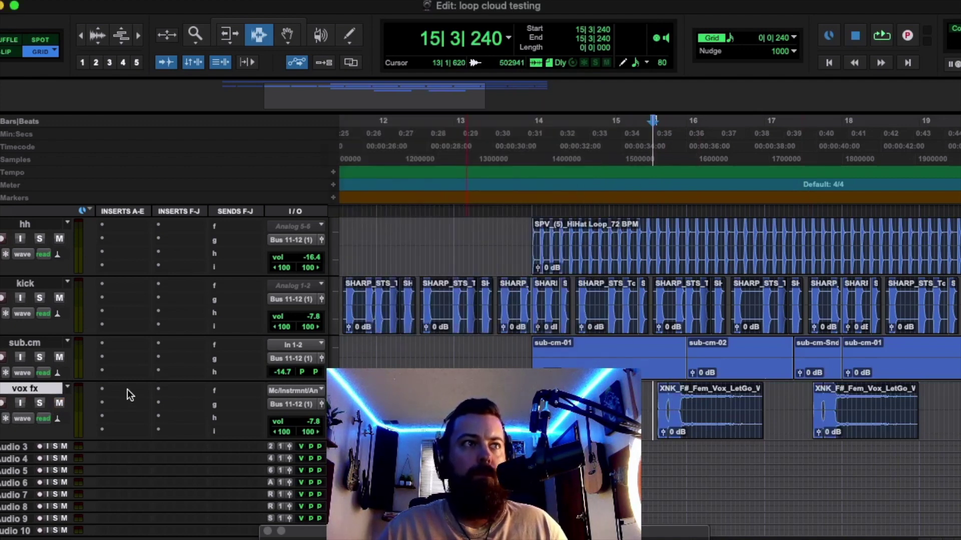
# Insert the JST Sky Box multichannel reverb in the first insert slot of the vox fx track.
pyautogui.click(127, 389)
pyautogui.moveTo(127, 391)
pyautogui.moveTo(301, 400)
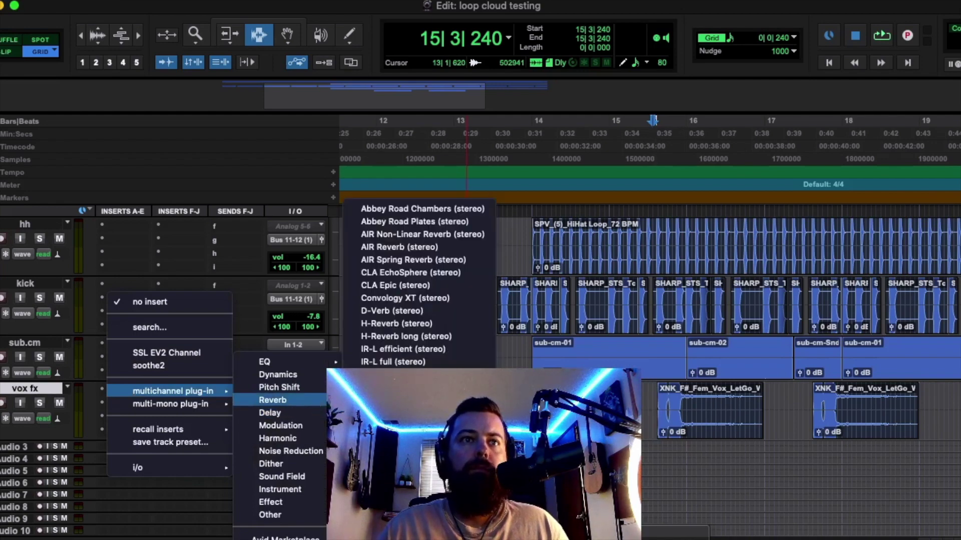
pyautogui.click(415, 426)
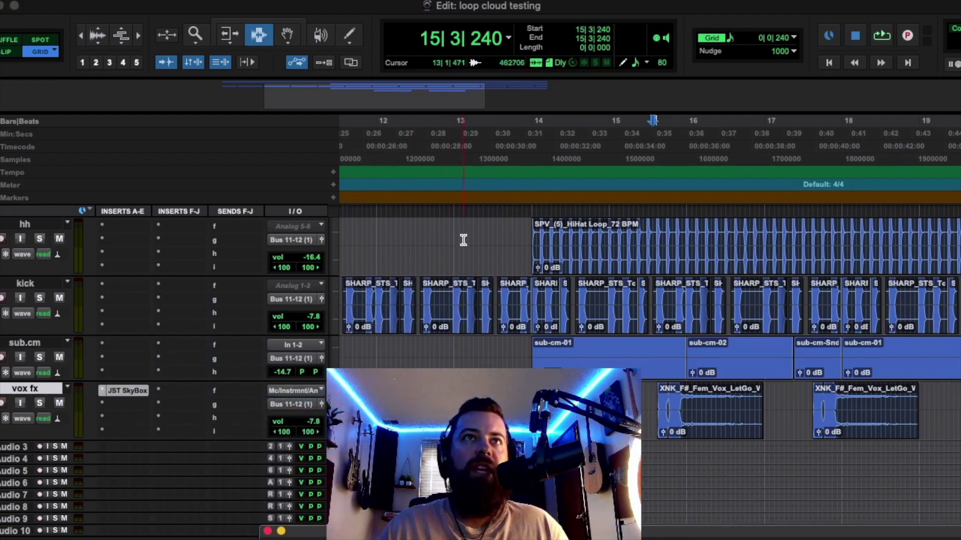
# Set Sky Box to the Blood reverb type with the mix at about 78%, and close the plug-in.
pyautogui.moveTo(536, 529); pyautogui.dragTo(387, 9)
pyautogui.moveTo(362, 272)
pyautogui.moveTo(362, 267); pyautogui.dragTo(346, 141)
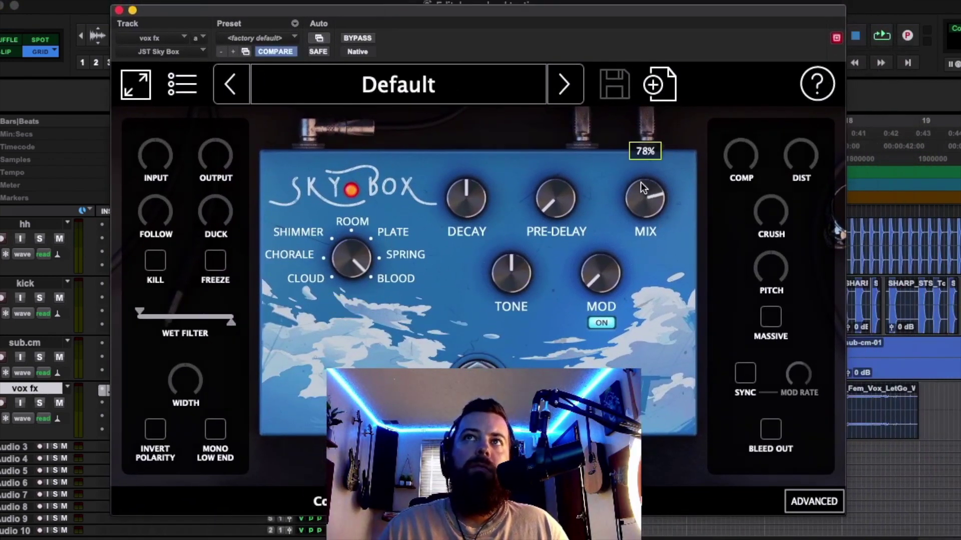
pyautogui.moveTo(641, 183); pyautogui.dragTo(640, 181)
pyautogui.click(120, 10)
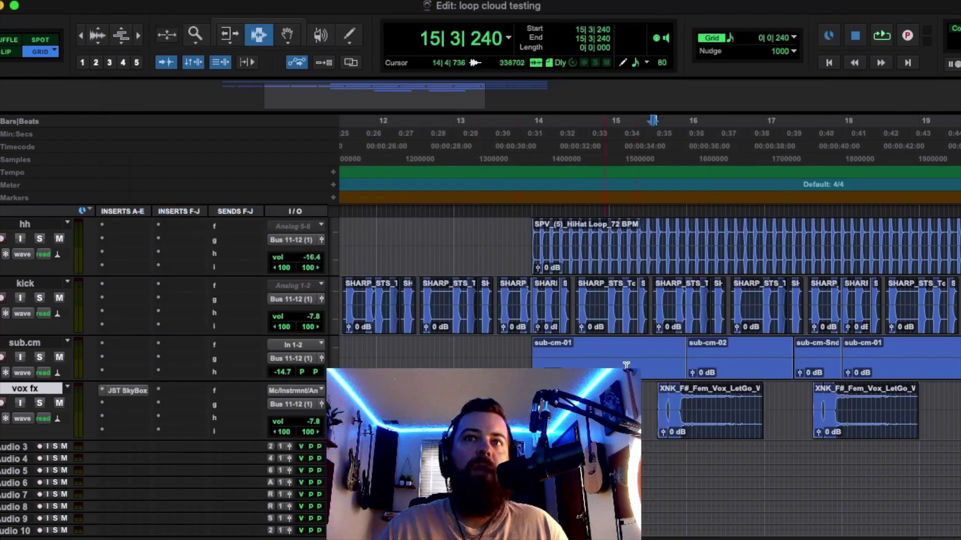
# Play the arrangement from 14|3|000 and lower the vox fx fader to -14.7 dB in the mixer.
pyautogui.click(571, 408)
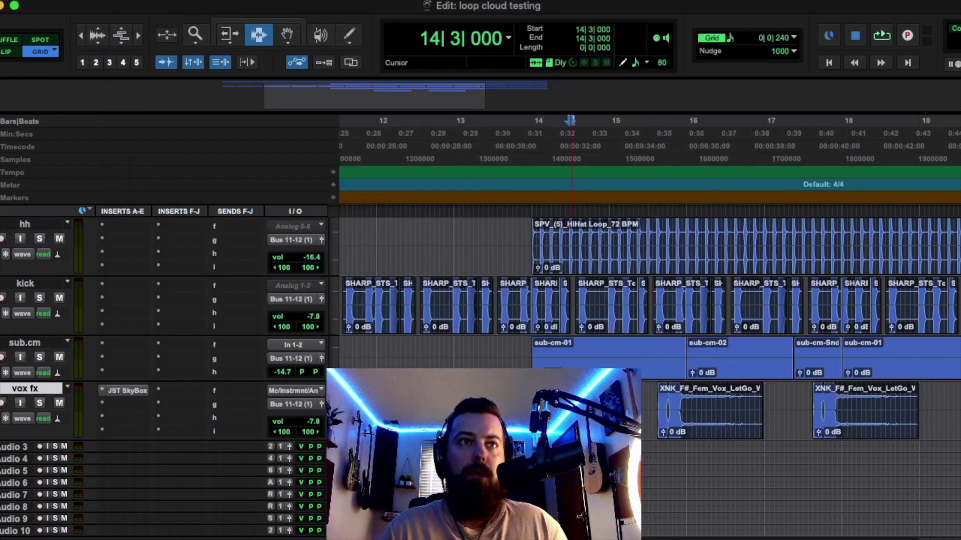
pyautogui.press('super+equal')
pyautogui.press('space')
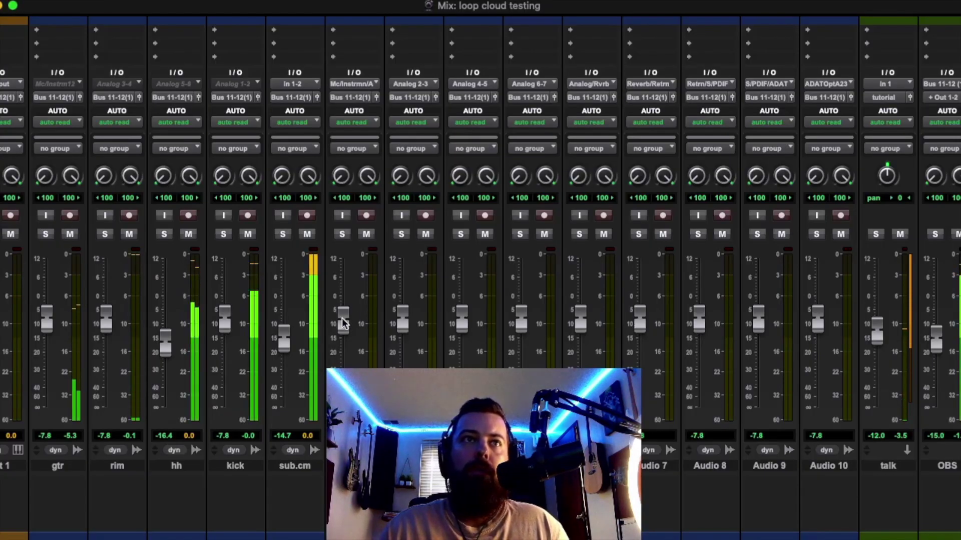
pyautogui.moveTo(343, 322); pyautogui.dragTo(343, 334)
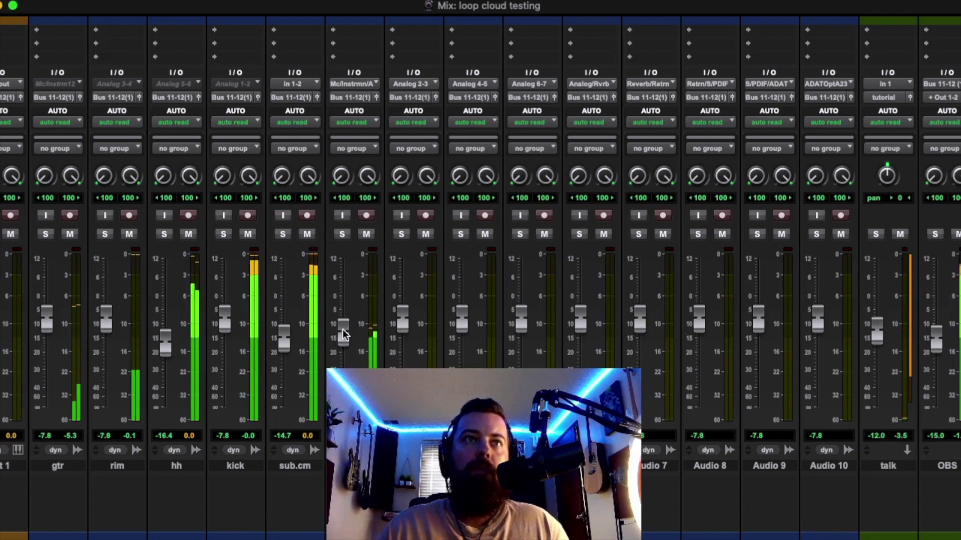
# Reduce the Sky Box mix on the vox fx track to about 34% and return to the edit window.
pyautogui.scroll(5, 338, 76)
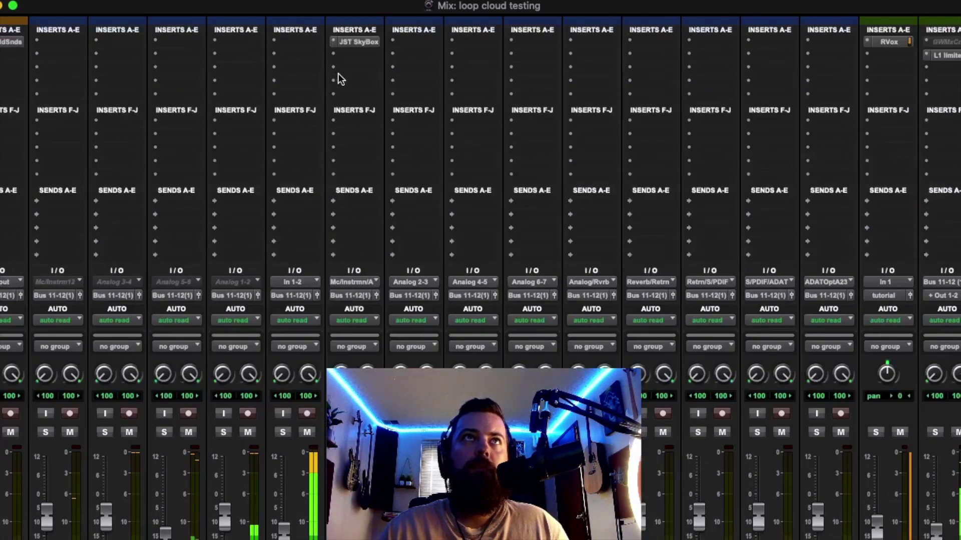
pyautogui.click(362, 42)
pyautogui.moveTo(648, 199); pyautogui.dragTo(647, 243)
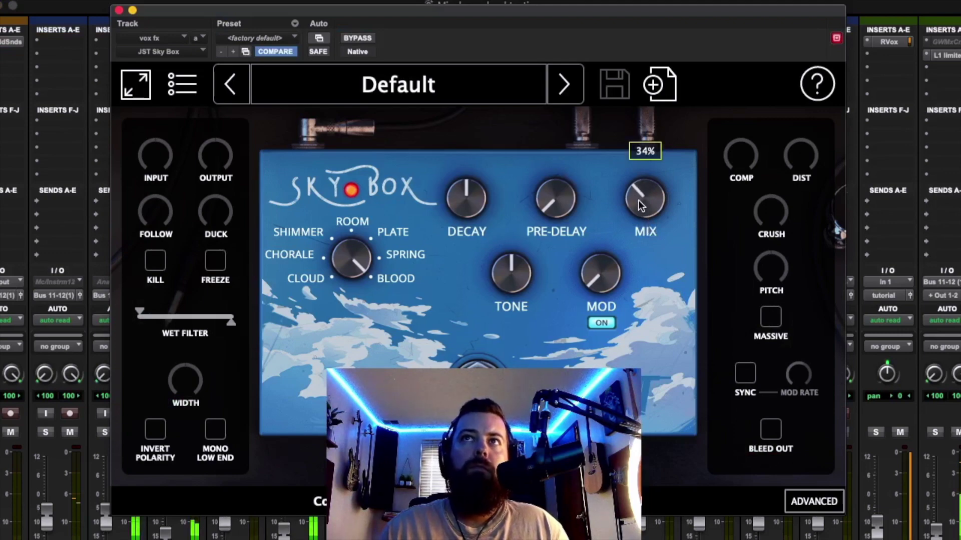
pyautogui.click(132, 11)
pyautogui.scroll(-3, 391, 293)
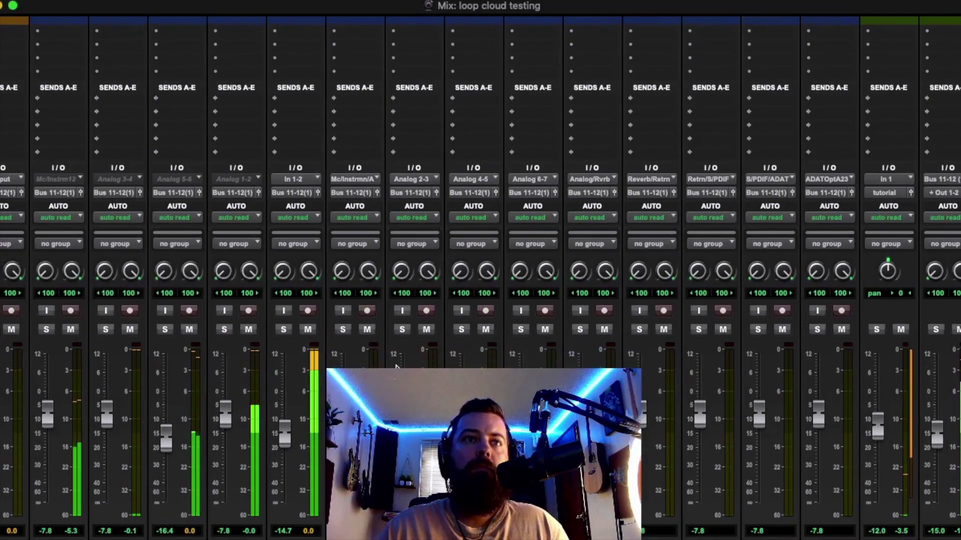
pyautogui.press('super+equal')
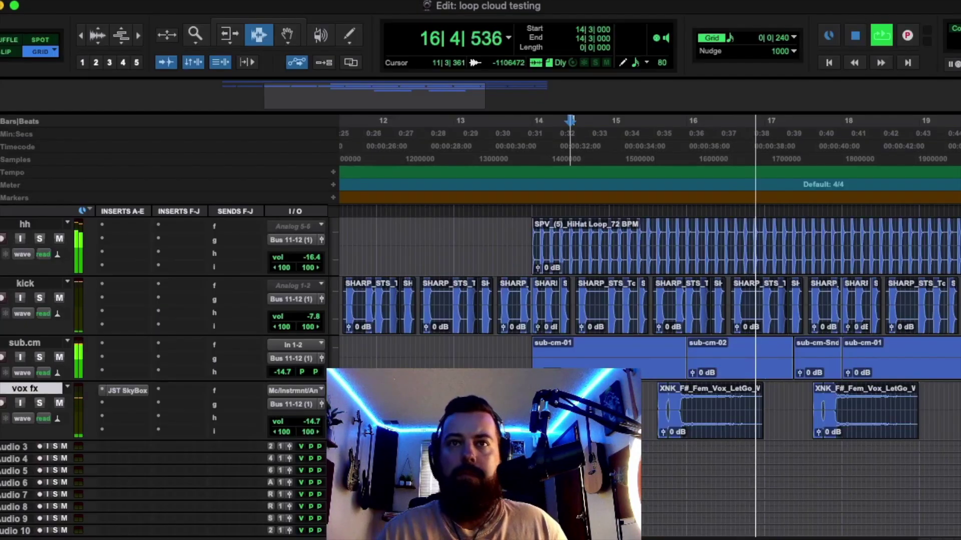
# Stop playback and nudge the first vocal clip on the vox fx track earlier to 15|3|407.
pyautogui.press('space')
pyautogui.doubleClick(699, 404)
pyautogui.press('t')
pyautogui.press('t')
pyautogui.press('t')
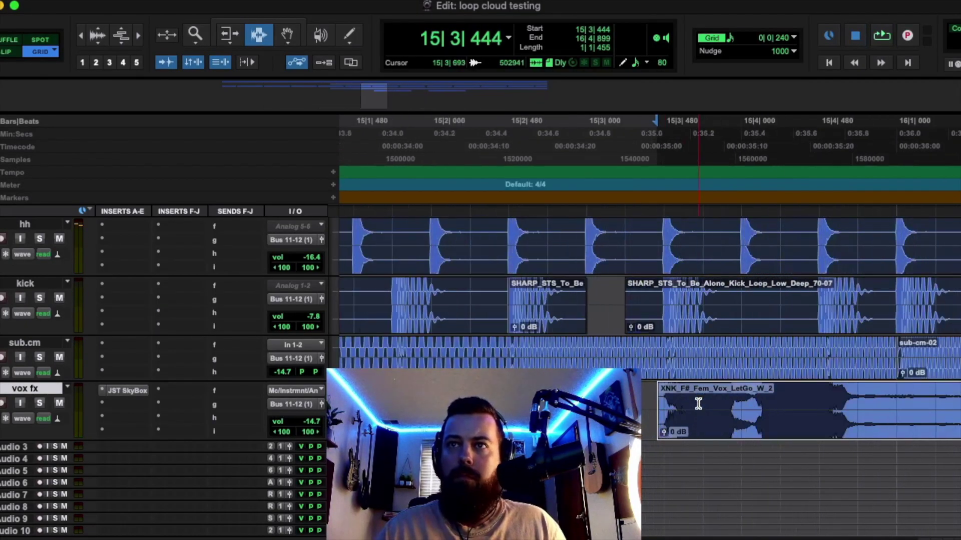
pyautogui.press('-')
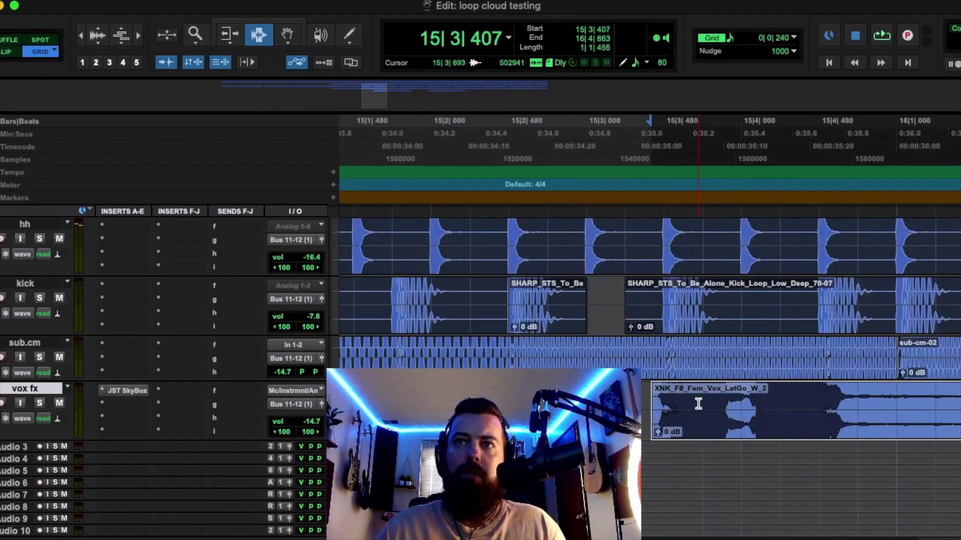
# Play back the vocal clip on the vox fx track from 15|2|720 to hear its timing against the drums.
pyautogui.press('space')
pyautogui.press('-')
pyautogui.press('space')
pyautogui.click(559, 398)
pyautogui.press('space')
pyautogui.press('r')
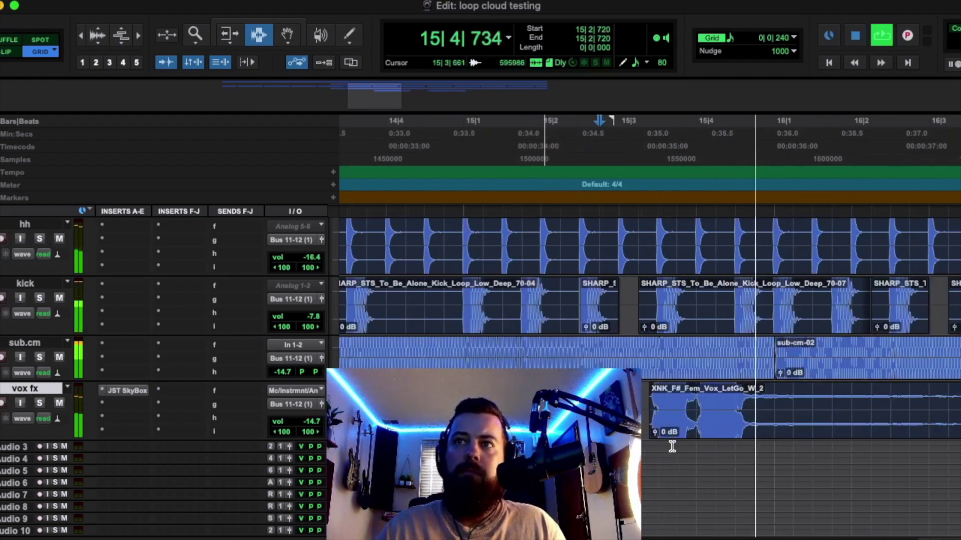
# Select the two bars from 15|3|240 to 17|3|240 on the vox fx track and duplicate them.
pyautogui.moveTo(647, 399); pyautogui.dragTo(776, 420)
pyautogui.press('r')
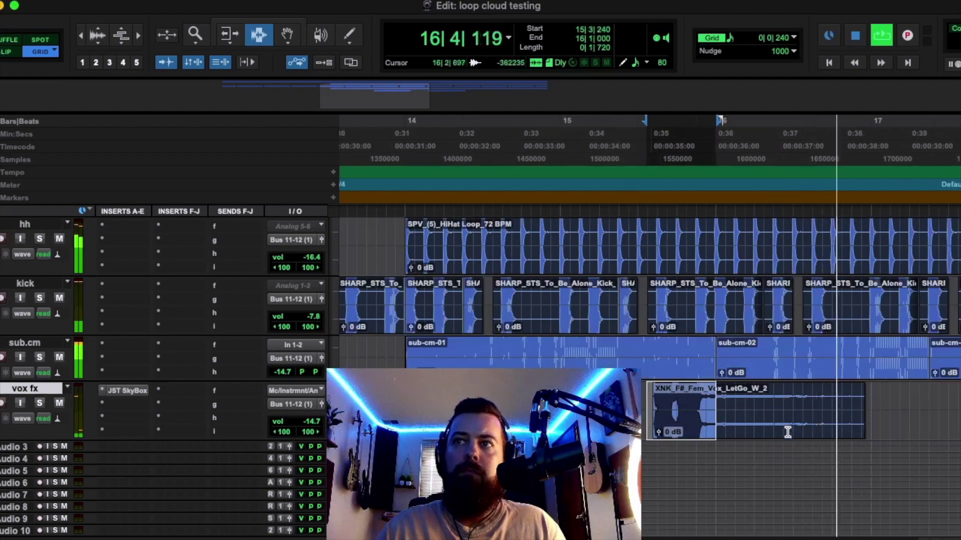
pyautogui.hscroll(5, 821, 425)
pyautogui.hscroll(3, 828, 423)
pyautogui.keyDown('shift'); pyautogui.click(665, 412); pyautogui.keyUp('shift')
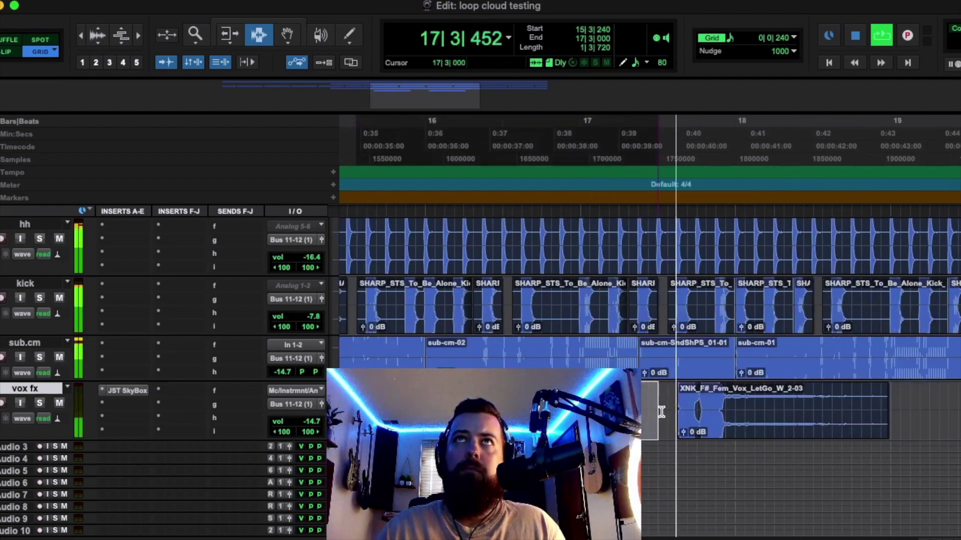
pyautogui.press('space')
pyautogui.press('r')
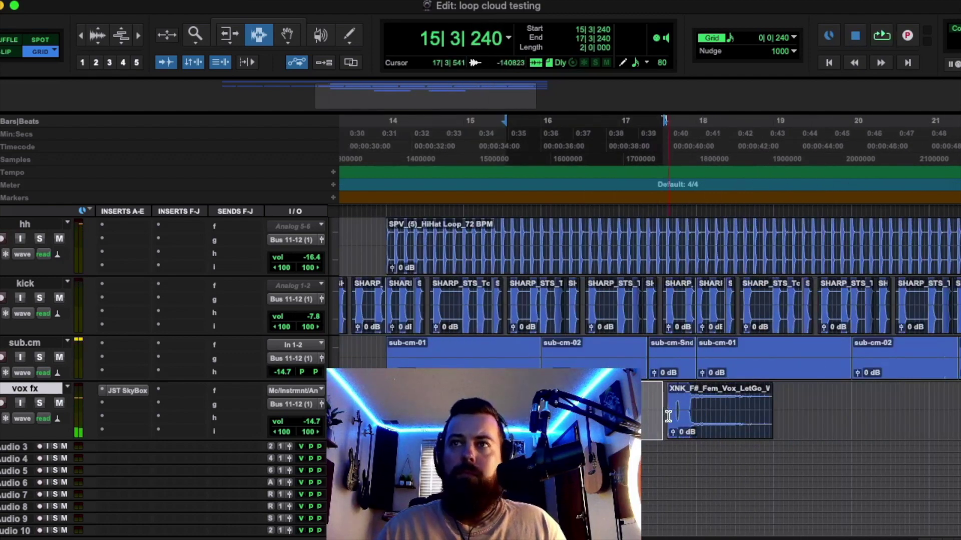
pyautogui.press('super+d')
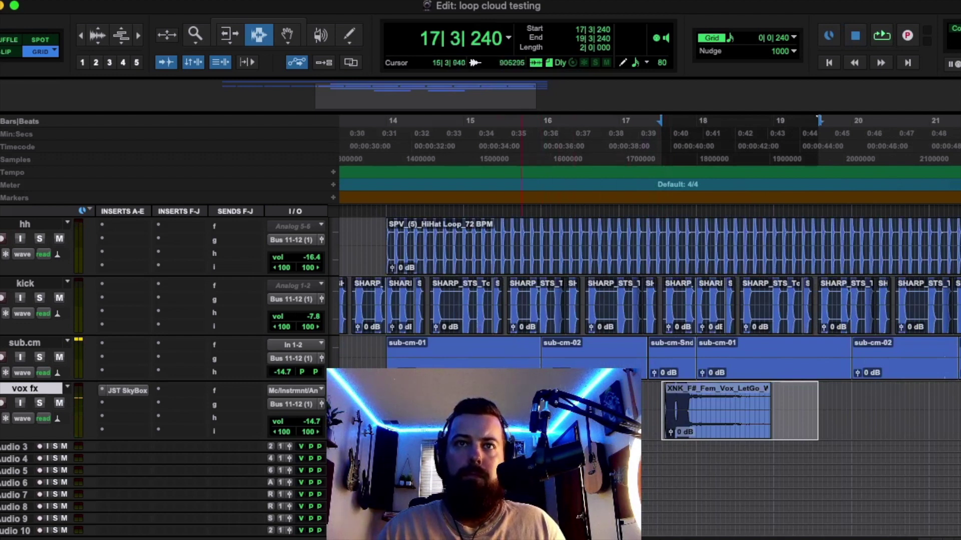
# Move JST SkyBox to the second insert slot of the vox fx track and add Vocal Bender in the first.
pyautogui.click(462, 411)
pyautogui.click(458, 412)
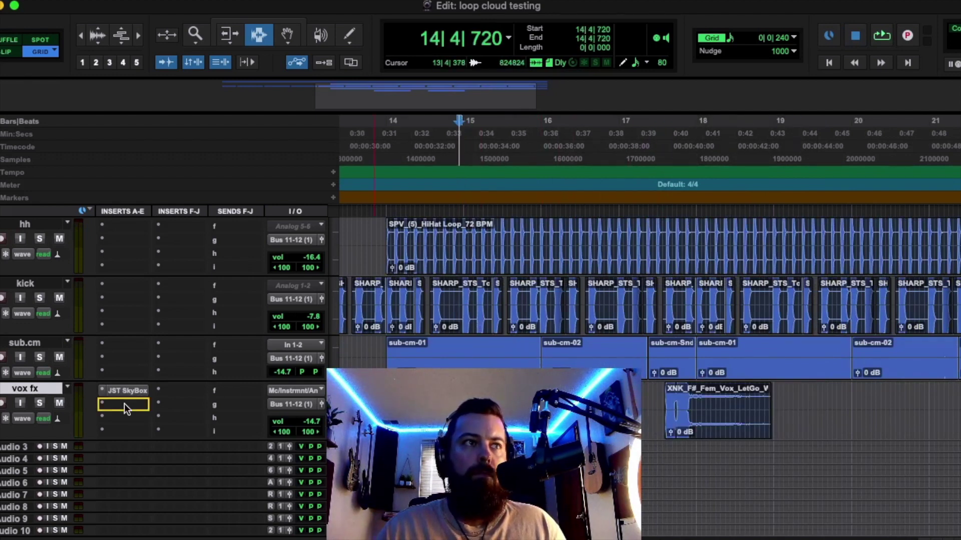
pyautogui.click(115, 389)
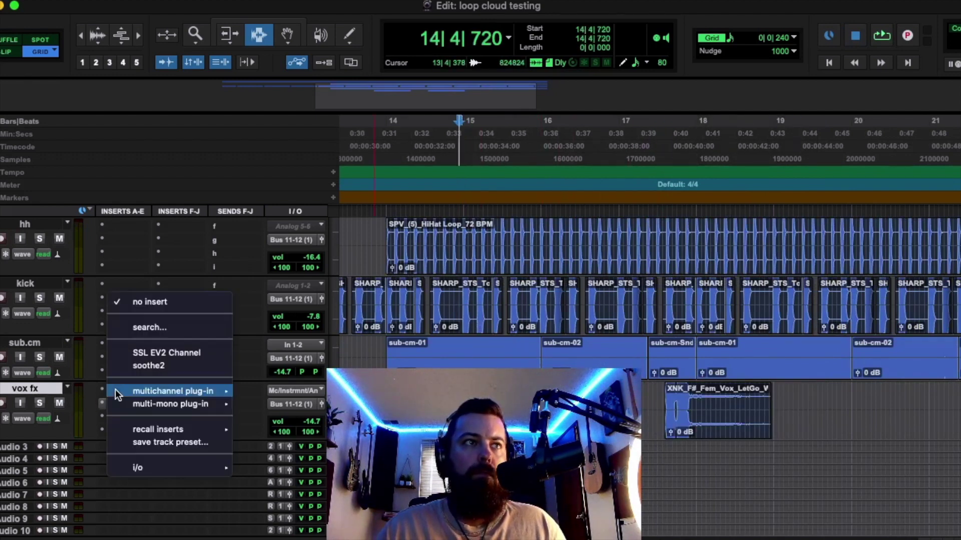
pyautogui.moveTo(220, 391)
pyautogui.moveTo(320, 384)
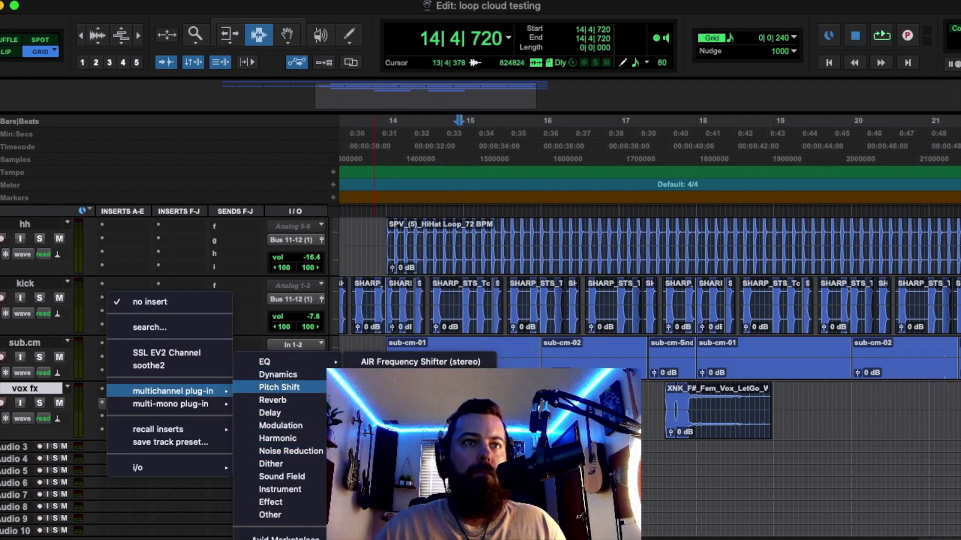
pyautogui.click(400, 480)
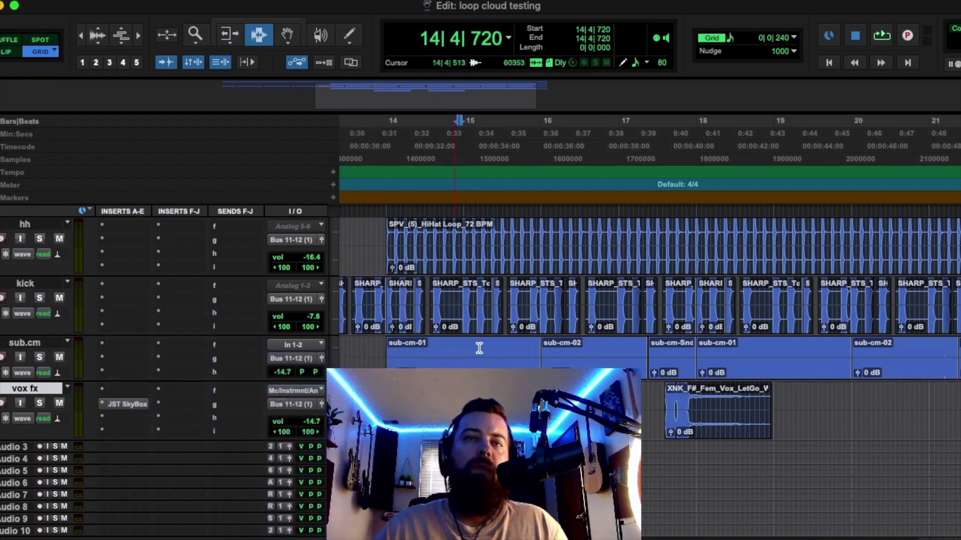
# Lower the Formant in Vocal Bender while playing from 15|2|240, leaving the plug-in closed and playback stopped.
pyautogui.click(490, 420)
pyautogui.press('space')
pyautogui.moveTo(399, 167); pyautogui.dragTo(398, 210)
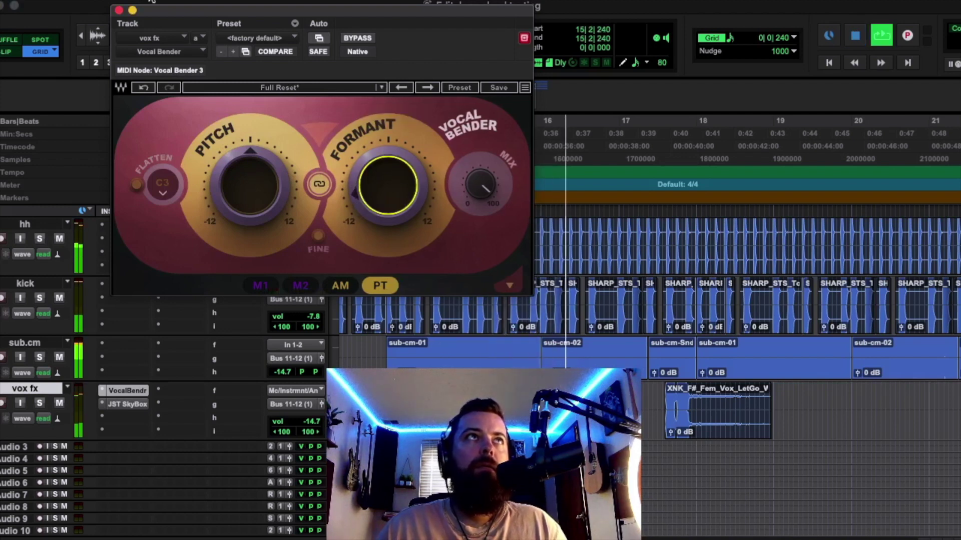
pyautogui.click(119, 10)
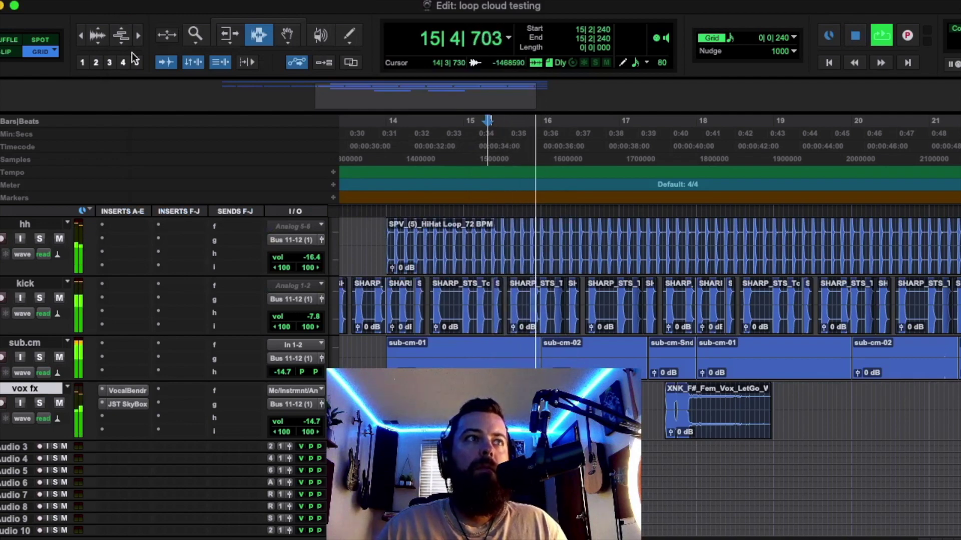
pyautogui.press('space')
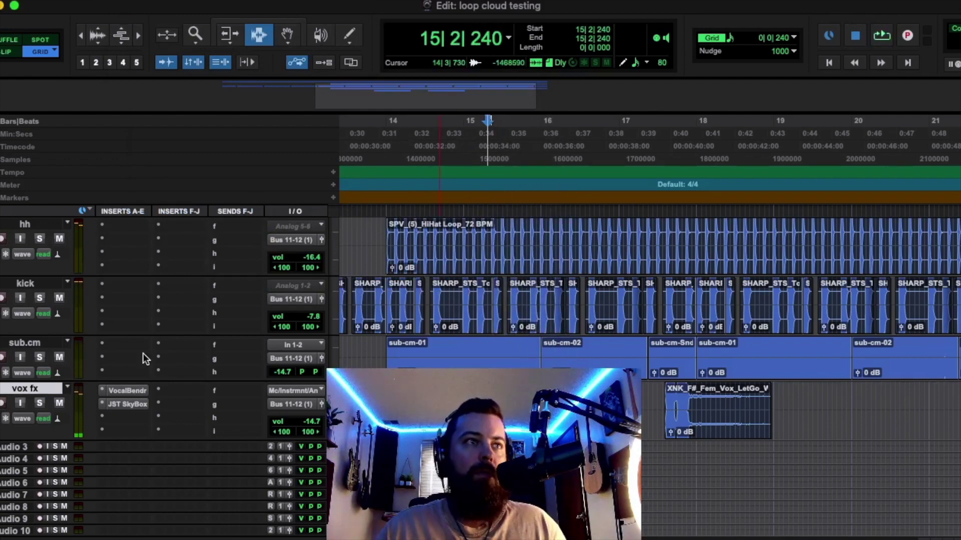
# In SkyBox on the vox fx track, adjust the Decay, turn up the Tone and set Mod to 4%.
pyautogui.click(133, 404)
pyautogui.moveTo(467, 197); pyautogui.dragTo(457, 214)
pyautogui.moveTo(507, 269); pyautogui.dragTo(528, 201)
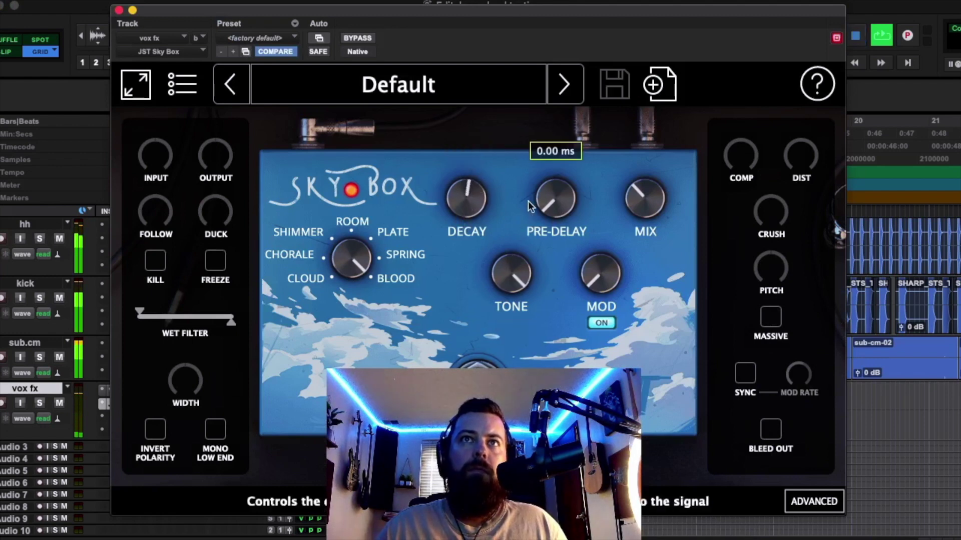
pyautogui.moveTo(600, 286); pyautogui.dragTo(601, 329)
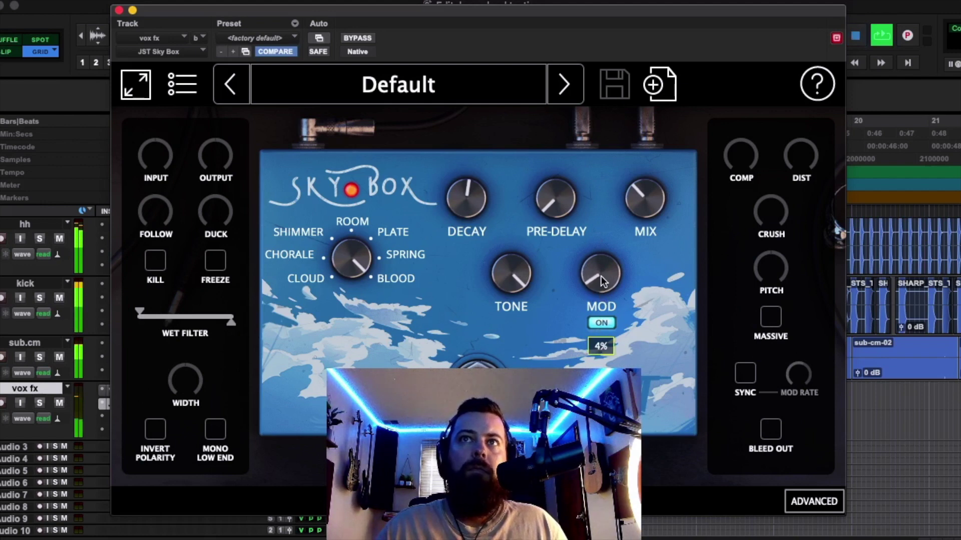
# Set SkyBox's Decay to 40% and raise its Mix to slightly under halfway, and close the plug-in.
pyautogui.moveTo(648, 202)
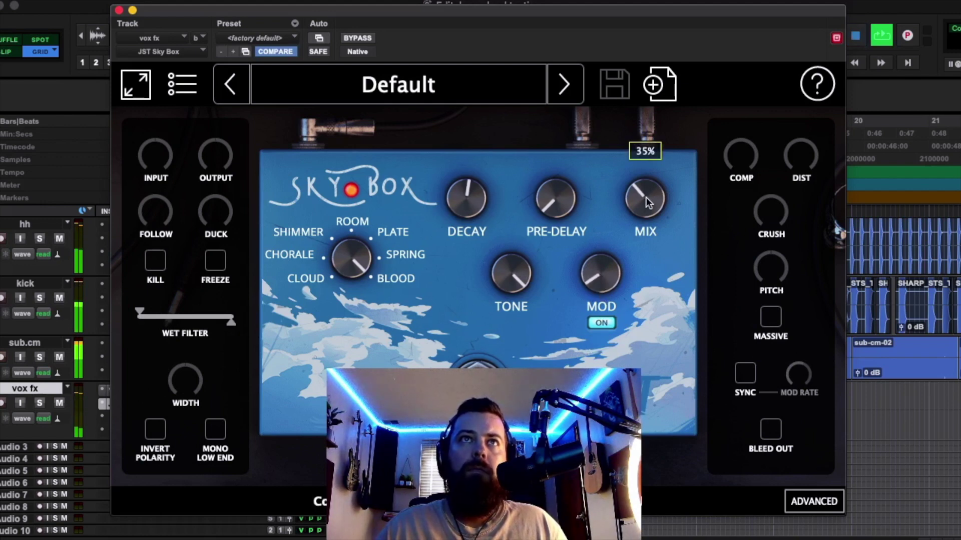
pyautogui.moveTo(458, 203); pyautogui.dragTo(458, 222)
pyautogui.moveTo(639, 205)
pyautogui.mouseDown()
pyautogui.moveTo(645, 178)
pyautogui.moveTo(640, 201)
pyautogui.mouseUp()
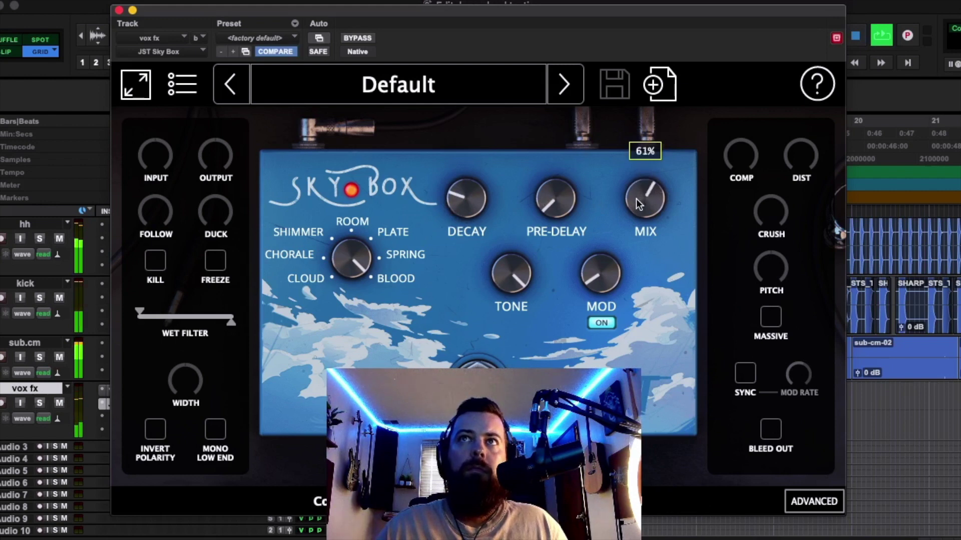
pyautogui.moveTo(475, 220); pyautogui.dragTo(485, 209)
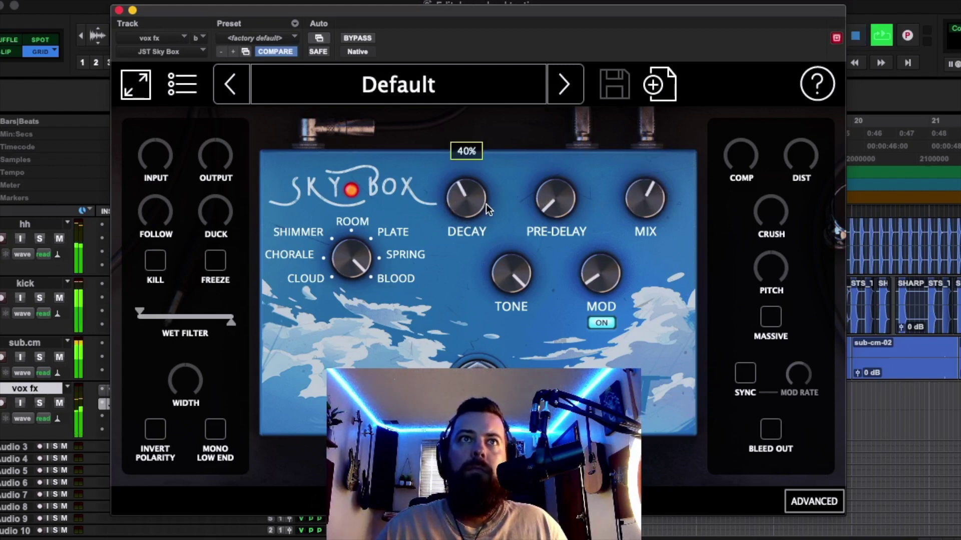
pyautogui.moveTo(645, 206)
pyautogui.mouseDown()
pyautogui.moveTo(648, 215)
pyautogui.moveTo(637, 214)
pyautogui.mouseUp()
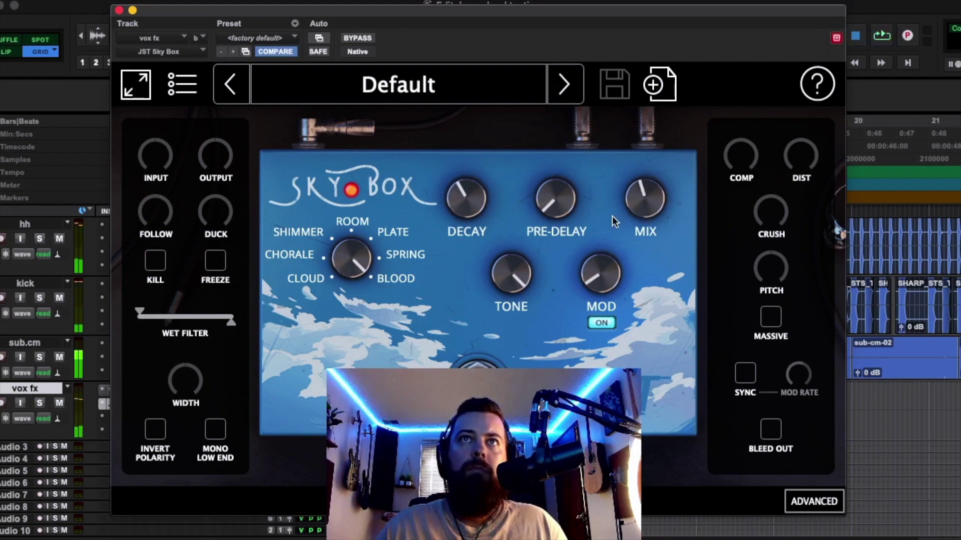
pyautogui.click(119, 10)
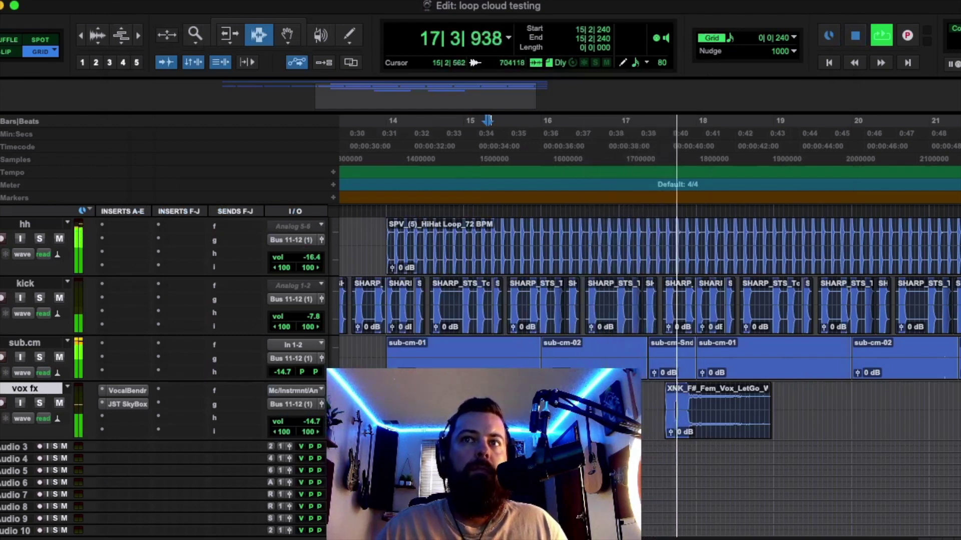
# Set the vox fx track volume to -19.1 dB while listening to the mix from 13|4|720.
pyautogui.click(494, 408)
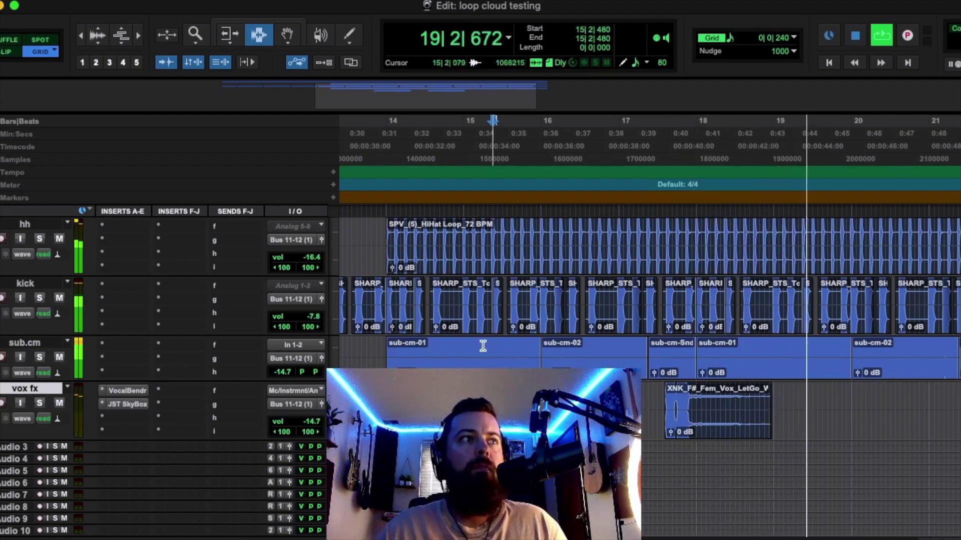
pyautogui.press('space')
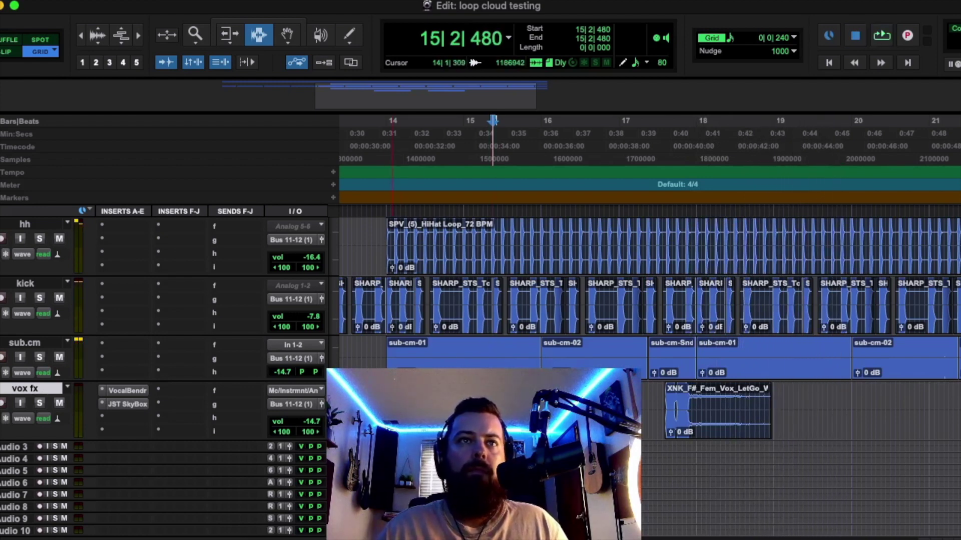
pyautogui.click(382, 408)
pyautogui.press('space')
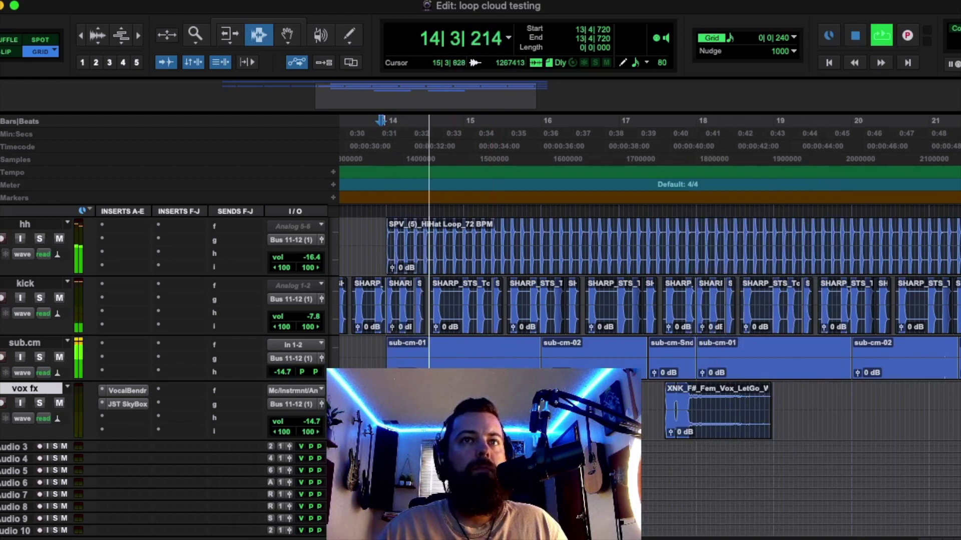
pyautogui.moveTo(312, 420); pyautogui.dragTo(315, 423)
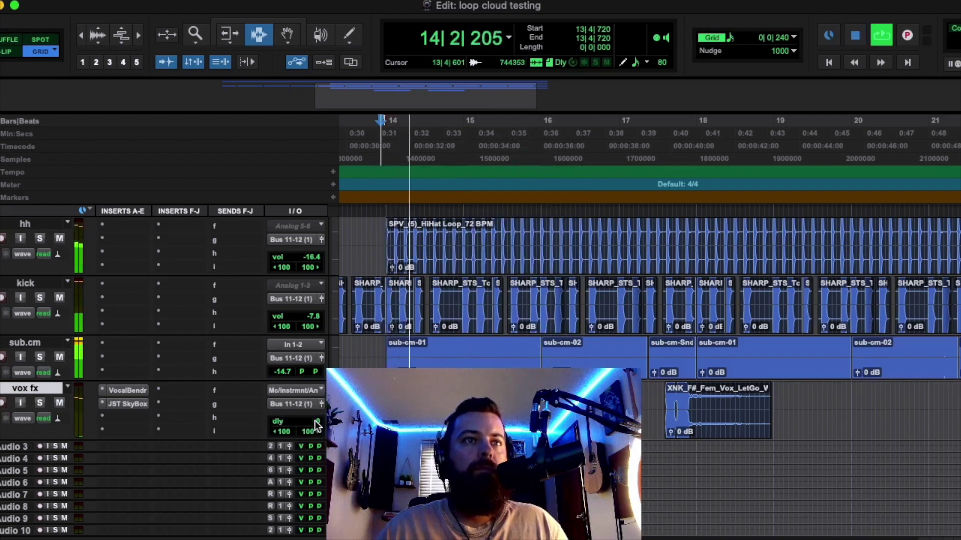
pyautogui.moveTo(316, 424); pyautogui.dragTo(315, 430)
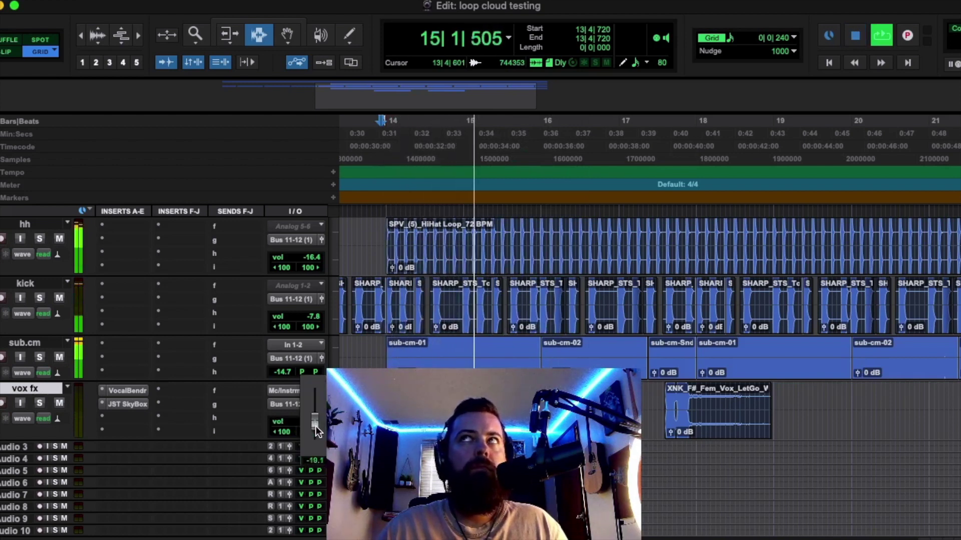
pyautogui.moveTo(316, 430); pyautogui.dragTo(317, 429)
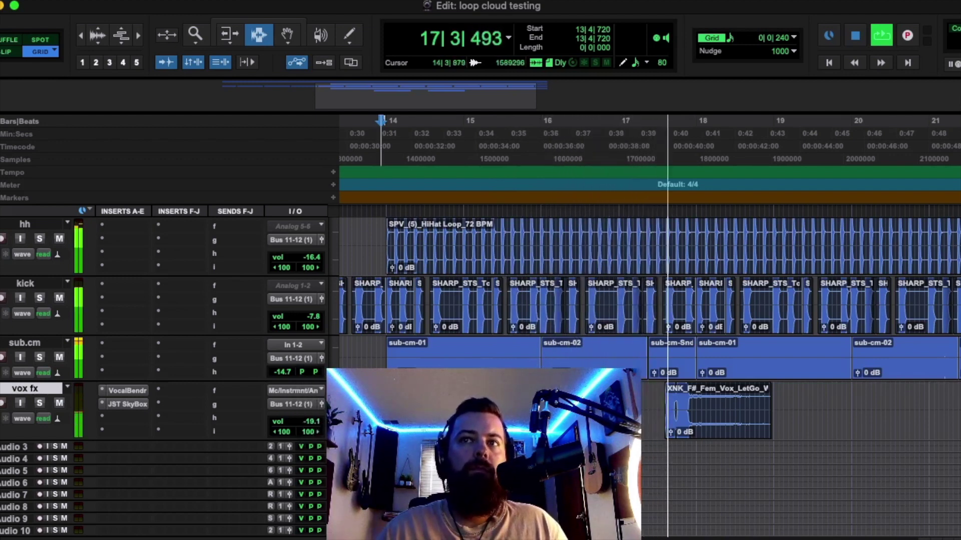
pyautogui.press('space')
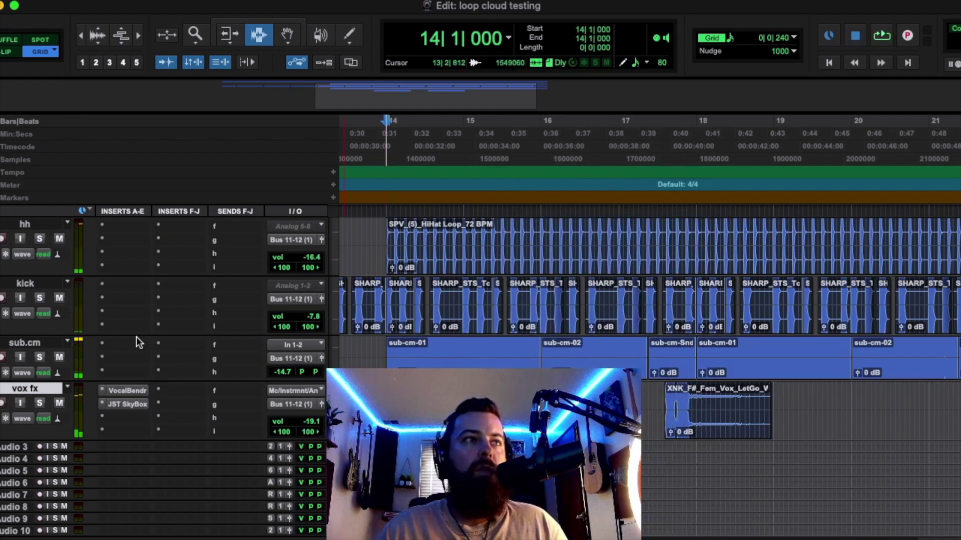
# Reduce the height of the vox fx track and freeze the track.
pyautogui.moveTo(31, 438); pyautogui.dragTo(35, 413)
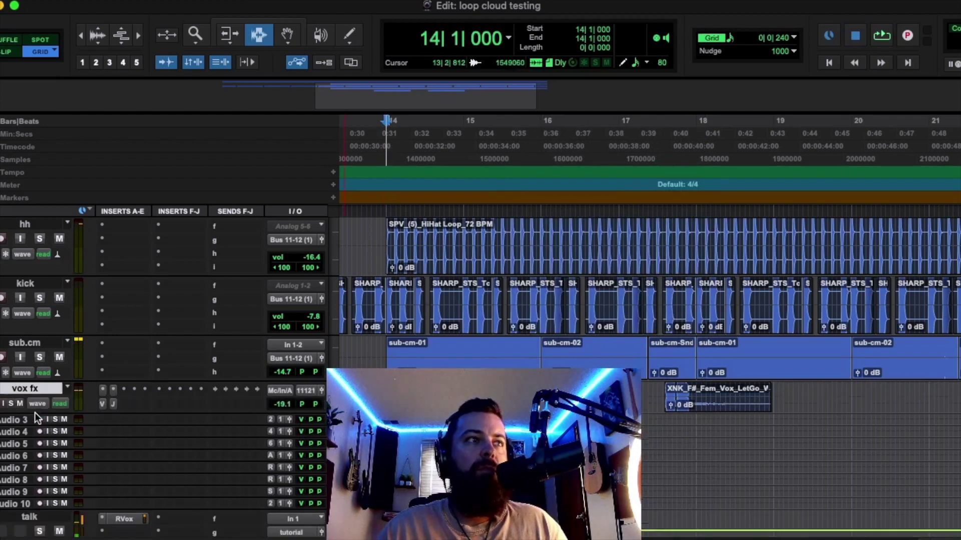
pyautogui.rightClick(25, 387)
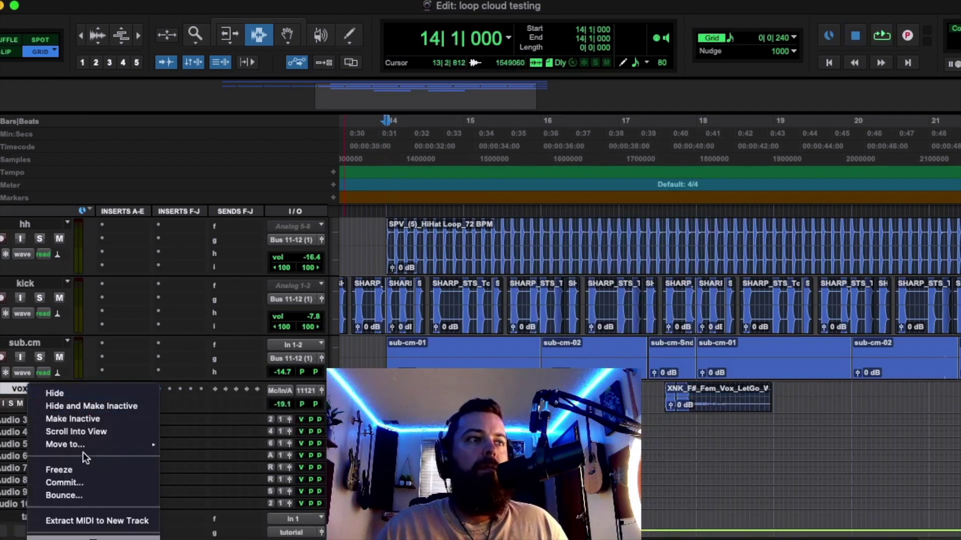
pyautogui.click(86, 469)
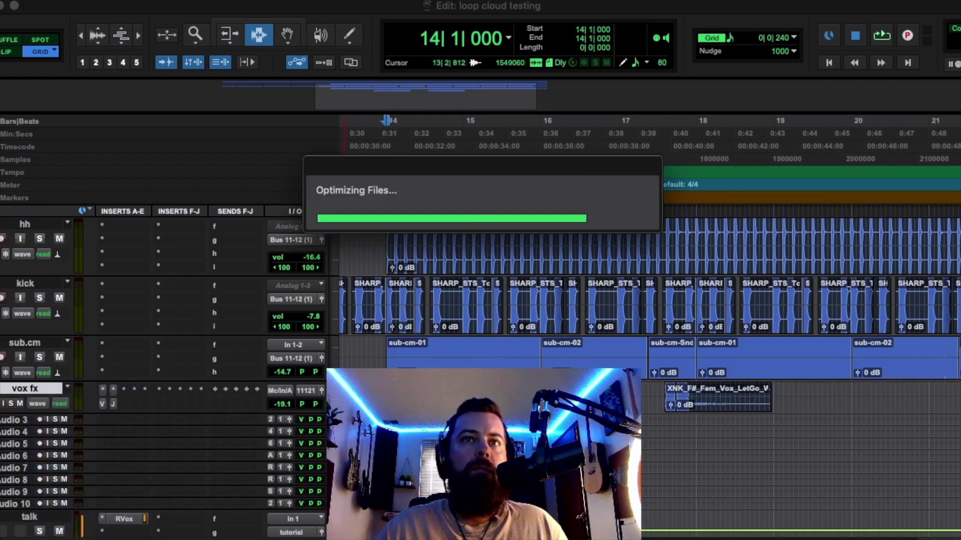
# Place the playback start point at 14|1|000 on the timeline.
pyautogui.click(410, 121)
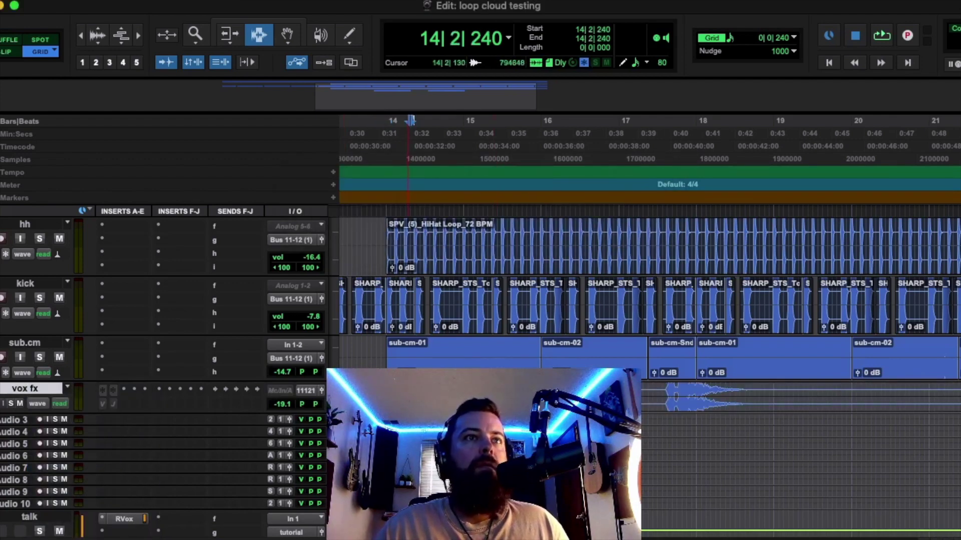
pyautogui.scroll(5, 645, 326)
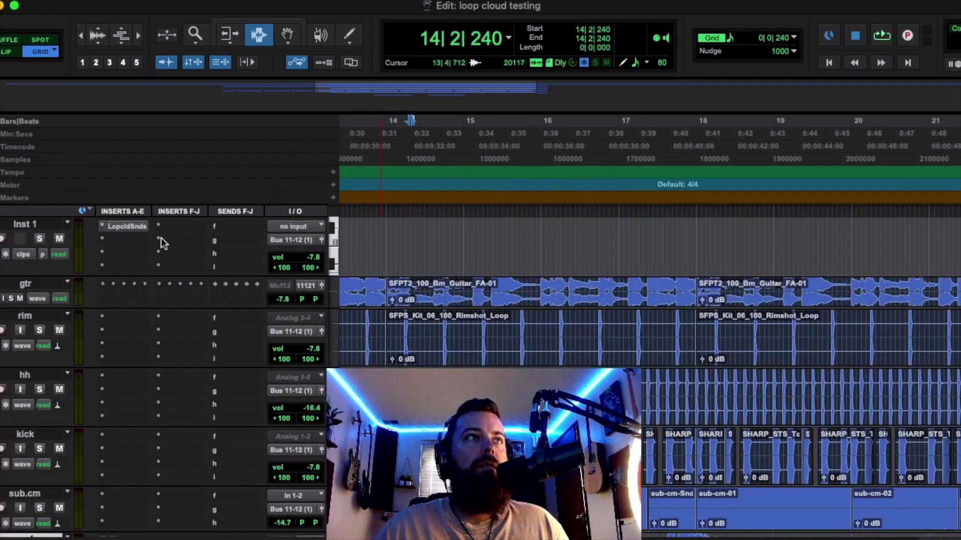
pyautogui.scroll(-5, 453, 380)
pyautogui.click(391, 121)
pyautogui.click(388, 122)
# Open Loopcloud Sounds on the Inst 1 track, clear the Pop and Female filters and browse the instrument categories.
pyautogui.scroll(5, 277, 371)
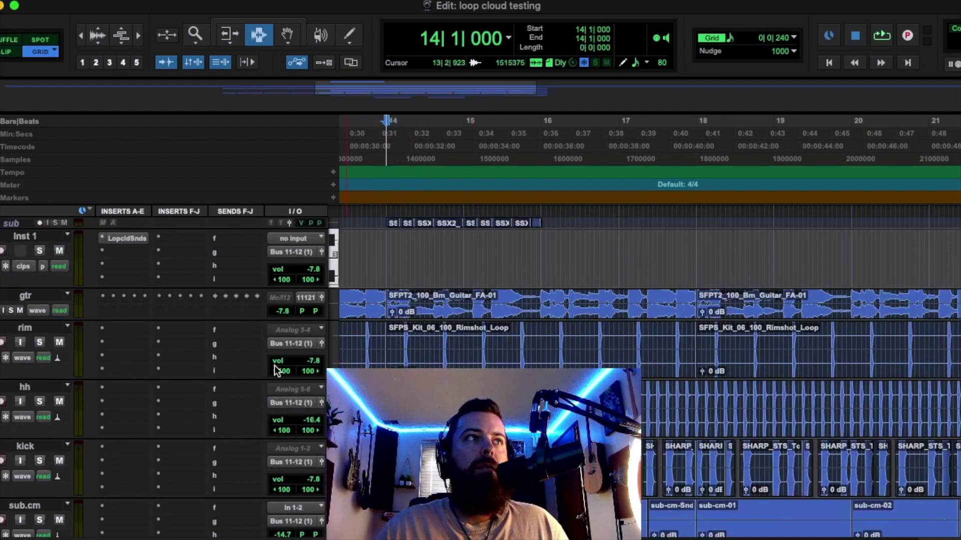
pyautogui.click(128, 239)
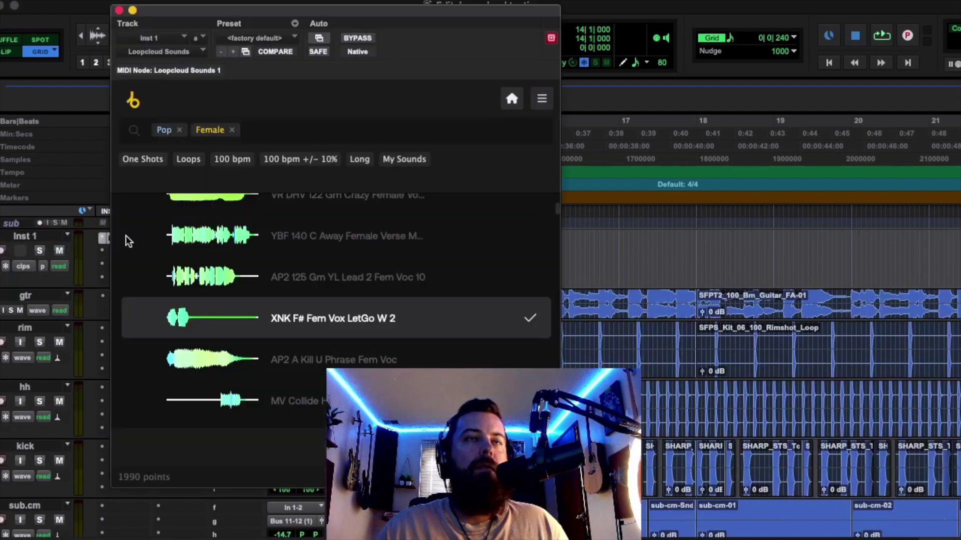
pyautogui.click(232, 130)
pyautogui.click(181, 131)
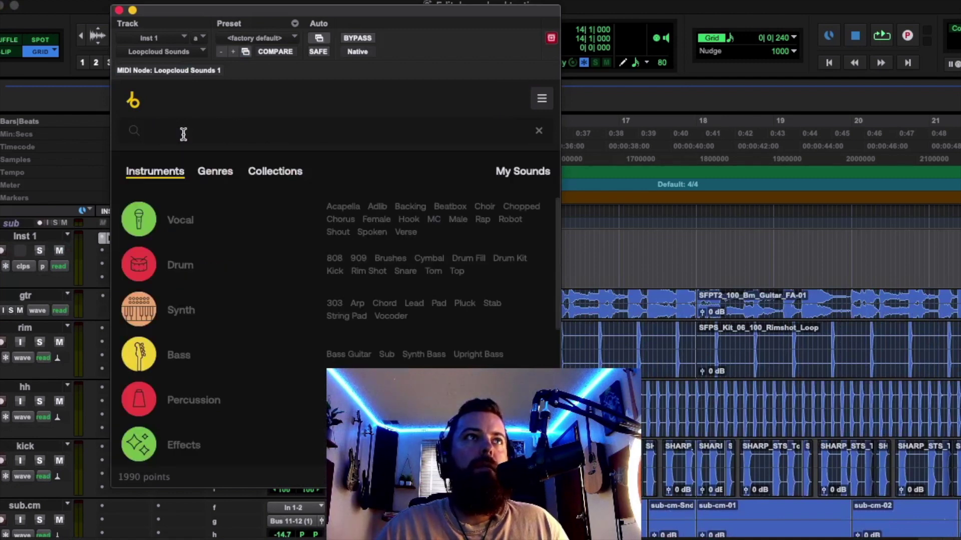
pyautogui.scroll(-2, 206, 345)
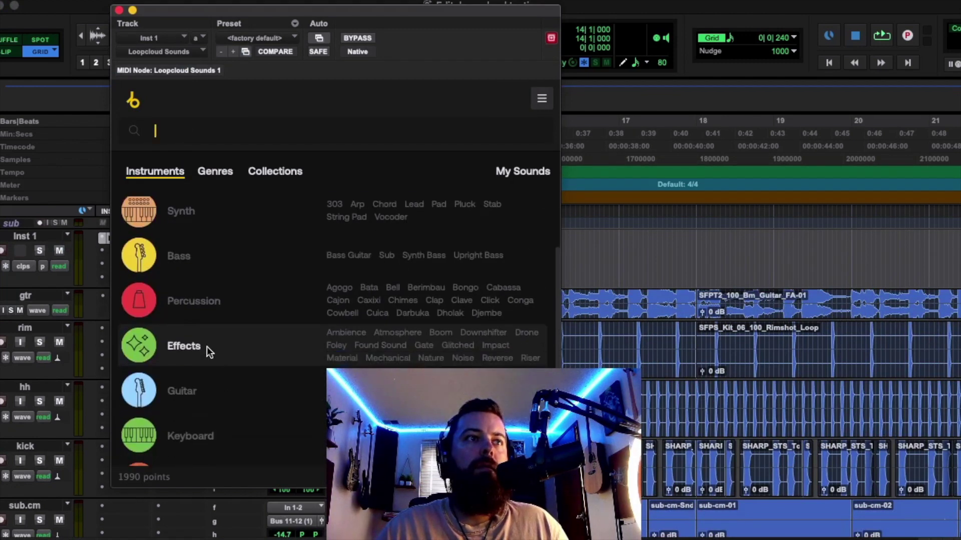
# Filter the Loopcloud sounds to Keyboard and Pop, and audition CIR2 85 Gmaj Peak Piano End and CIR2 130 GDmaj Drift Piano 3.
pyautogui.click(209, 443)
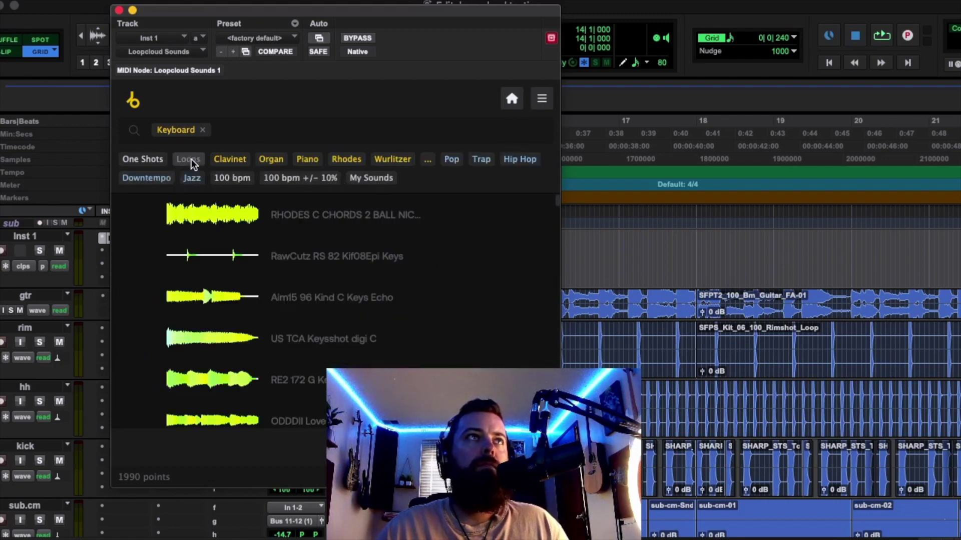
pyautogui.click(450, 159)
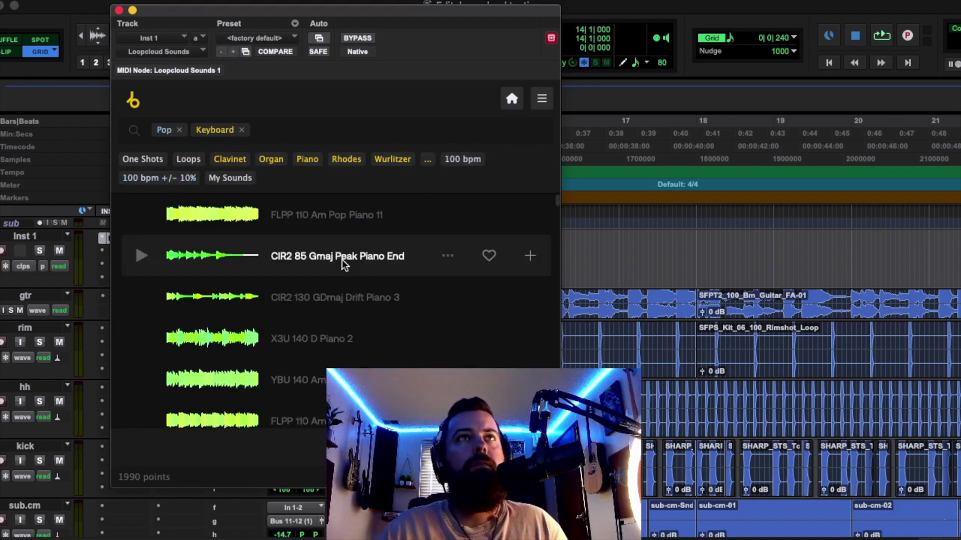
pyautogui.click(141, 257)
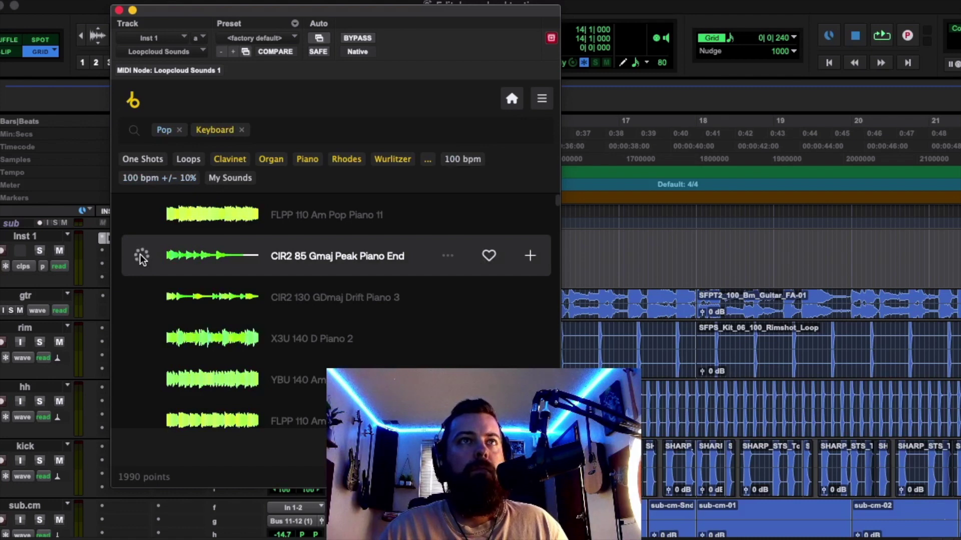
pyautogui.click(141, 257)
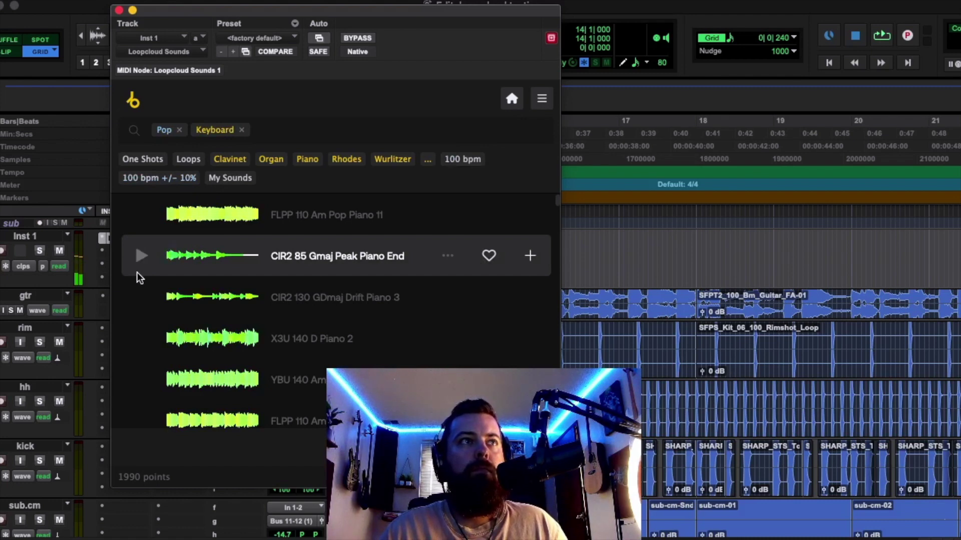
pyautogui.click(141, 297)
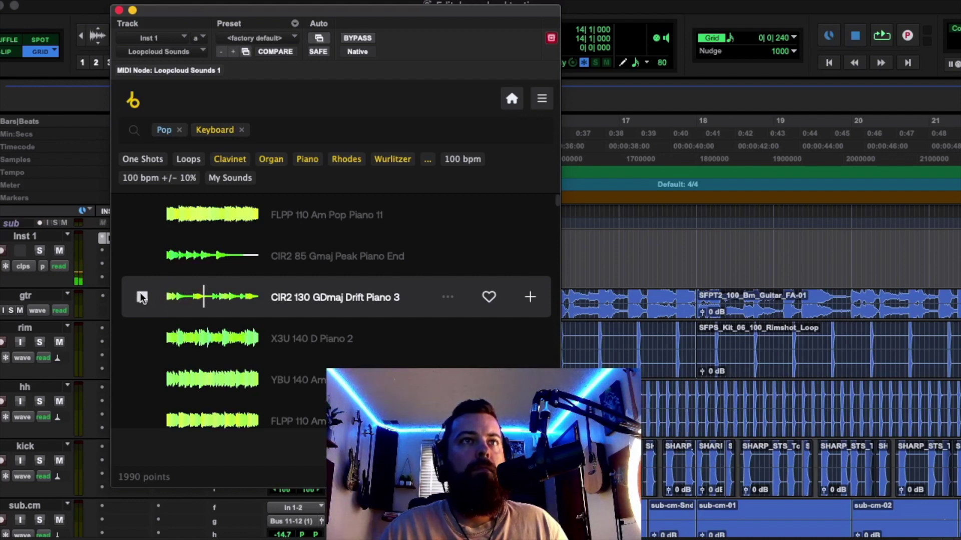
# Audition X3U 140 D Piano 2, YBU 140 Amin Piano Frantic, FLPP 110 Am Pop Piano 02 Pt1 and the ODDV Overdrive Rhodes Loop.
pyautogui.click(143, 339)
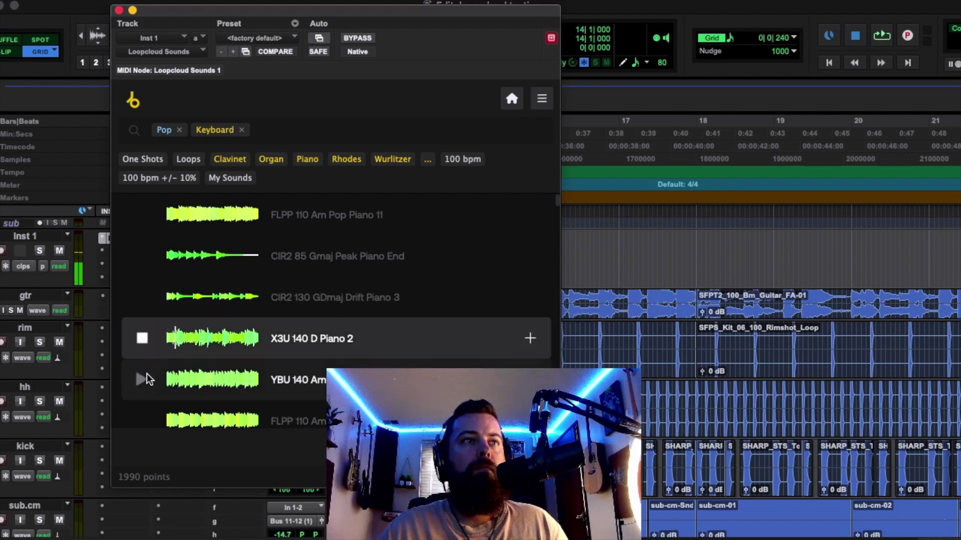
pyautogui.click(142, 382)
pyautogui.scroll(-1, 142, 389)
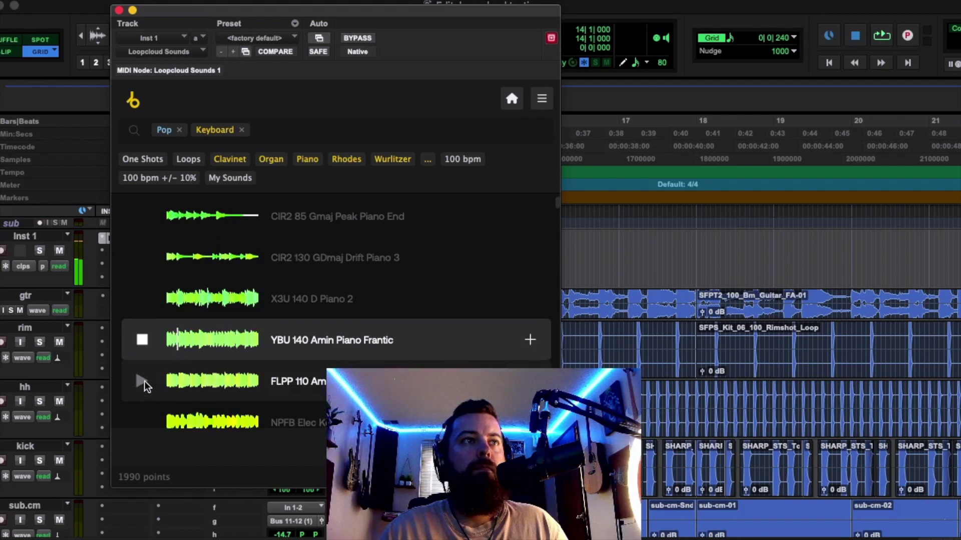
pyautogui.click(142, 388)
pyautogui.scroll(-1, 144, 389)
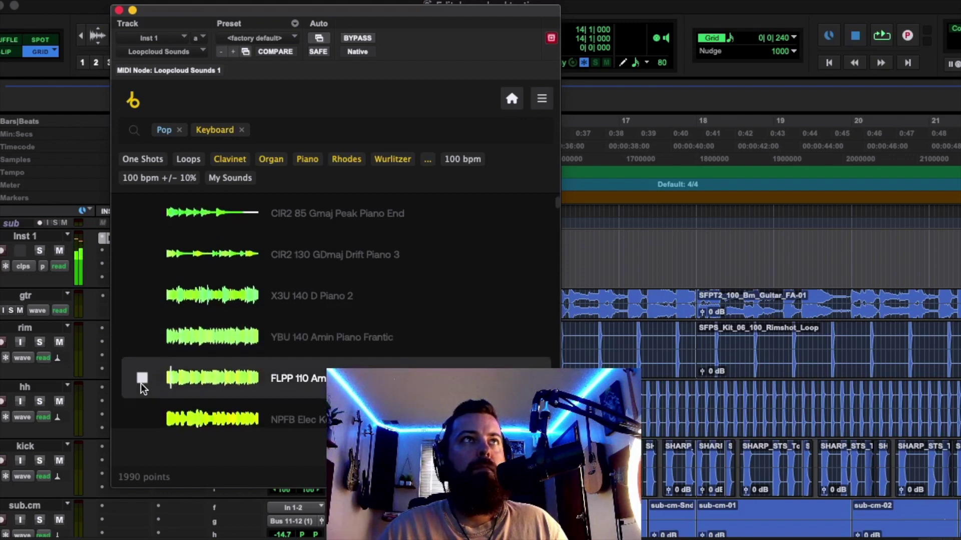
pyautogui.scroll(-3, 142, 389)
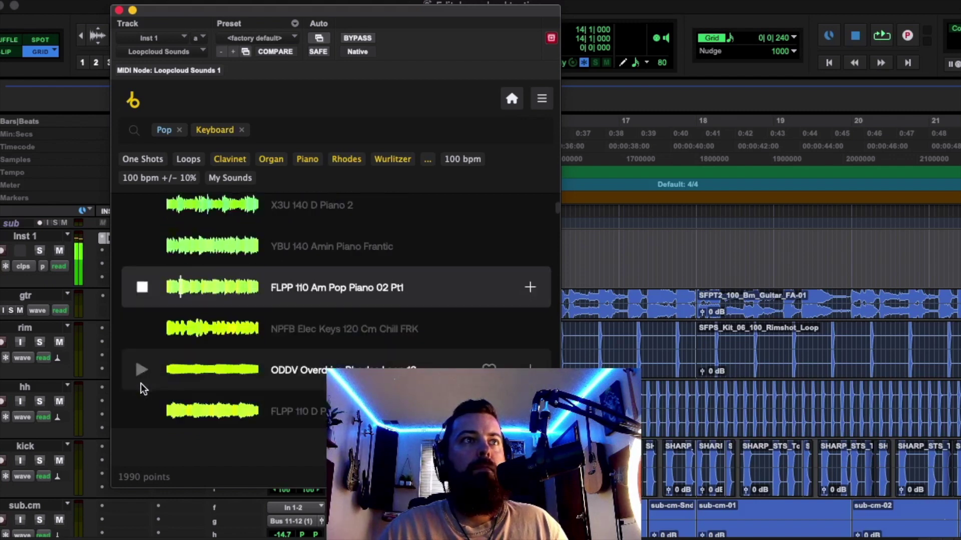
pyautogui.click(142, 369)
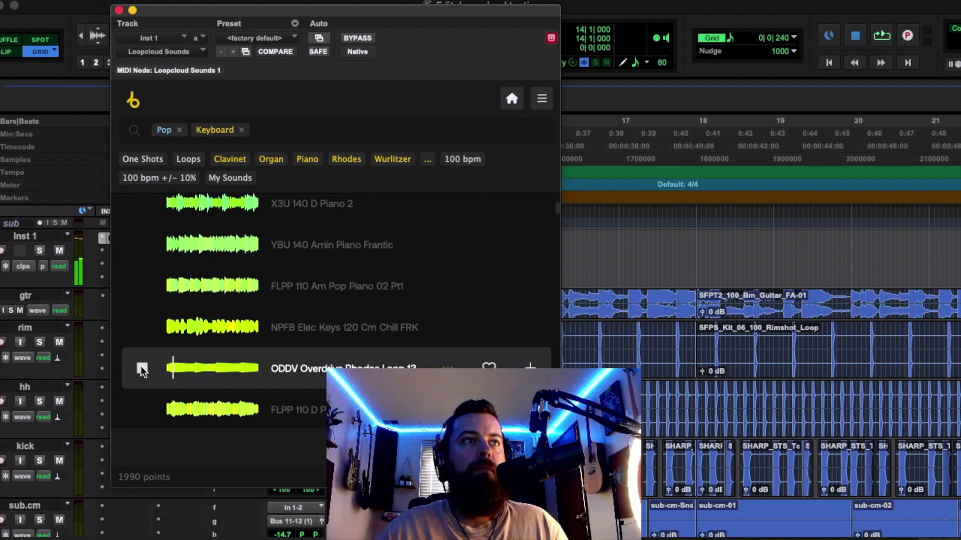
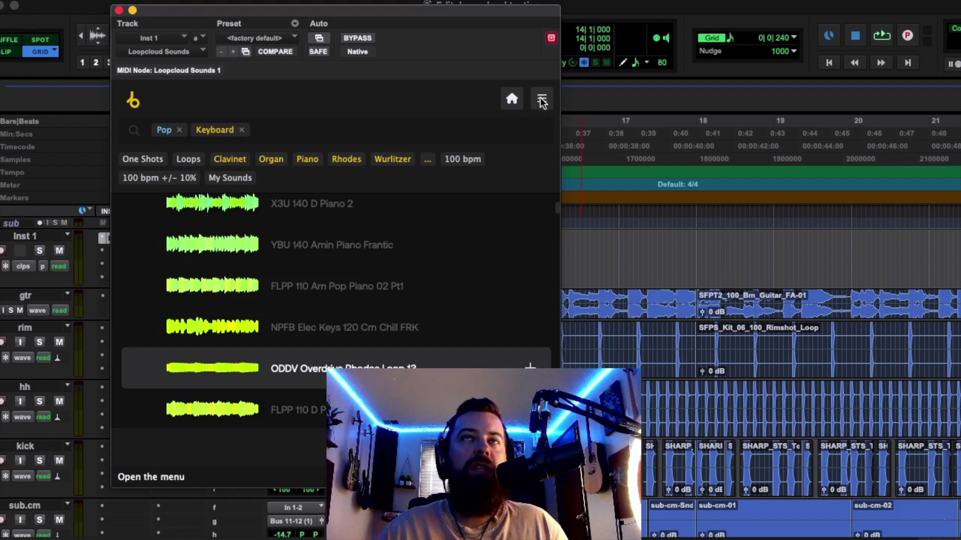
pyautogui.click(542, 101)
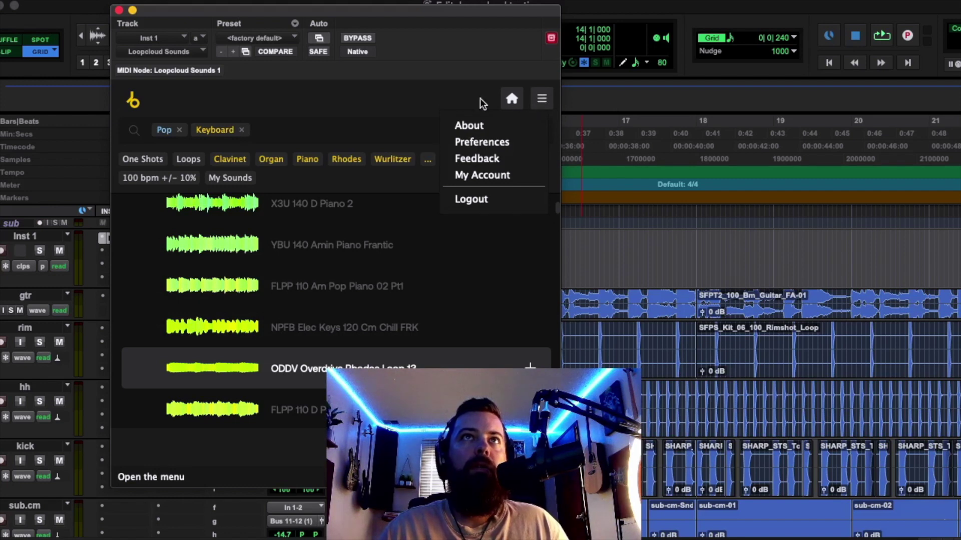
pyautogui.click(367, 109)
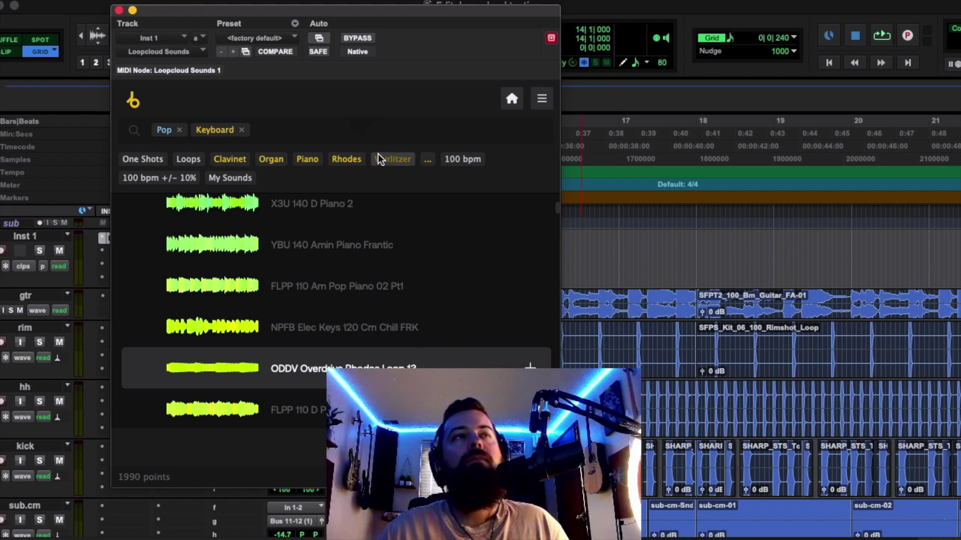
# Move the Loopcloud Sounds window clear of the Inst 1 inserts and expand the full set of keyboard type filters.
pyautogui.moveTo(353, 10); pyautogui.dragTo(486, 12)
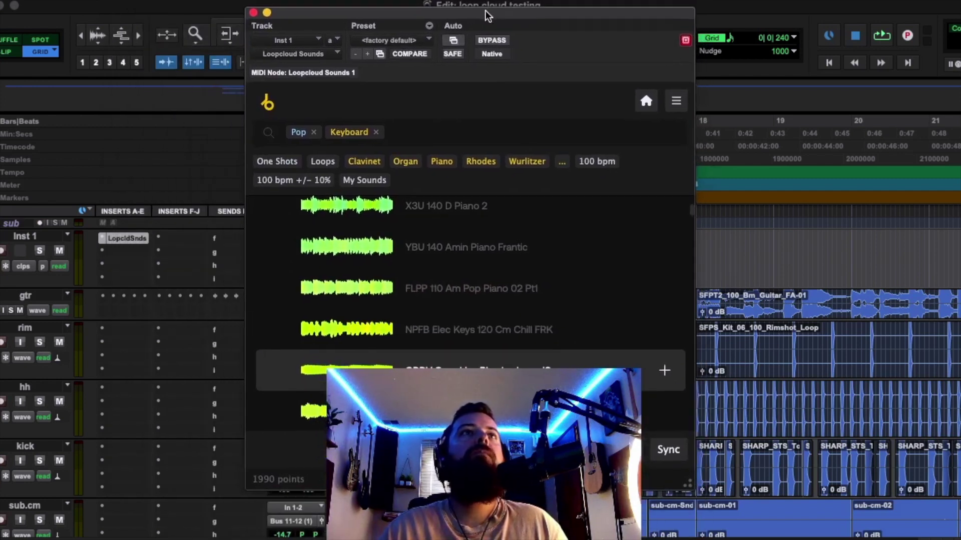
pyautogui.click(562, 161)
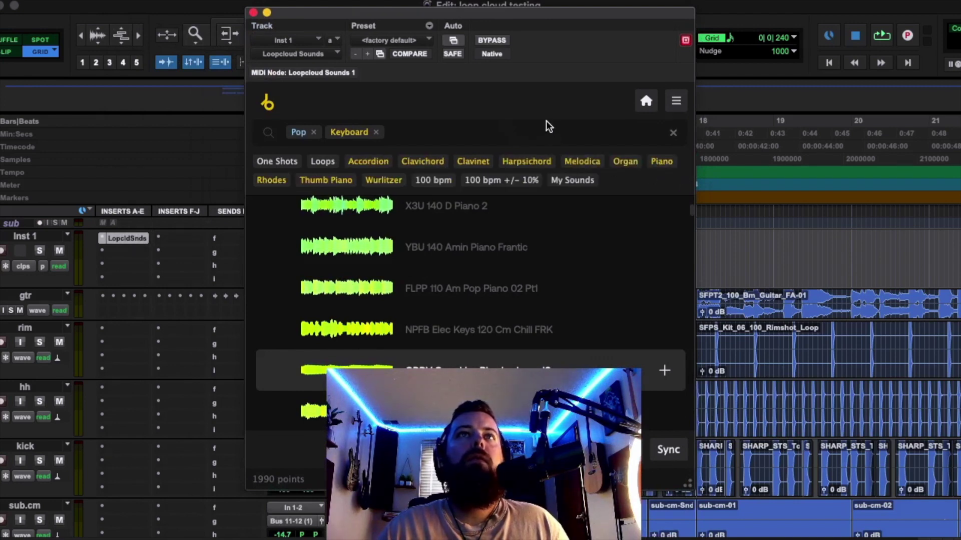
# Audition FLPP 100 Am Pop Piano 11 Pt2, PP2 110 C Piano 21 and the ODDV Photos Electric Piano Loop.
pyautogui.scroll(-3, 441, 350)
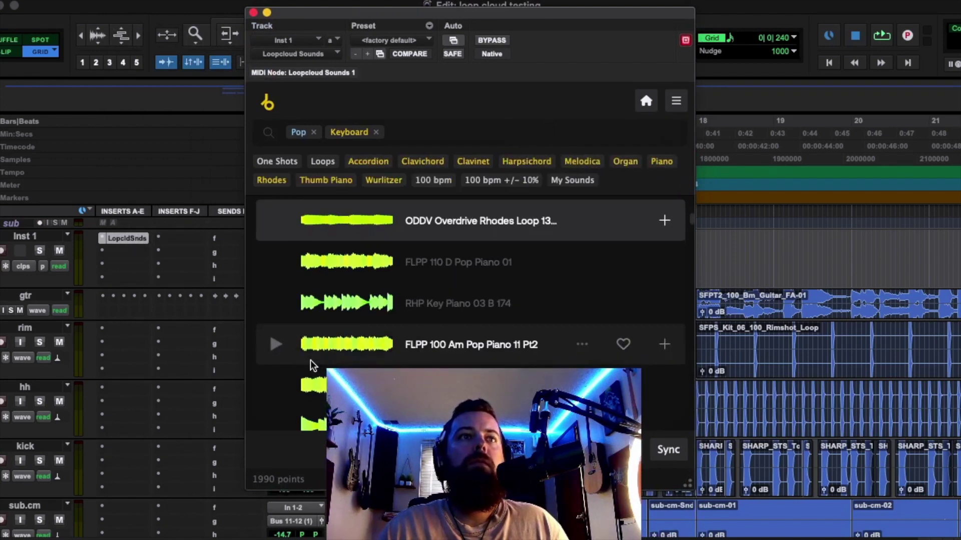
pyautogui.click(277, 345)
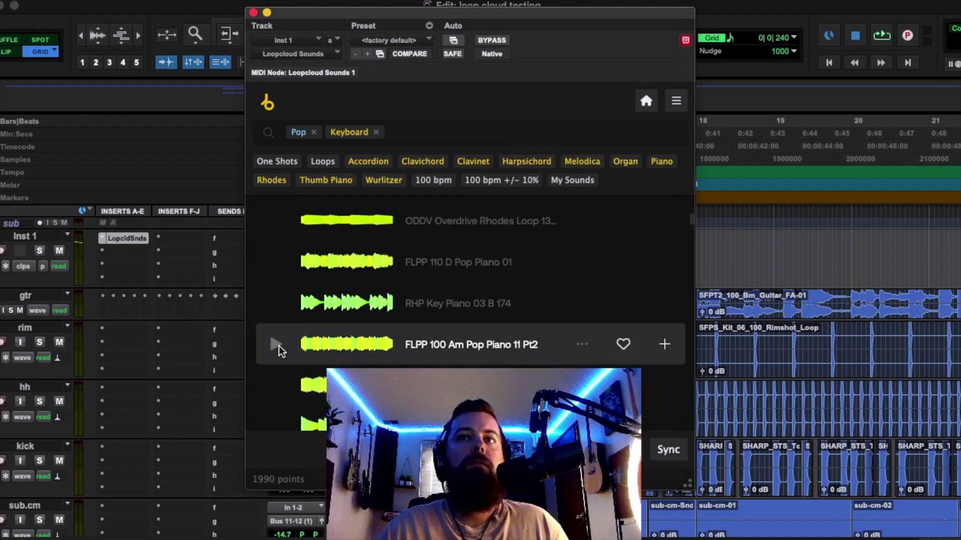
pyautogui.scroll(-3, 275, 353)
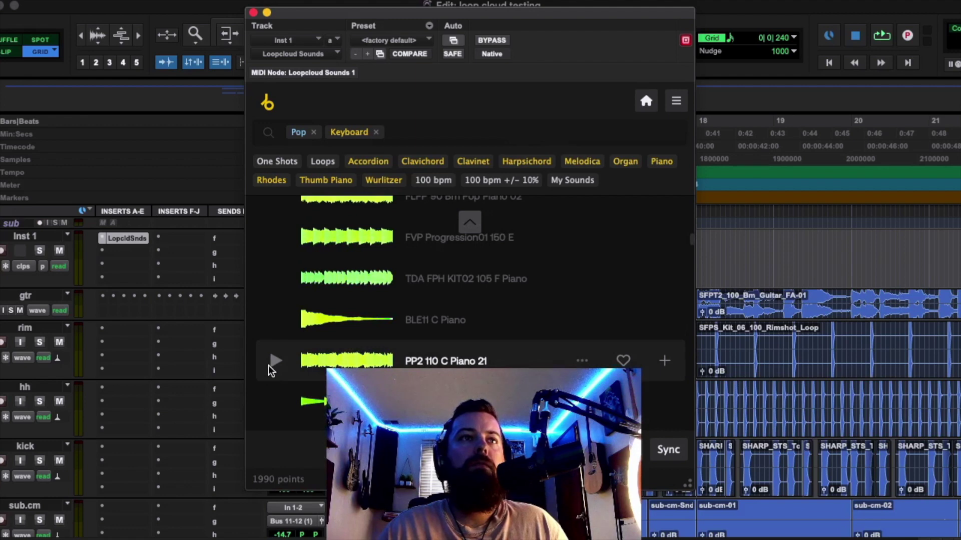
pyautogui.click(272, 360)
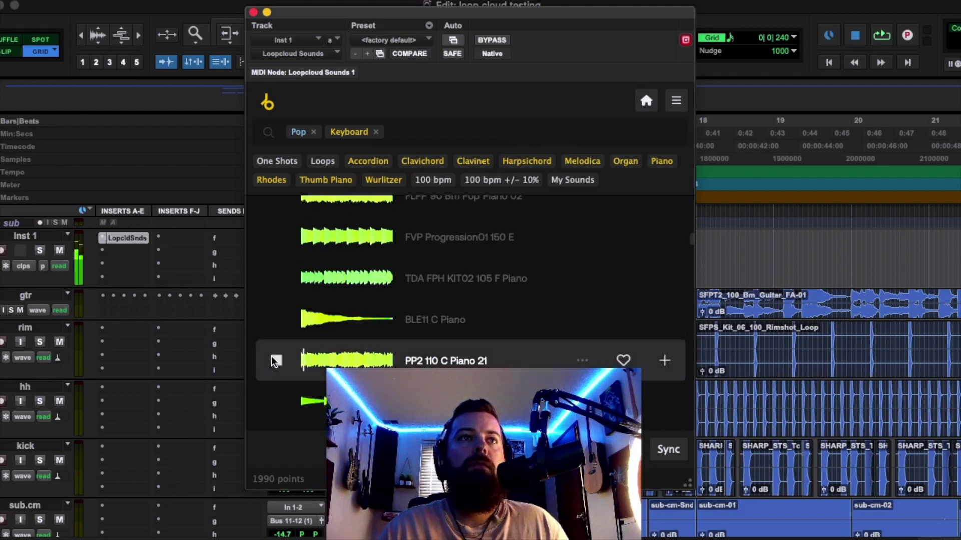
pyautogui.click(278, 404)
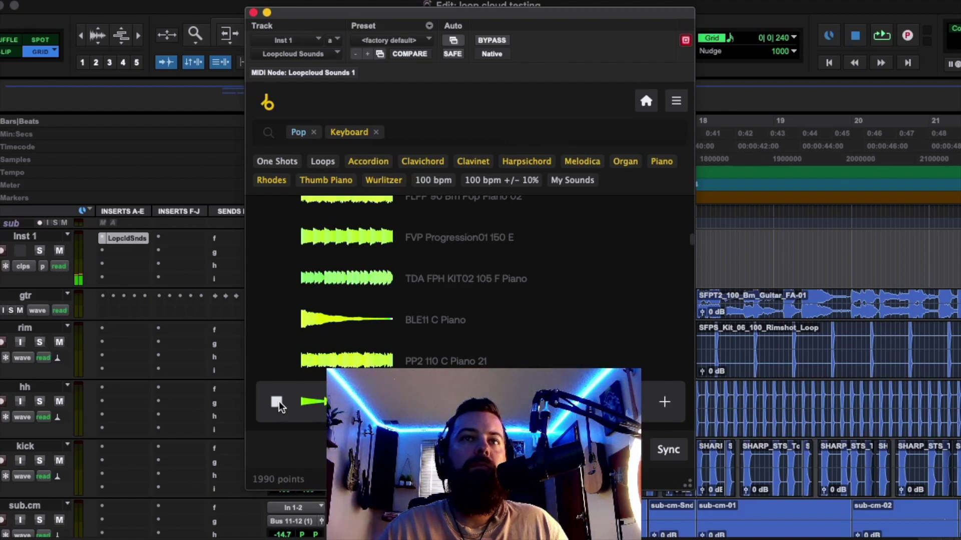
pyautogui.click(277, 402)
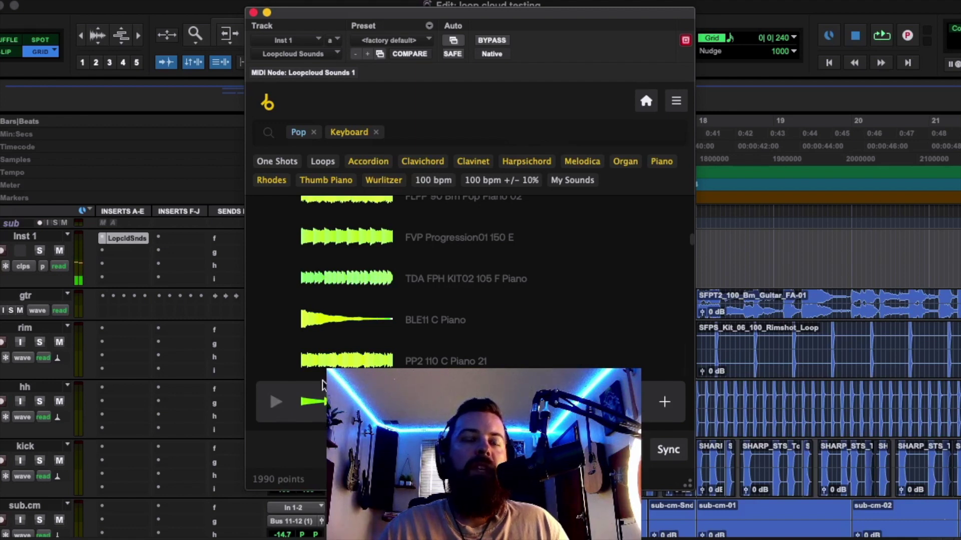
# Audition the DIE2 140 Am Film Piano and TDA PV Kit8 115 Am Piano Chorus samples.
pyautogui.scroll(-2, 320, 386)
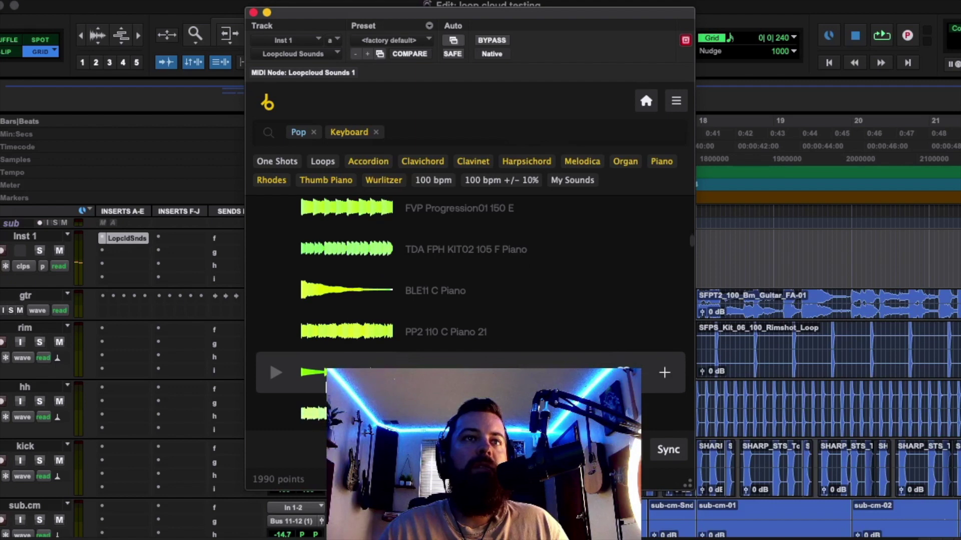
pyautogui.scroll(-2, 313, 392)
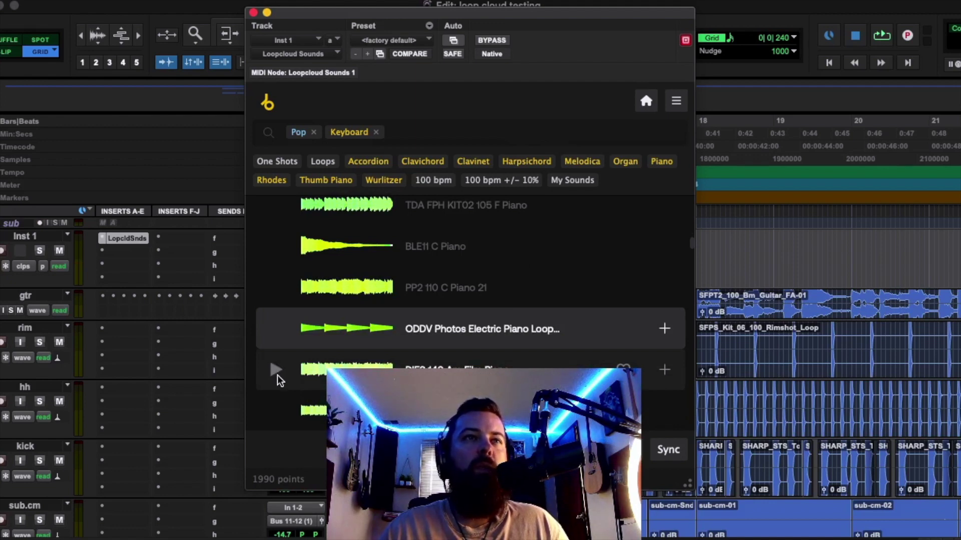
pyautogui.scroll(-1, 277, 375)
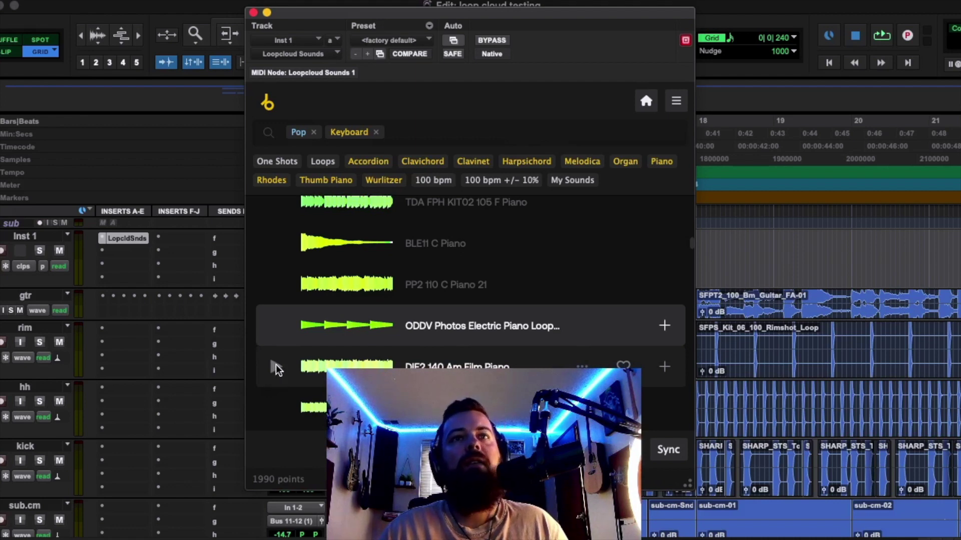
pyautogui.click(276, 368)
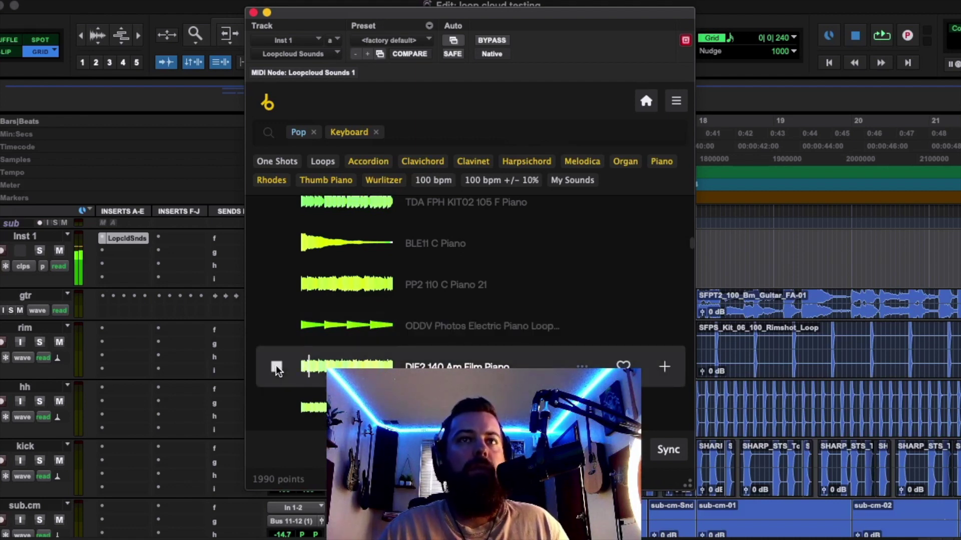
pyautogui.click(275, 365)
pyautogui.click(277, 406)
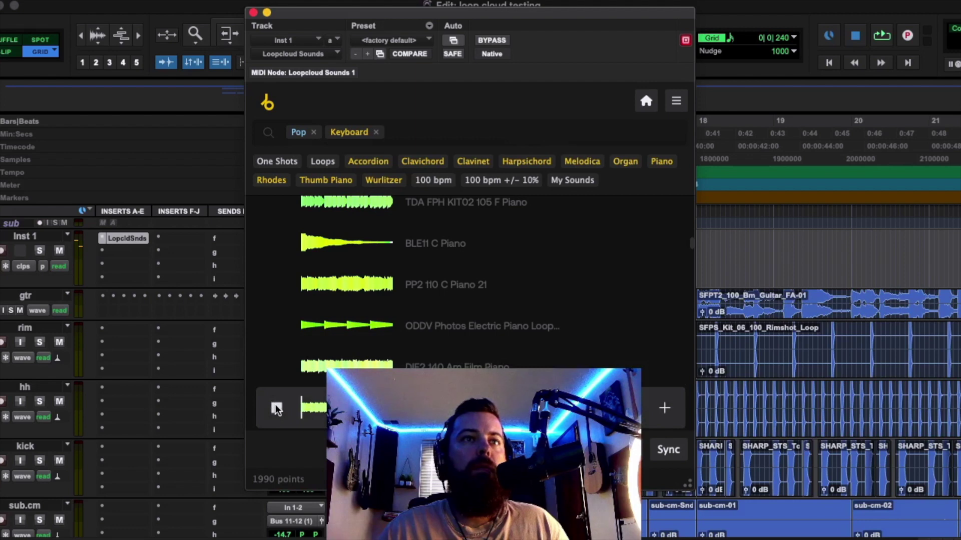
# Audition FLPP 90 Em Pop Piano 09 and compare it with a short playback of the session.
pyautogui.scroll(-3, 279, 401)
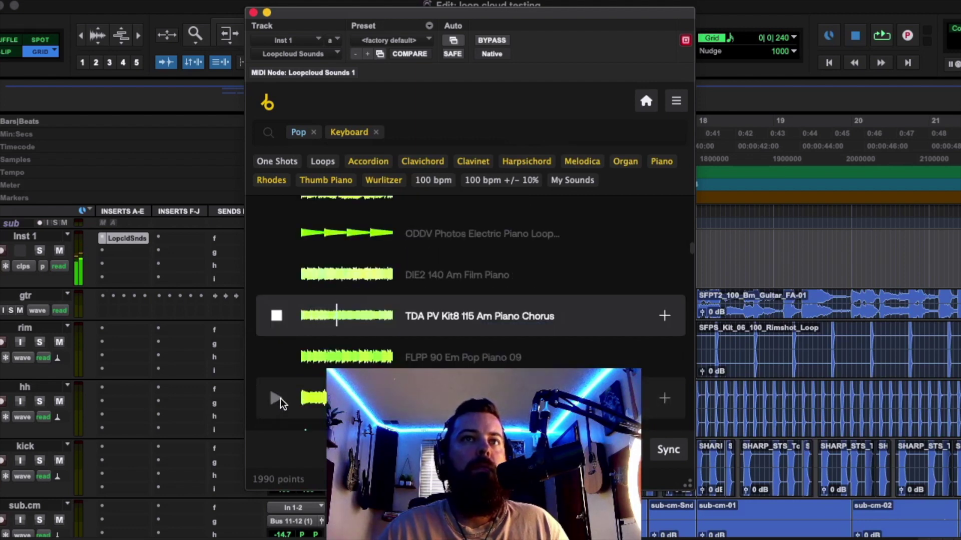
pyautogui.click(274, 355)
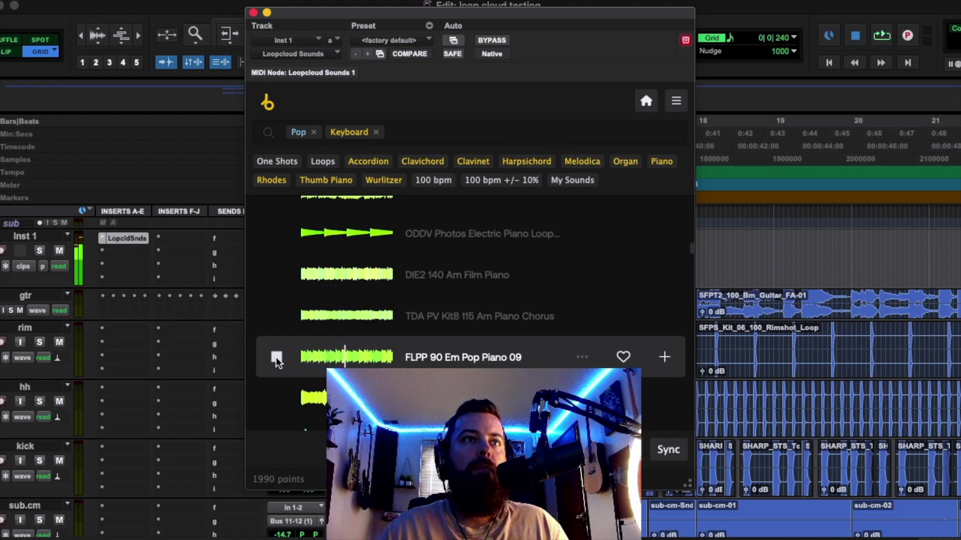
pyautogui.click(276, 357)
pyautogui.press('space')
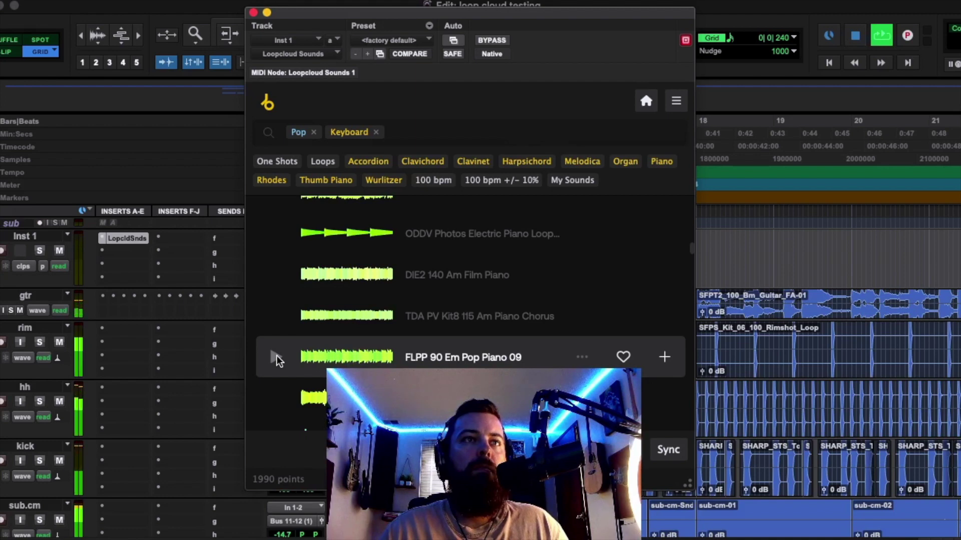
pyautogui.press('space')
pyautogui.click(277, 357)
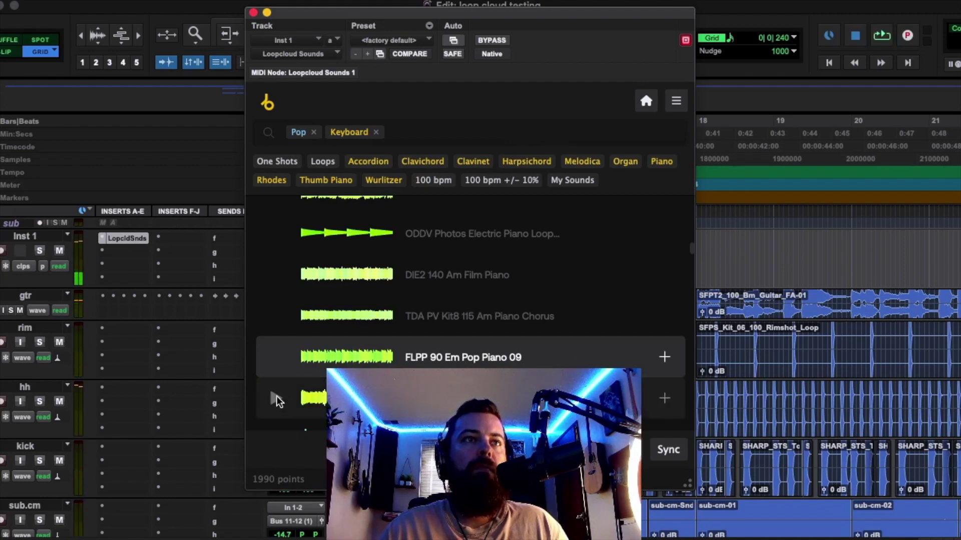
# Audition PP2 90 C Piano 4, KIT 02 118BPM KeyG 80s Piano B, X3U 135 Em Piano 1 and PP2 128 F Piano 3.
pyautogui.click(275, 399)
pyautogui.scroll(-2, 275, 399)
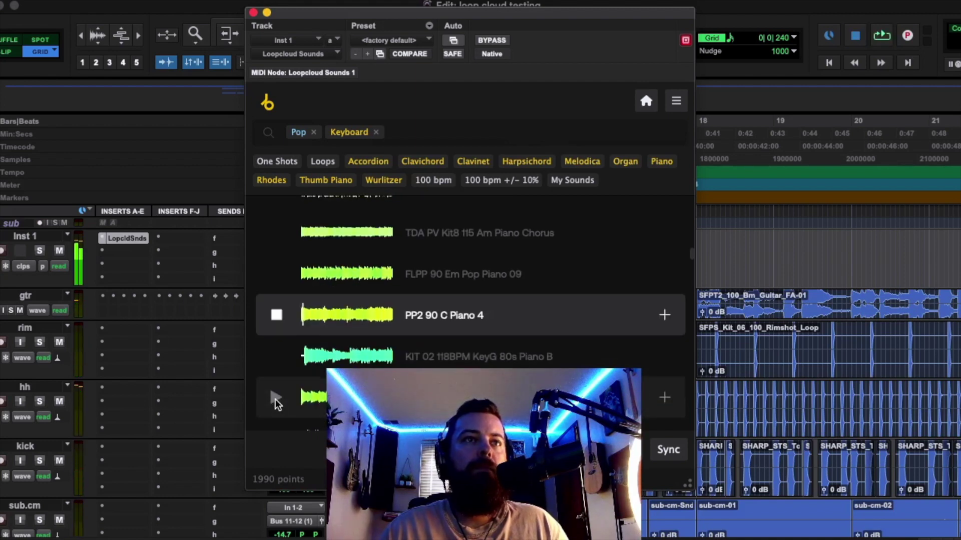
pyautogui.click(275, 356)
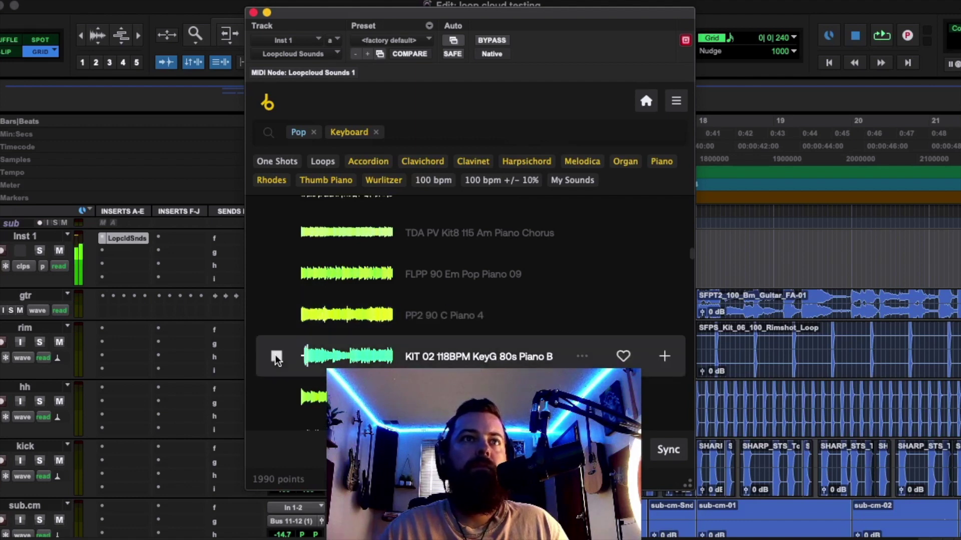
pyautogui.click(276, 398)
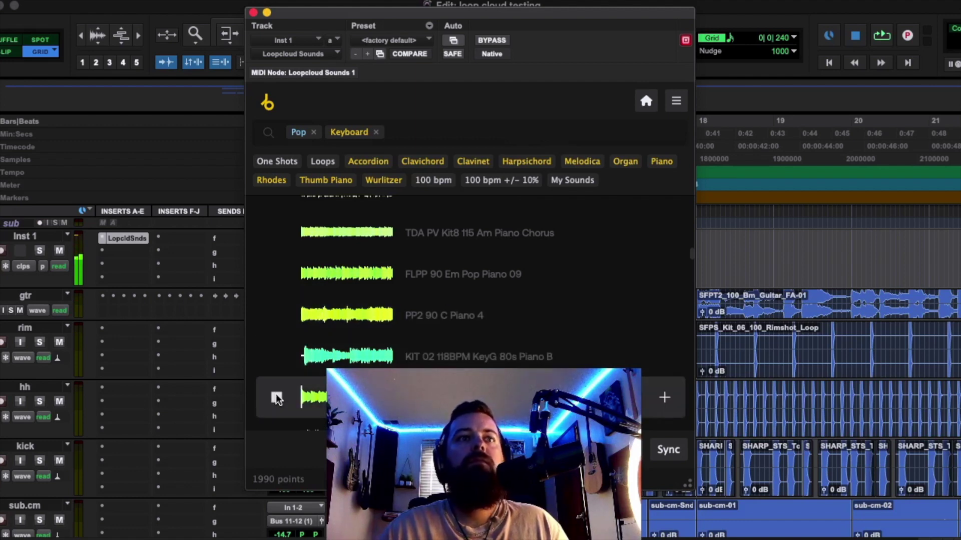
pyautogui.scroll(-2, 275, 394)
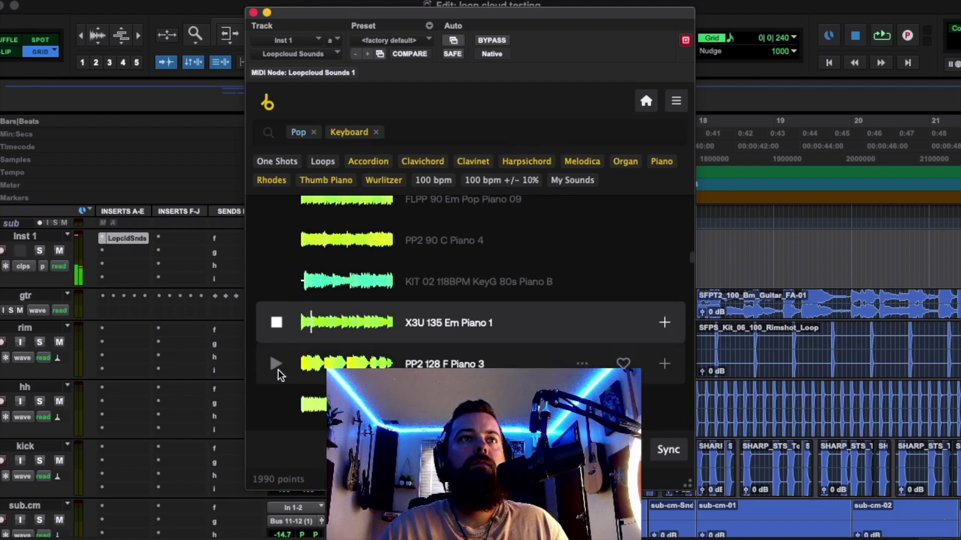
pyautogui.click(277, 364)
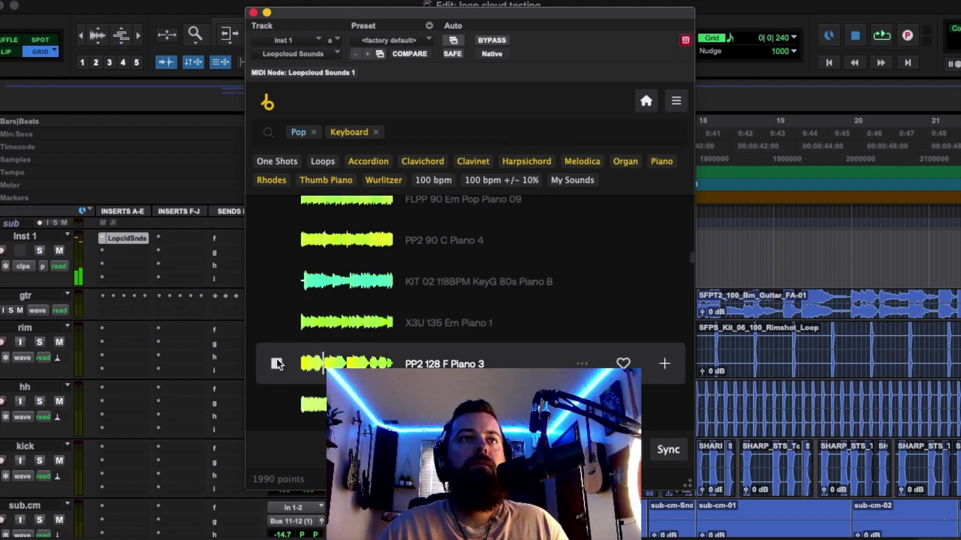
# Audition YAU D Keys Cassette 2, and replace the Pop and Keyboard filters with the Percussion category.
pyautogui.click(278, 402)
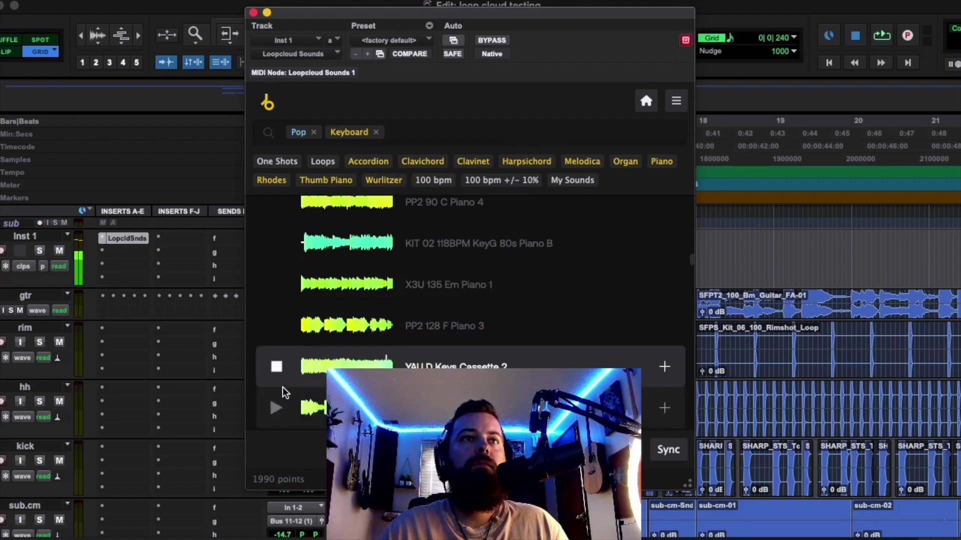
pyautogui.click(281, 376)
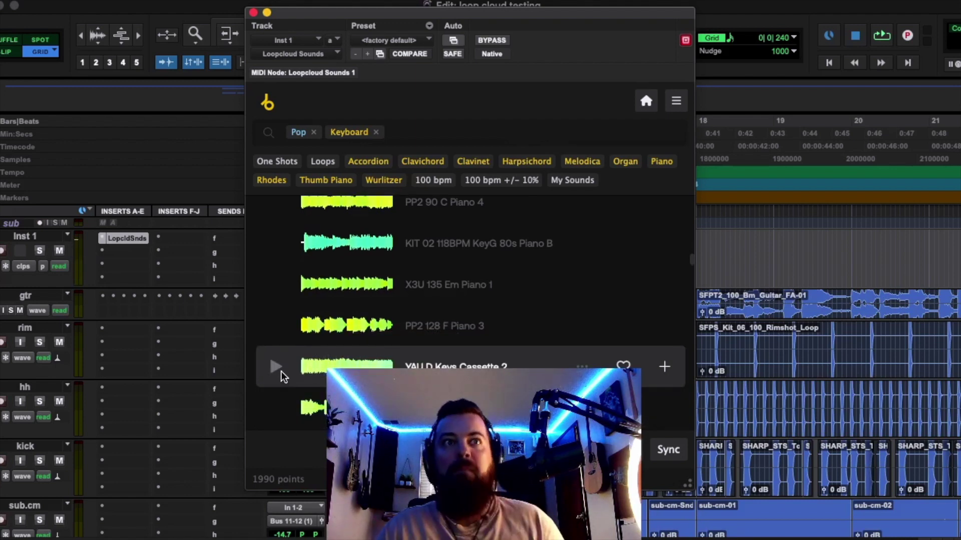
pyautogui.click(376, 132)
pyautogui.click(316, 132)
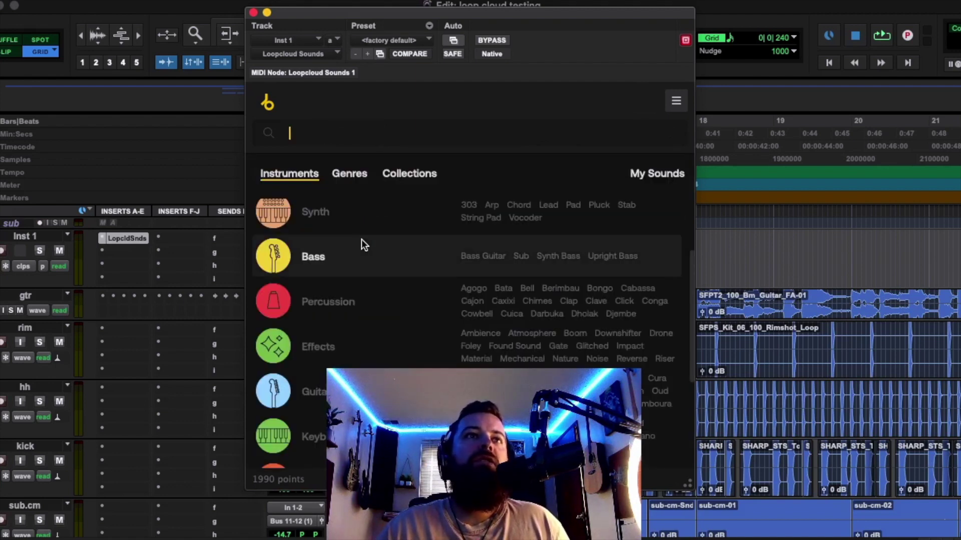
pyautogui.click(317, 301)
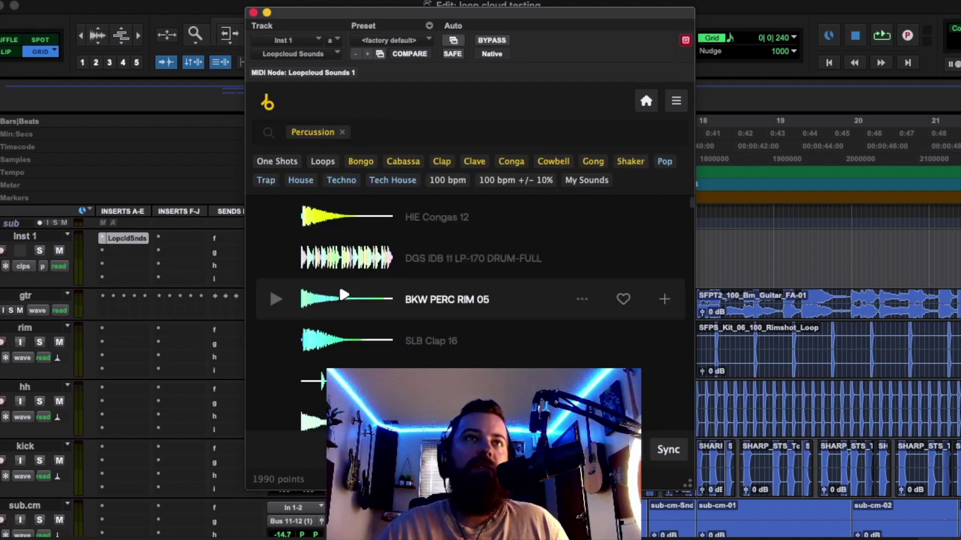
# Audition BKW PERC RIM 05, DGS IDB 11 LP-170 DRUM-FULL and ST percussion sprinkler 128.
pyautogui.click(276, 298)
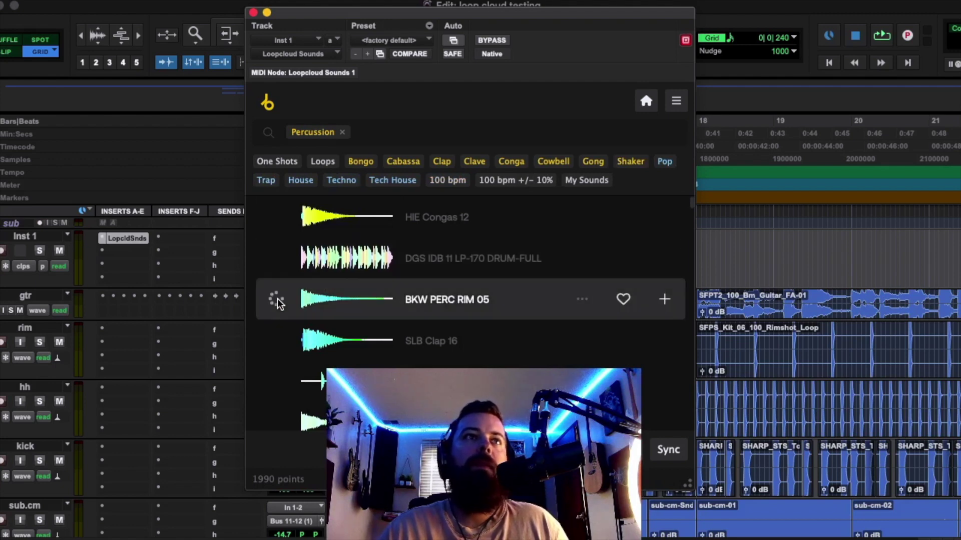
pyautogui.click(275, 257)
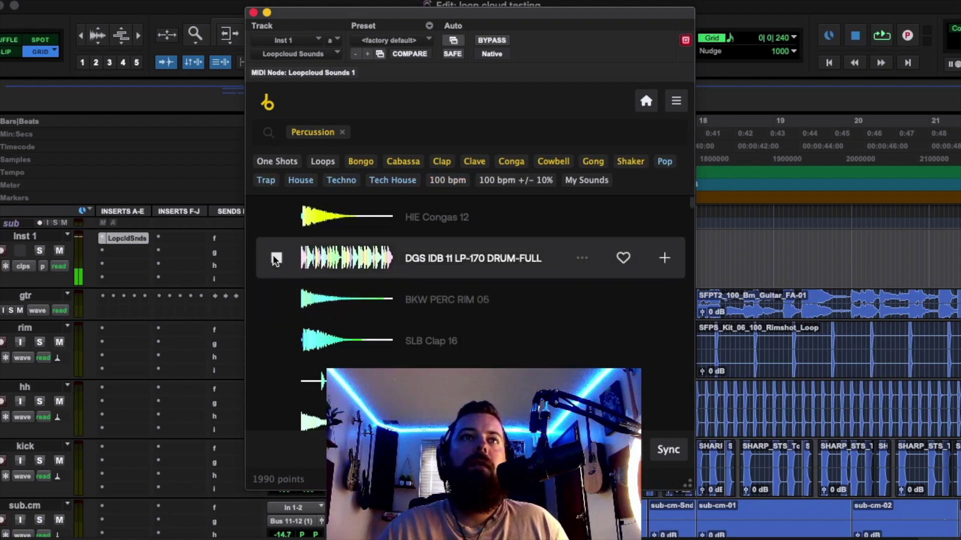
pyautogui.click(275, 257)
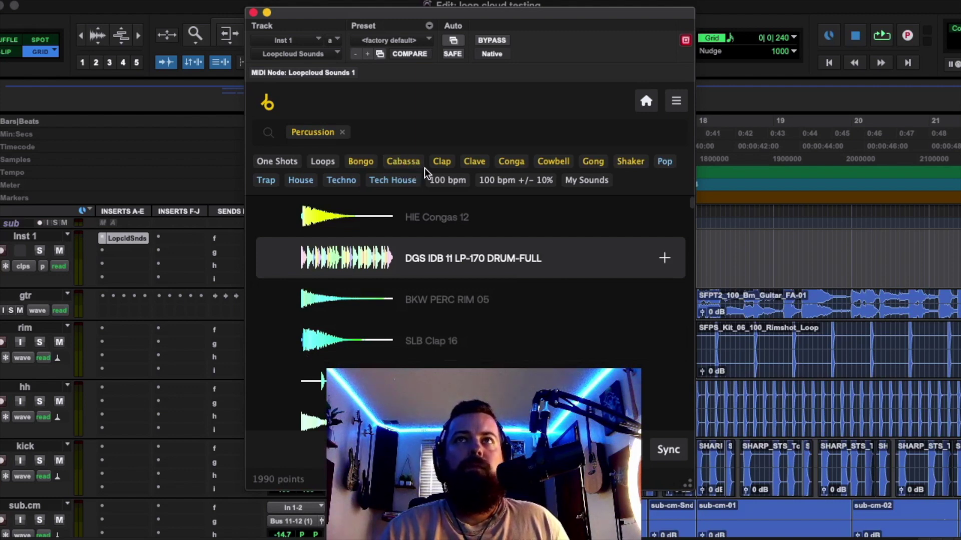
pyautogui.scroll(-5, 463, 260)
pyautogui.click(276, 376)
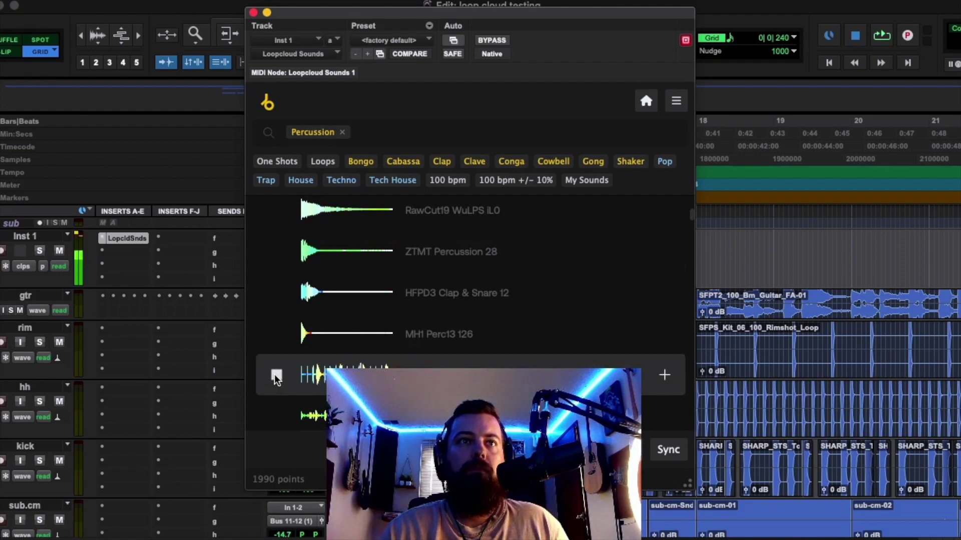
# Audition EM Khol G 100bpm 19 on its own and repeatedly against the session playback.
pyautogui.scroll(-5, 275, 411)
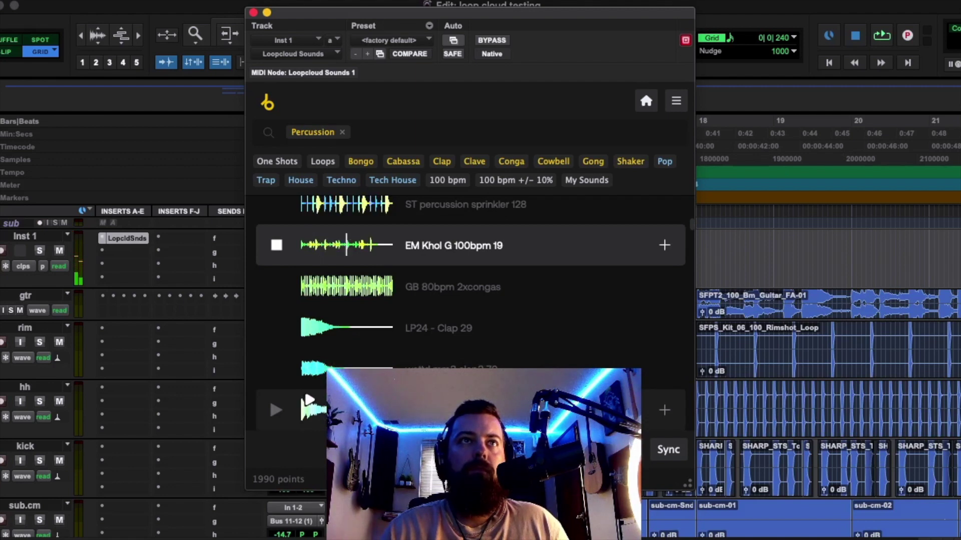
pyautogui.press('space')
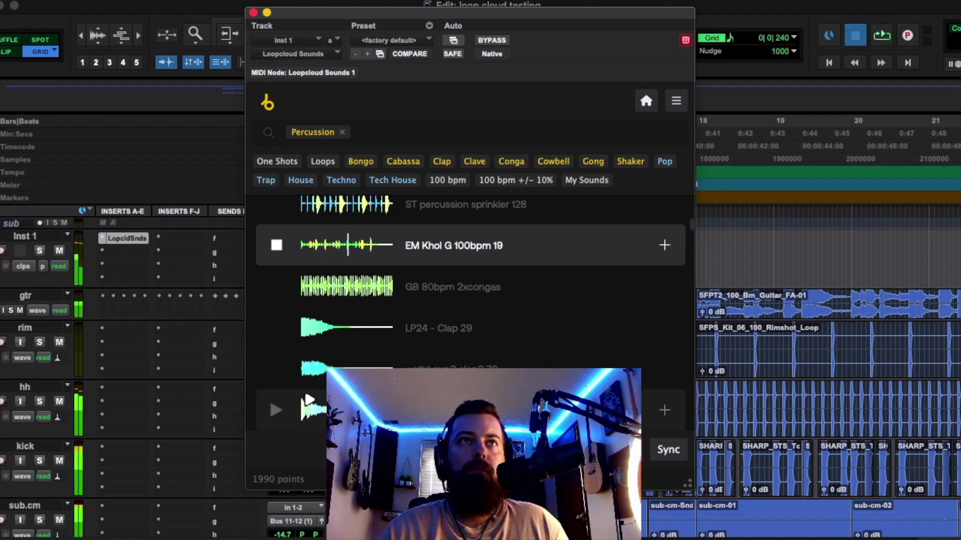
pyautogui.press('space')
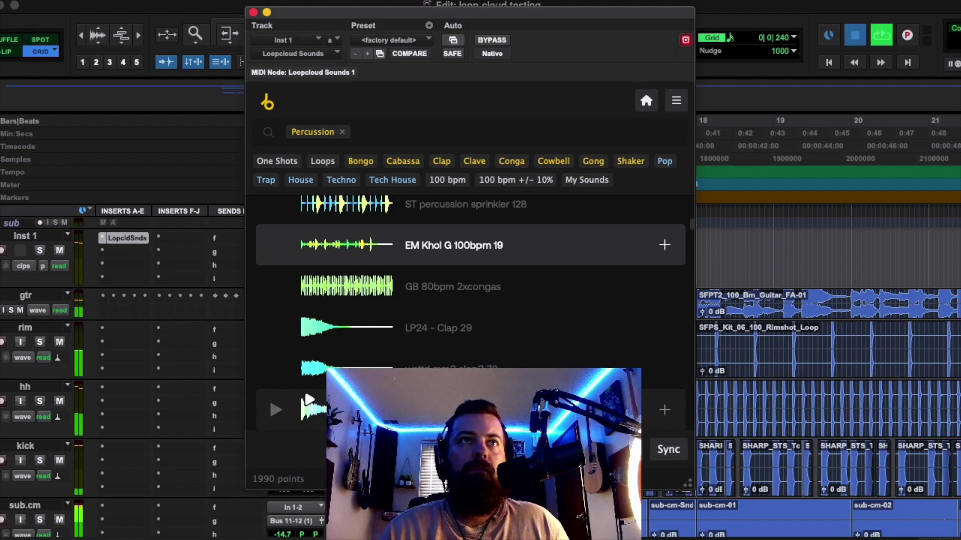
pyautogui.click(269, 245)
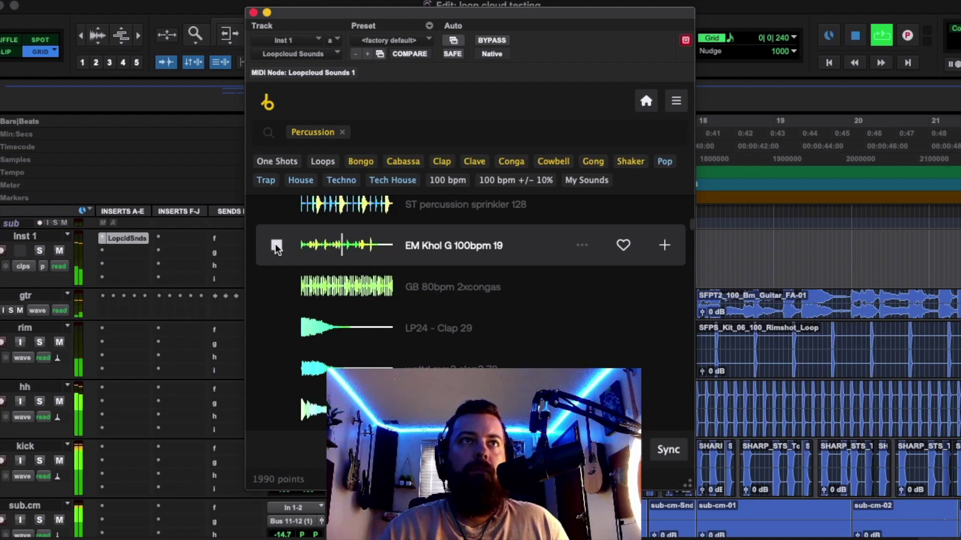
pyautogui.click(275, 244)
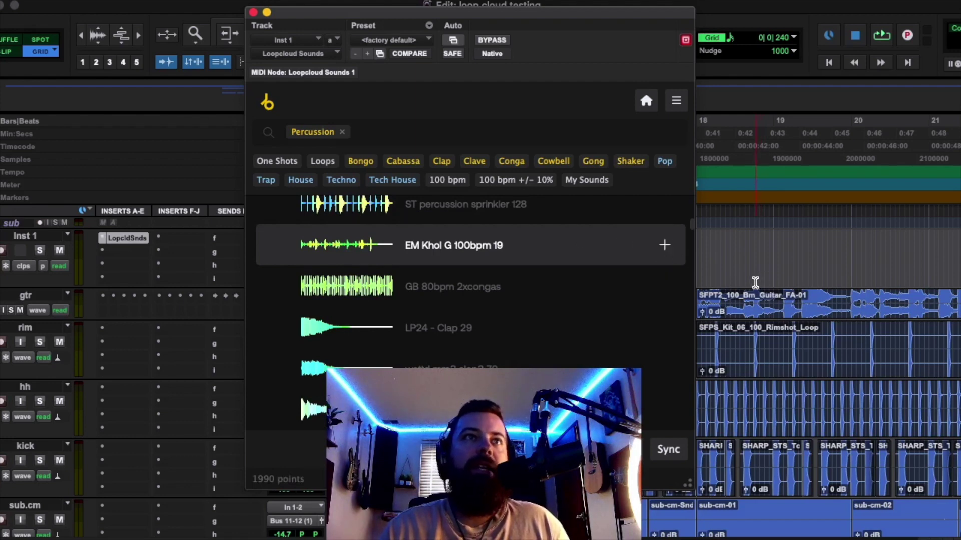
pyautogui.click(277, 245)
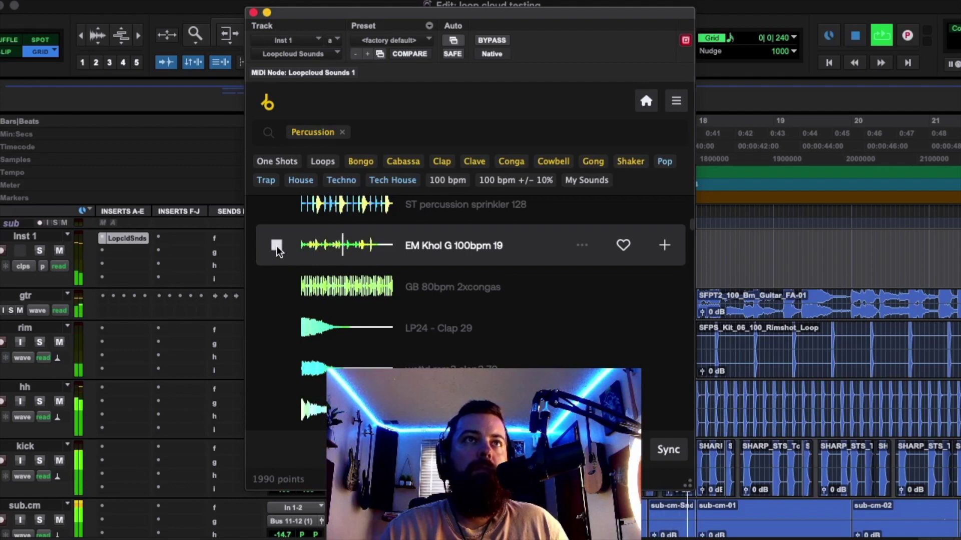
pyautogui.click(276, 245)
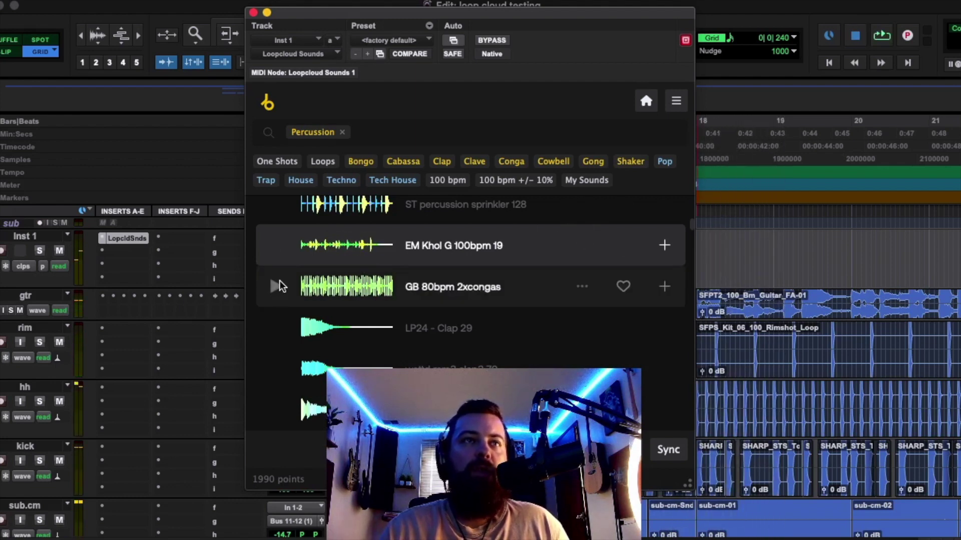
# Audition GB 80bpm 2xcongas against the session, followed by LP24 - Clap 29 and NESU1 Perc05.
pyautogui.click(276, 286)
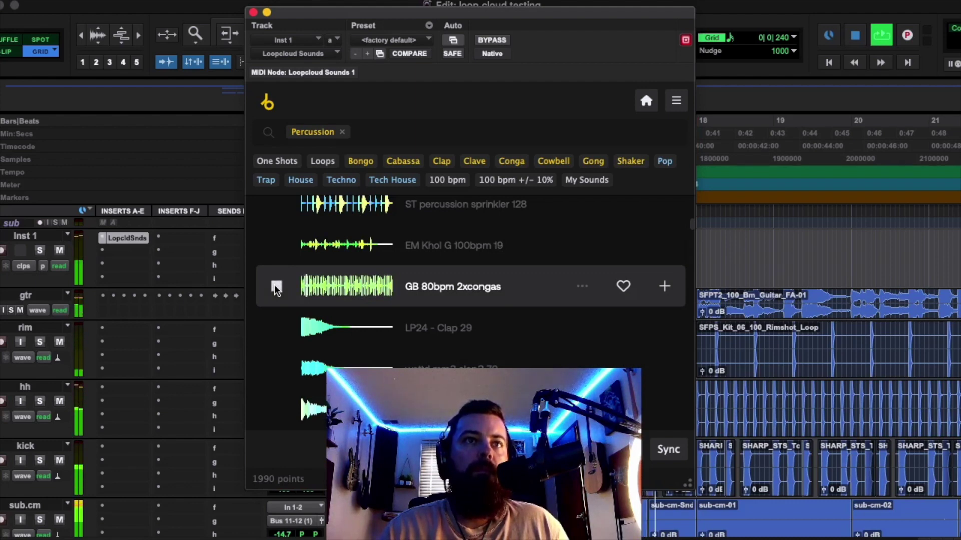
pyautogui.click(274, 285)
pyautogui.press('space')
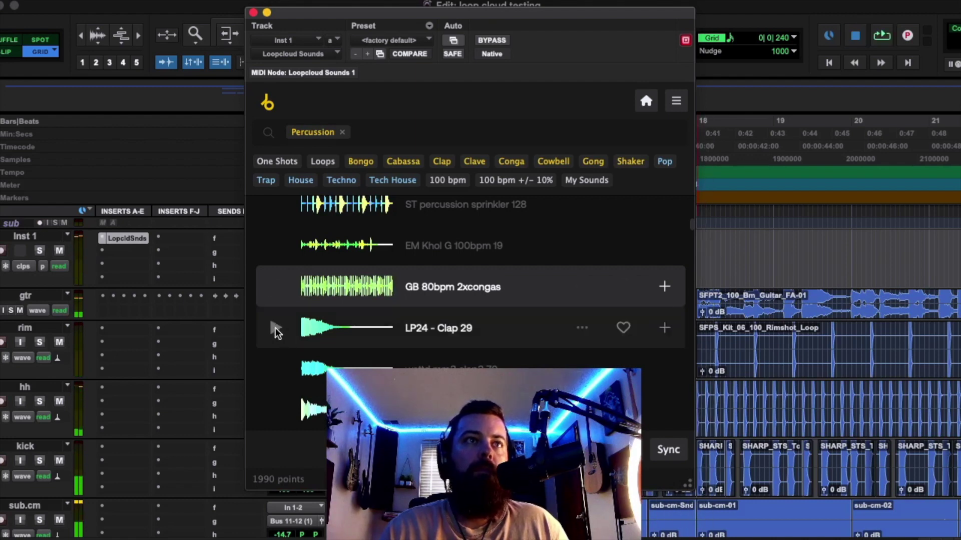
pyautogui.click(275, 328)
pyautogui.click(276, 409)
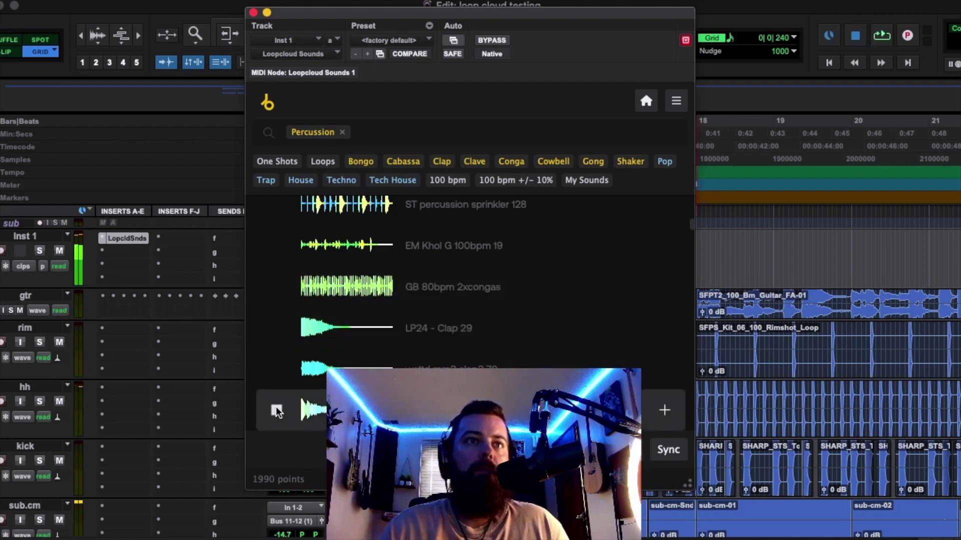
# Audition CAS TH Percussion Loop 082 against the session playback and add the sample to the library.
pyautogui.scroll(-5, 280, 405)
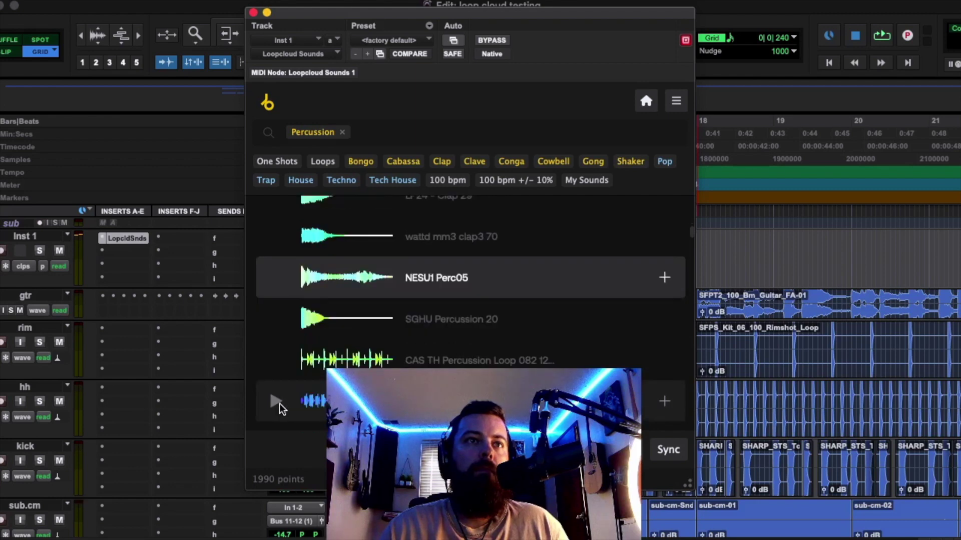
pyautogui.click(276, 356)
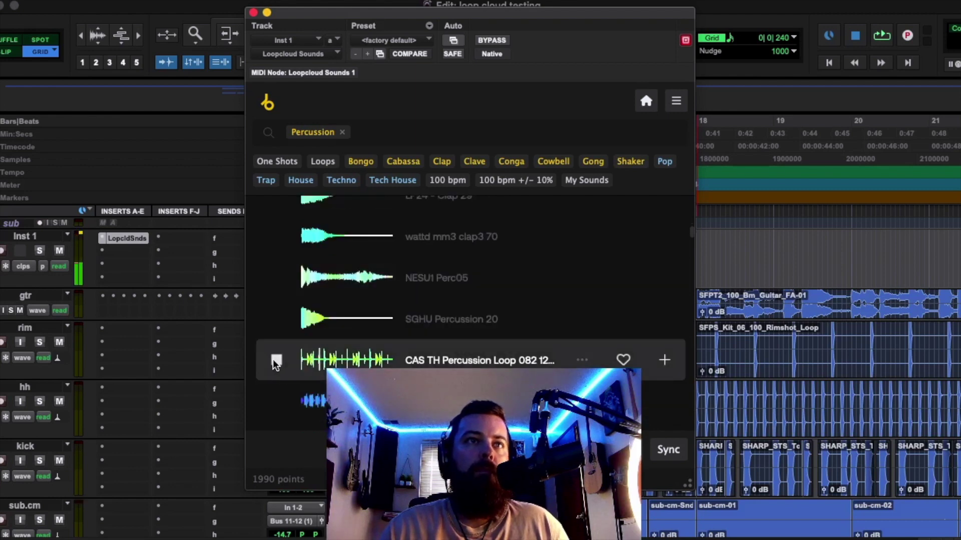
pyautogui.press('space')
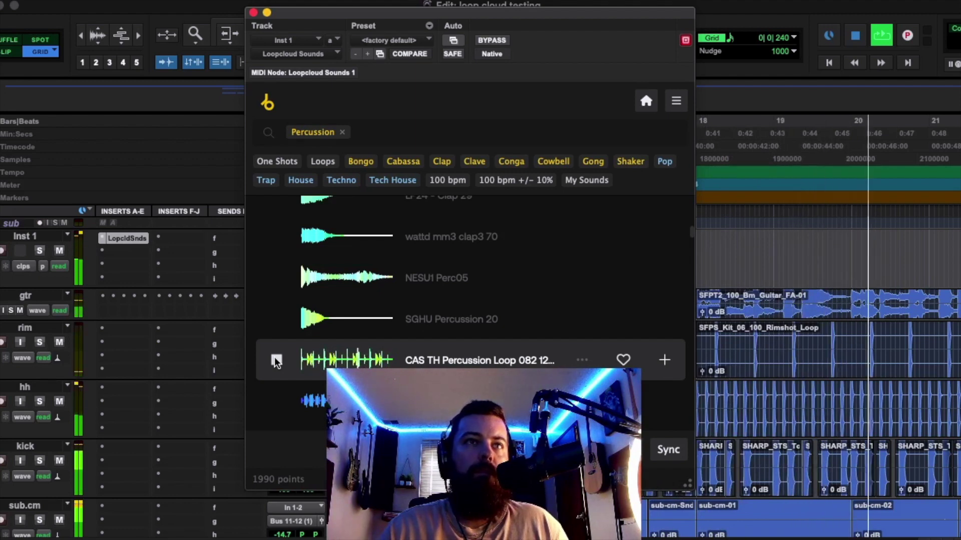
pyautogui.click(276, 360)
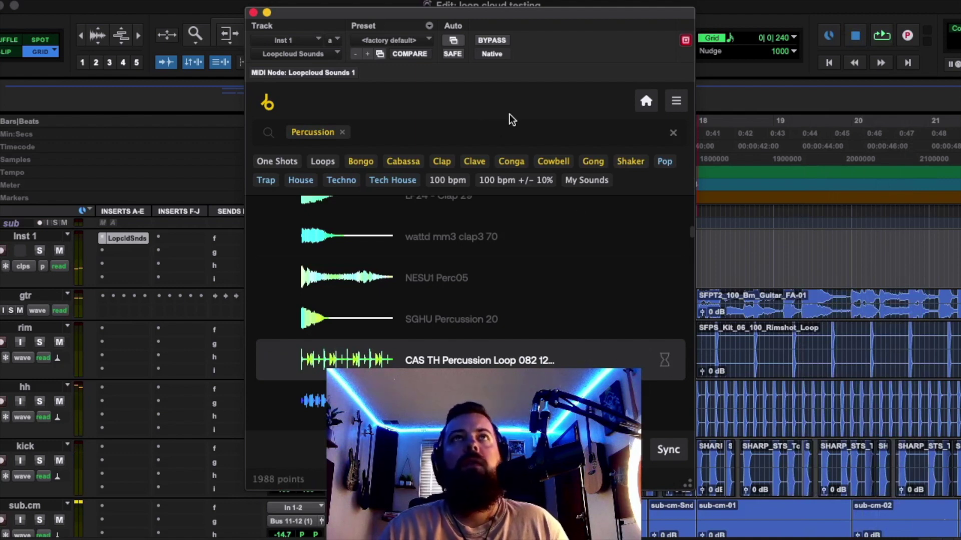
# Enlarge the Audio 3 track and place the CAS TH Percussion Loop 082 sample on it, with the plugin window moved aside.
pyautogui.moveTo(619, 14); pyautogui.dragTo(434, 3)
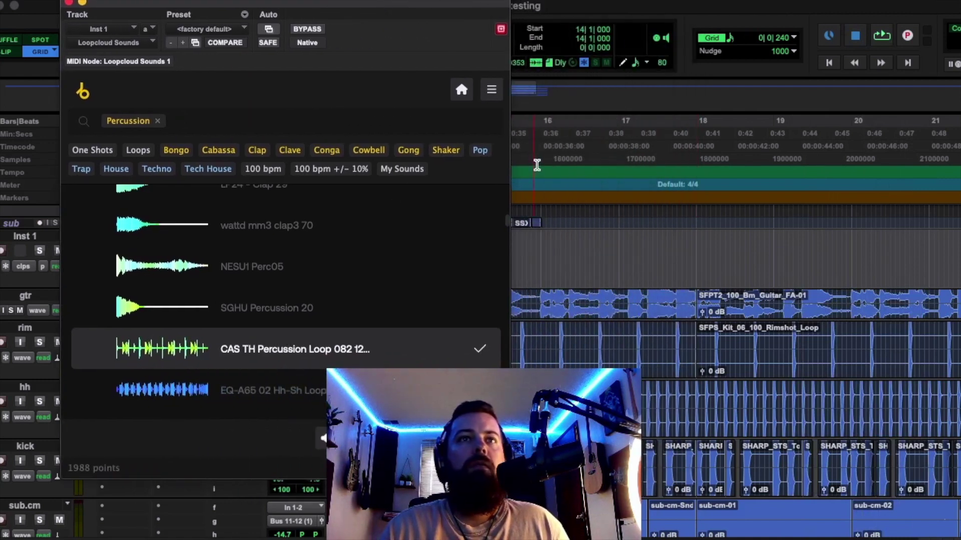
pyautogui.scroll(-1, 578, 298)
pyautogui.scroll(-3, 579, 300)
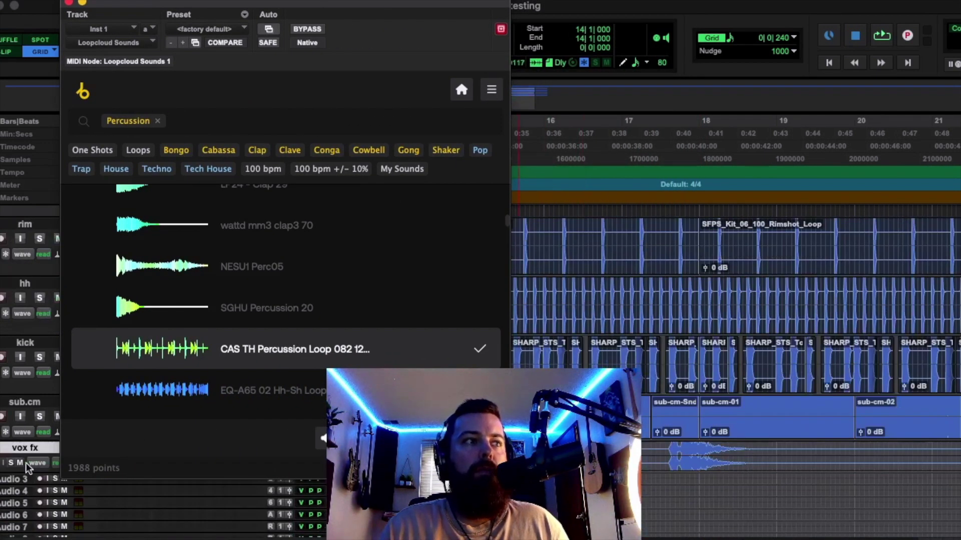
pyautogui.moveTo(21, 472); pyautogui.dragTo(12, 507)
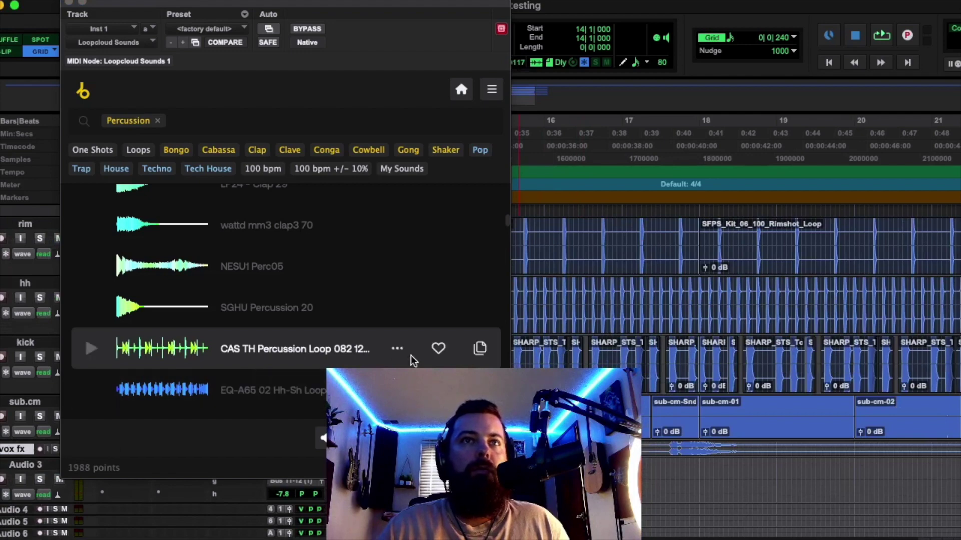
pyautogui.moveTo(483, 353); pyautogui.dragTo(588, 478)
# Clear the plugin window from the timeline and move the percussion loop on Audio 3 to start at bar 14.
pyautogui.moveTo(375, 7); pyautogui.dragTo(351, 516)
pyautogui.press('F8')
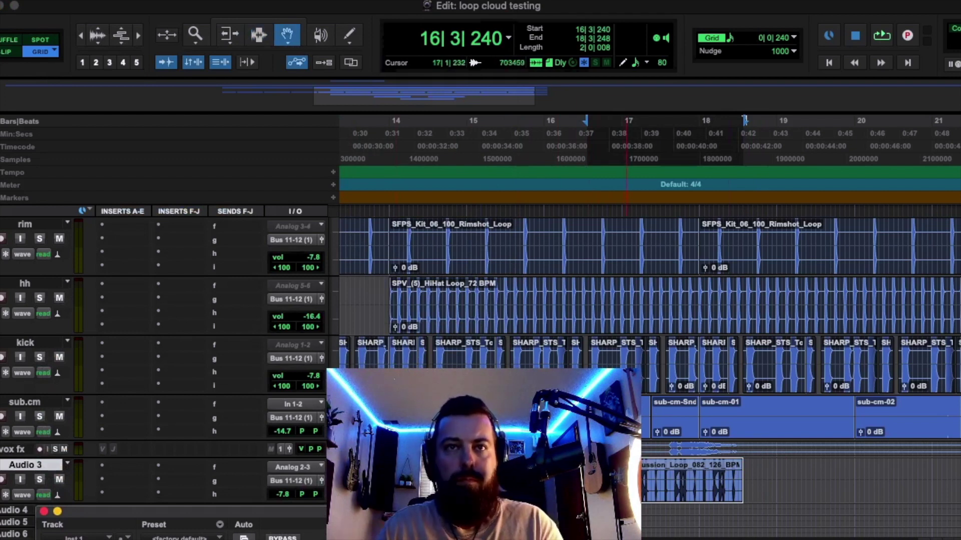
pyautogui.moveTo(628, 480); pyautogui.dragTo(429, 480)
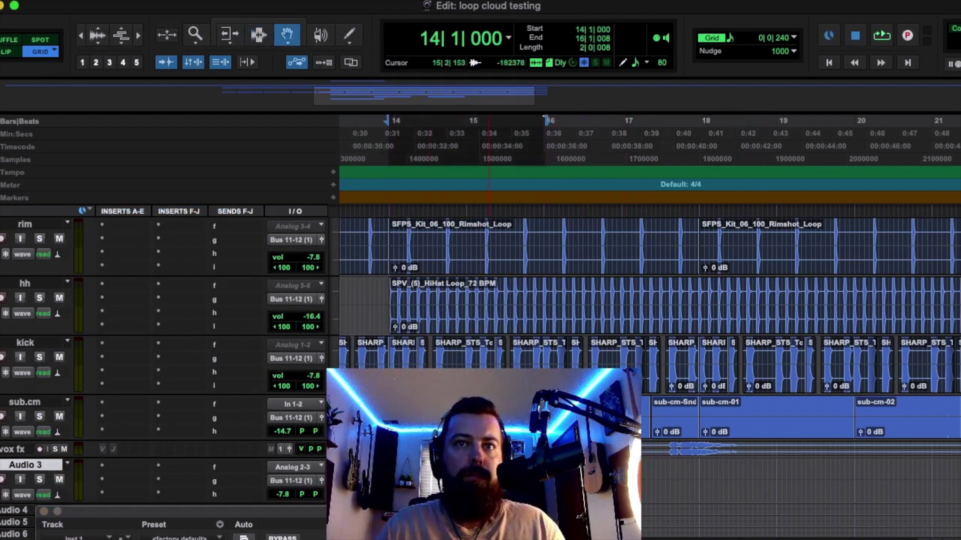
# Play the session with the percussion loop and lower the Audio 3 track volume to -13.7 dB.
pyautogui.press('space')
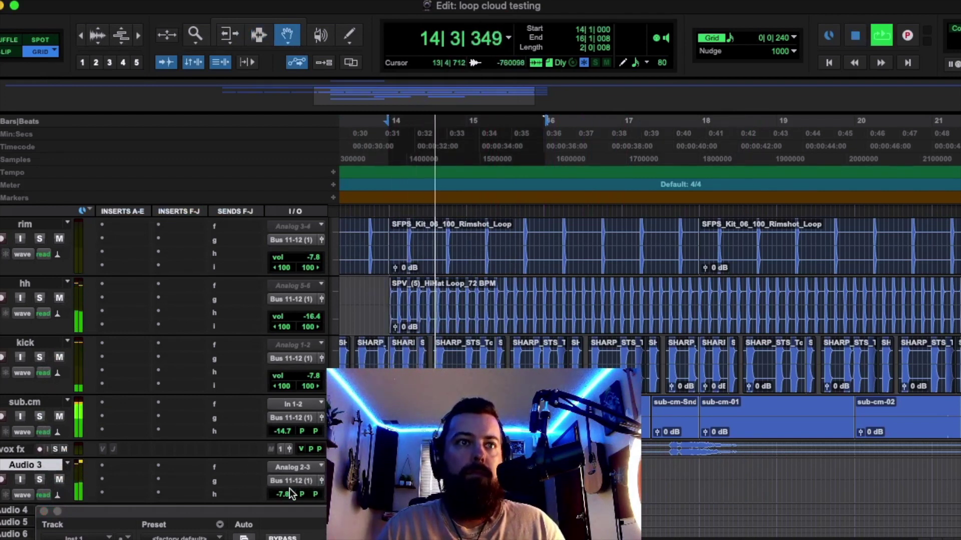
pyautogui.moveTo(280, 492); pyautogui.dragTo(282, 499)
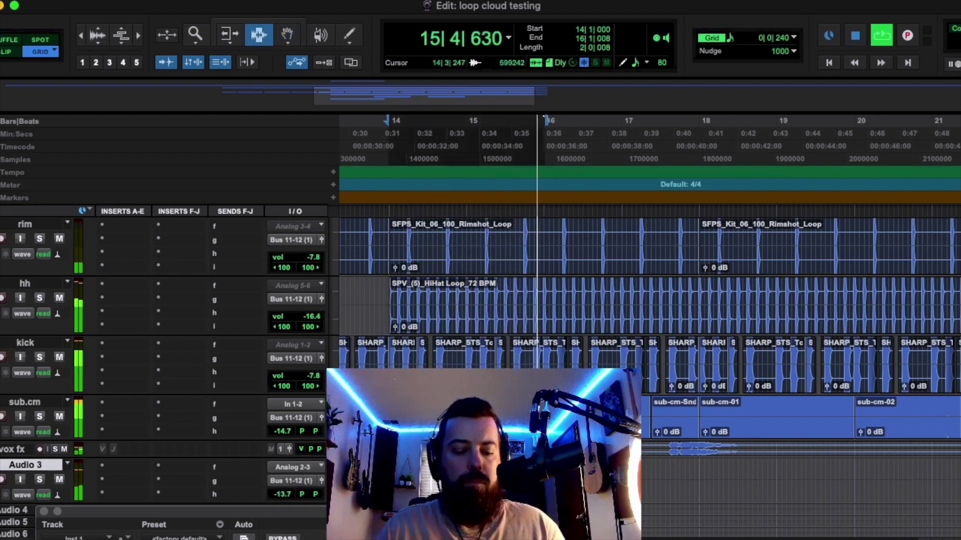
pyautogui.press('space')
# Duplicate the percussion loop on Audio 3 three times to extend it to bar 22.
pyautogui.press('super+d')
pyautogui.press('super+d')
pyautogui.press('super+d')
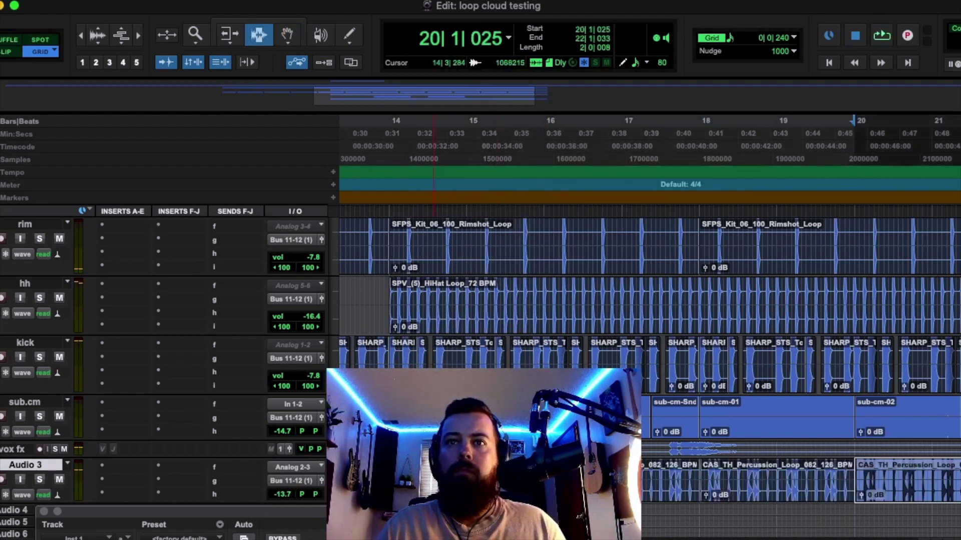
# Rename the Audio 3 track as bongo, and reduce its height while enlarging the Audio 4 track below it.
pyautogui.doubleClick(26, 465)
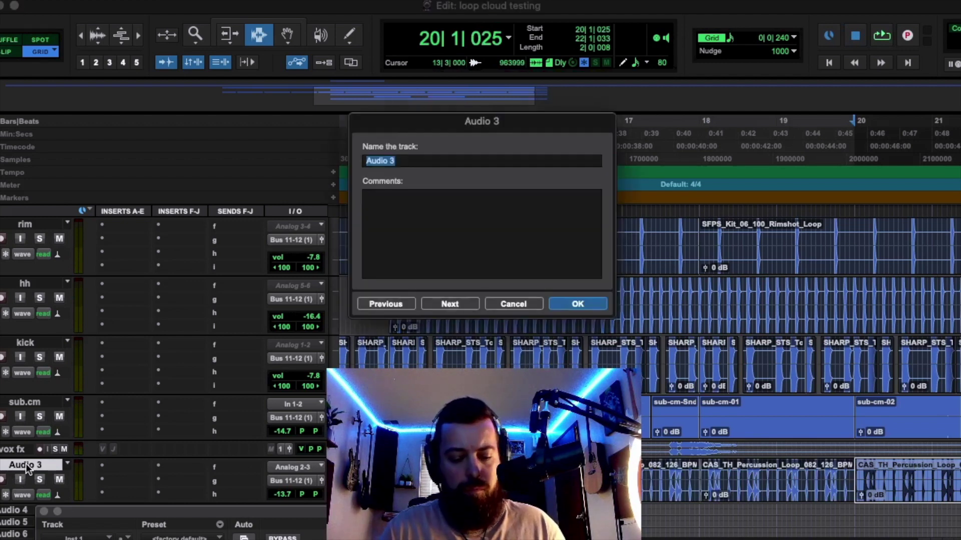
pyautogui.press('Return')
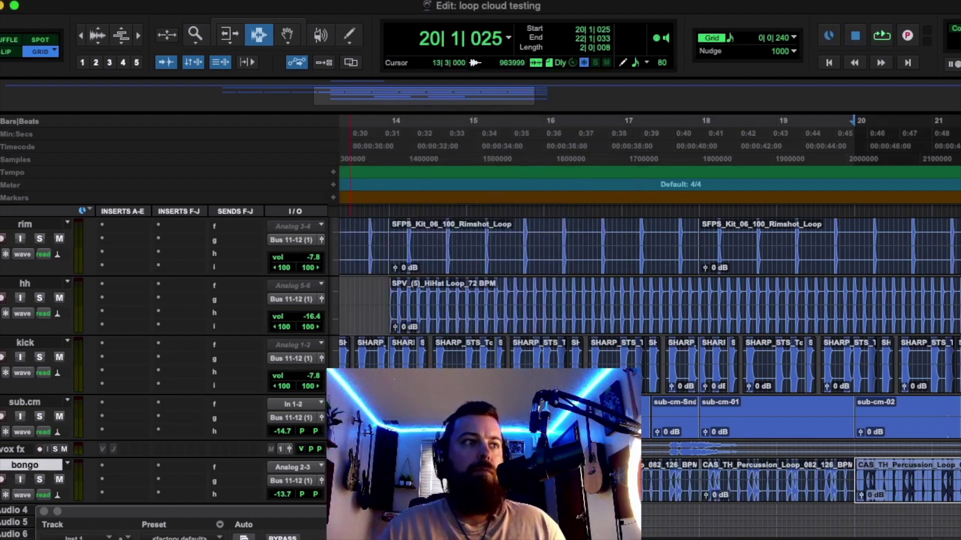
pyautogui.moveTo(12, 502); pyautogui.dragTo(17, 464)
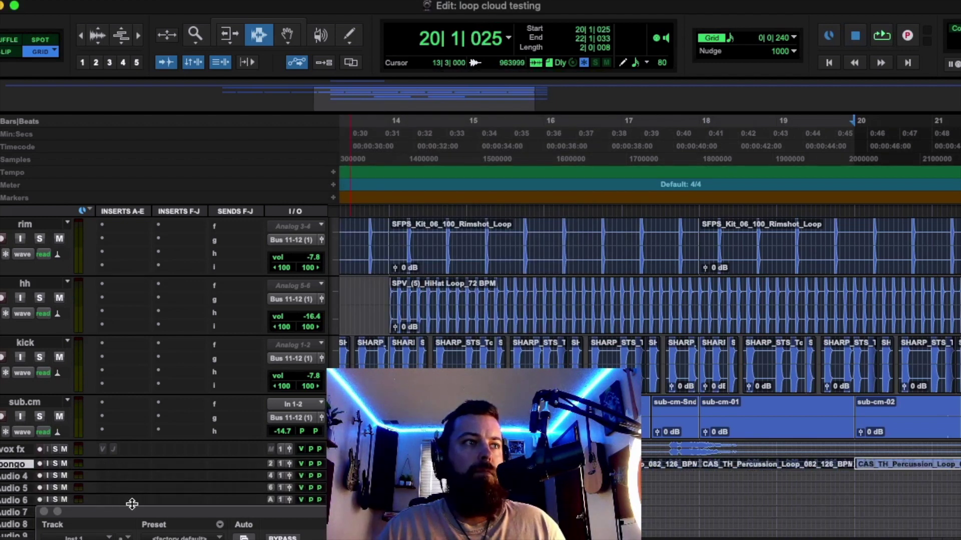
pyautogui.moveTo(11, 481); pyautogui.dragTo(2, 515)
# Bring the Loopcloud Sounds plugin window back into view and audition EQ-A65 02 Hh-Sh Loop 120 and MCH Perc 27.
pyautogui.moveTo(199, 514); pyautogui.dragTo(270, 54)
pyautogui.click(137, 406)
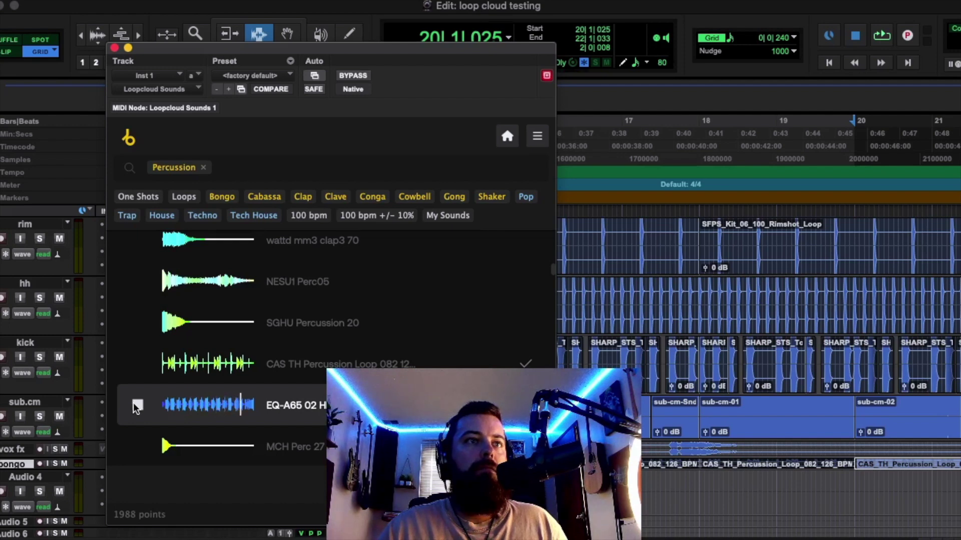
pyautogui.click(135, 446)
pyautogui.scroll(-4, 133, 440)
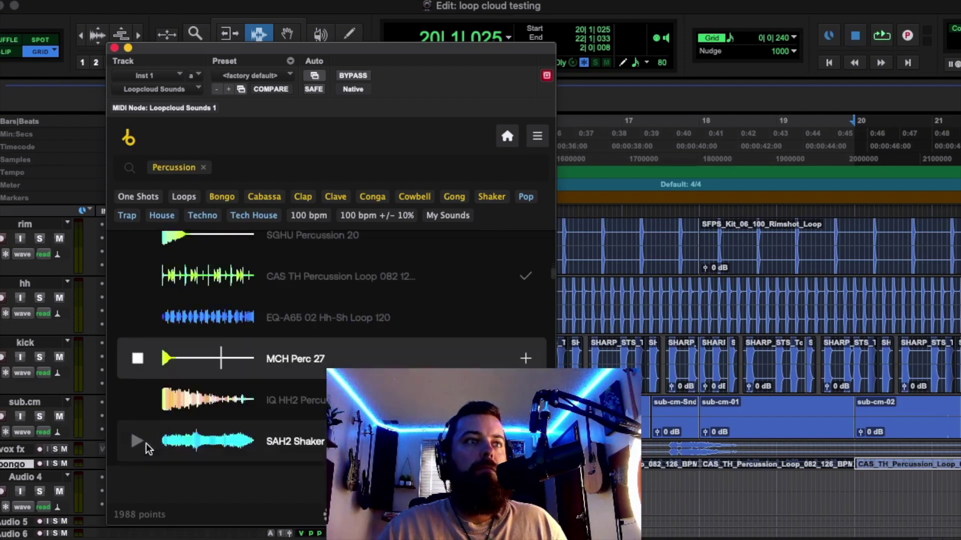
# Audition IQ HH2 Percussion 27, SAH2 Shaker 20, MPSCS2 Clap & Snare 163 and US RD3 Stabs Snap Am in the Percussion results.
pyautogui.click(133, 360)
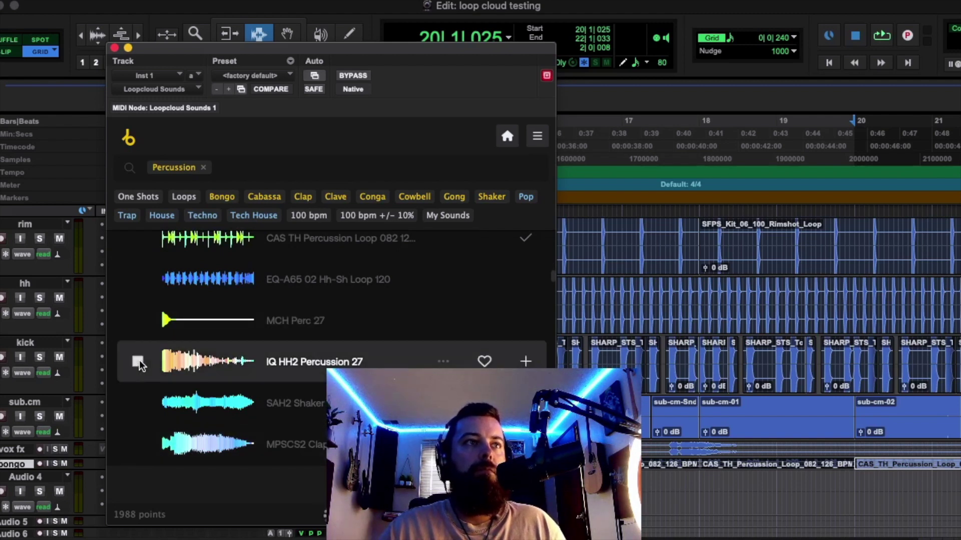
pyautogui.click(136, 404)
pyautogui.click(135, 445)
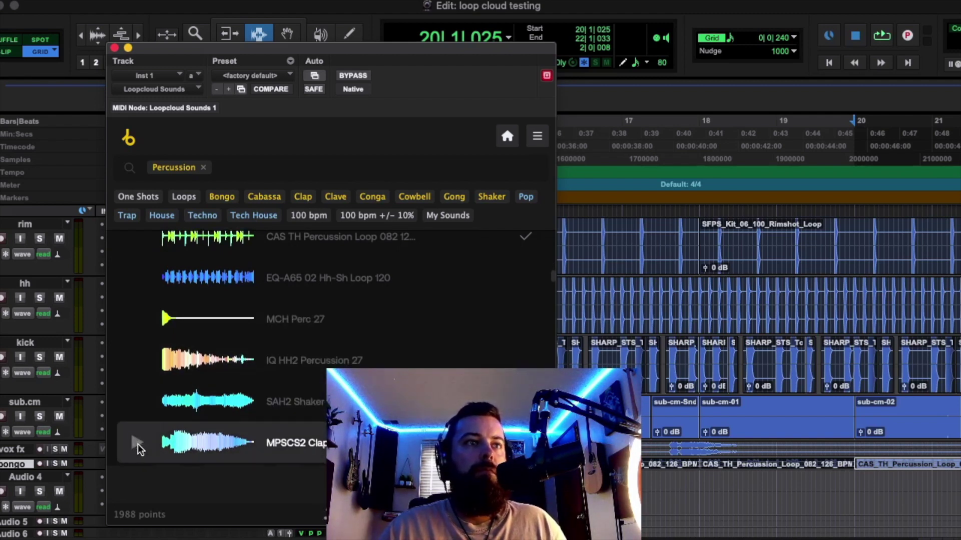
pyautogui.scroll(-2, 135, 446)
pyautogui.click(136, 424)
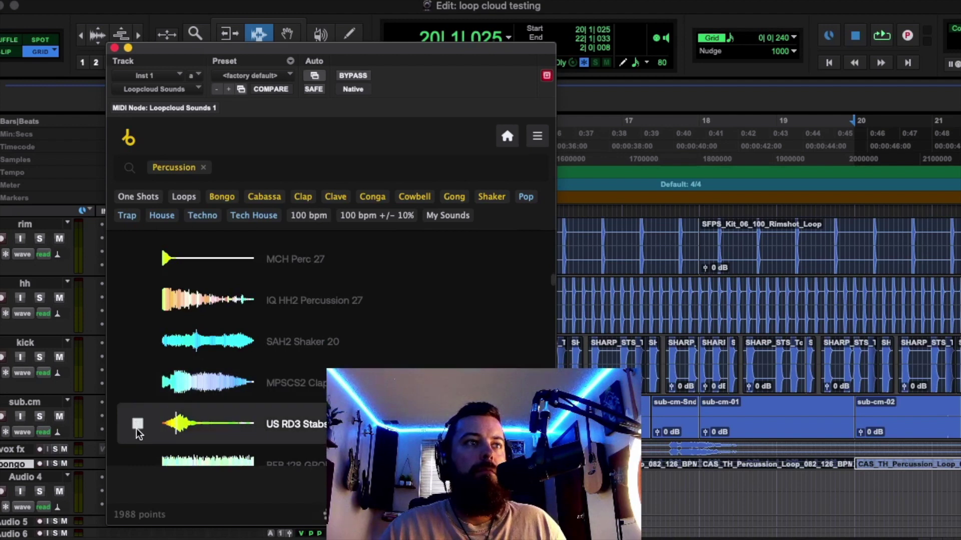
# Audition wattd cr8000 clap2 48, RMT Misc Percussion 33, SS UTW CLAP 04 and the ZTMOT Clap sample further down the results.
pyautogui.scroll(-4, 135, 430)
pyautogui.click(136, 356)
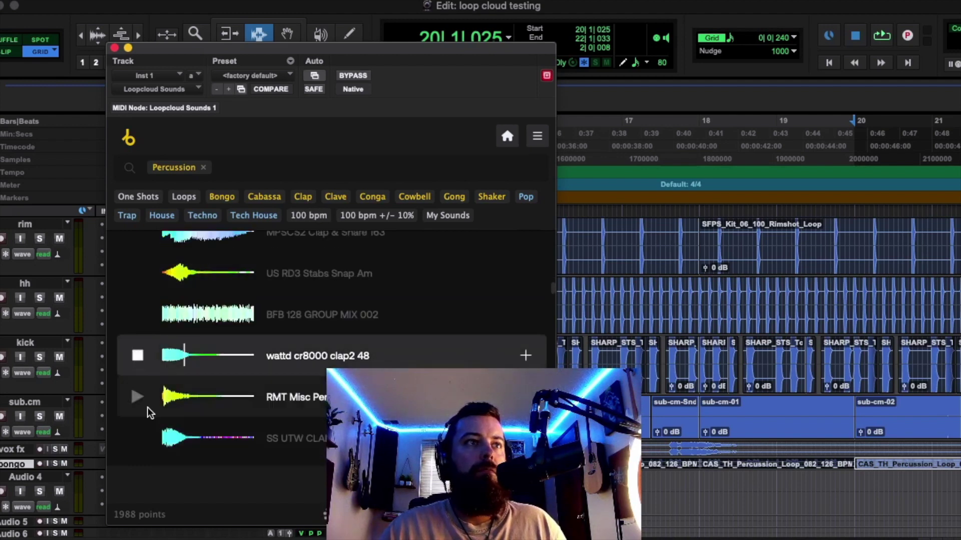
pyautogui.click(137, 398)
pyautogui.scroll(-1, 139, 403)
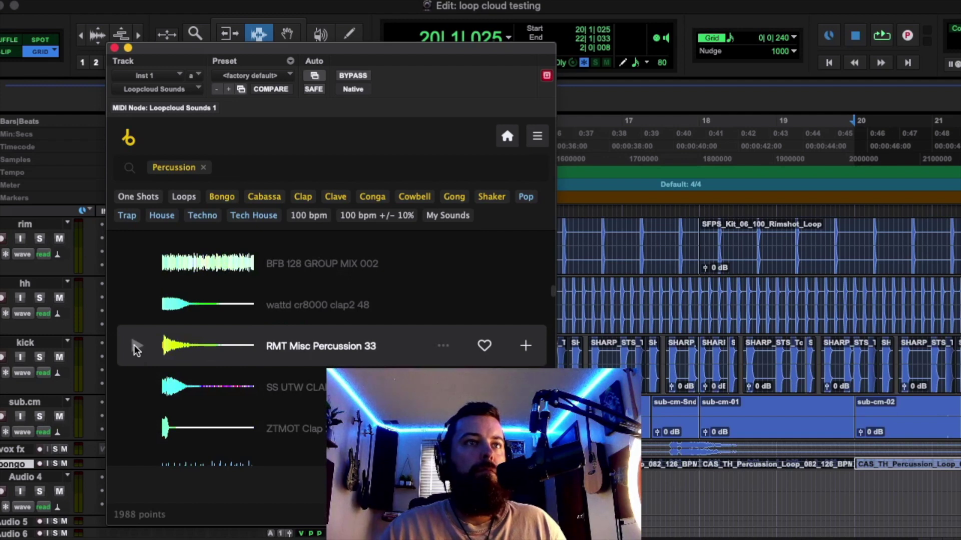
pyautogui.click(138, 390)
pyautogui.click(136, 431)
pyautogui.scroll(-1, 136, 436)
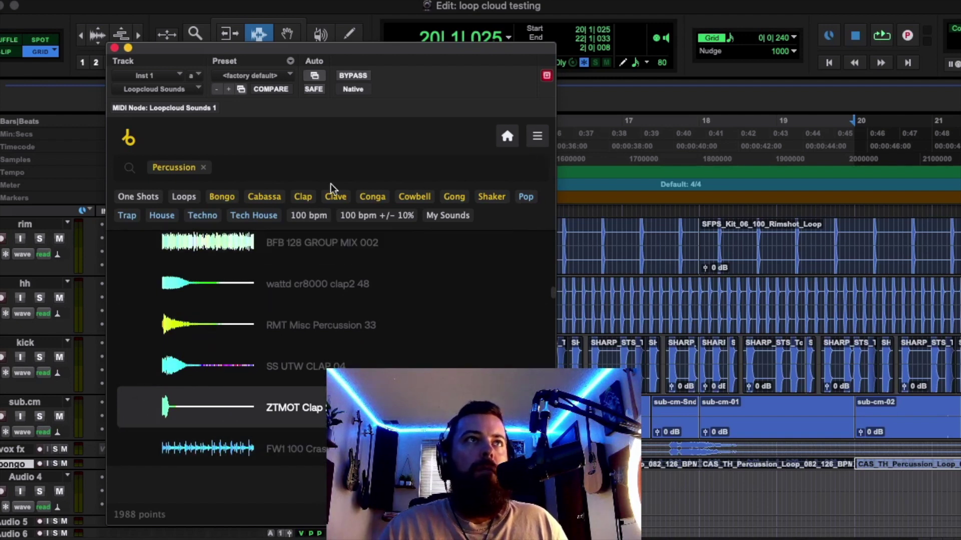
# Replace the Percussion filter with the Drum instrument and narrow the sample results to Drum Fill.
pyautogui.click(202, 169)
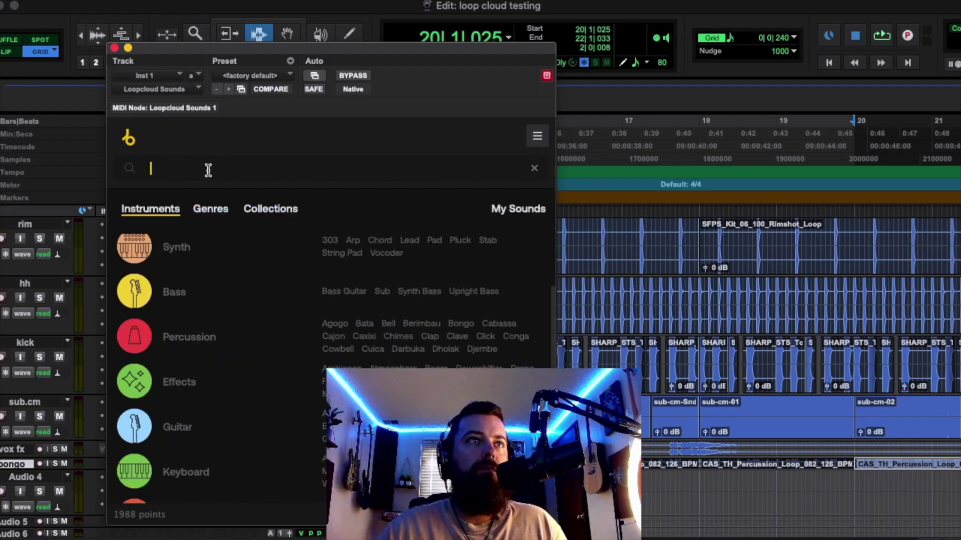
pyautogui.scroll(3, 208, 396)
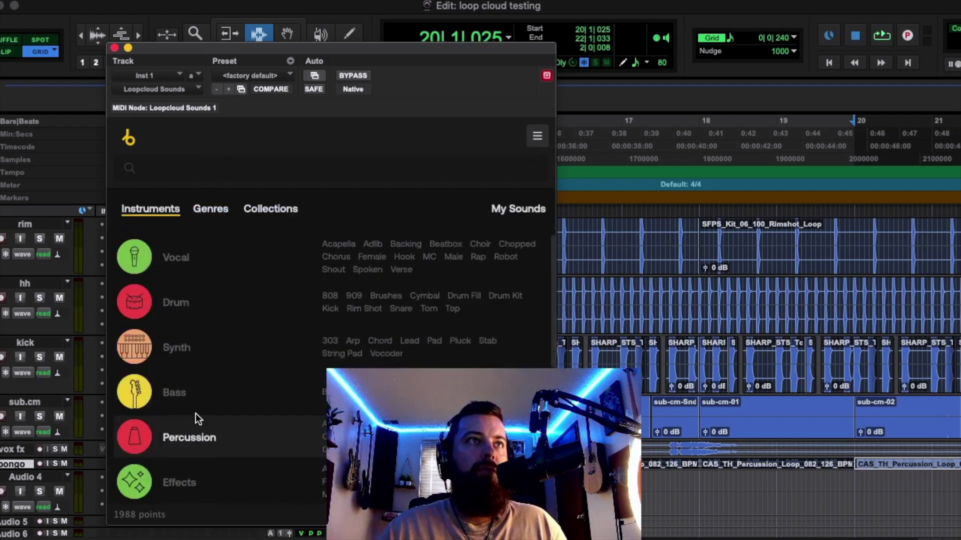
pyautogui.click(196, 314)
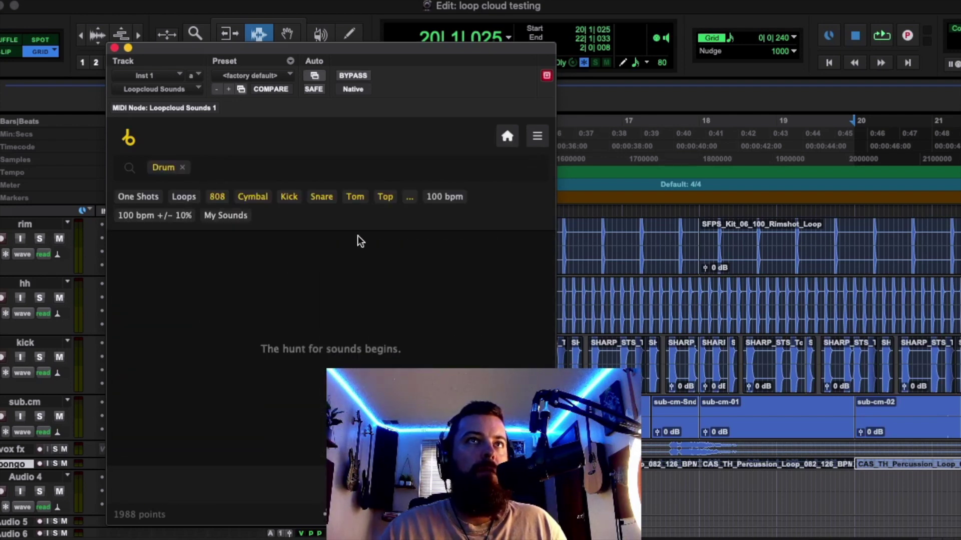
pyautogui.click(409, 198)
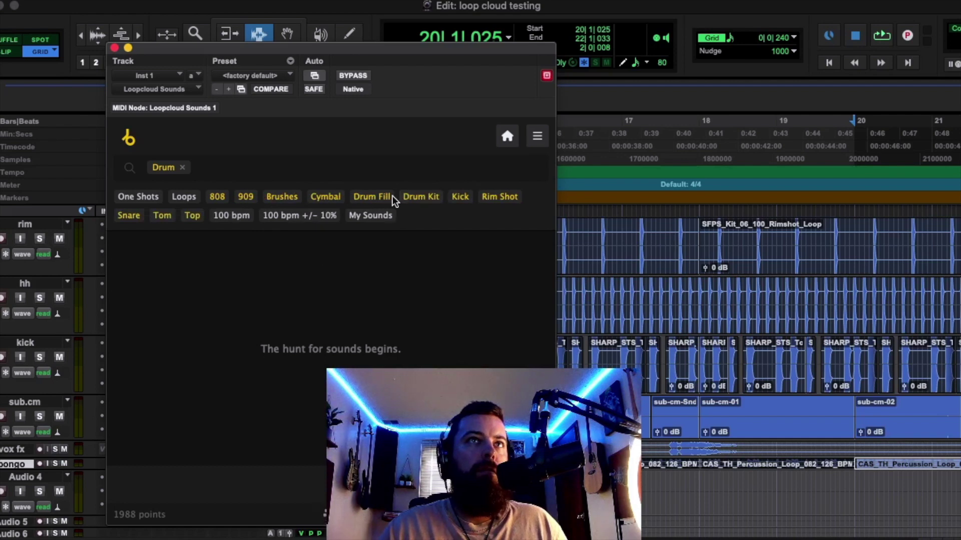
pyautogui.click(391, 197)
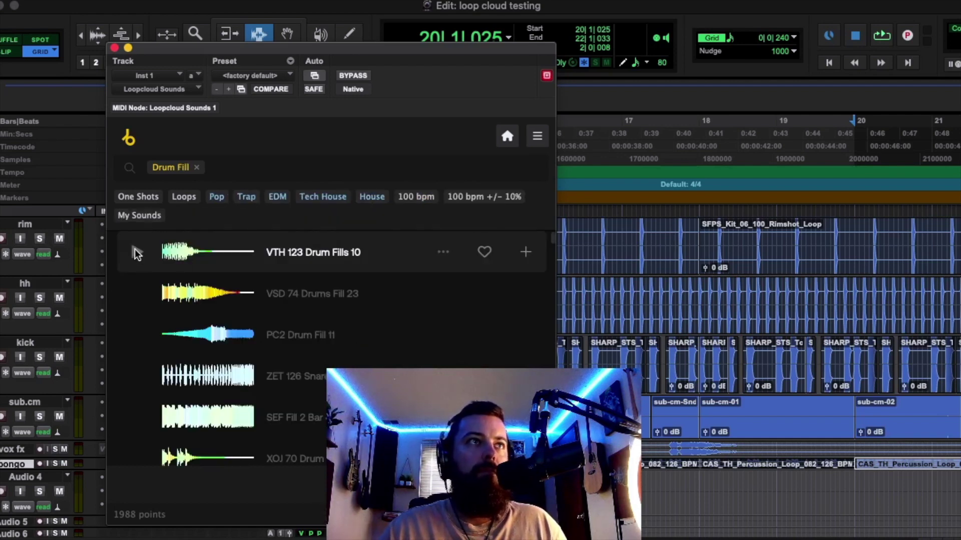
# Audition VTH 123 Drum Fills 10, VSD 74 Drums Fill 23, ZET 126 Snare Fill 5, SEF Fill 2 Bar 40 and XOJ 70 Drum Fill 9 Wet.
pyautogui.click(136, 253)
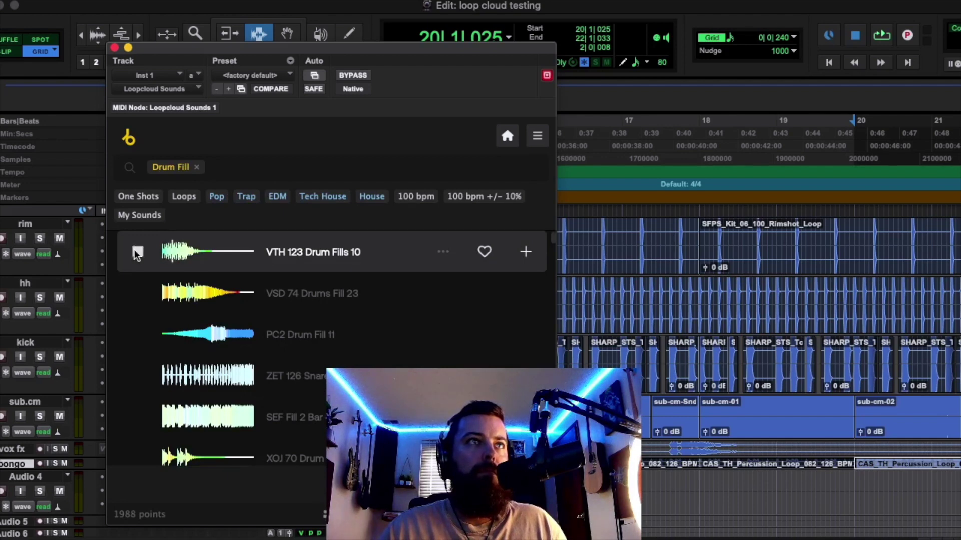
pyautogui.click(137, 294)
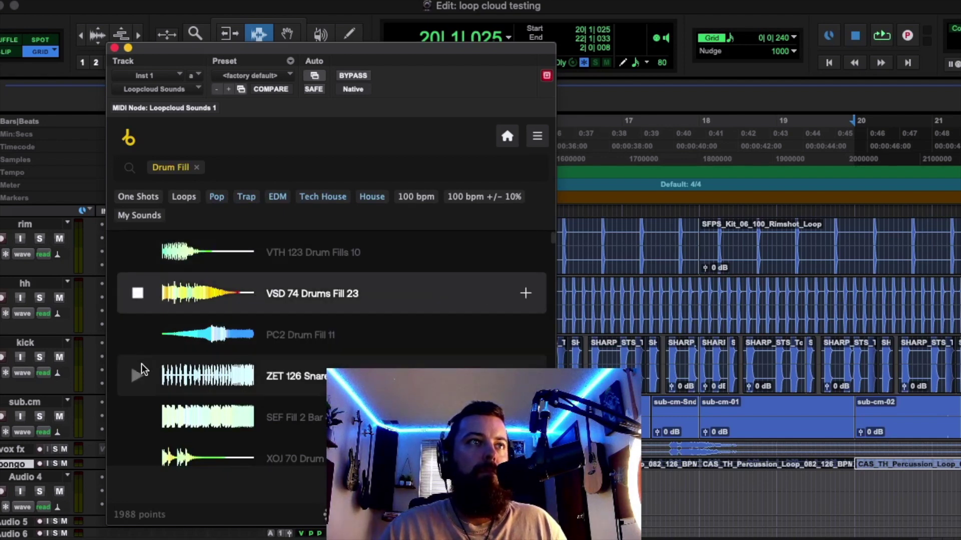
pyautogui.click(139, 377)
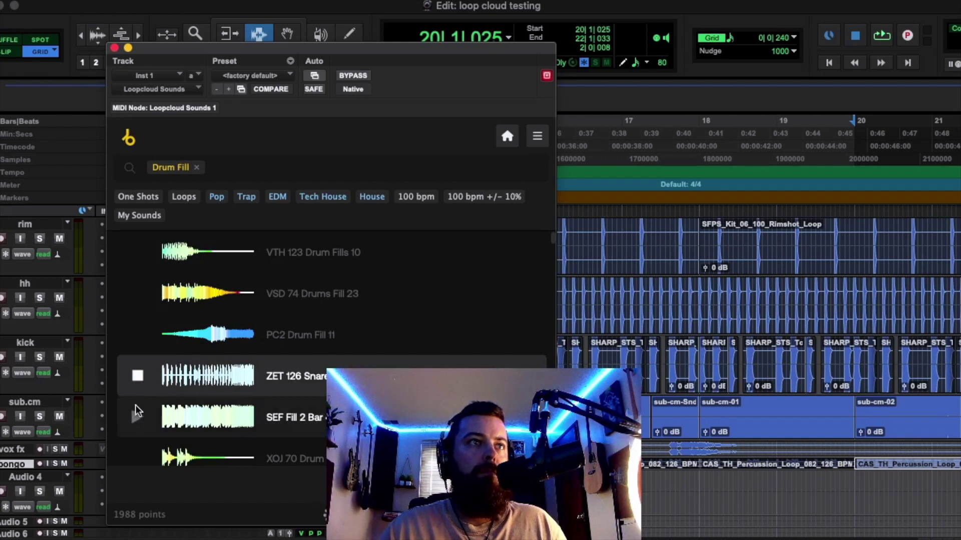
pyautogui.click(136, 423)
pyautogui.scroll(-2, 137, 425)
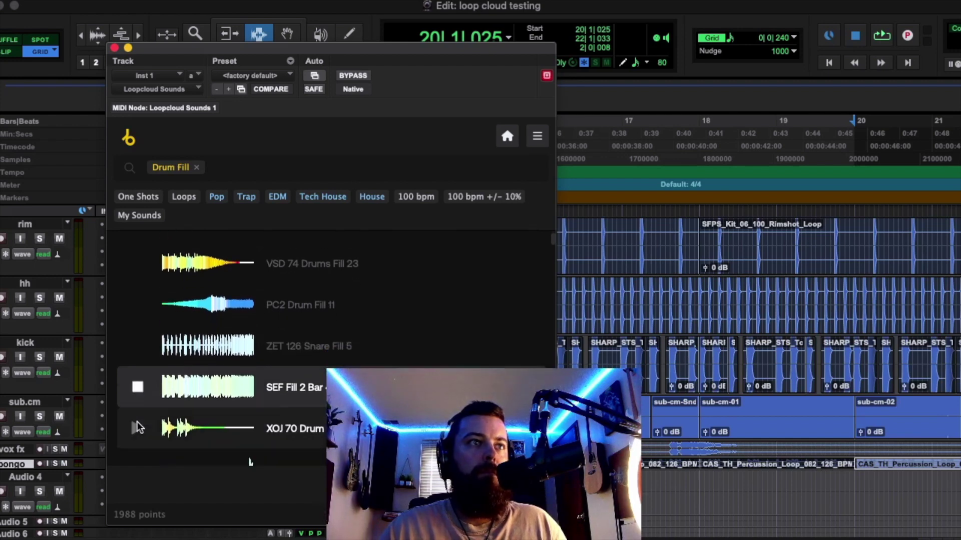
pyautogui.click(137, 430)
pyautogui.scroll(-3, 137, 434)
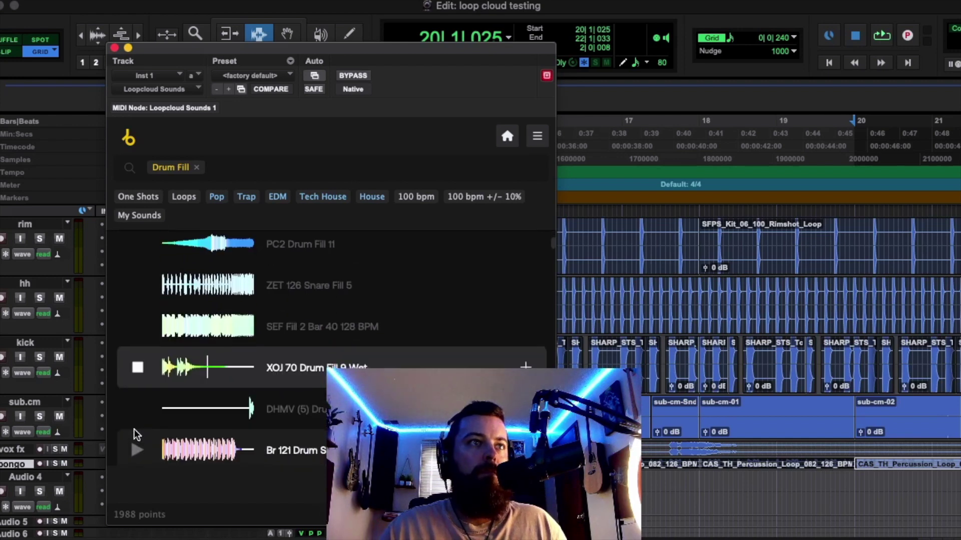
# Audition DHMV (5) Drum Fill Loop 120bpm, Br 121 Drum SnTail, HUEF Drum Fill Loop 033 128 and SMPB Drum Fills 06.
pyautogui.click(138, 408)
pyautogui.scroll(-1, 138, 415)
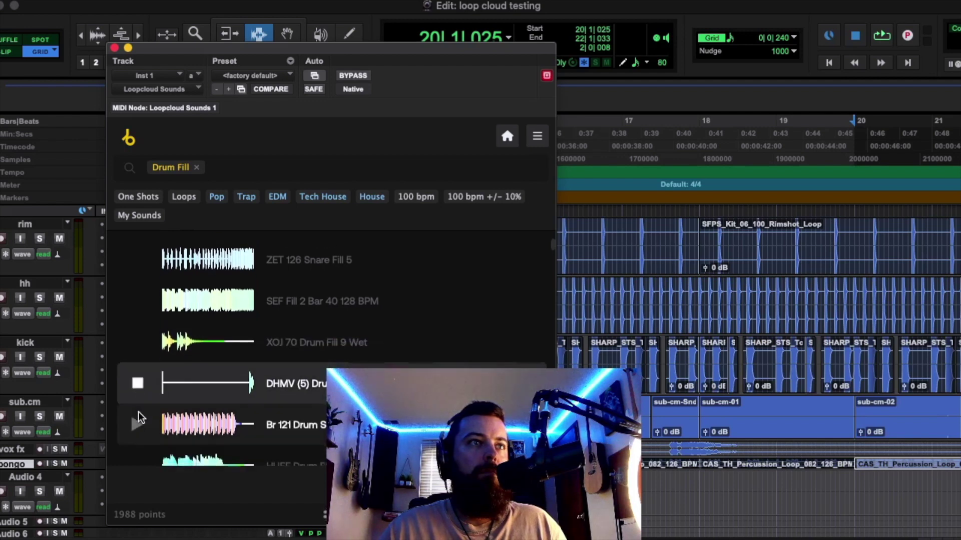
pyautogui.click(138, 425)
pyautogui.scroll(-2, 138, 428)
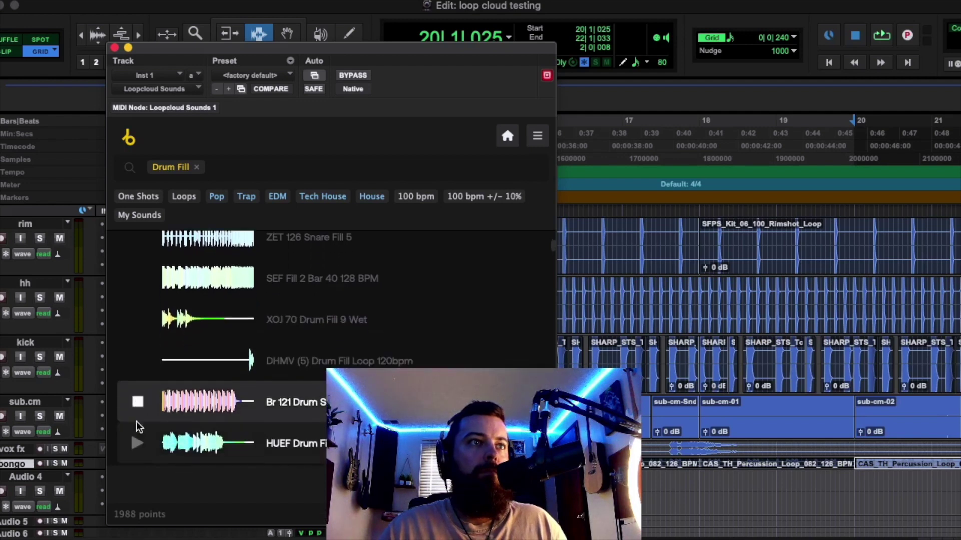
pyautogui.click(137, 427)
pyautogui.scroll(-1, 140, 431)
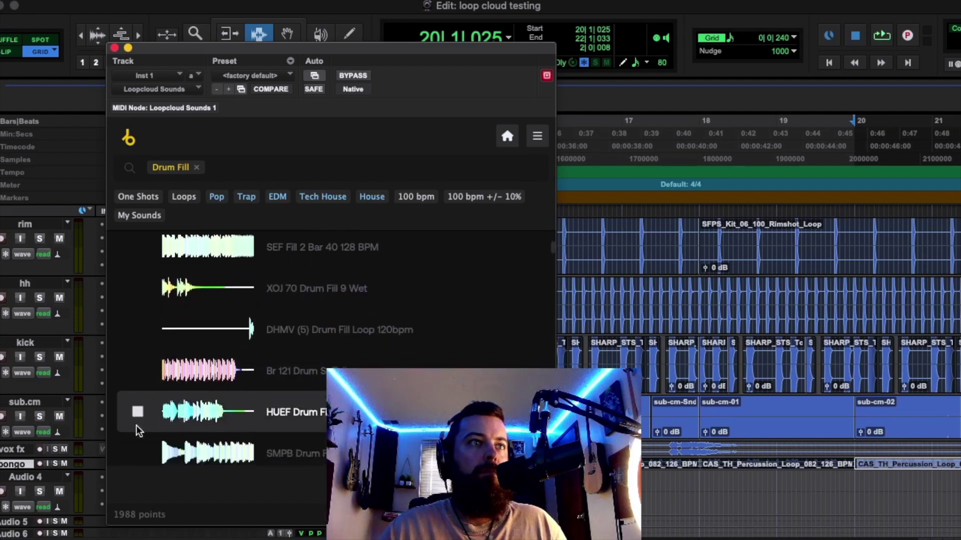
pyautogui.click(138, 443)
pyautogui.scroll(-3, 137, 448)
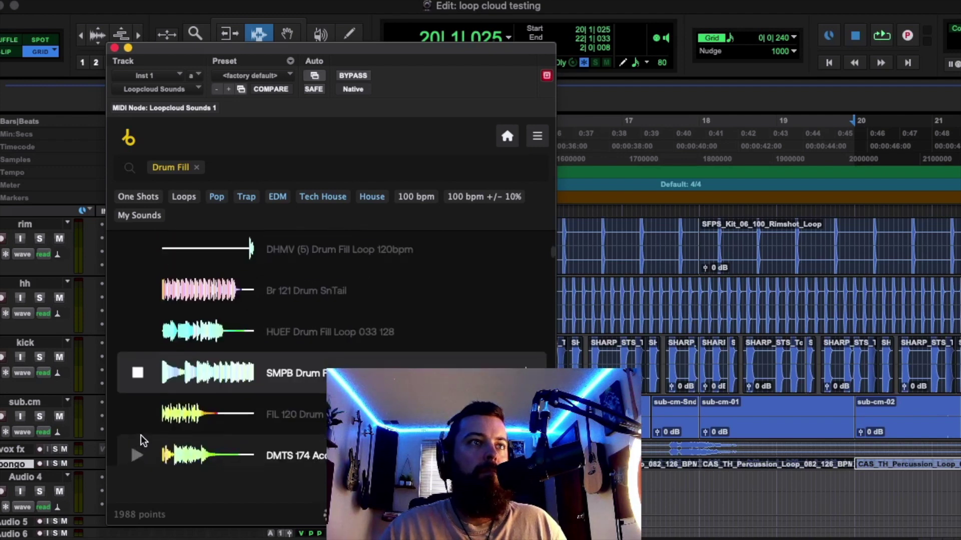
# Audition FIL 120 Drum Fill 50, DMTS 174 Acoustic Drum Fill 23, UFD4 128 X Vocal Fill 8Bars 06 and the SHU2 83 BPM drum fill.
pyautogui.click(139, 416)
pyautogui.scroll(-1, 142, 426)
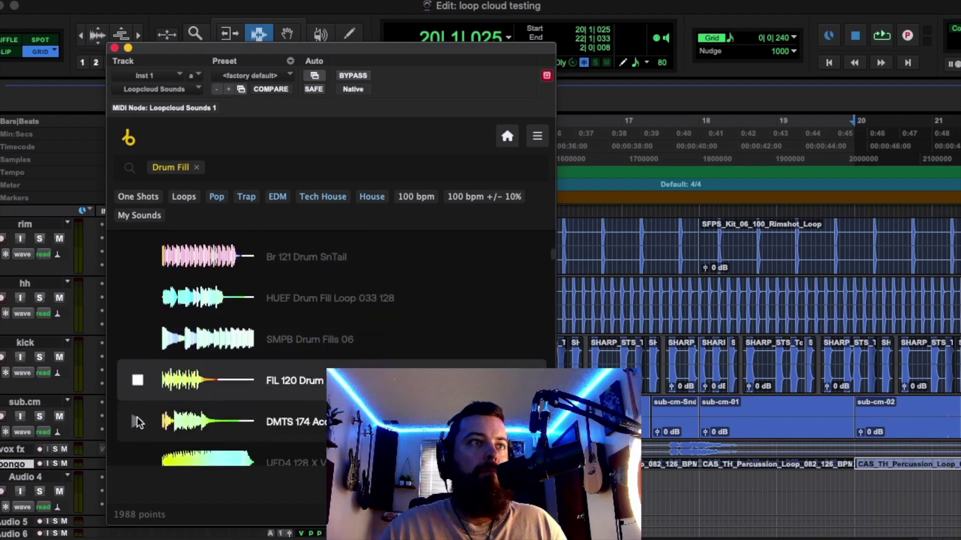
pyautogui.click(137, 423)
pyautogui.scroll(-2, 140, 427)
pyautogui.click(138, 411)
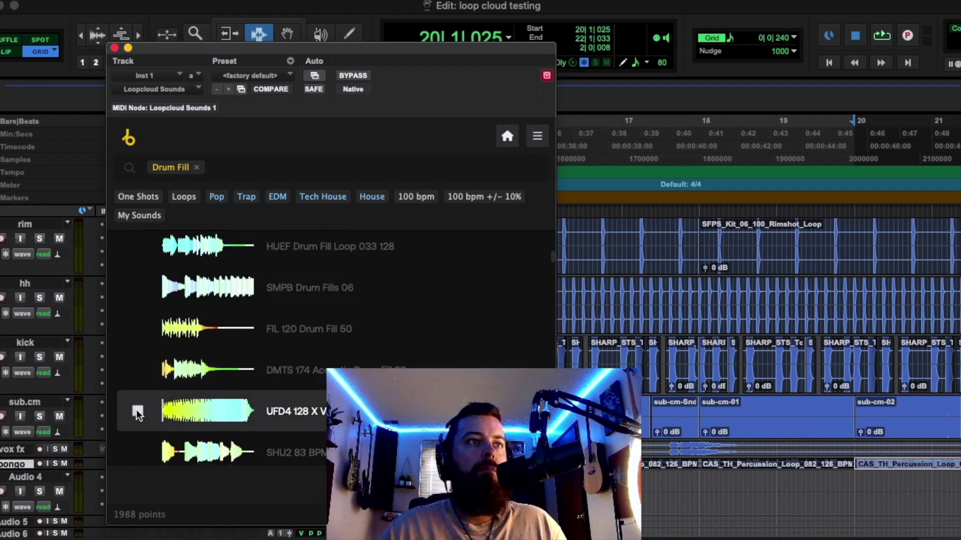
pyautogui.scroll(-2, 138, 415)
pyautogui.click(137, 403)
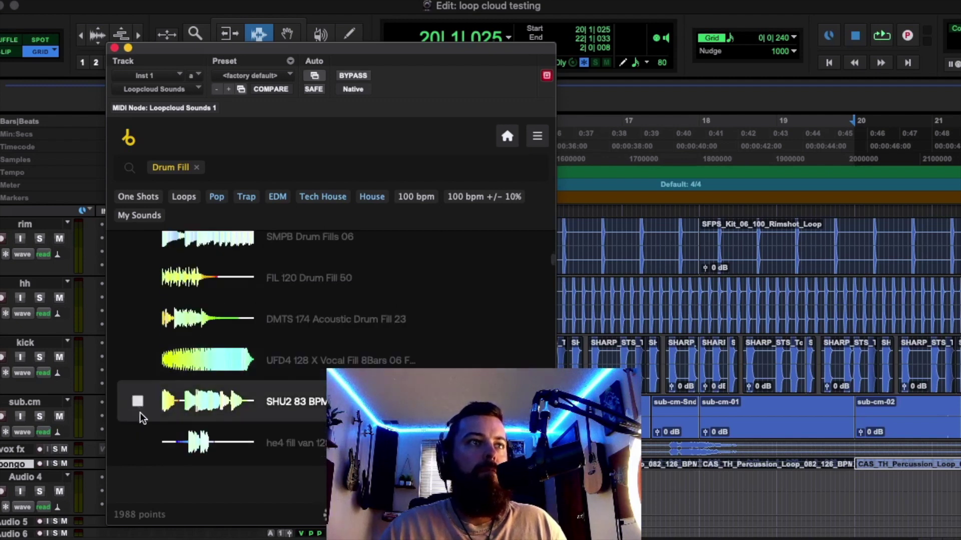
pyautogui.scroll(-1, 141, 419)
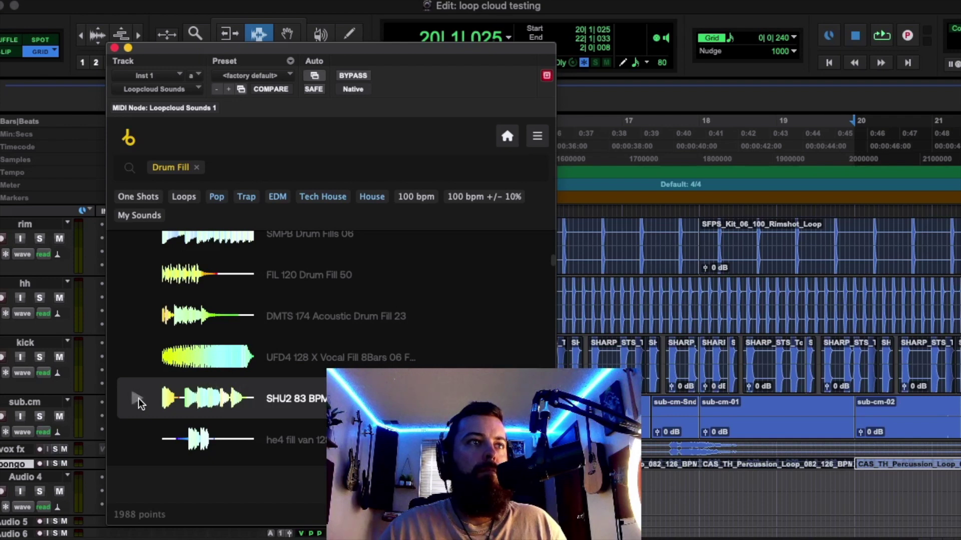
# Play the session from the sub.cm-01 clip at bar 14 while auditioning the SHU2 83 BPM drum fill against it.
pyautogui.press('space')
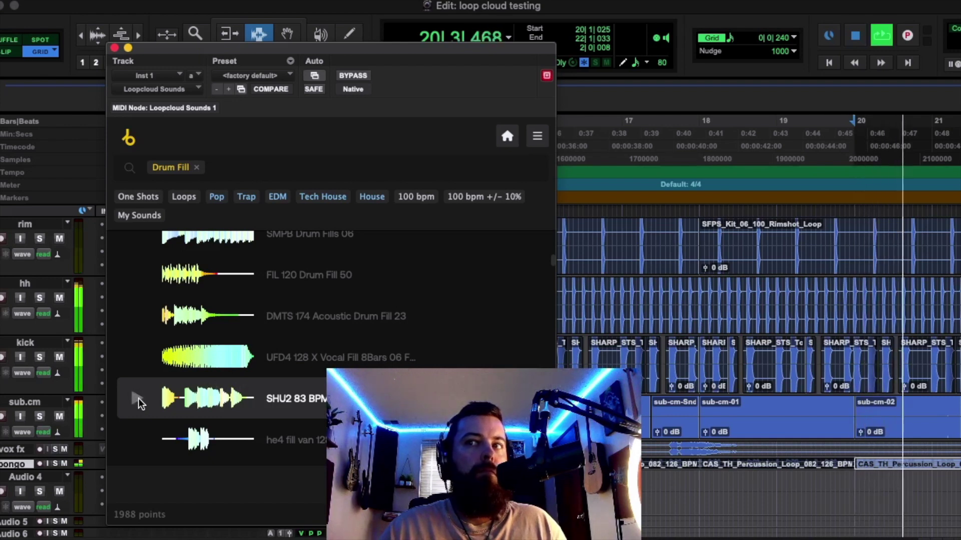
pyautogui.press('space')
pyautogui.press('r')
pyautogui.hscroll(-3, 643, 399)
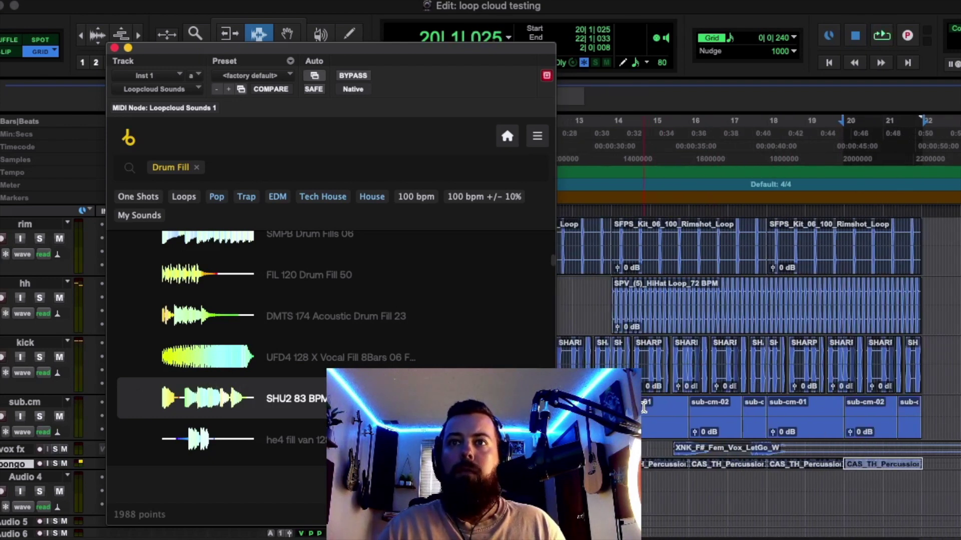
pyautogui.doubleClick(653, 411)
pyautogui.press('space')
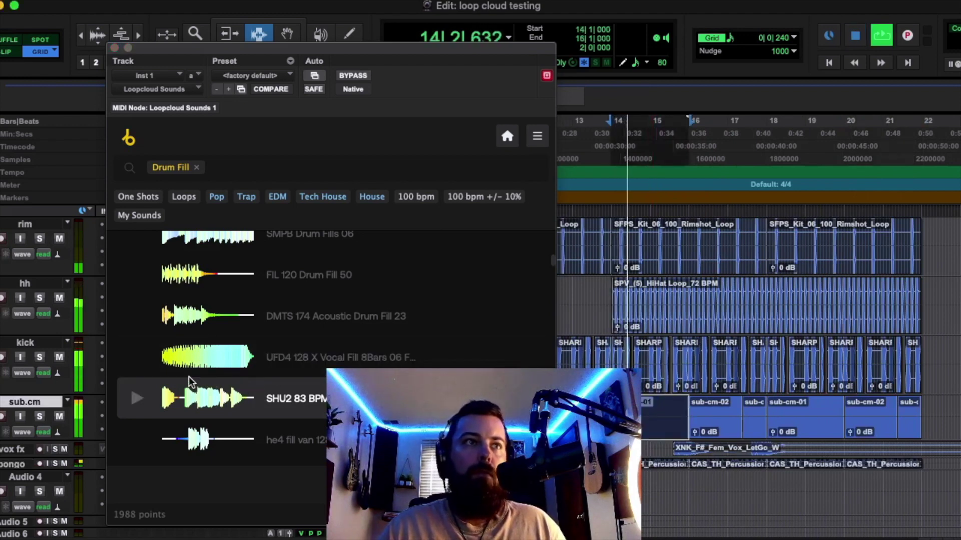
pyautogui.click(136, 401)
pyautogui.press('space')
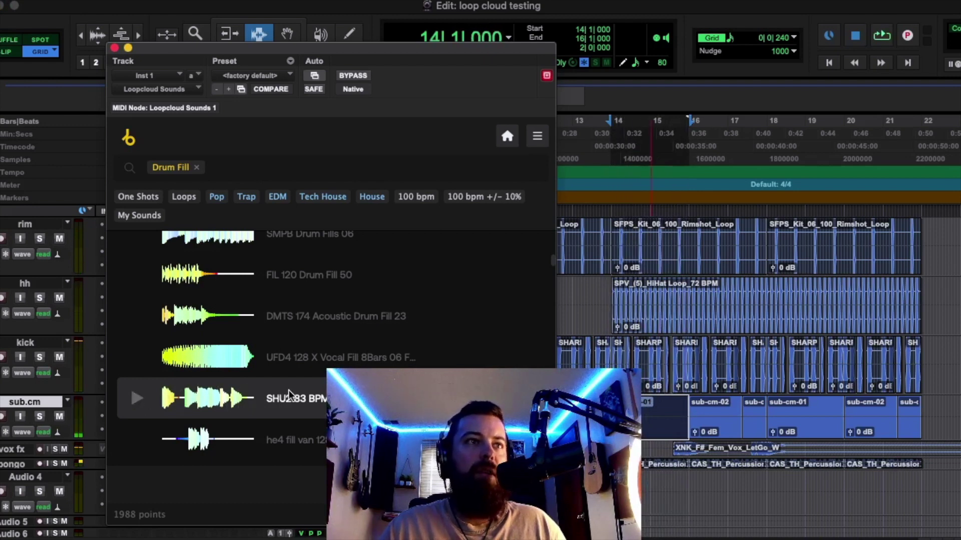
# Acquire the SHU2 83 BPM drum fill, place it on Audio 4 at 14|3|480, and move the plugin window clear of the tracks.
pyautogui.click(526, 398)
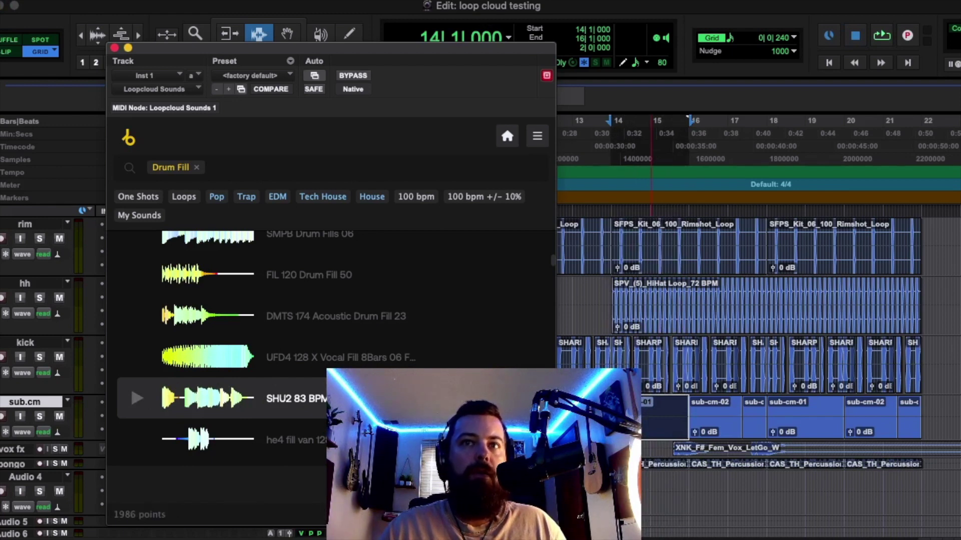
pyautogui.moveTo(295, 399); pyautogui.dragTo(636, 493)
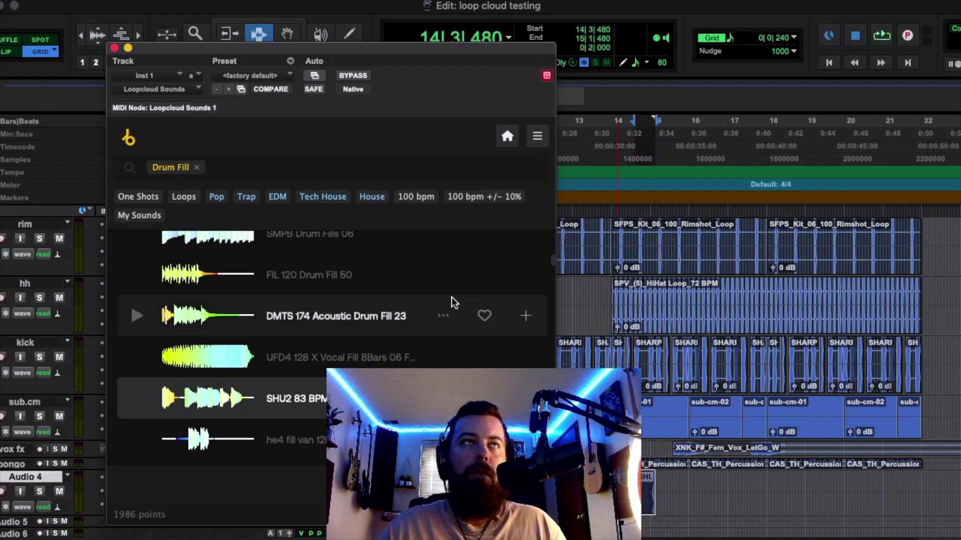
pyautogui.moveTo(157, 48); pyautogui.dragTo(209, 522)
pyautogui.scroll(-4, 440, 325)
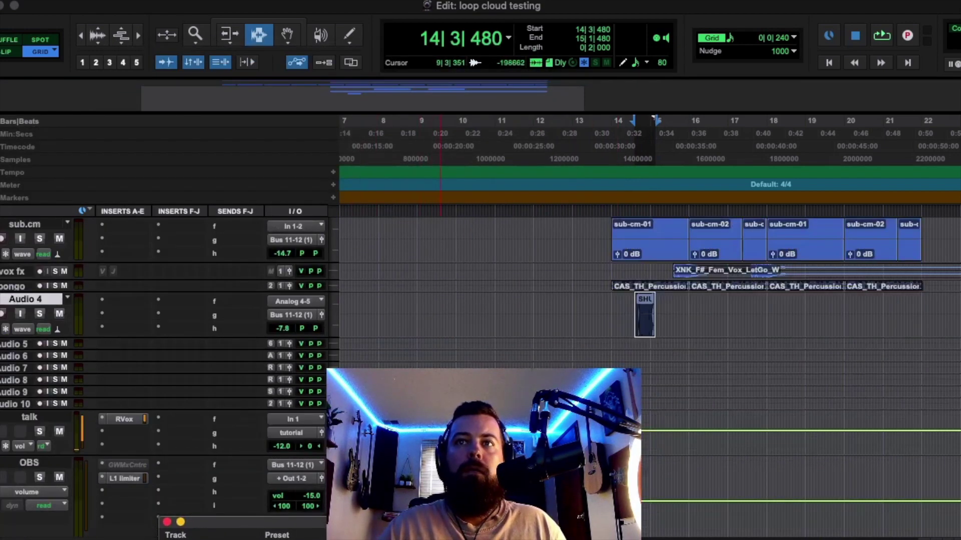
# Play the arrangement with the SHU2 drum fill and delete the fill clip from Audio 4.
pyautogui.click(609, 301)
pyautogui.press('space')
pyautogui.click(639, 315)
pyautogui.press('t')
pyautogui.press('t')
pyautogui.press('space')
pyautogui.doubleClick(661, 310)
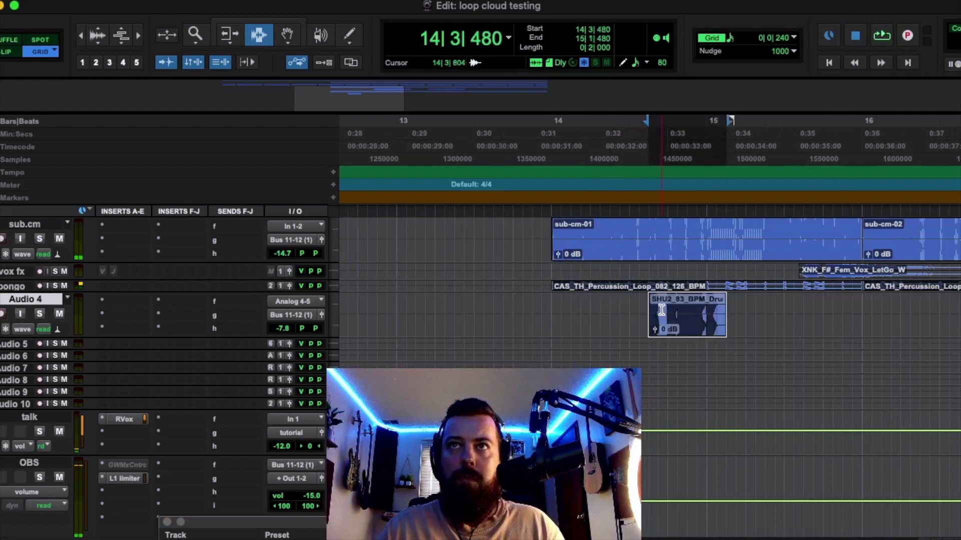
pyautogui.press('Delete')
# Play the arrangement from 14|1|000 and place the edit cursor on Audio 4 at 15|3|000.
pyautogui.click(553, 301)
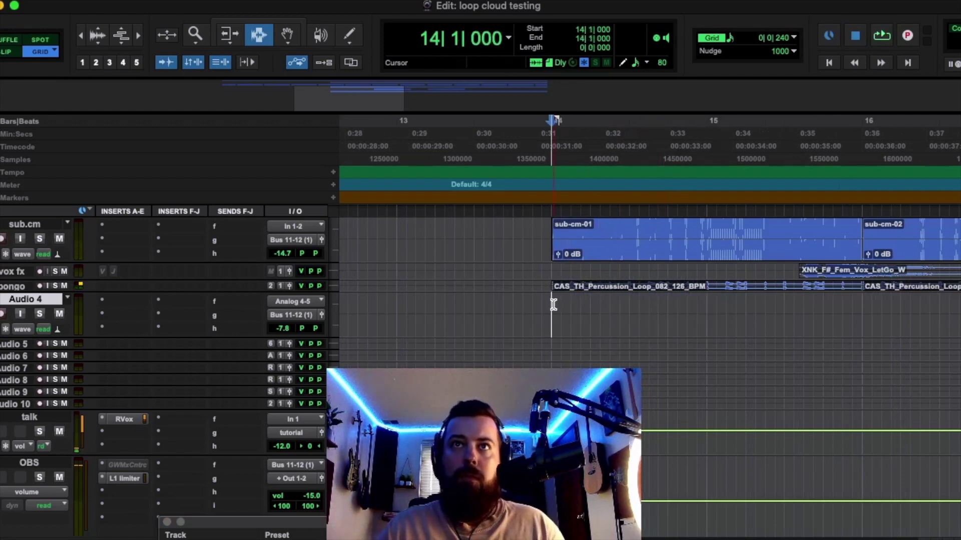
pyautogui.press('space')
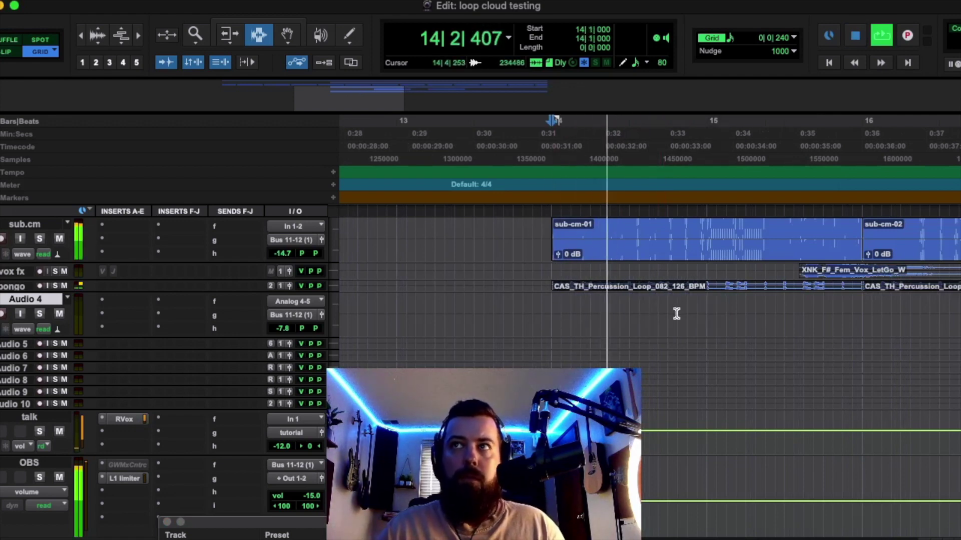
pyautogui.click(781, 326)
pyautogui.press('t')
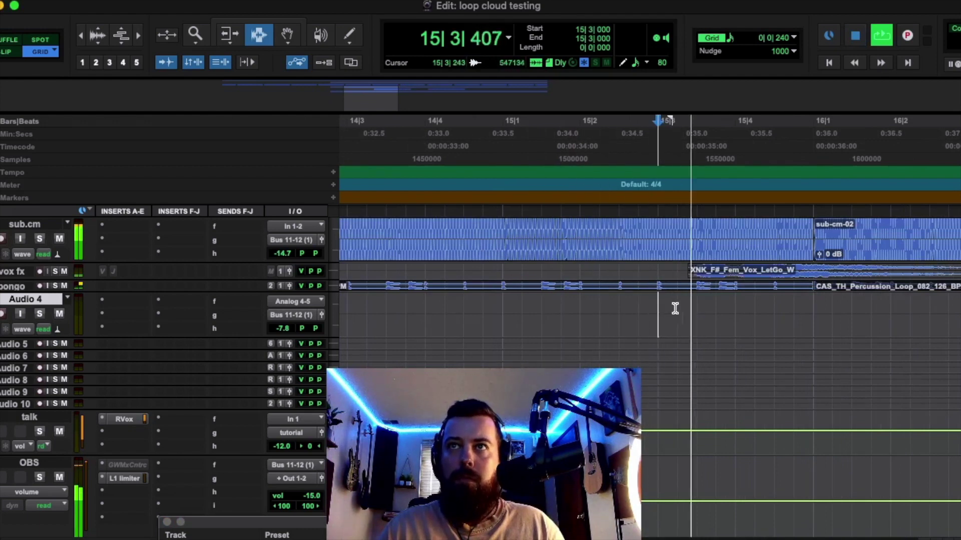
# Paste the SHU2 83 BPM drum fill on Audio 4 at 15|3|000 and play it in context from 15|2|480.
pyautogui.press('space')
pyautogui.press('super+v')
pyautogui.press('super+x')
pyautogui.click(658, 307)
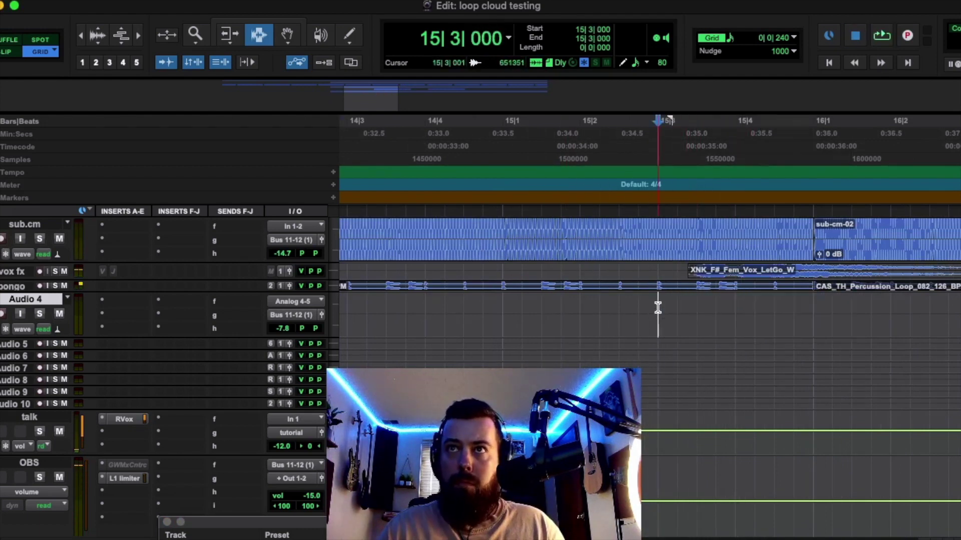
pyautogui.press('super+v')
pyautogui.click(620, 302)
pyautogui.press('space')
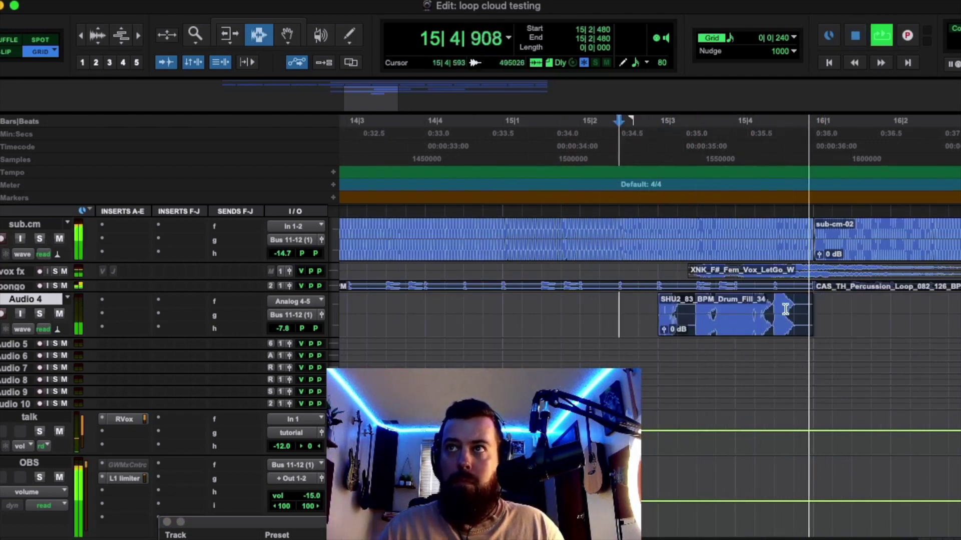
pyautogui.press('space')
# Duplicate the two-bar range from 15|3|000 to 17|3|000 on Audio 4, repeating the drum fill at 17|3|000.
pyautogui.moveTo(658, 315); pyautogui.dragTo(804, 317)
pyautogui.press('r')
pyautogui.press('r')
pyautogui.moveTo(697, 320); pyautogui.dragTo(804, 322)
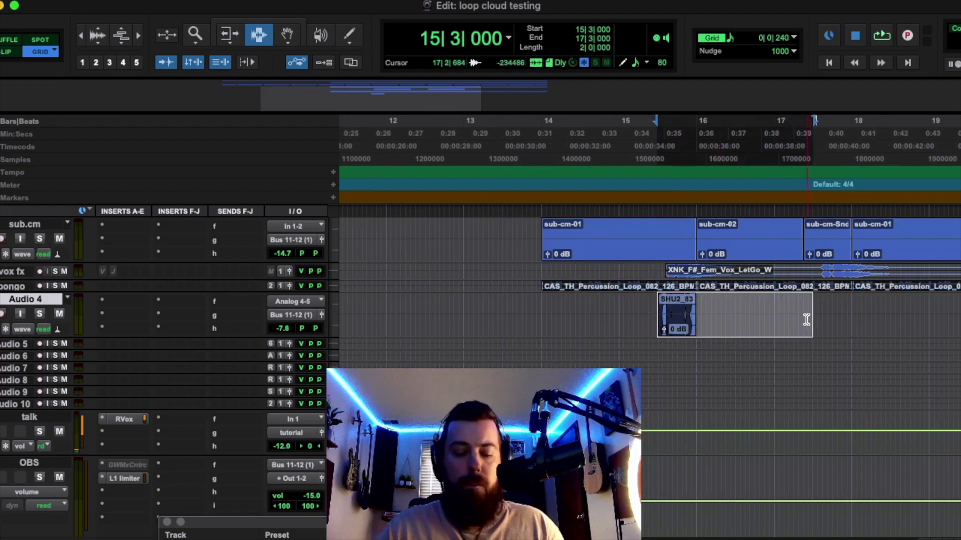
pyautogui.press('super+d')
# Play the arrangement from around bar 14 and lower the Audio 4 volume to -16.2 dB to balance the drum fill.
pyautogui.click(547, 301)
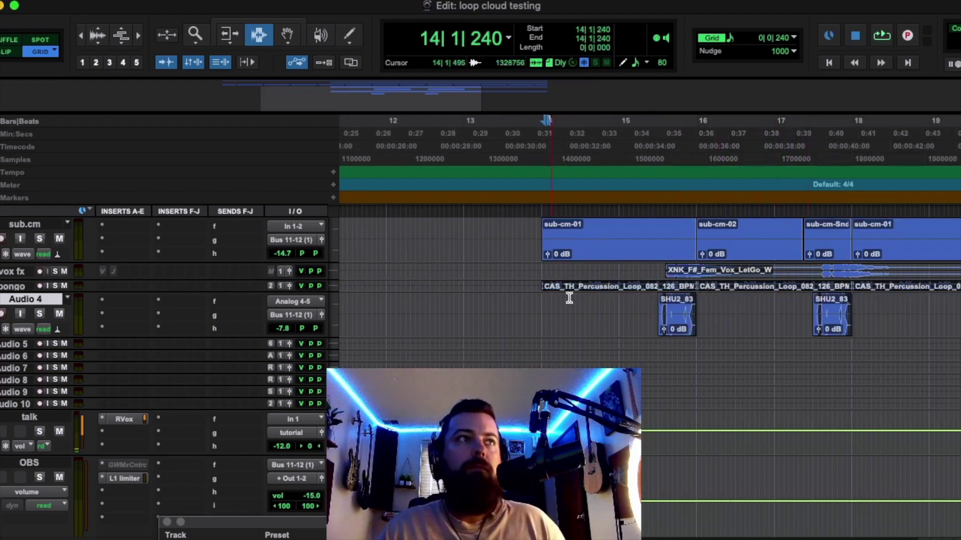
pyautogui.press('space')
pyautogui.moveTo(283, 323); pyautogui.dragTo(285, 329)
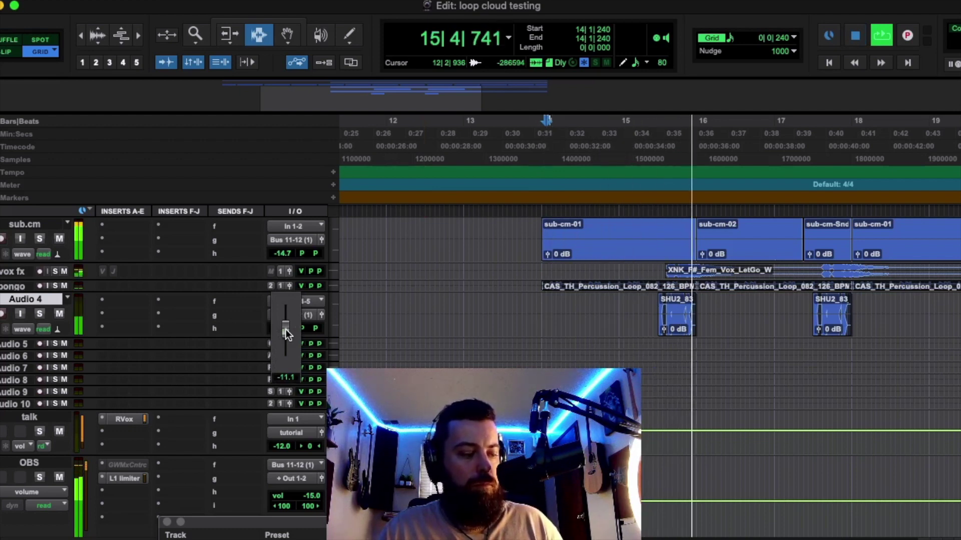
pyautogui.press('space')
pyautogui.press('space')
pyautogui.click(648, 315)
pyautogui.moveTo(283, 327); pyautogui.dragTo(283, 330)
pyautogui.press('space')
pyautogui.click(530, 300)
pyautogui.press('space')
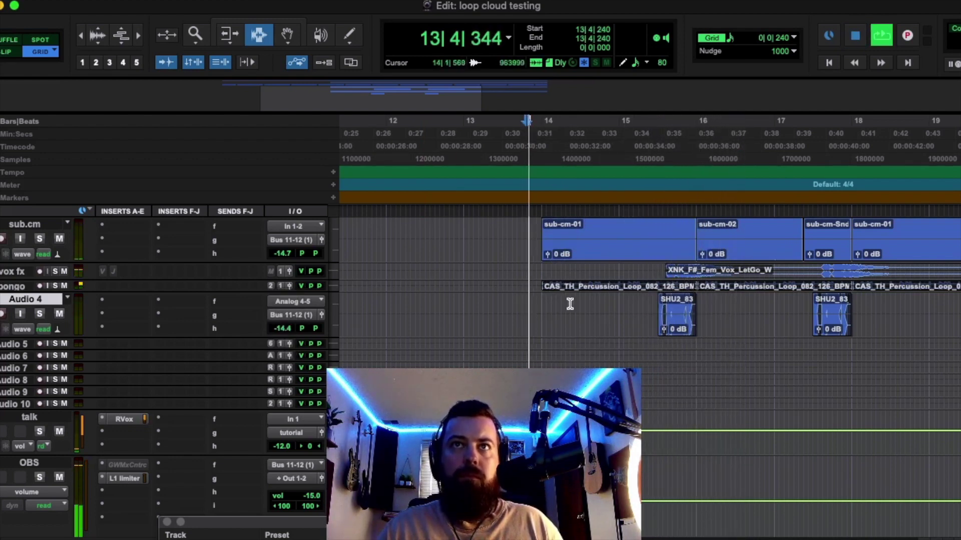
pyautogui.click(542, 303)
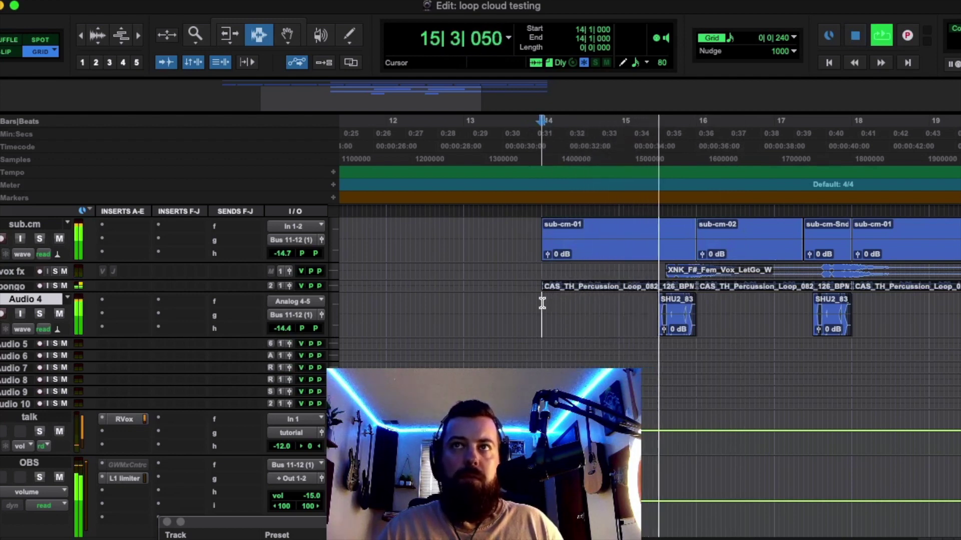
pyautogui.press('space')
pyautogui.press('space')
pyautogui.moveTo(283, 326); pyautogui.dragTo(279, 346)
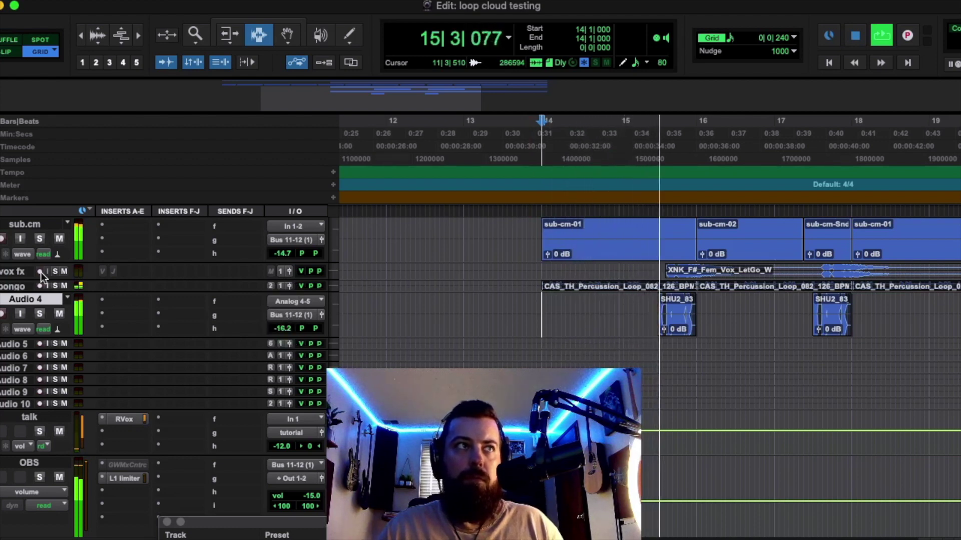
# Rename the Audio 4 track to fill and stop playback.
pyautogui.doubleClick(19, 301)
pyautogui.write('fill')
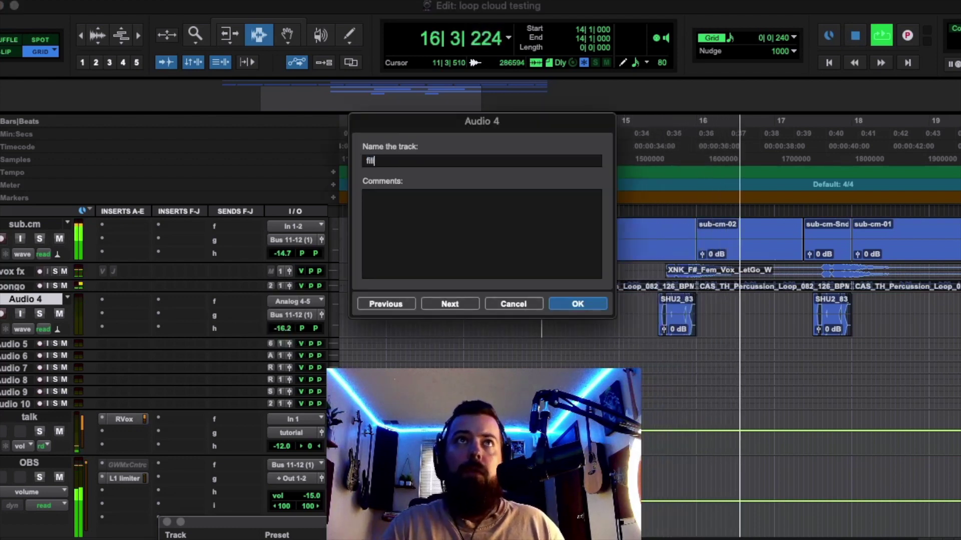
pyautogui.press('Return')
pyautogui.press('space')
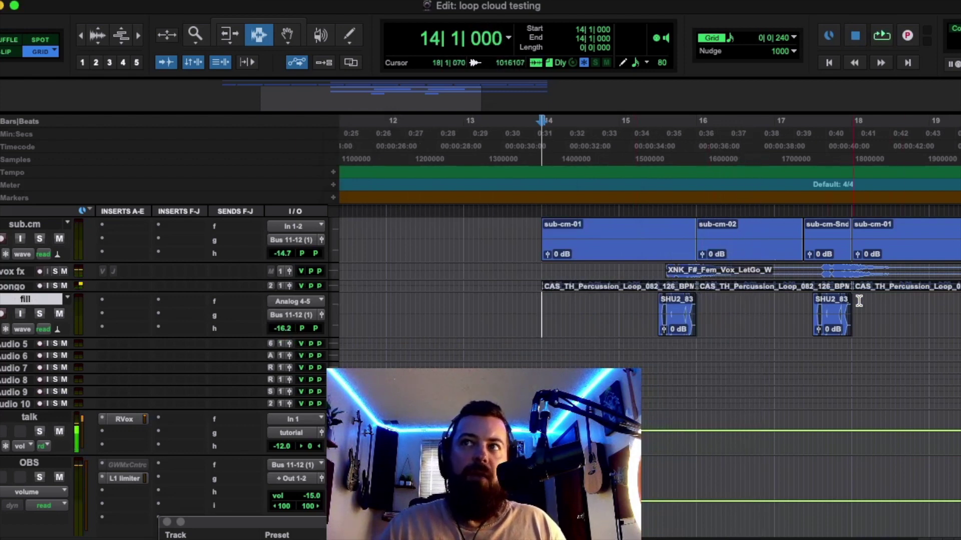
pyautogui.moveTo(866, 299); pyautogui.dragTo(549, 311)
pyautogui.click(535, 311)
pyautogui.click(656, 313)
pyautogui.click(541, 308)
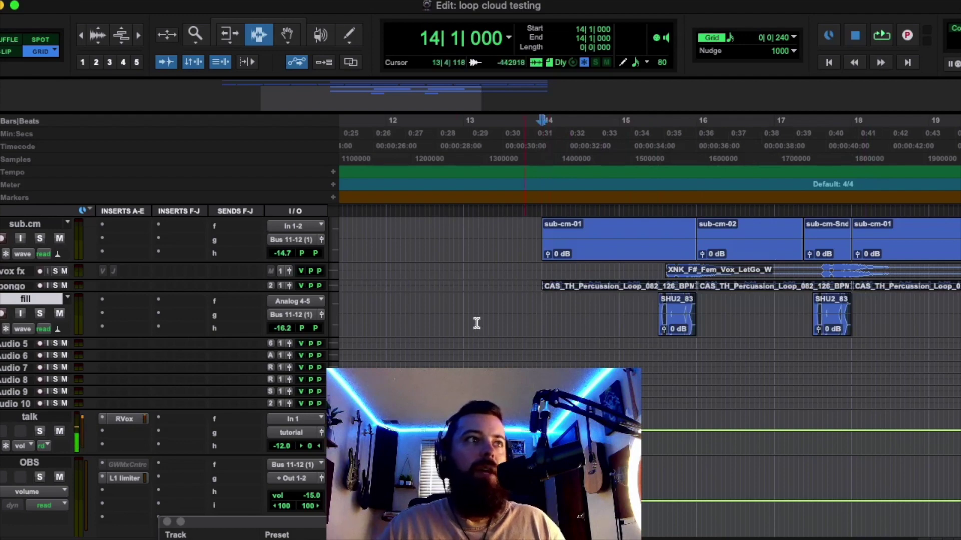
# Adjust the track heights around fill and Audio 5, and reopen the Loopcloud Sounds plugin on Inst 1.
pyautogui.scroll(5, 152, 309)
pyautogui.moveTo(28, 455); pyautogui.dragTo(26, 481)
pyautogui.scroll(6, 100, 279)
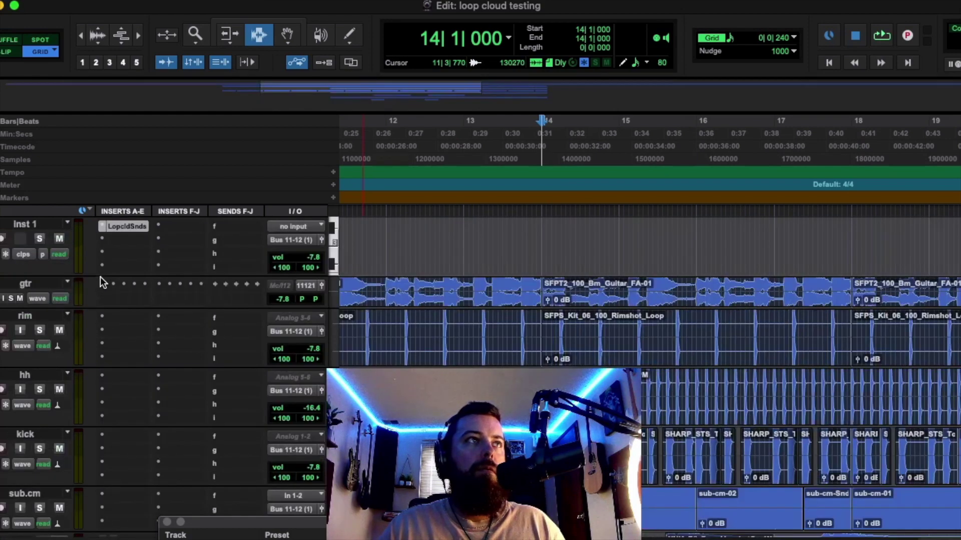
pyautogui.click(126, 226)
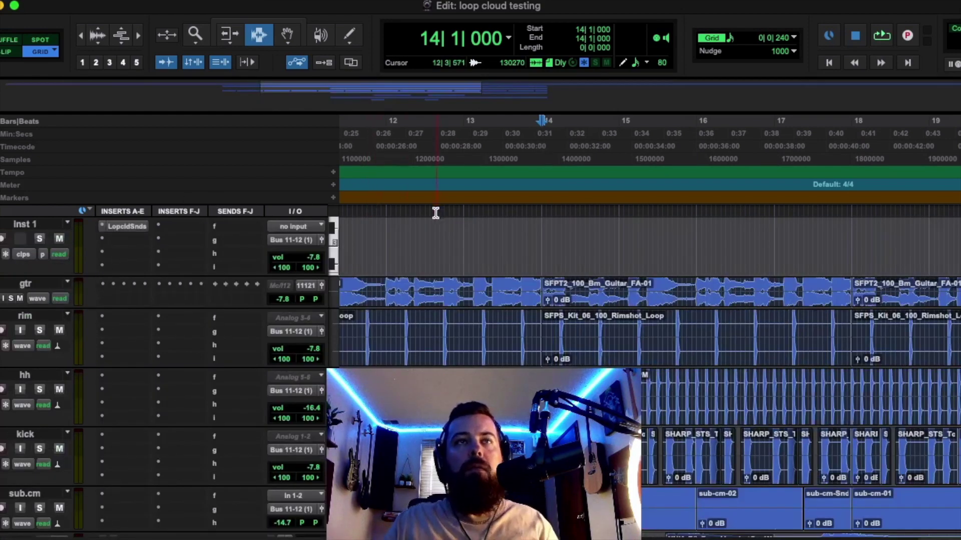
pyautogui.click(127, 227)
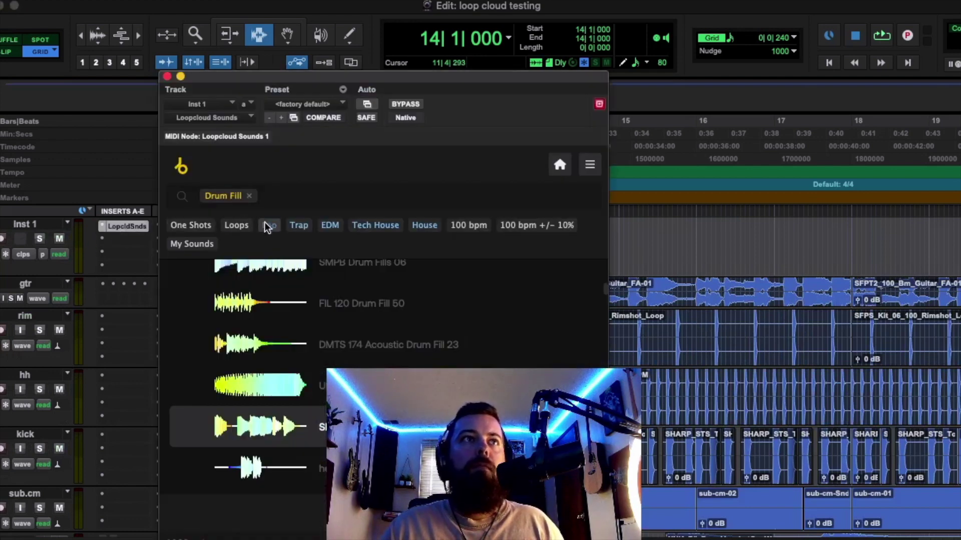
# Replace the Drum Fill filter with the Drum category's Cymbal filter and browse the cymbal samples.
pyautogui.click(249, 196)
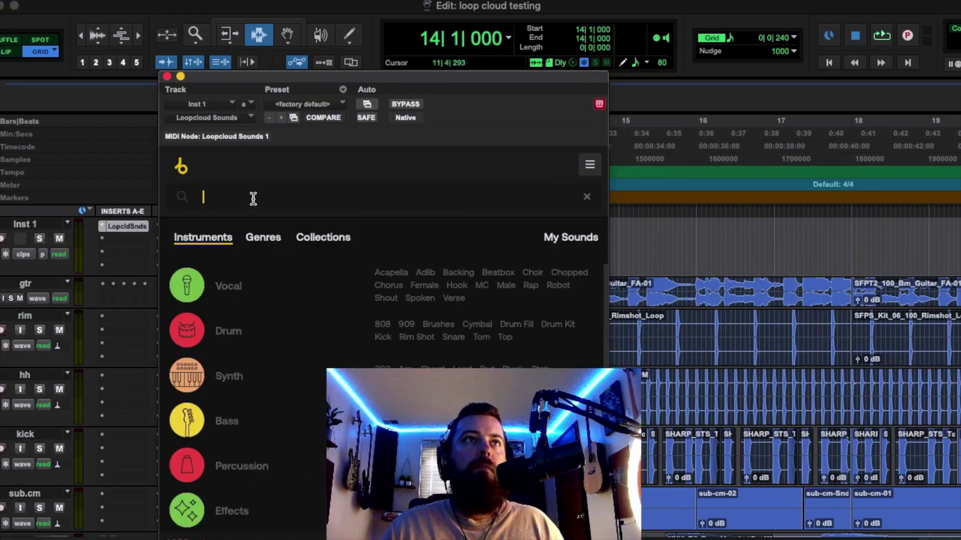
pyautogui.click(242, 338)
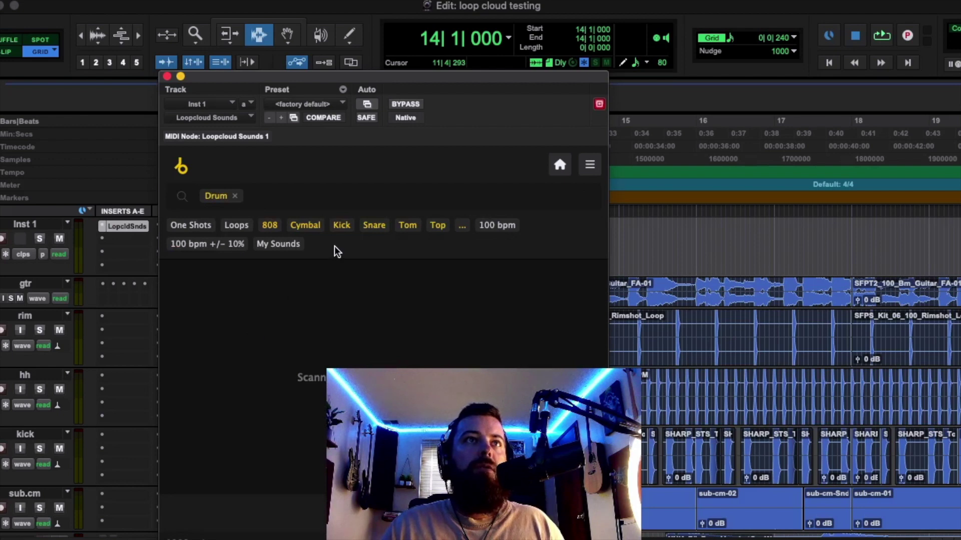
pyautogui.click(305, 225)
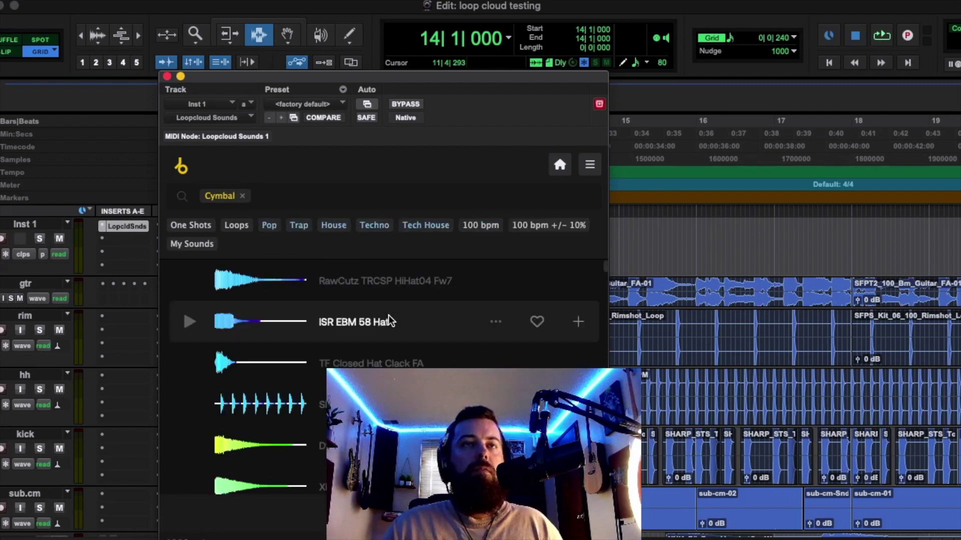
pyautogui.scroll(-5, 389, 321)
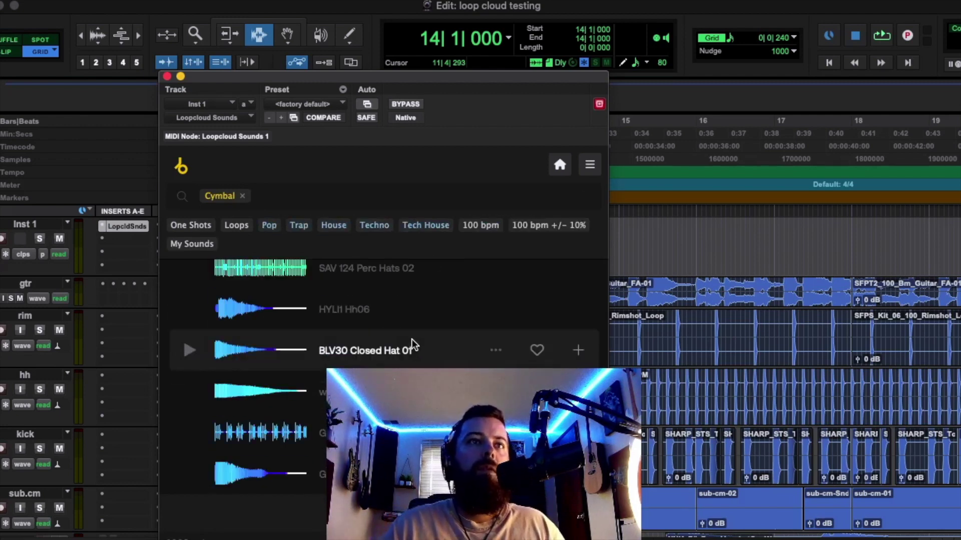
# Audition the GS NTFL 140 Hat 01 V1 loop alone and against the arrangement from 14|1|000.
pyautogui.click(188, 431)
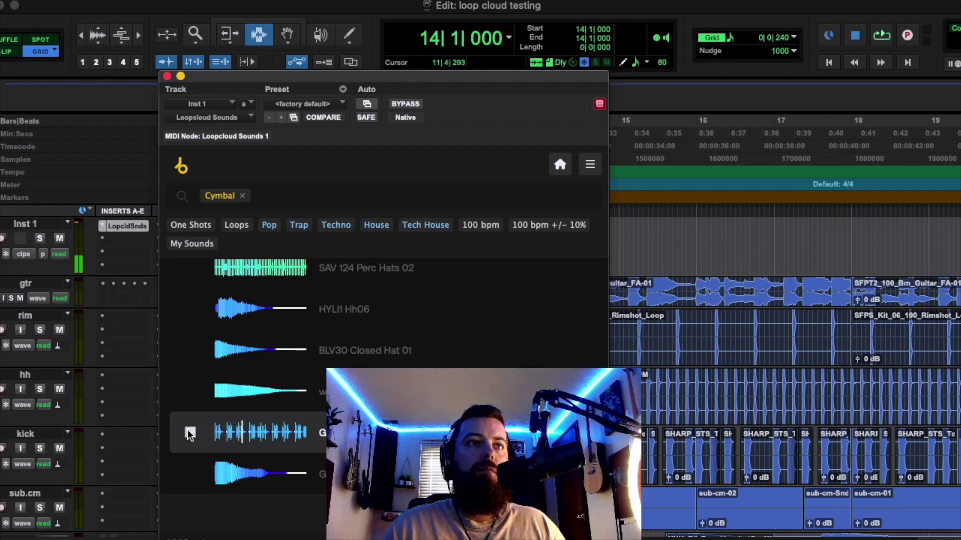
pyautogui.moveTo(603, 76); pyautogui.dragTo(434, 76)
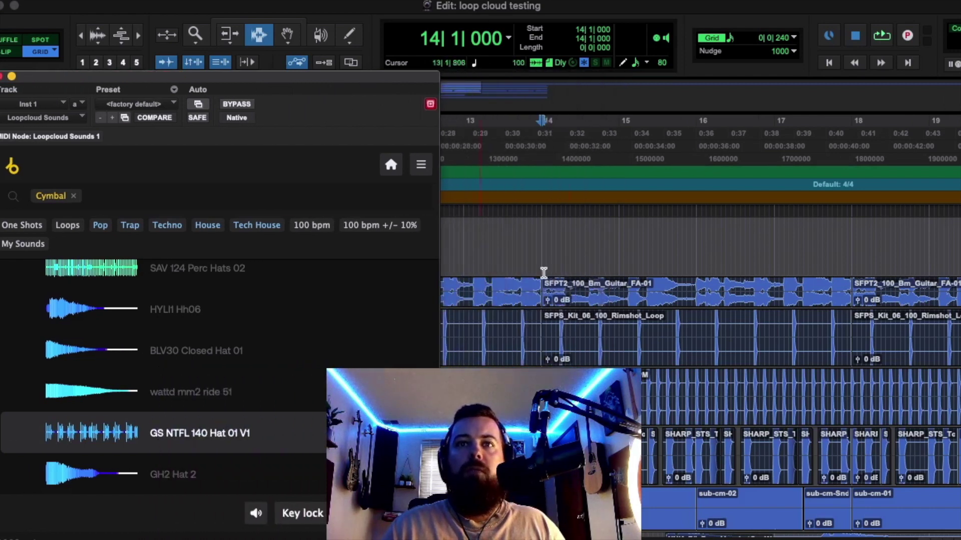
pyautogui.press('space')
pyautogui.press('space')
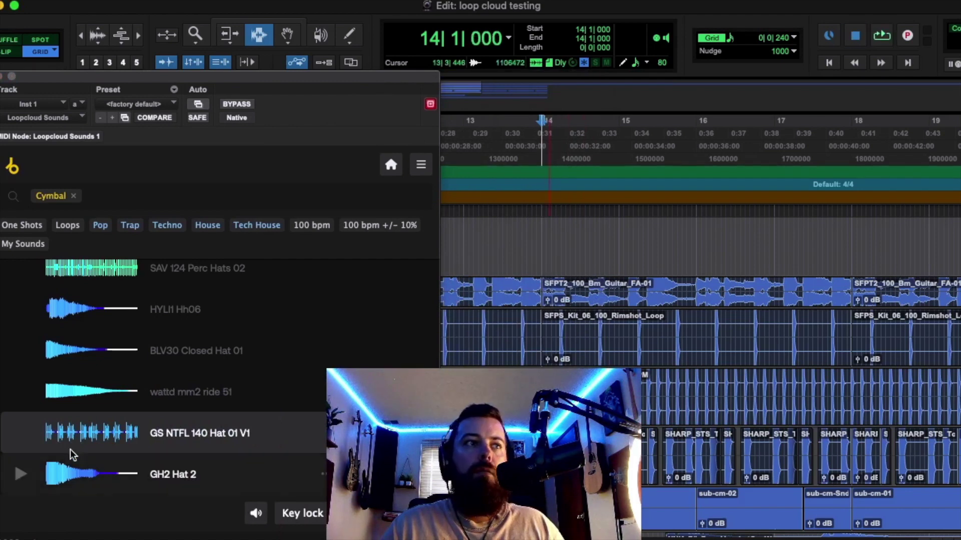
pyautogui.click(21, 434)
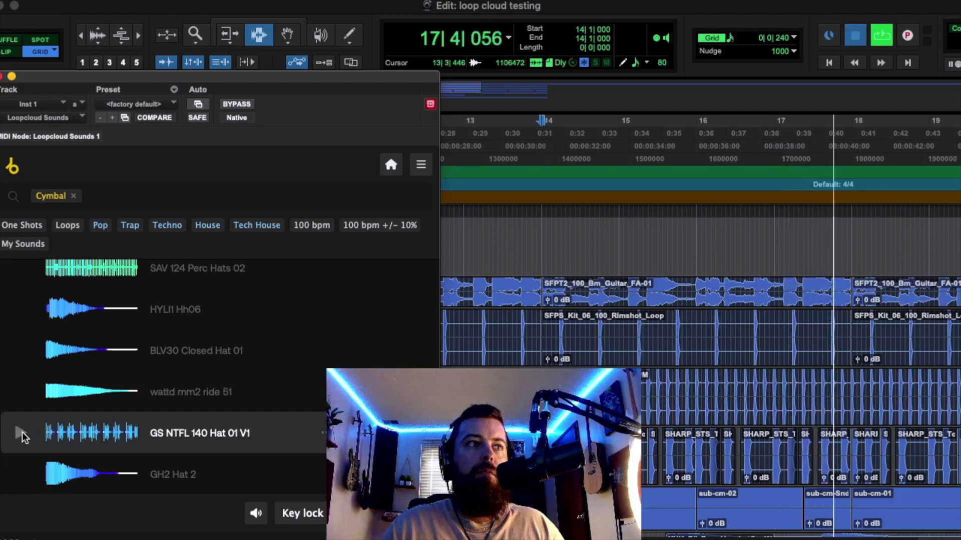
pyautogui.press('space')
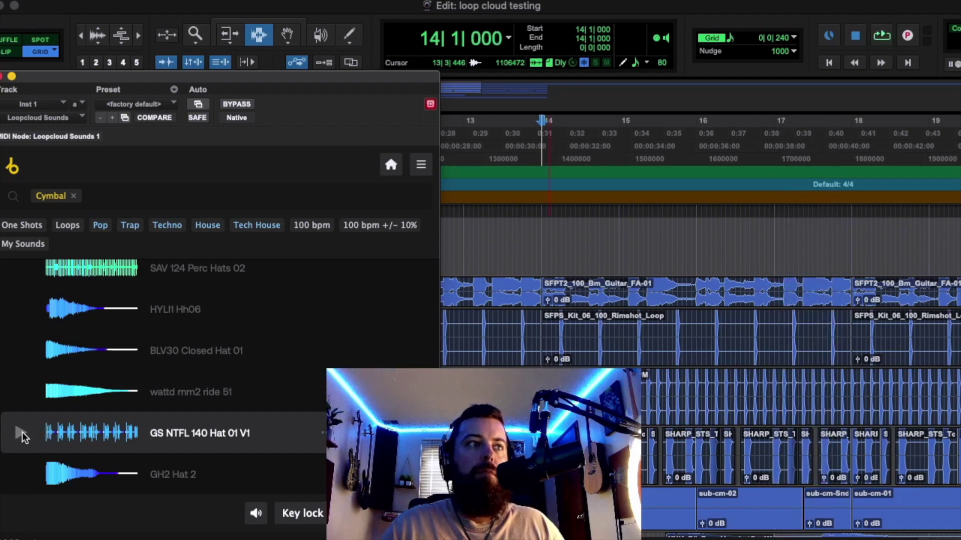
pyautogui.click(21, 435)
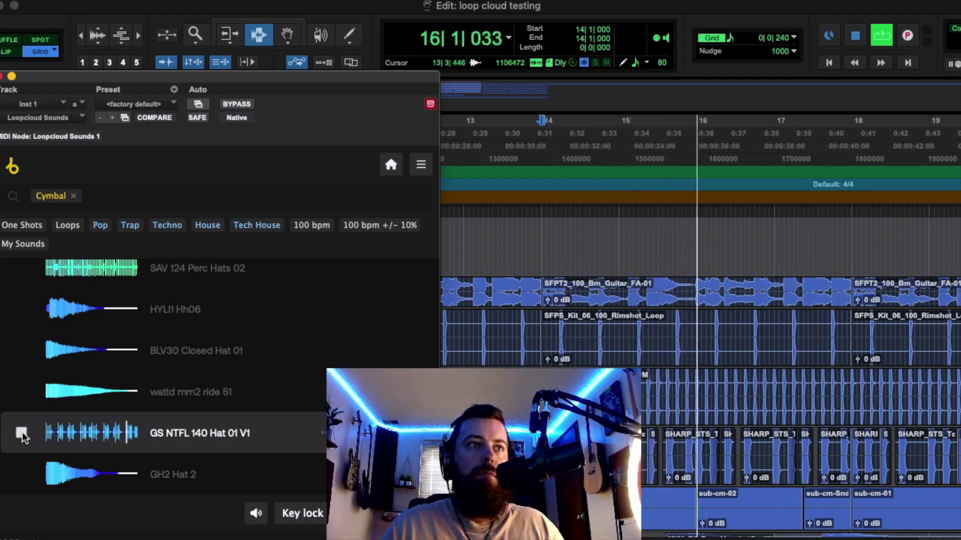
pyautogui.click(21, 433)
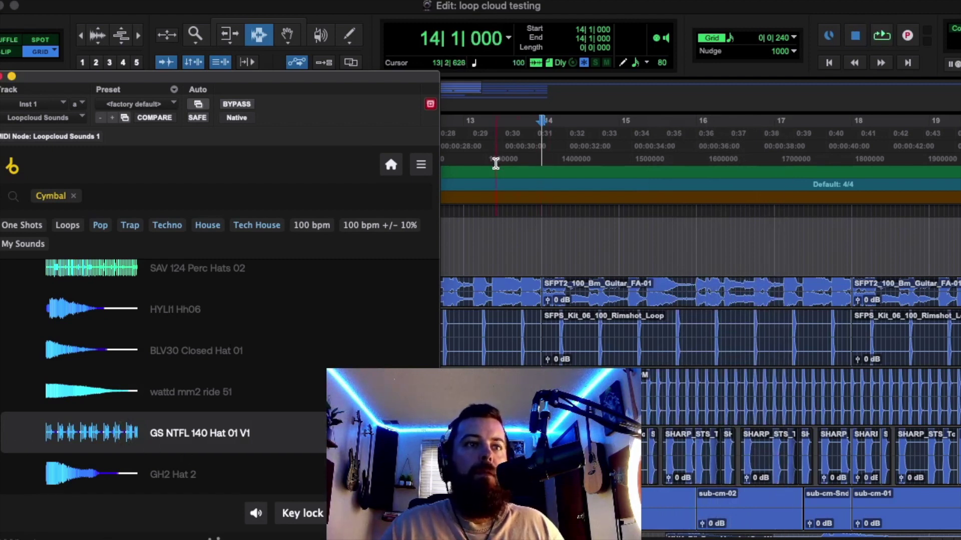
# Place the GS NTFL 140 Hat 01 V1 loop on Audio 5 at 14|1|000 and close the Loopcloud window.
pyautogui.moveTo(429, 80); pyautogui.dragTo(418, 23)
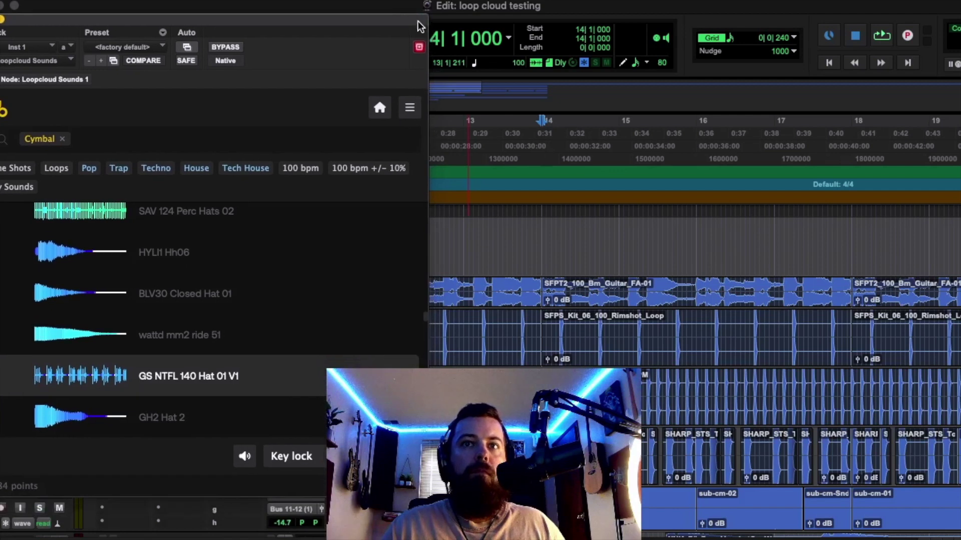
pyautogui.scroll(-3, 599, 299)
pyautogui.hscroll(-1, 599, 300)
pyautogui.scroll(-4, 585, 329)
pyautogui.hscroll(-1, 586, 329)
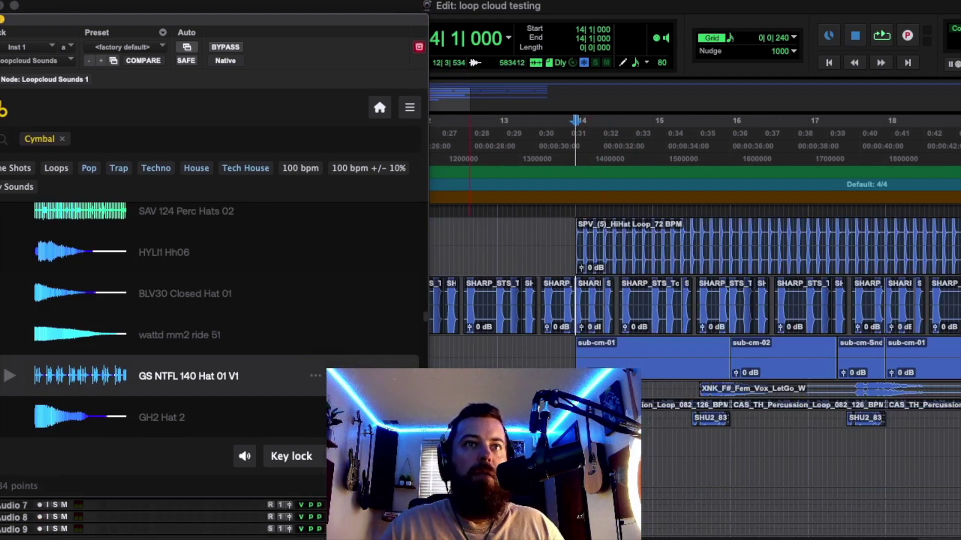
pyautogui.moveTo(372, 378); pyautogui.dragTo(609, 450)
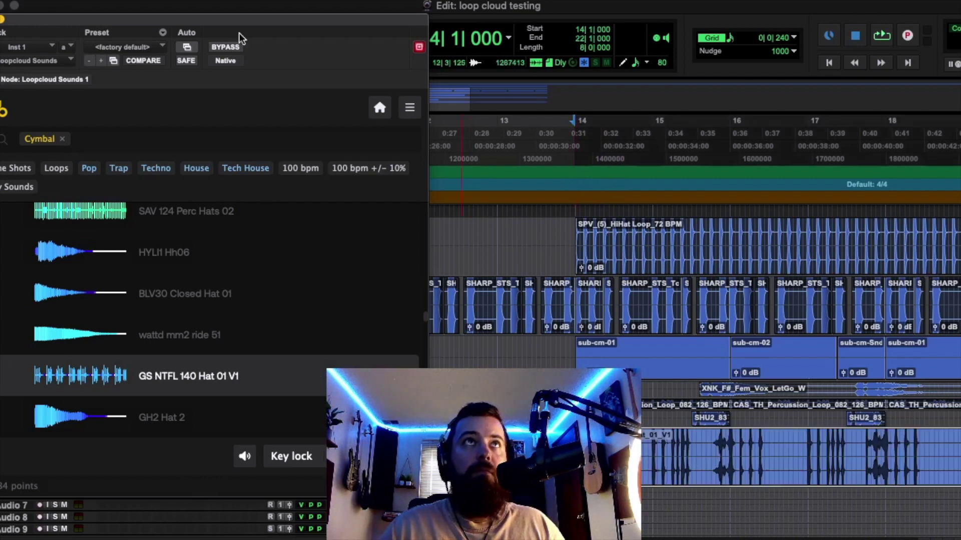
pyautogui.moveTo(317, 24); pyautogui.dragTo(464, 131)
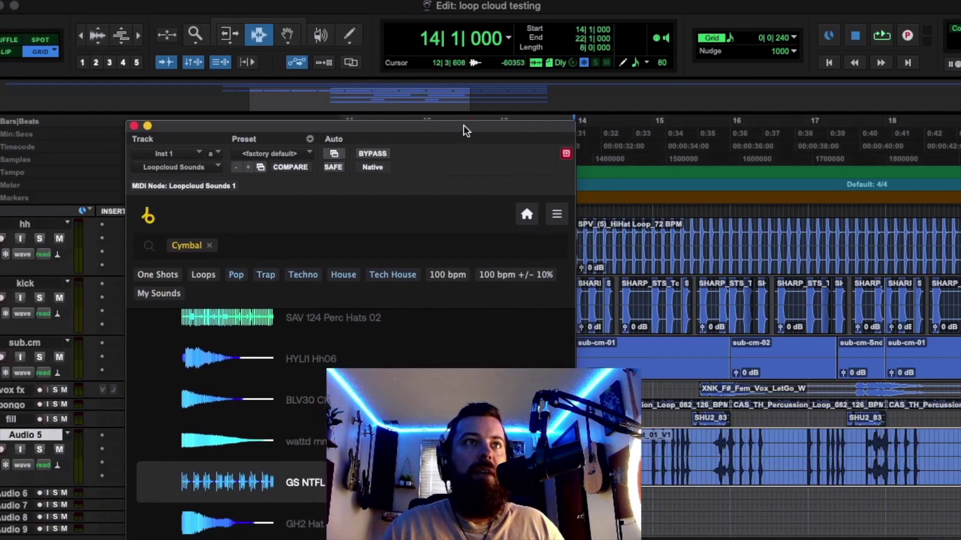
pyautogui.click(134, 126)
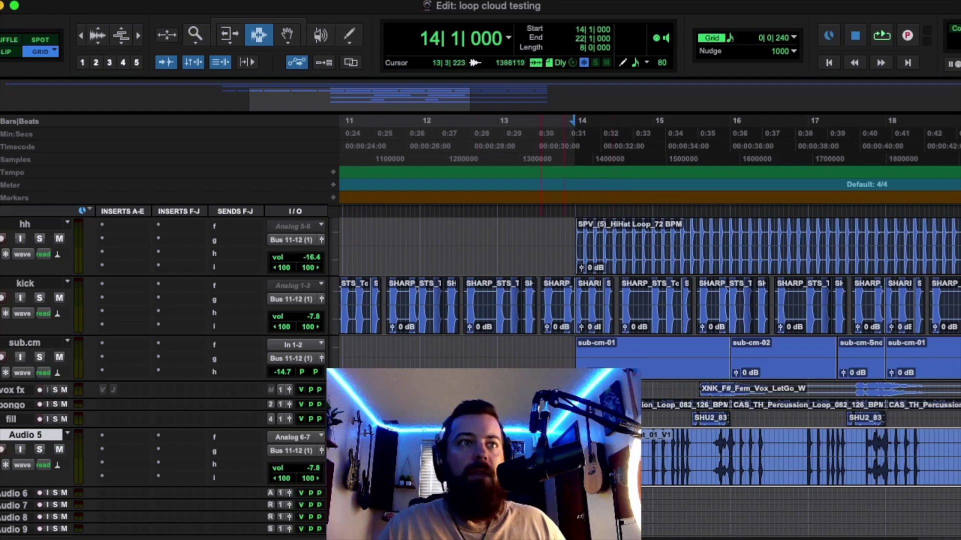
# Play the arrangement from 14|1|000 and lower the Audio 5 volume to -14.4 dB.
pyautogui.press('space')
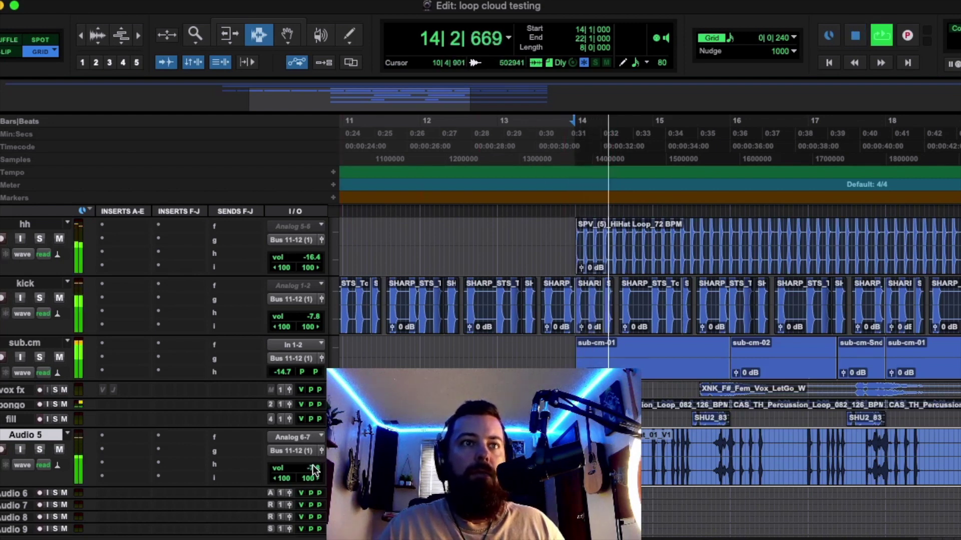
pyautogui.click(312, 466)
pyautogui.moveTo(314, 467); pyautogui.dragTo(316, 473)
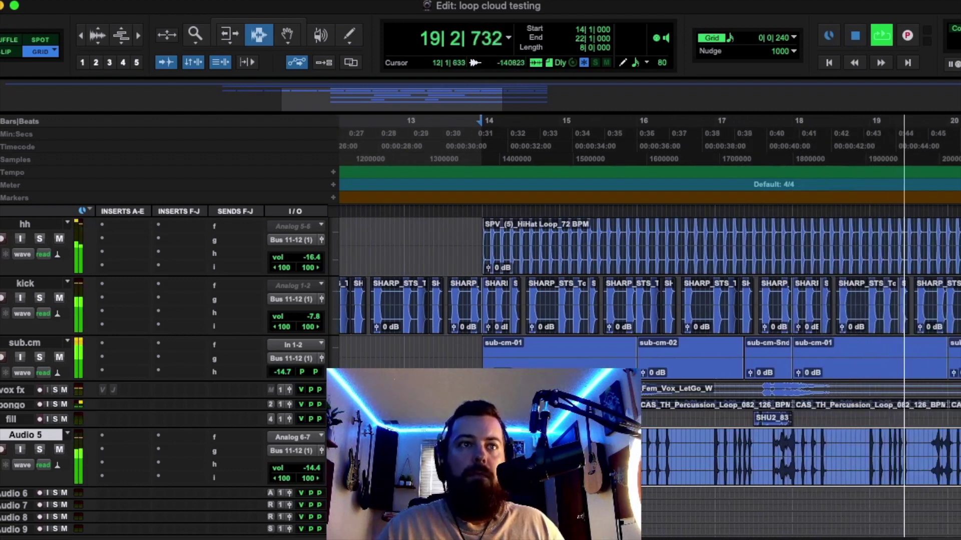
# Rename the Audio 5 track as hh loop, reduce its track height and play the arrangement from 14|1|000.
pyautogui.doubleClick(32, 434)
pyautogui.write('hh loop')
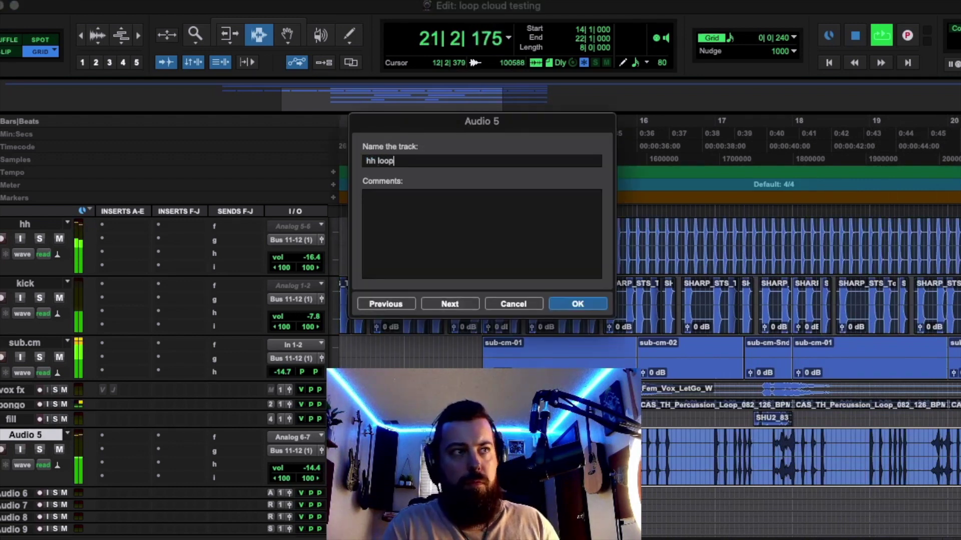
pyautogui.press('Return')
pyautogui.moveTo(33, 486); pyautogui.dragTo(37, 455)
pyautogui.press('space')
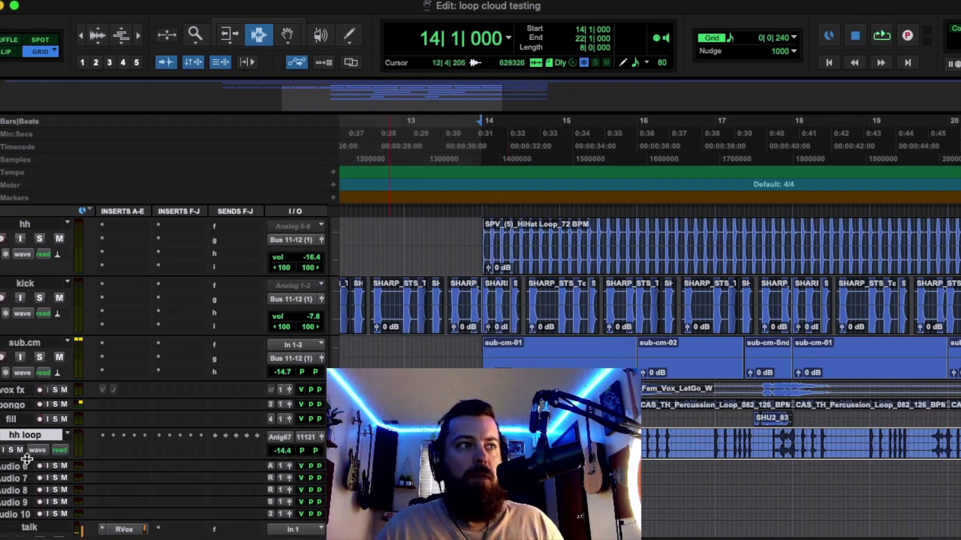
pyautogui.moveTo(27, 460); pyautogui.dragTo(25, 472)
pyautogui.press('space')
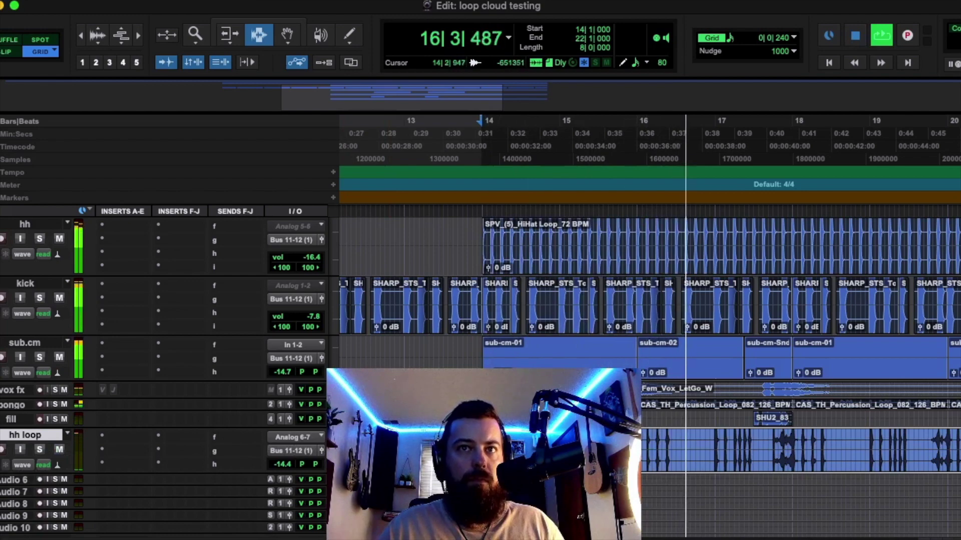
pyautogui.press('space')
# Reopen Loopcloud Sounds on Inst 1 and audition the MAS Hat 21 and SS LHH 151 Mehmet 18a Hihat cymbal samples.
pyautogui.scroll(5, 61, 382)
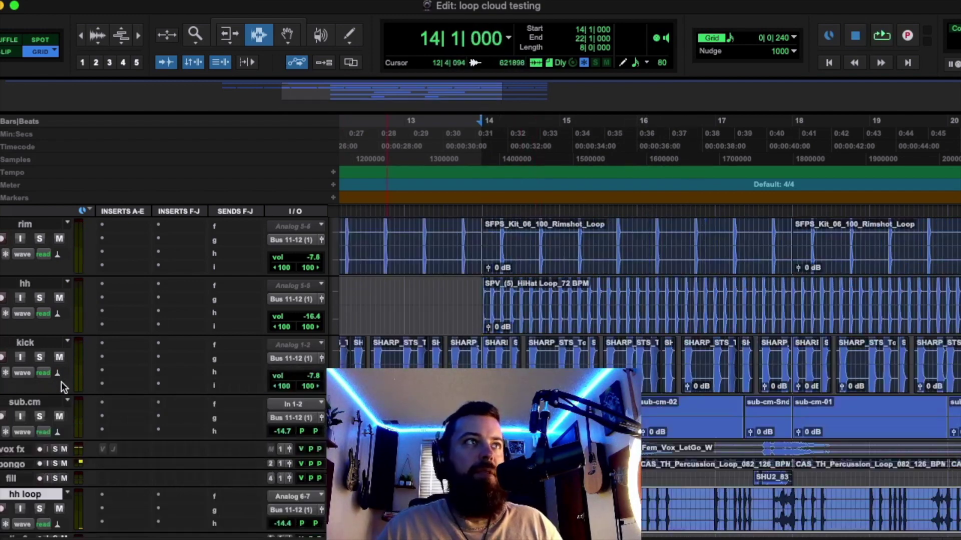
pyautogui.scroll(3, 120, 235)
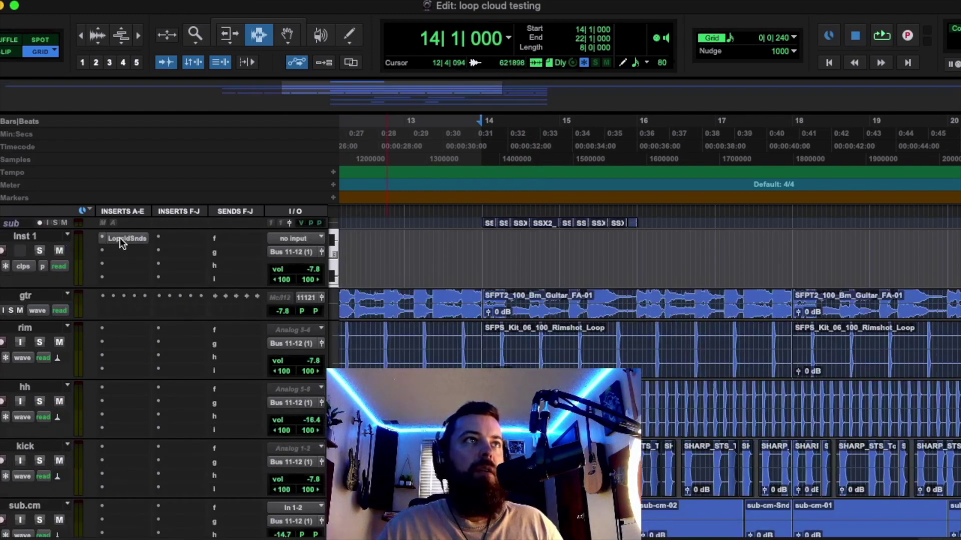
pyautogui.click(120, 238)
pyautogui.scroll(-5, 200, 431)
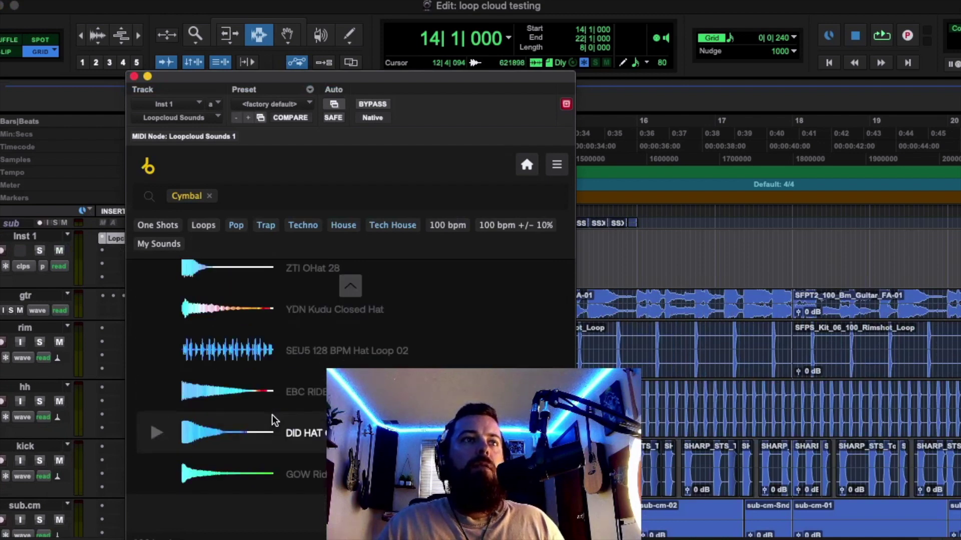
pyautogui.scroll(-3, 196, 450)
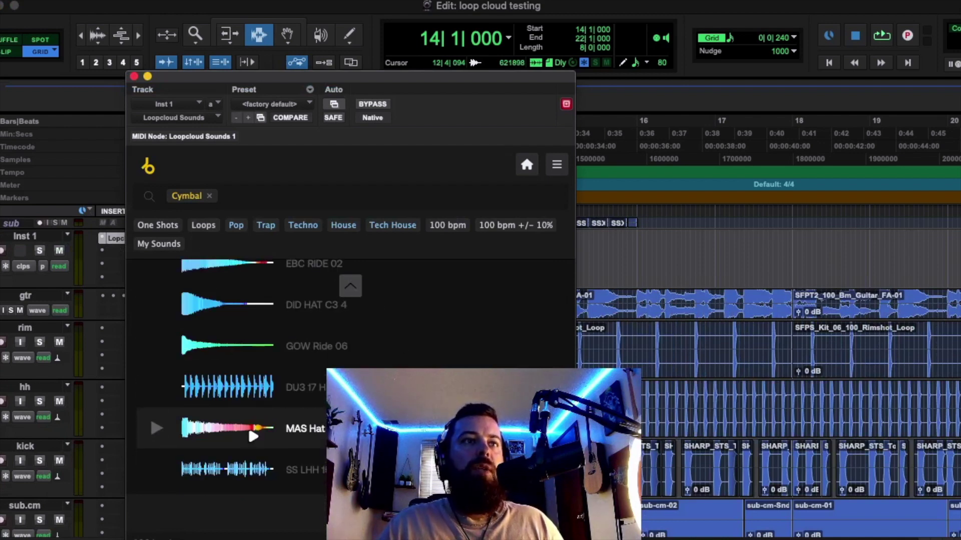
pyautogui.click(156, 428)
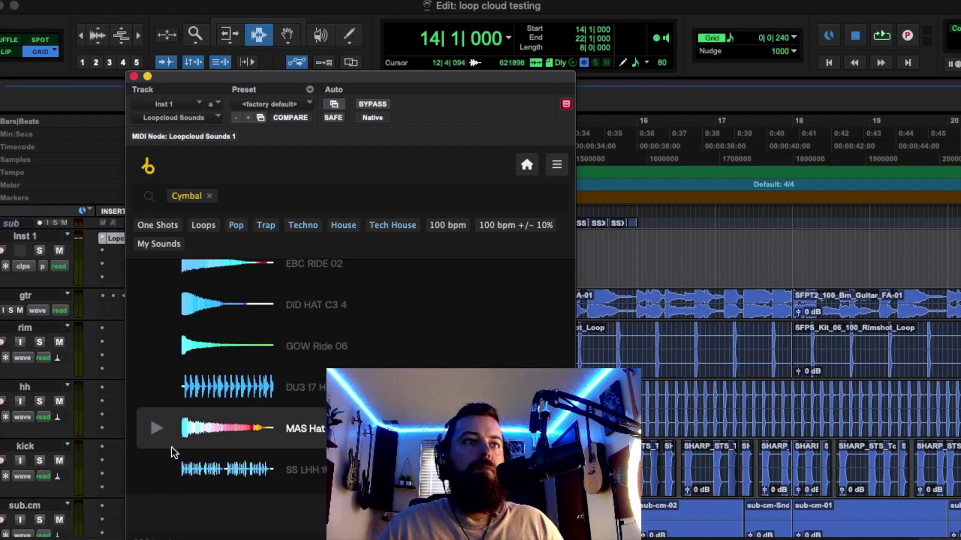
pyautogui.scroll(-1, 171, 453)
pyautogui.click(156, 445)
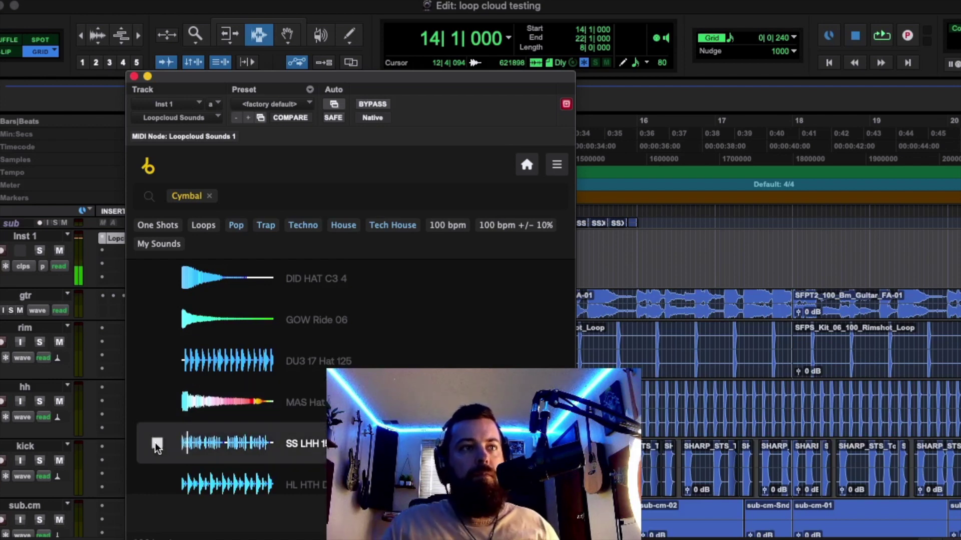
# Audition the HL HTH DL 030 HATS 125 loop alone and against the arrangement from 14|1|000.
pyautogui.click(158, 482)
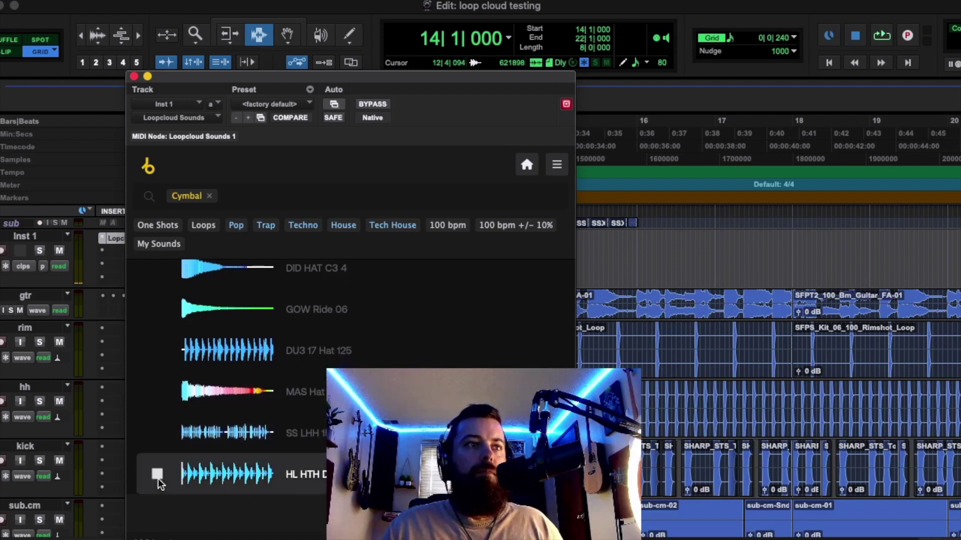
pyautogui.scroll(-1, 158, 480)
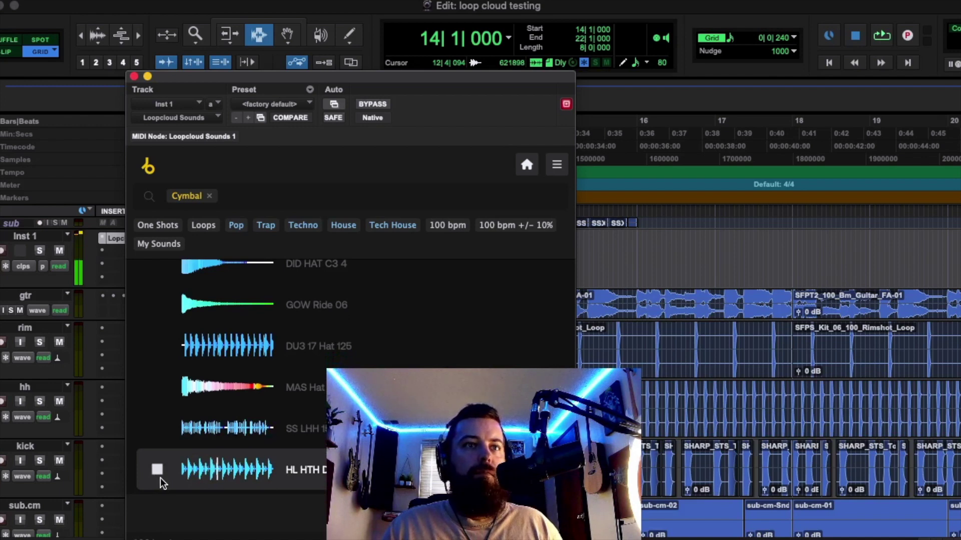
pyautogui.press('space')
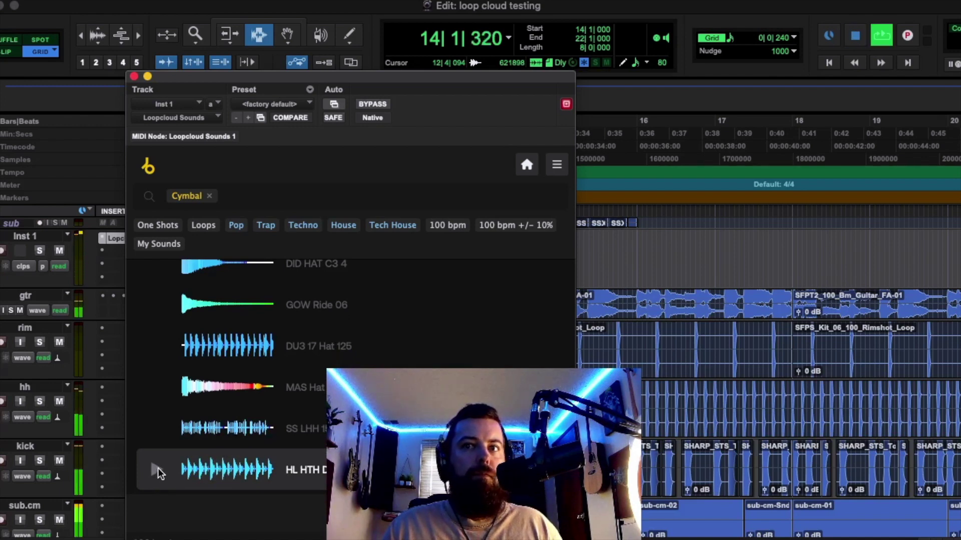
pyautogui.click(158, 471)
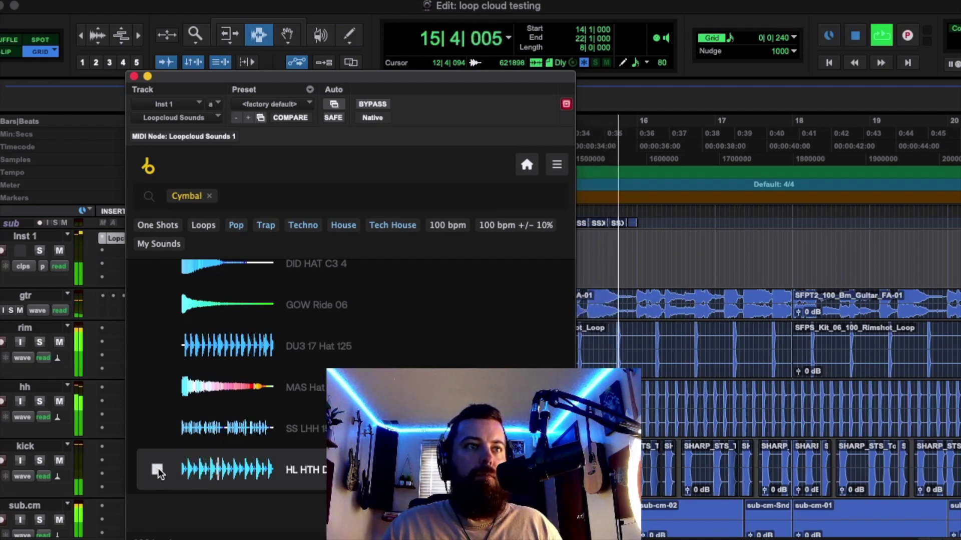
pyautogui.click(157, 471)
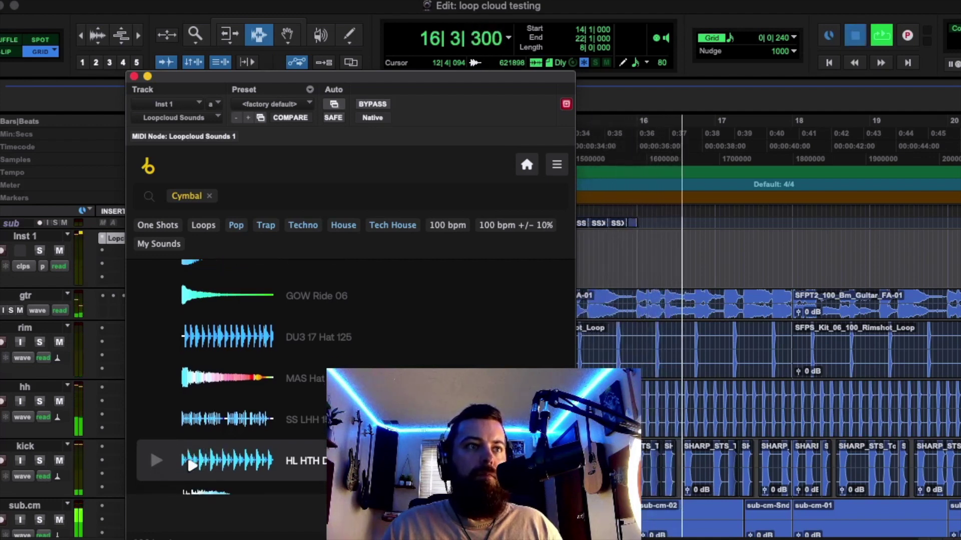
pyautogui.press('space')
# Audition TFB 140 TOM CYM FILL 011, JH K3 Crash Open Hat Loop 90 1 and BHG2 Closed Hat 08.
pyautogui.scroll(-1, 185, 459)
pyautogui.click(157, 474)
pyautogui.scroll(-1, 175, 475)
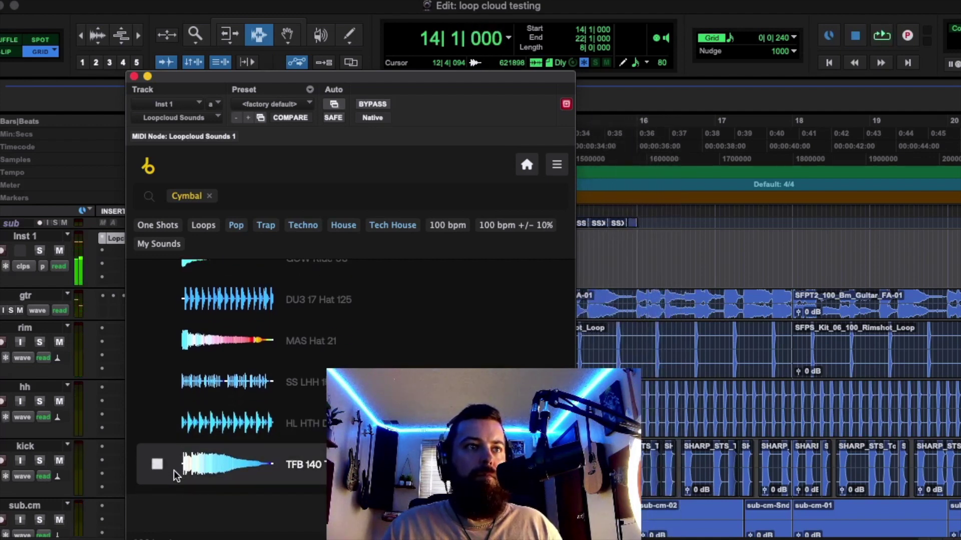
pyautogui.scroll(-3, 159, 457)
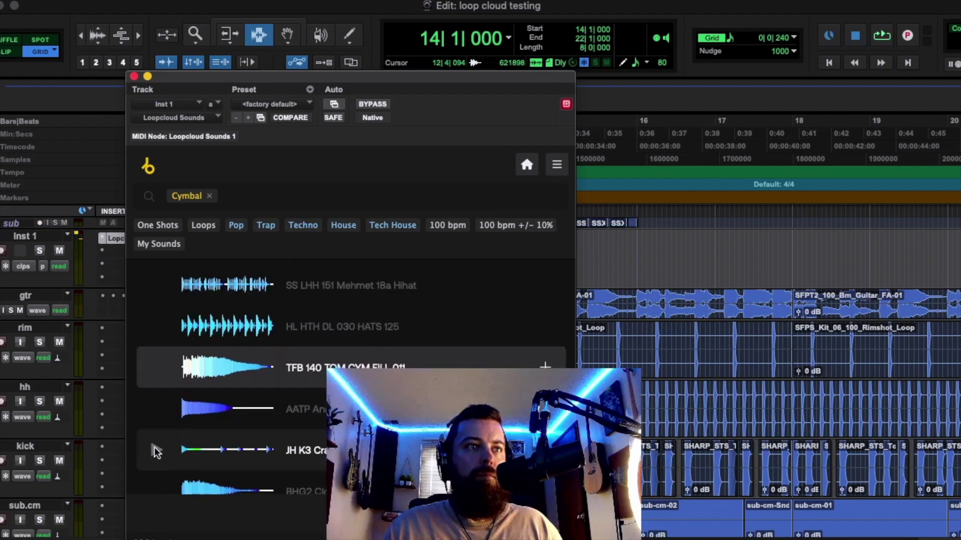
pyautogui.click(157, 452)
pyautogui.scroll(-1, 158, 453)
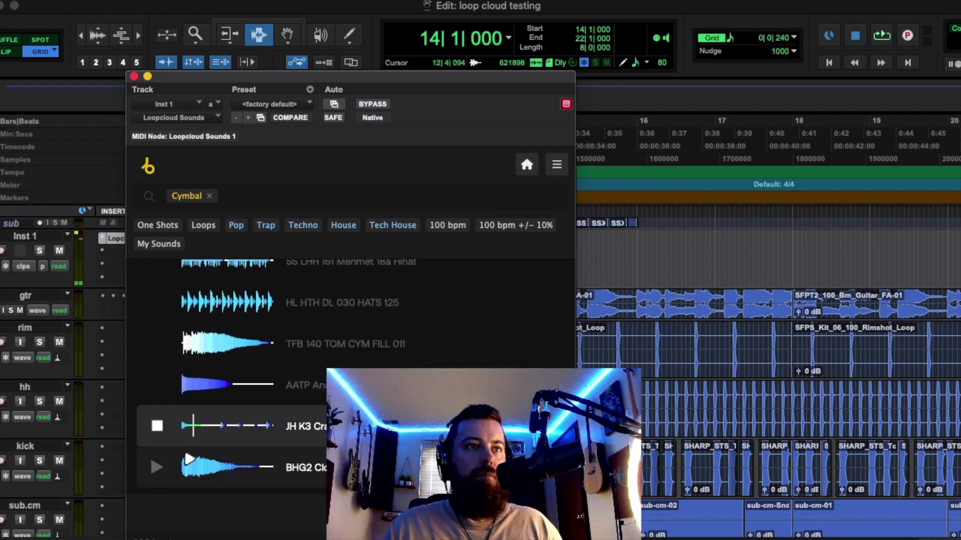
pyautogui.click(154, 468)
pyautogui.scroll(-3, 154, 471)
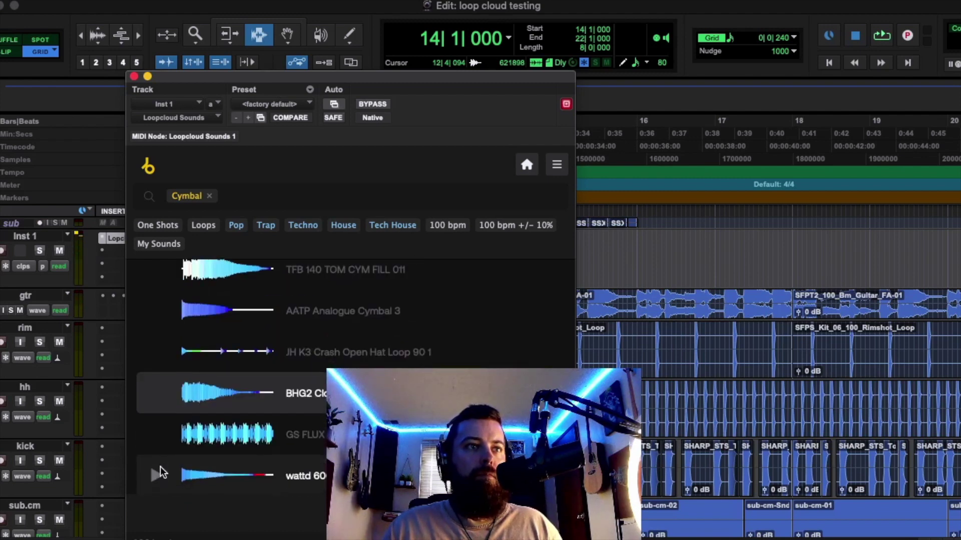
# Audition the GS FLUX 172 Hihat Loop 24 V1 sample alone and against the arrangement from 14|1|000.
pyautogui.click(156, 435)
pyautogui.click(156, 436)
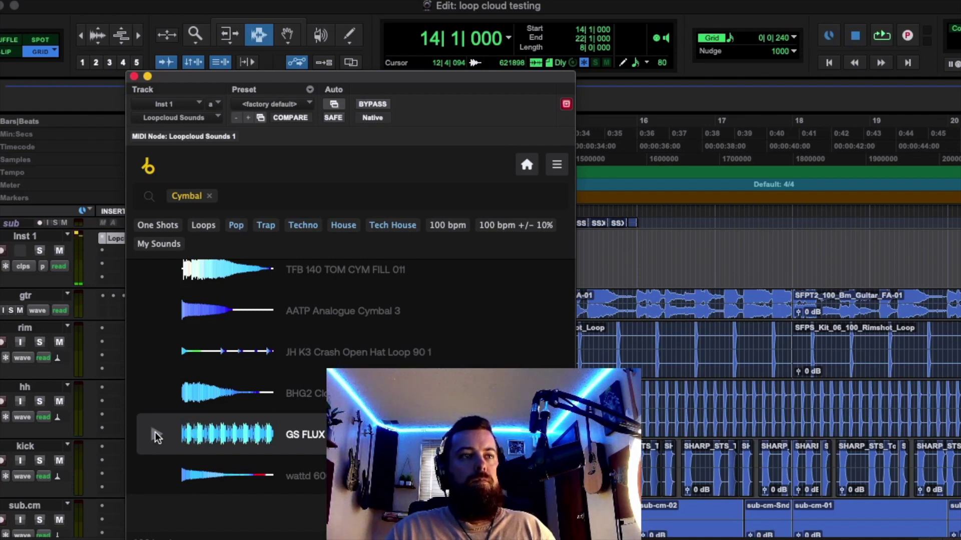
pyautogui.click(156, 435)
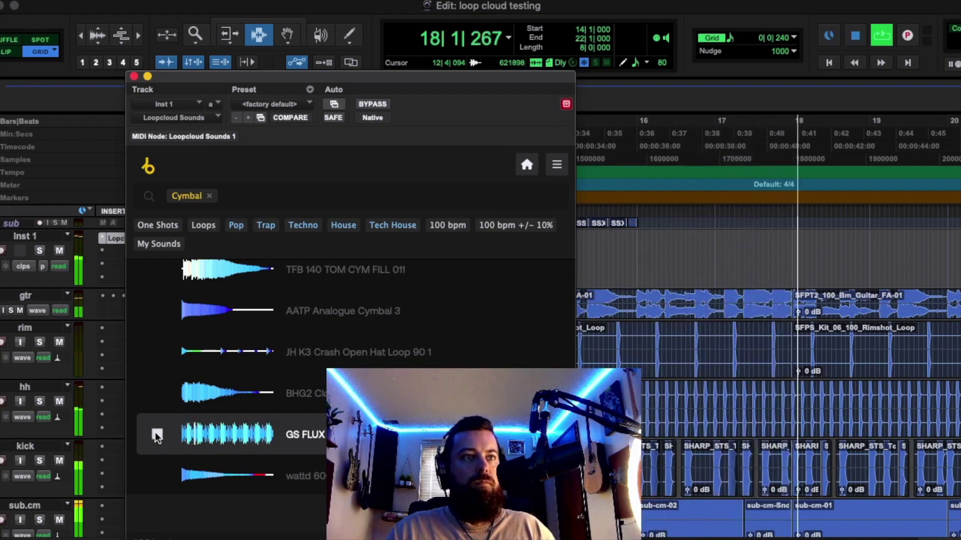
pyautogui.press('space')
pyautogui.press('space')
pyautogui.press('space')
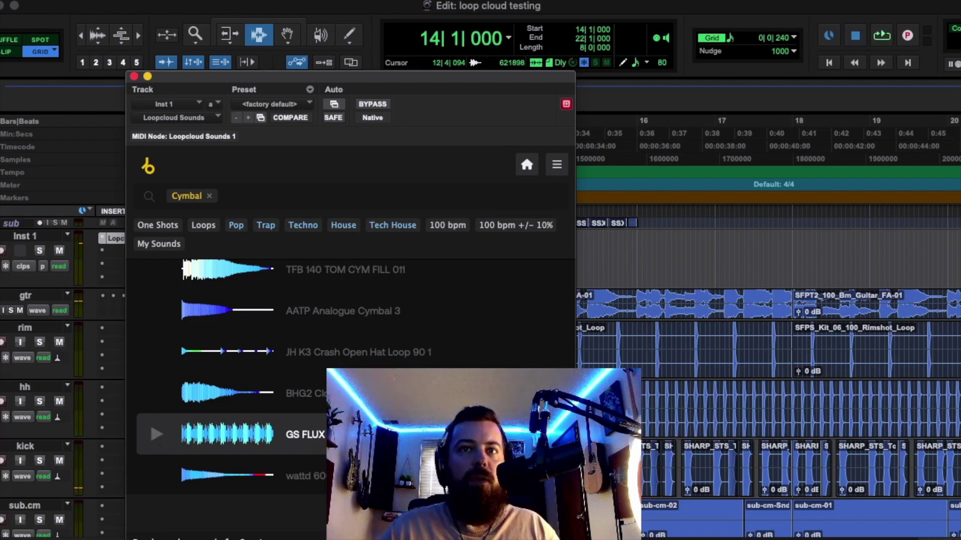
# Move the Loopcloud window clear of the lower tracks, enlarge the Audio 6 track and rename it as open hats.
pyautogui.moveTo(531, 80); pyautogui.dragTo(416, 12)
pyautogui.scroll(-5, 565, 276)
pyautogui.scroll(-5, 564, 276)
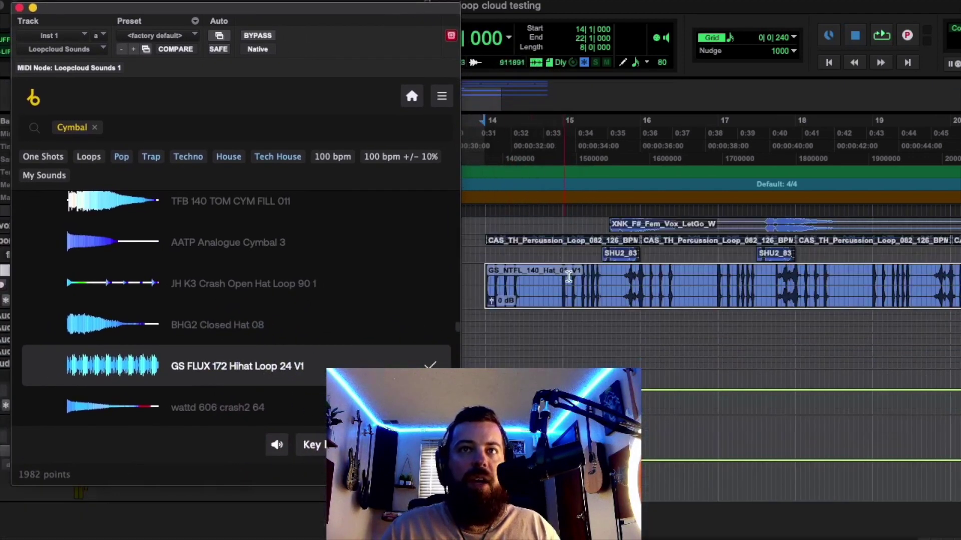
pyautogui.moveTo(396, 11); pyautogui.dragTo(430, 396)
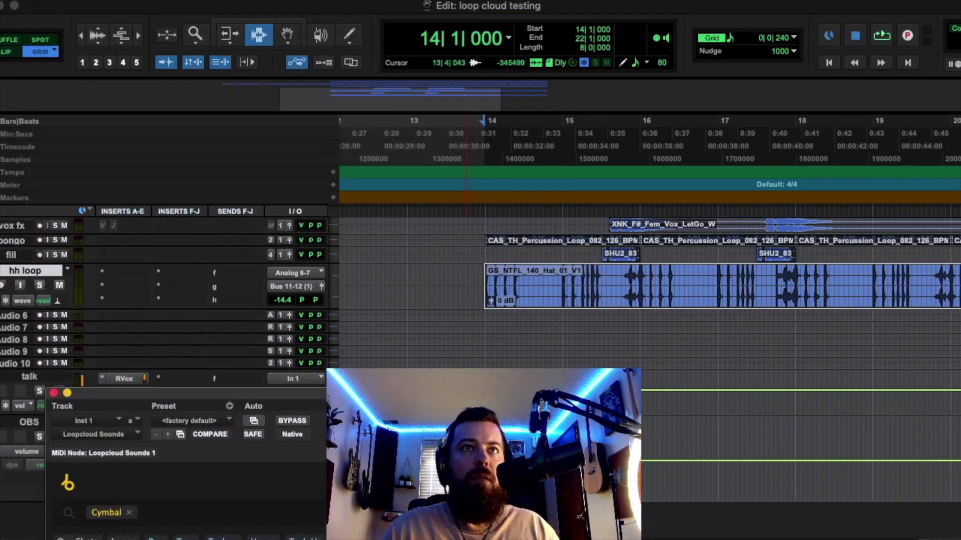
pyautogui.moveTo(11, 320); pyautogui.dragTo(9, 372)
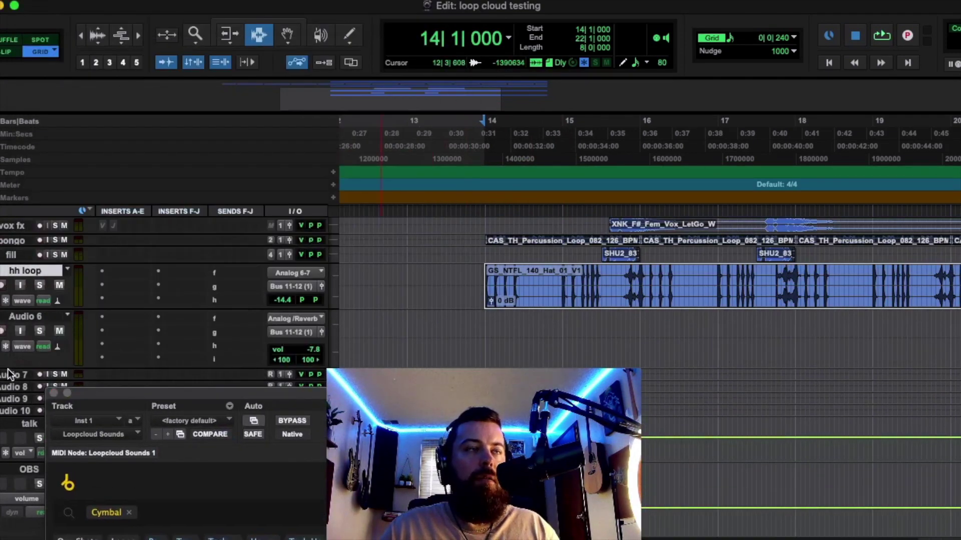
pyautogui.doubleClick(21, 319)
pyautogui.write('open hats')
pyautogui.press('Return')
# Place the GS FLUX 172 Hihat Loop 24 V1 sample on the open hats track at 14|1|000 and close the Loopcloud window.
pyautogui.moveTo(380, 396); pyautogui.dragTo(307, 121)
pyautogui.moveTo(75, 476); pyautogui.dragTo(488, 330)
pyautogui.moveTo(0, 113); pyautogui.dragTo(48, 117)
pyautogui.click(43, 118)
# Play from 13|3|720 in the mixer, lower open hats to about -20 dB and hh loop to about -16 dB, and briefly solo open hats.
pyautogui.click(463, 326)
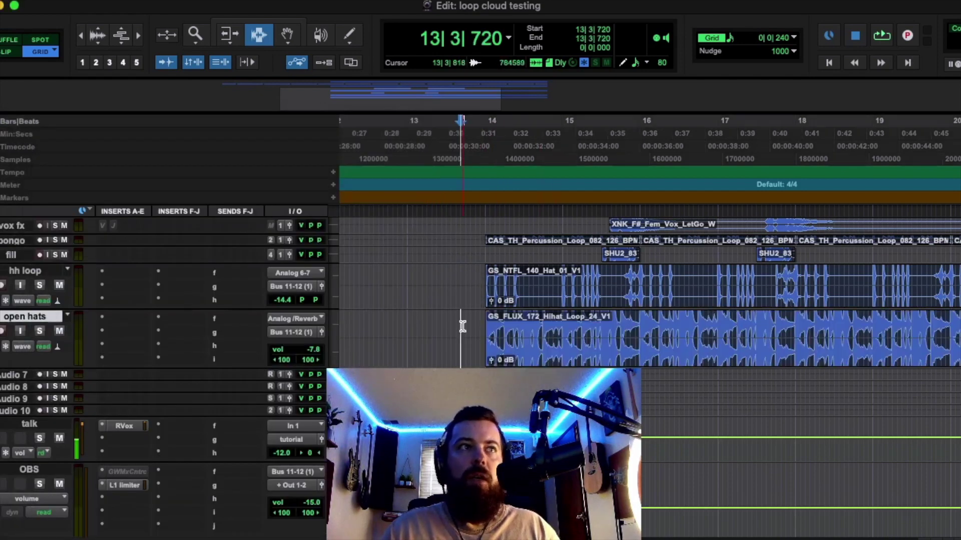
pyautogui.press('super+equal')
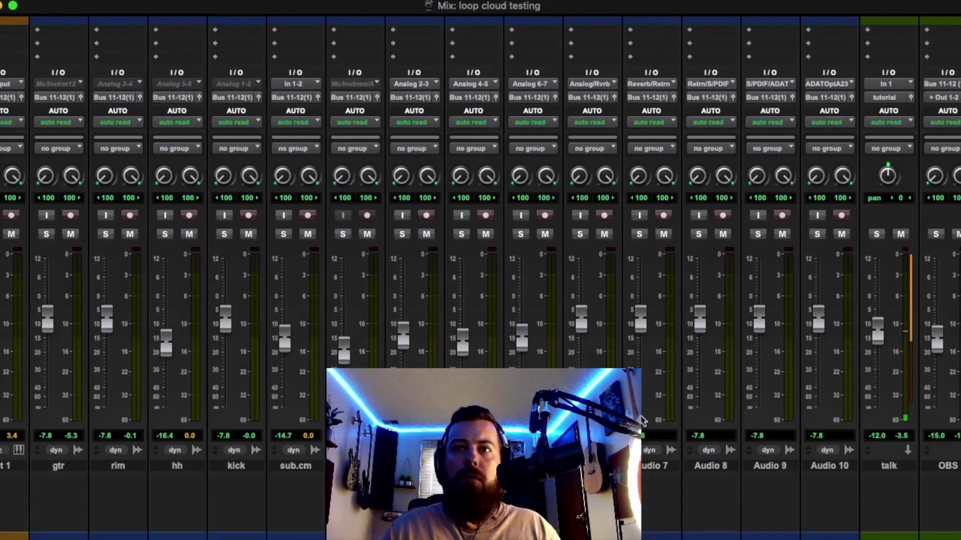
pyautogui.press('space')
pyautogui.moveTo(584, 328); pyautogui.dragTo(585, 354)
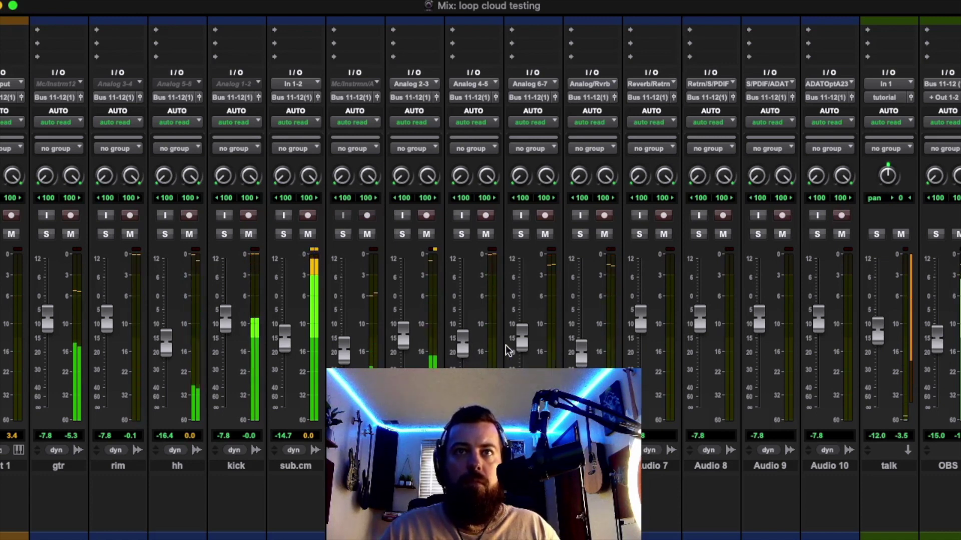
pyautogui.moveTo(524, 341); pyautogui.dragTo(524, 346)
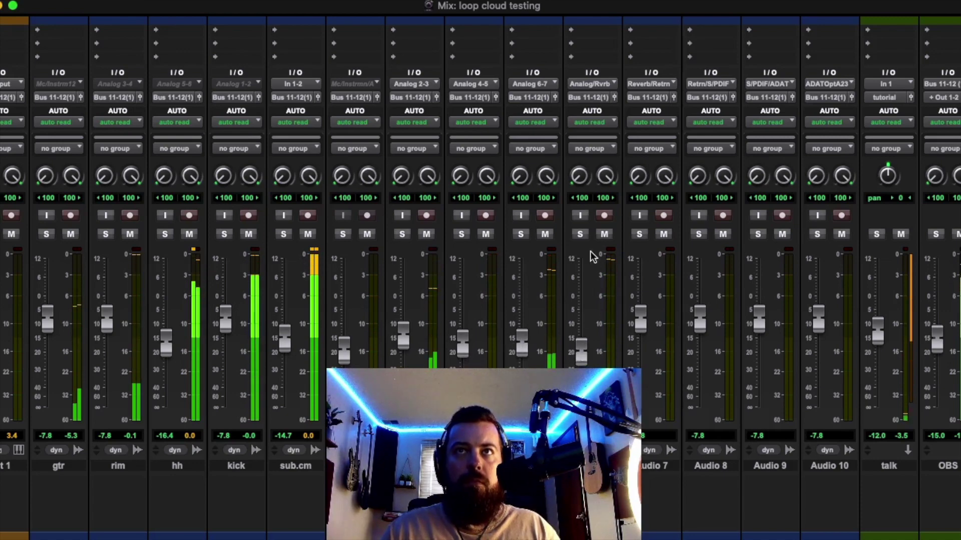
pyautogui.click(580, 234)
pyautogui.click(580, 235)
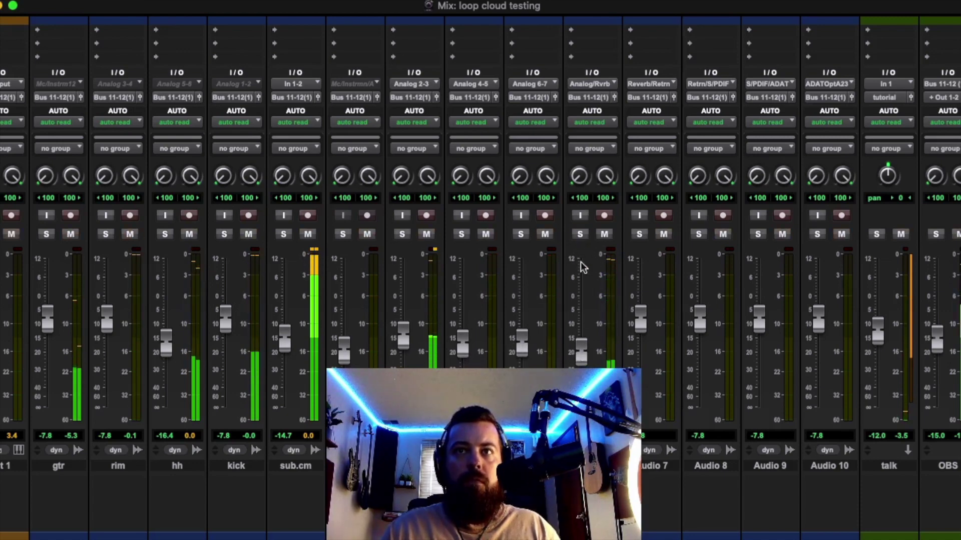
# Insert the stereo OneKnob Filter on the open hats track and turn its filter down to about 8.8.
pyautogui.scroll(5, 587, 308)
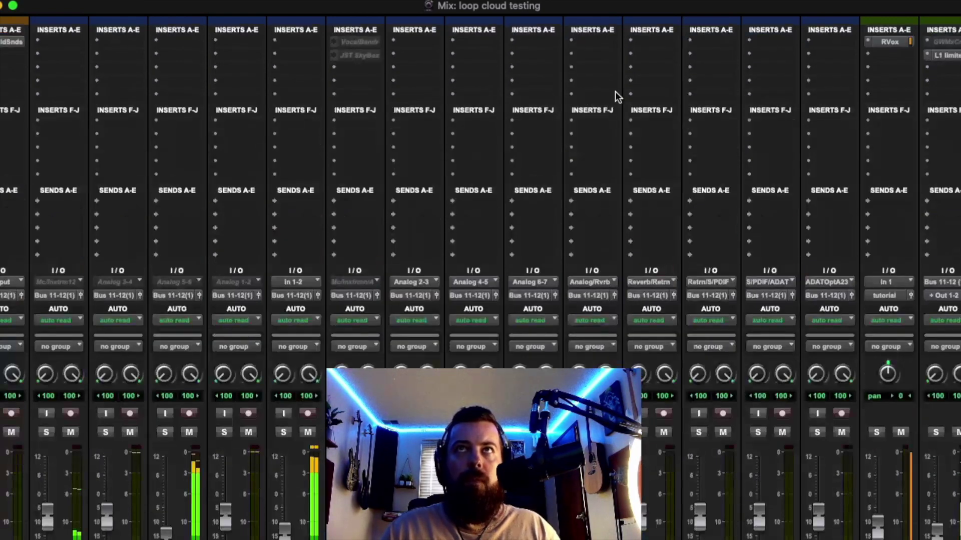
pyautogui.click(585, 41)
pyautogui.moveTo(585, 42)
pyautogui.moveTo(754, 46)
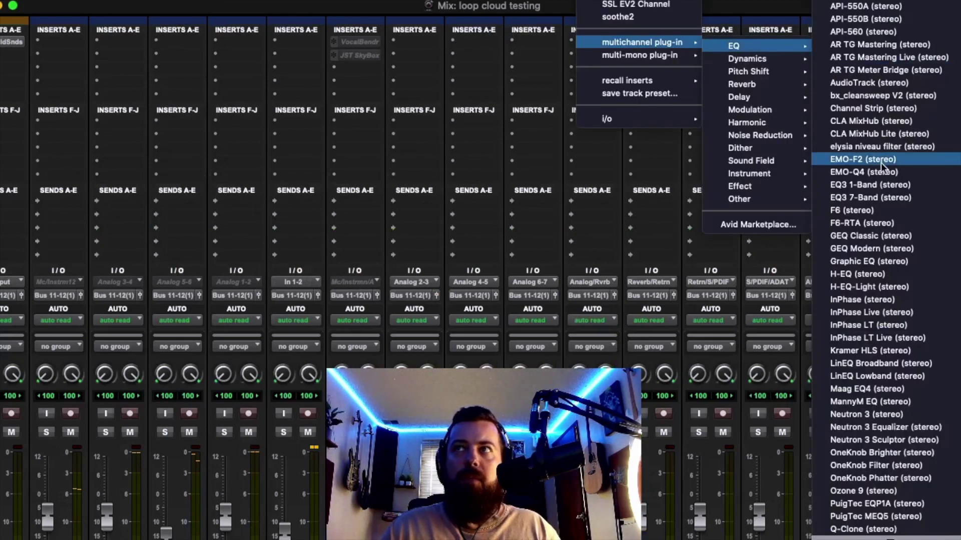
pyautogui.scroll(-2, 858, 332)
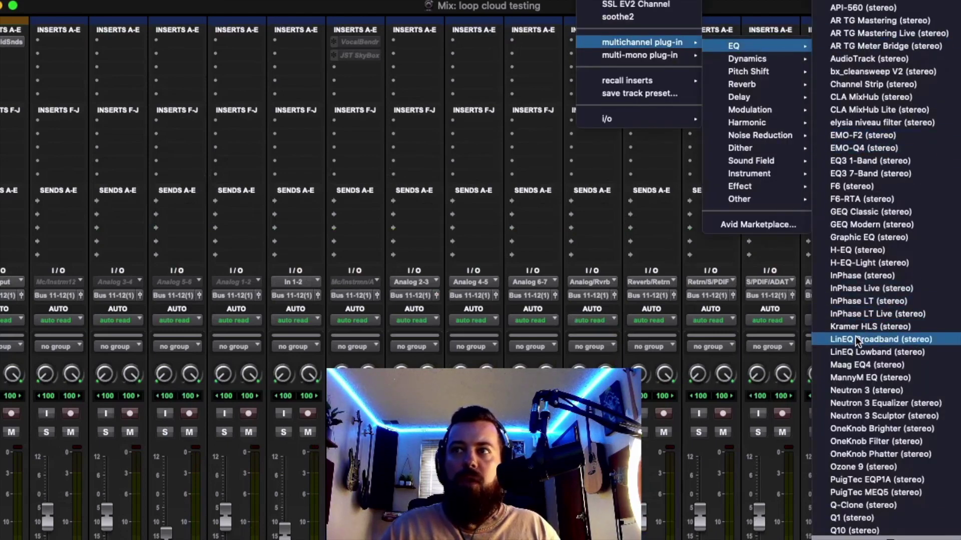
pyautogui.click(873, 441)
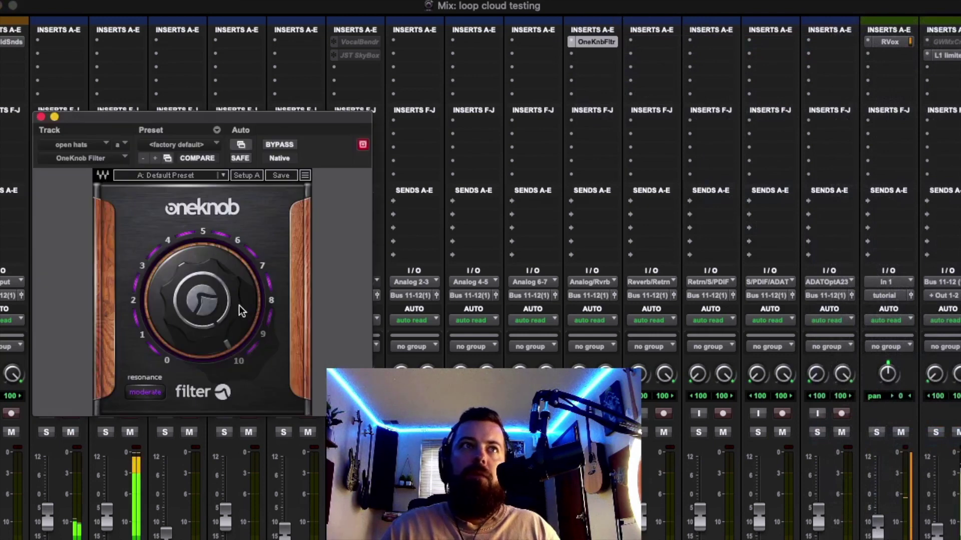
pyautogui.moveTo(209, 295); pyautogui.dragTo(209, 305)
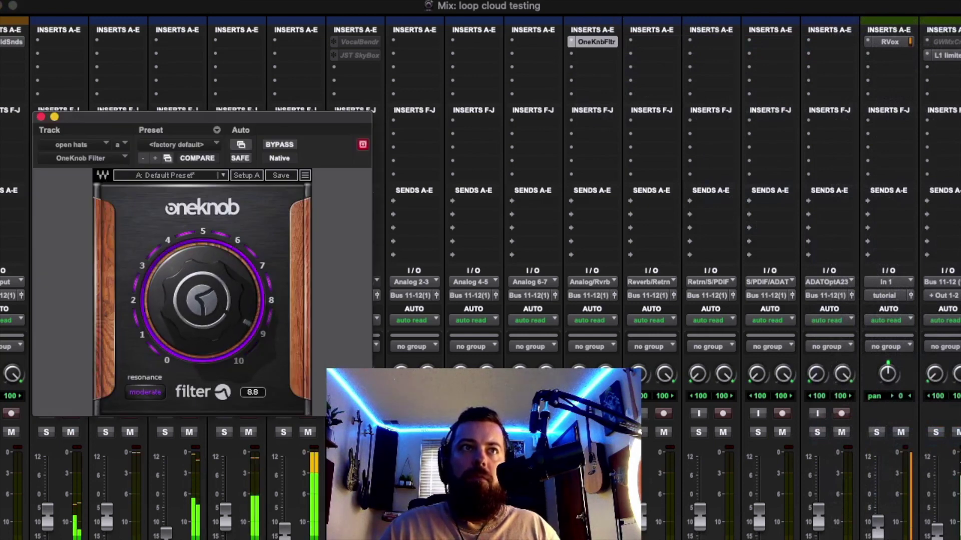
pyautogui.moveTo(210, 305); pyautogui.dragTo(209, 305)
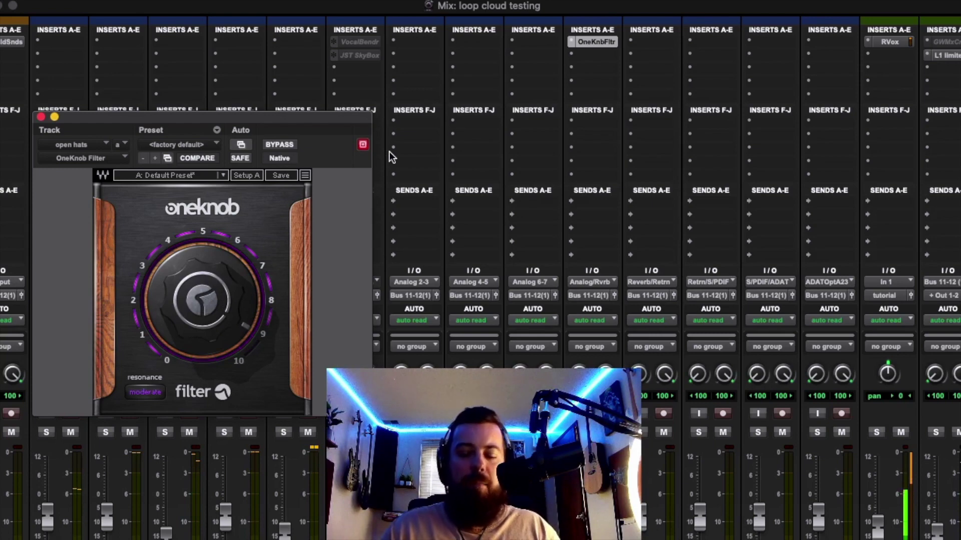
# Close the OneKnob Filter window and play the arrangement from 13|4|480, checking the levels in the mixer, and stop playback.
pyautogui.press('super+equal')
pyautogui.click(47, 120)
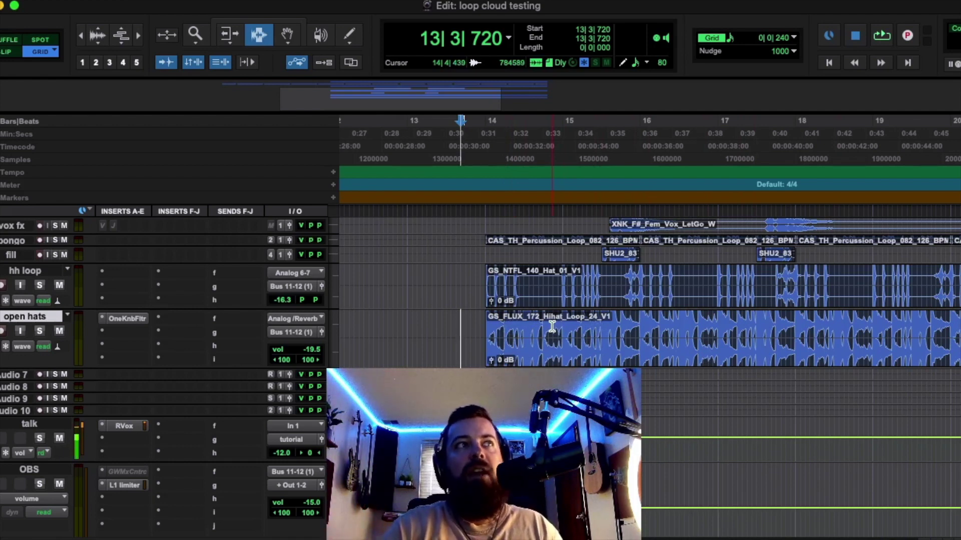
pyautogui.click(481, 273)
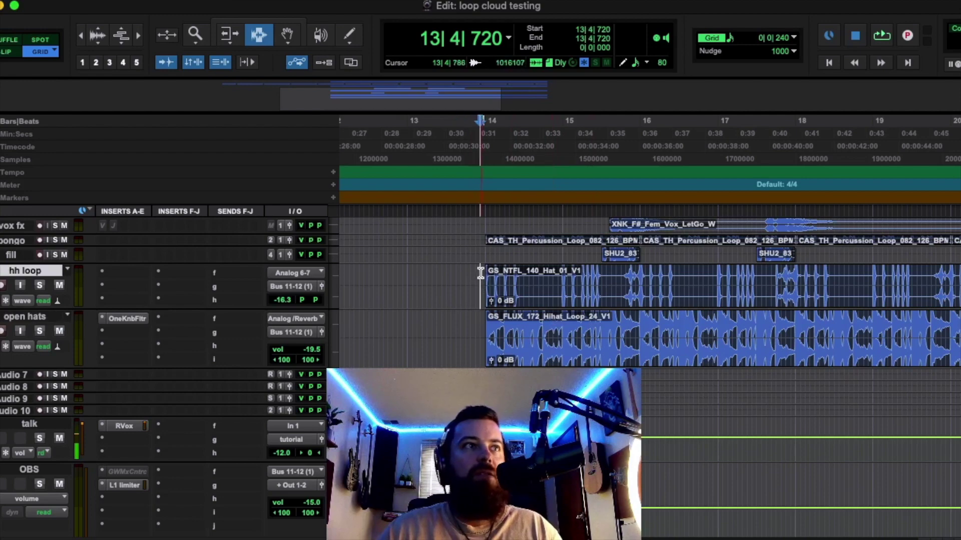
pyautogui.click(478, 274)
pyautogui.press('space')
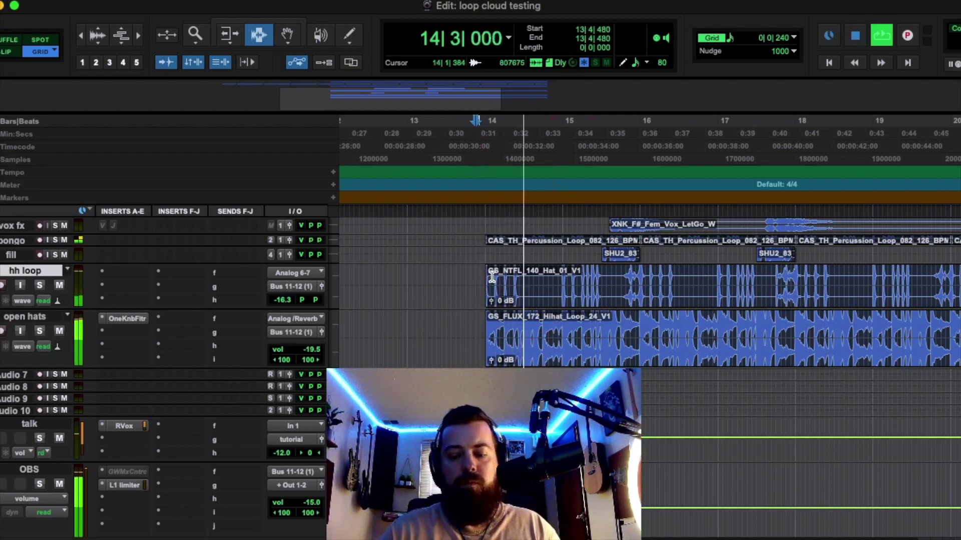
pyautogui.press('super+equal')
pyautogui.scroll(-5, 473, 302)
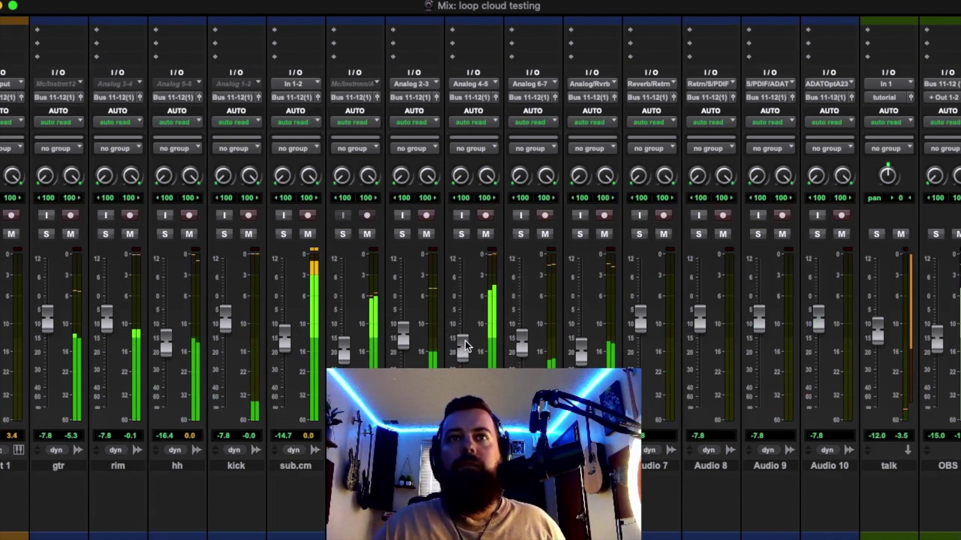
pyautogui.press('super+equal')
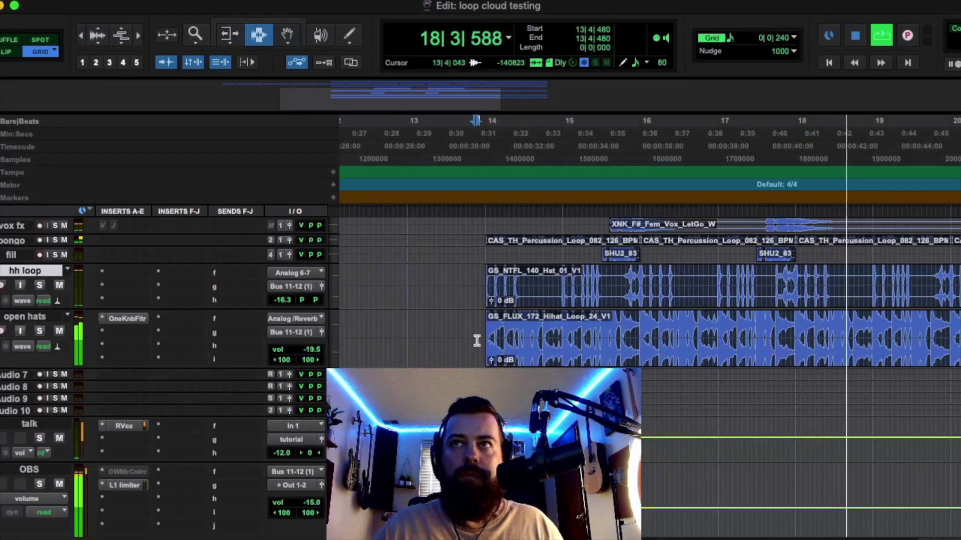
pyautogui.scroll(4, 516, 357)
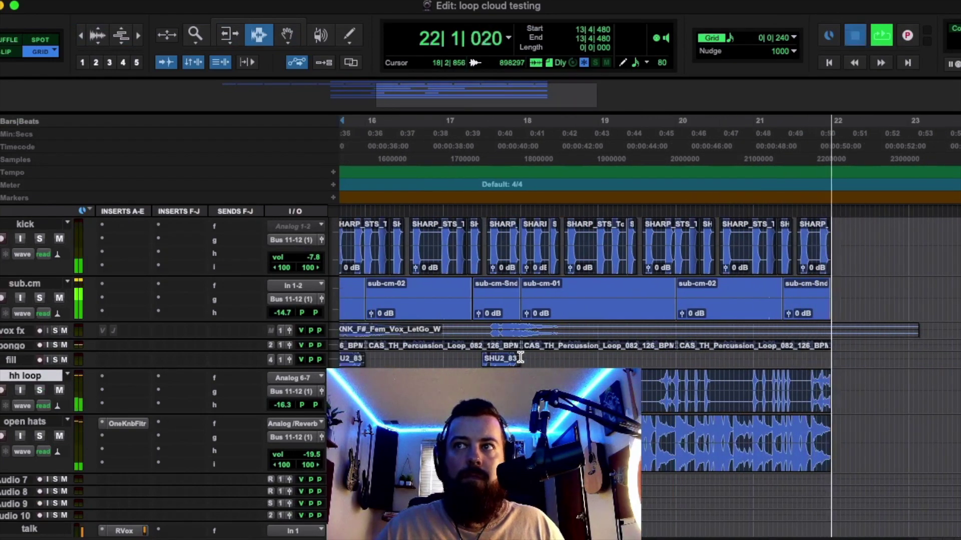
pyautogui.press('space')
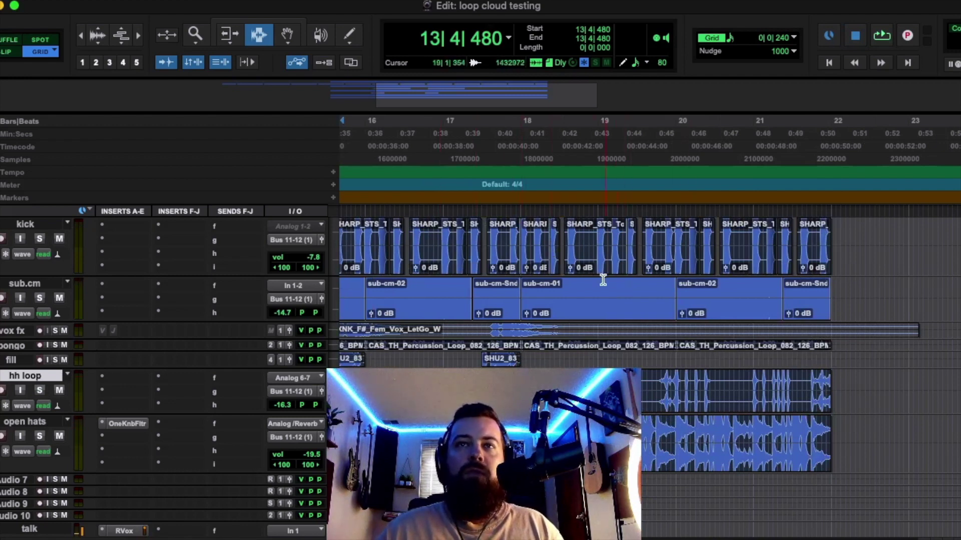
pyautogui.moveTo(836, 231); pyautogui.dragTo(925, 219)
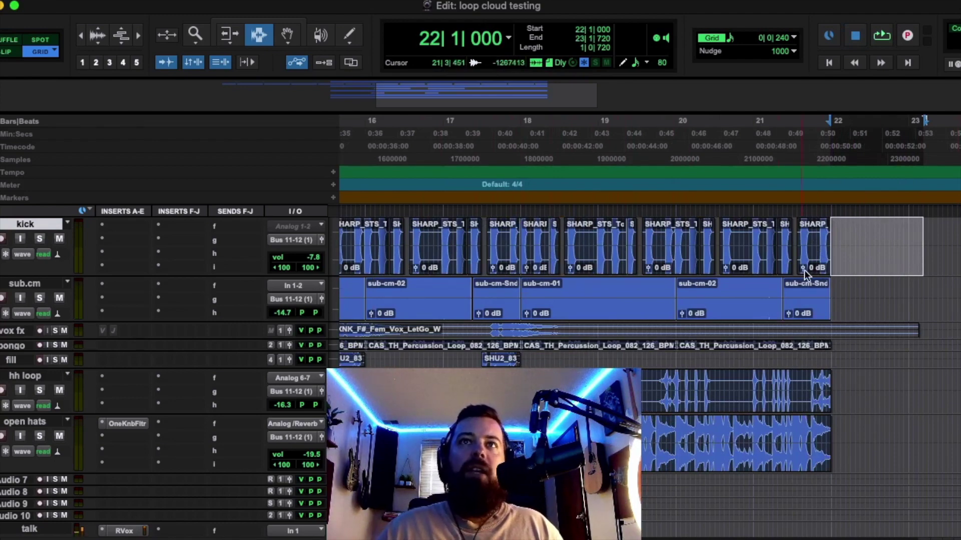
pyautogui.moveTo(823, 241); pyautogui.dragTo(501, 386)
pyautogui.scroll(1, 601, 340)
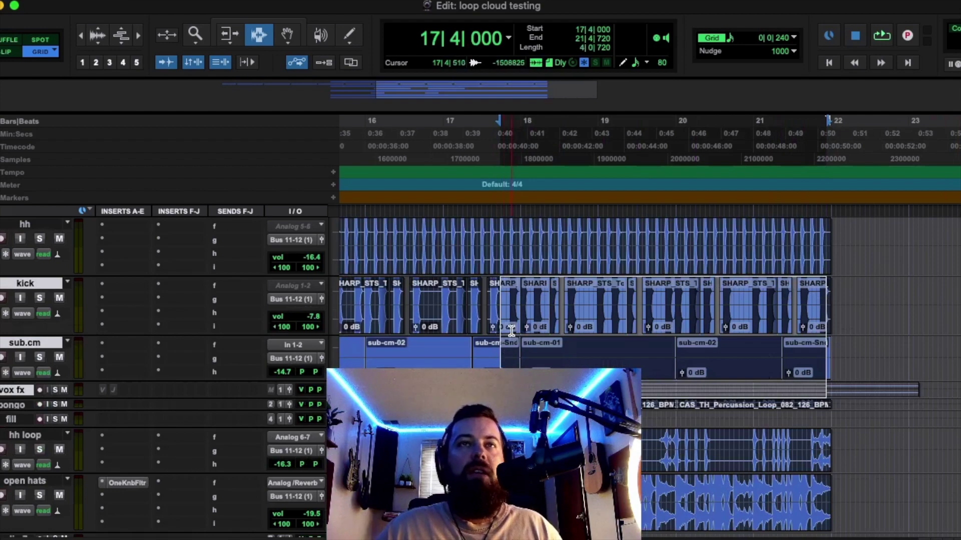
pyautogui.click(510, 328)
# Reopen the Loopcloud Sounds plug-in on the Inst 1 track and move its window clear of the track names and inserts.
pyautogui.press('r')
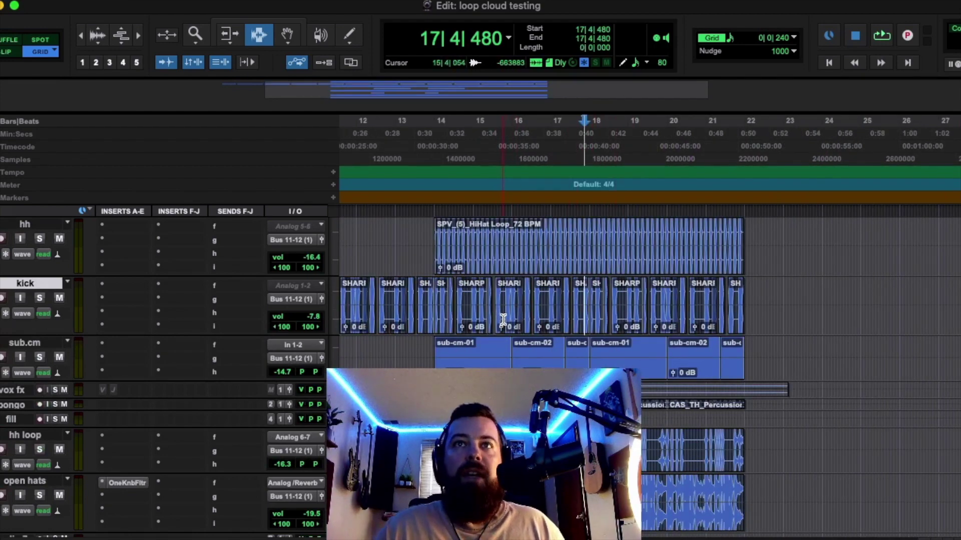
pyautogui.scroll(3, 140, 279)
pyautogui.click(129, 243)
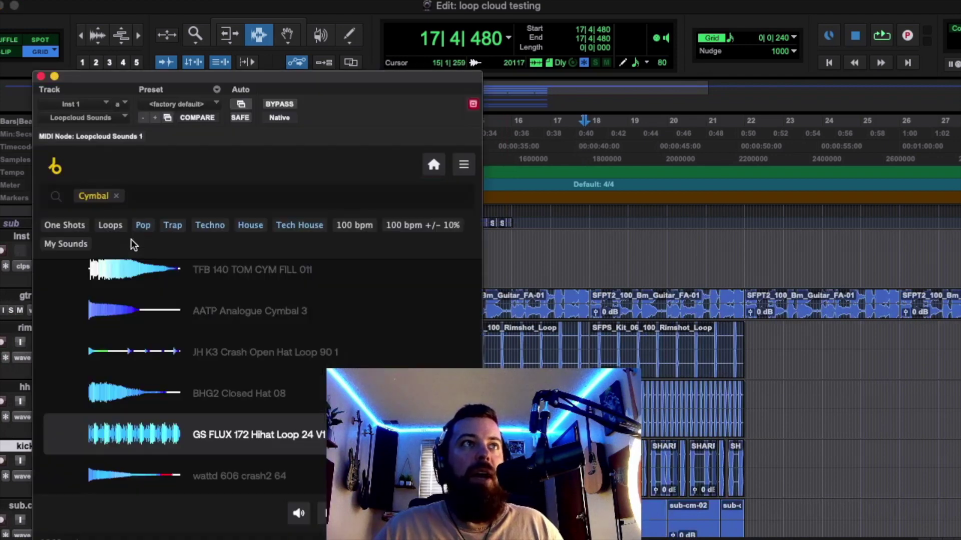
pyautogui.moveTo(345, 83); pyautogui.dragTo(594, 24)
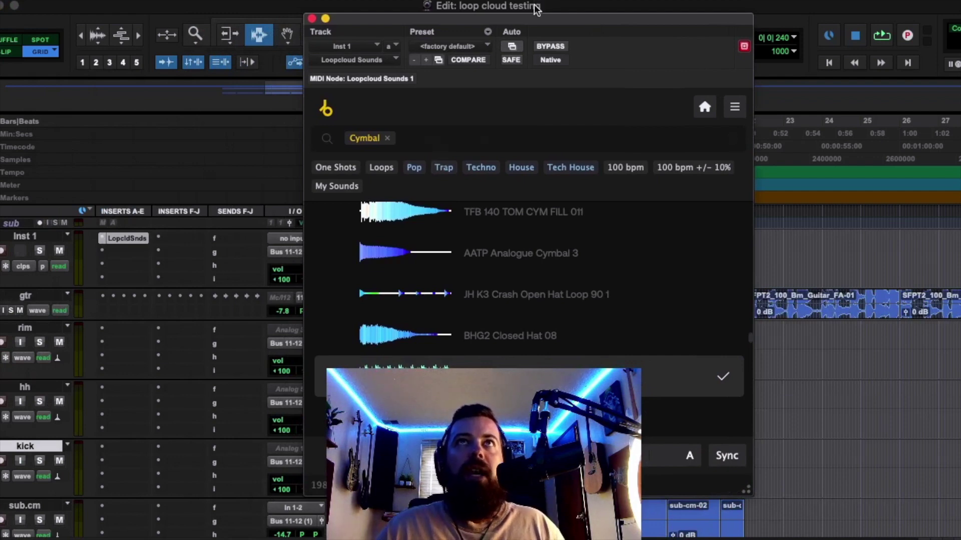
pyautogui.moveTo(538, 23); pyautogui.dragTo(540, 21)
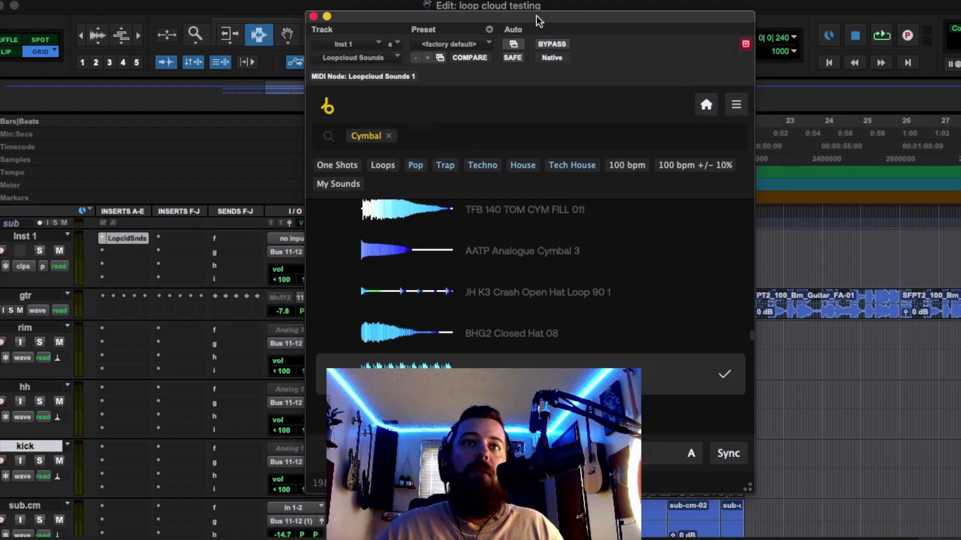
pyautogui.moveTo(500, 18)
pyautogui.mouseDown()
pyautogui.moveTo(503, 8)
pyautogui.moveTo(497, 17)
pyautogui.mouseUp()
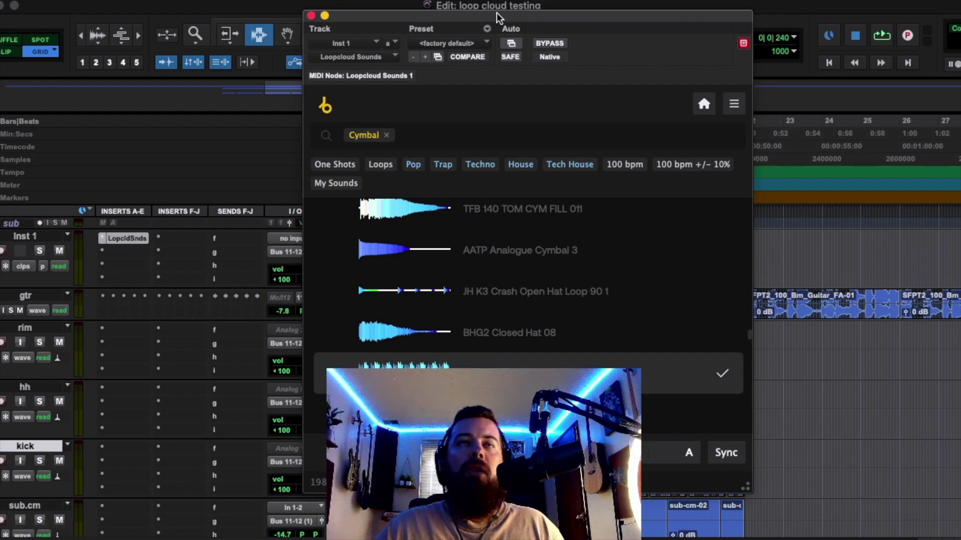